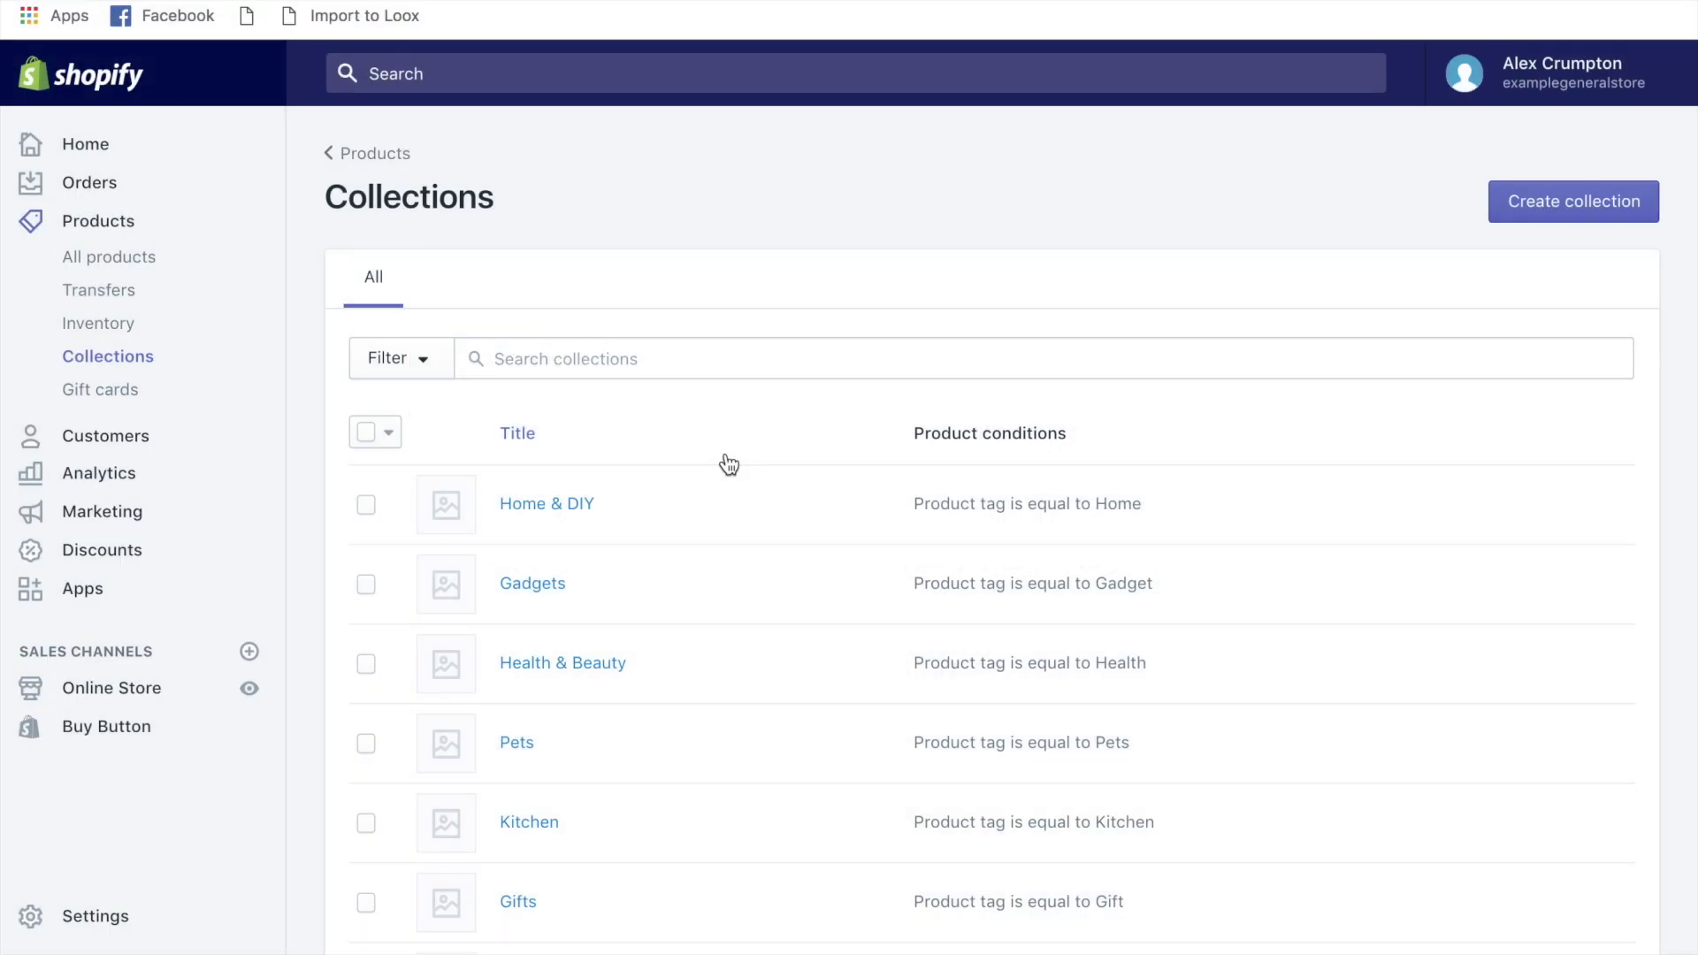
- Create a new product collection titled "All"
left_click(1567, 205)
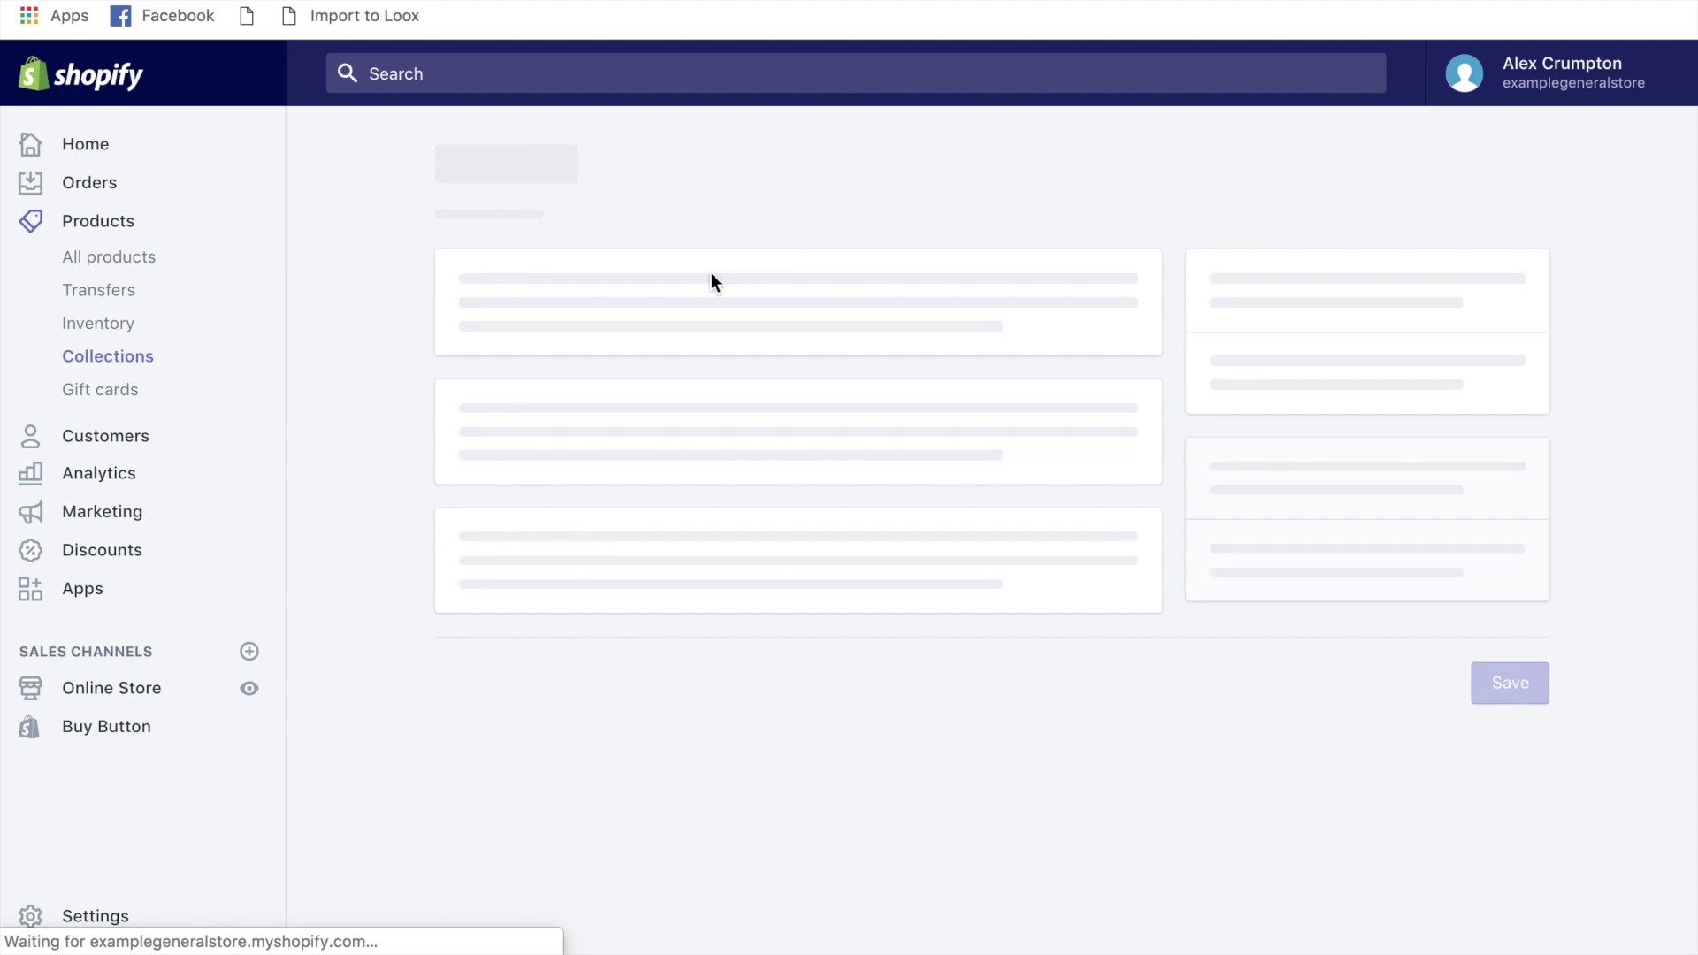
scroll(619, 318, "down", 6)
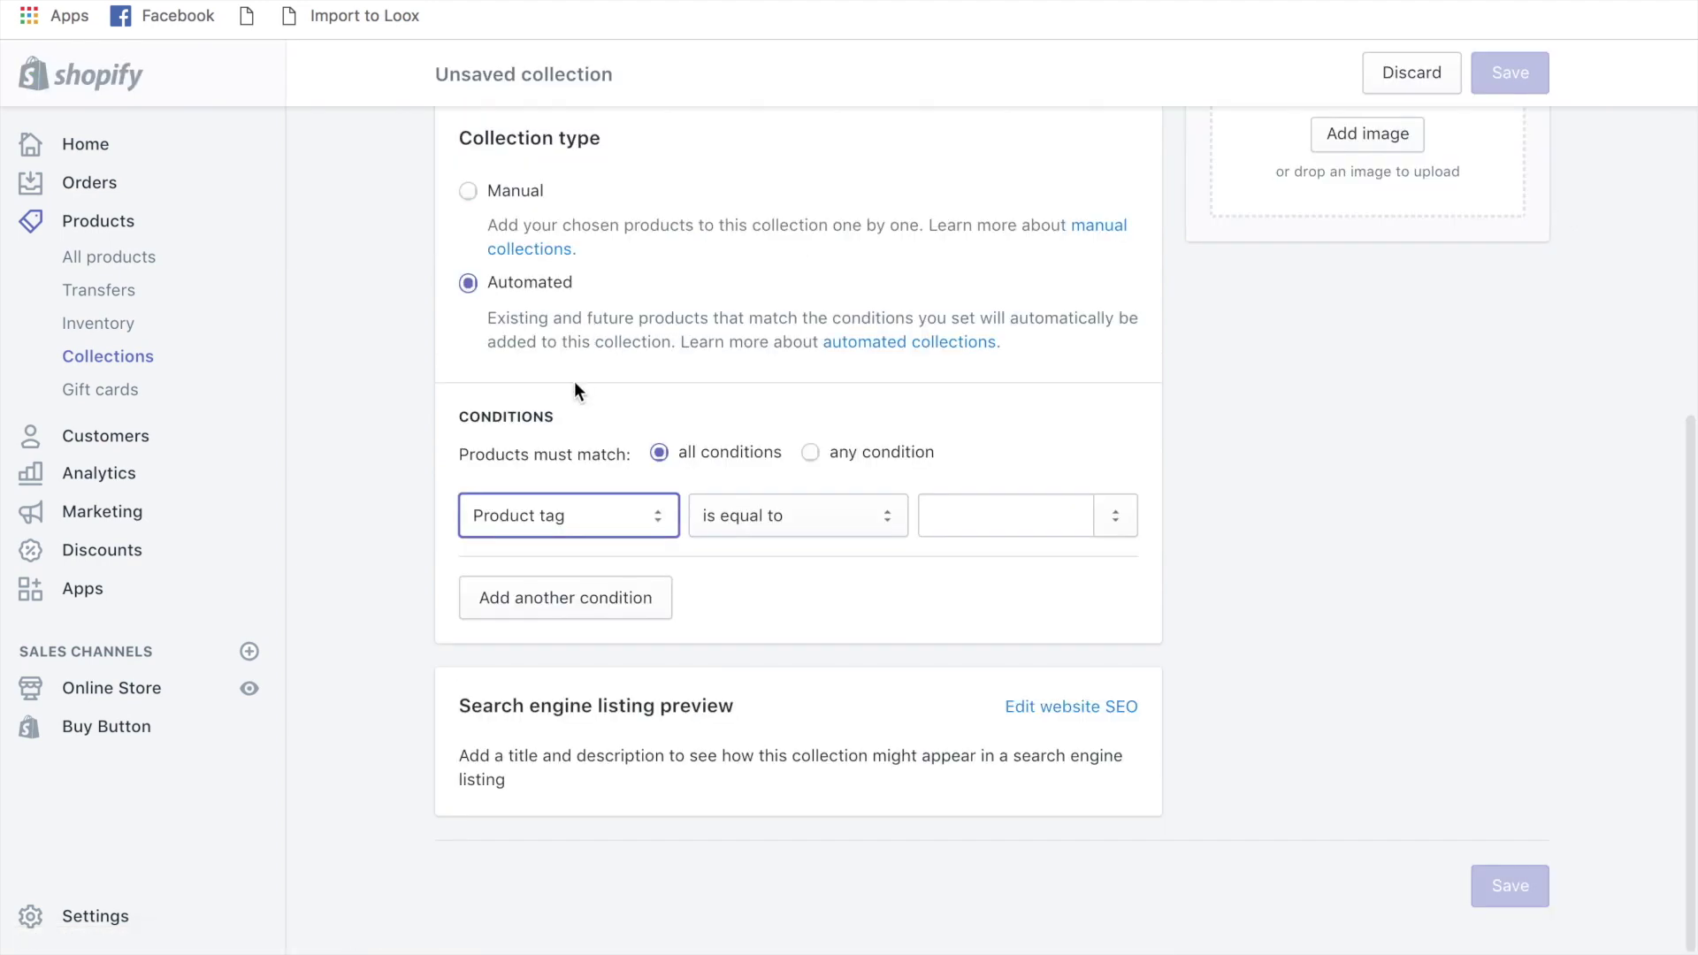
scroll(577, 375, "up", 7)
left_click(549, 336)
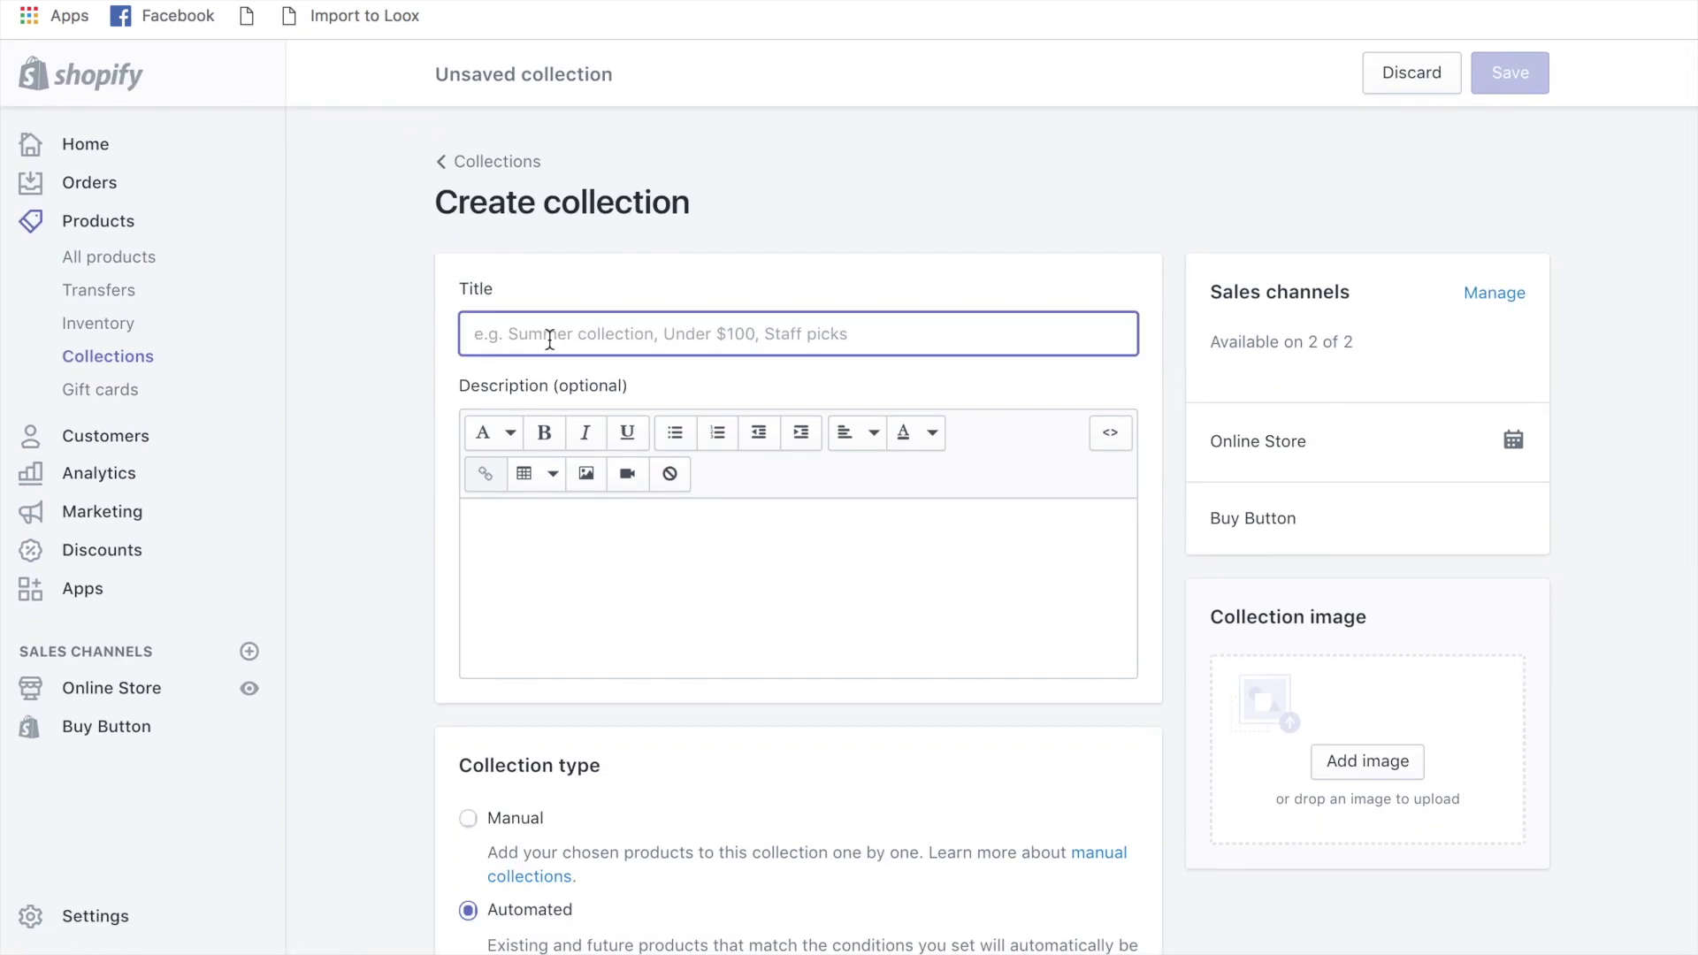
type("All")
- Set the automated collection's condition to weight is less than 40 lb and save the collection
scroll(539, 651, "down", 5)
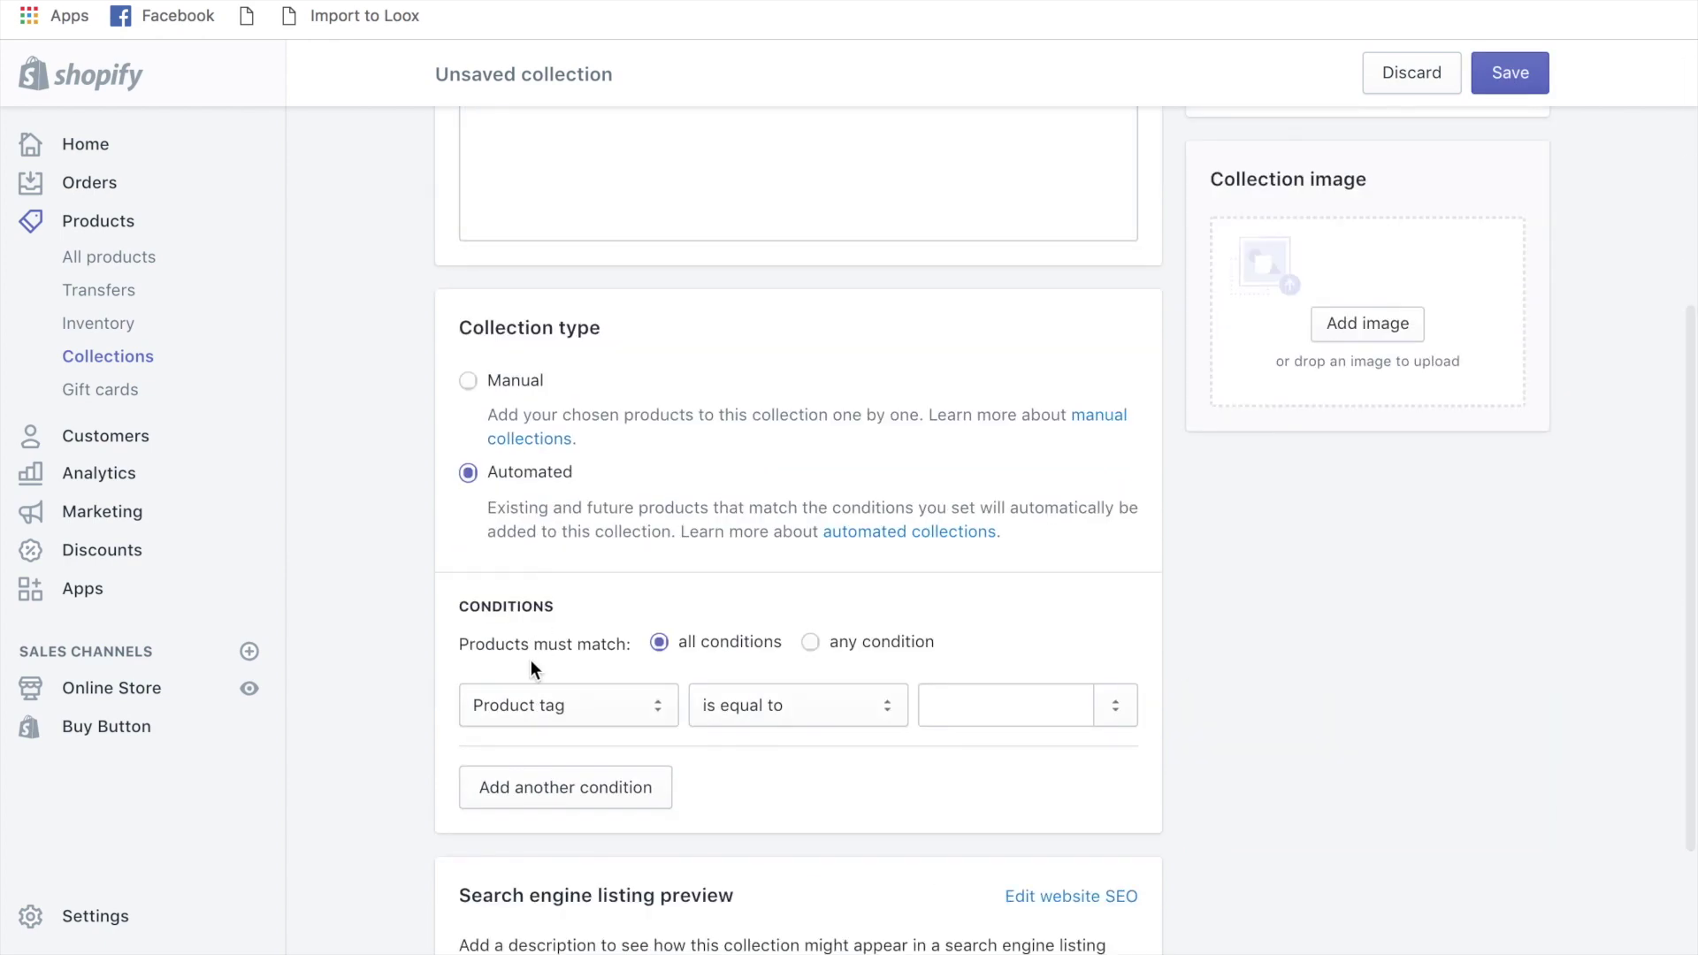
scroll(529, 661, "down", 2)
left_click(550, 539)
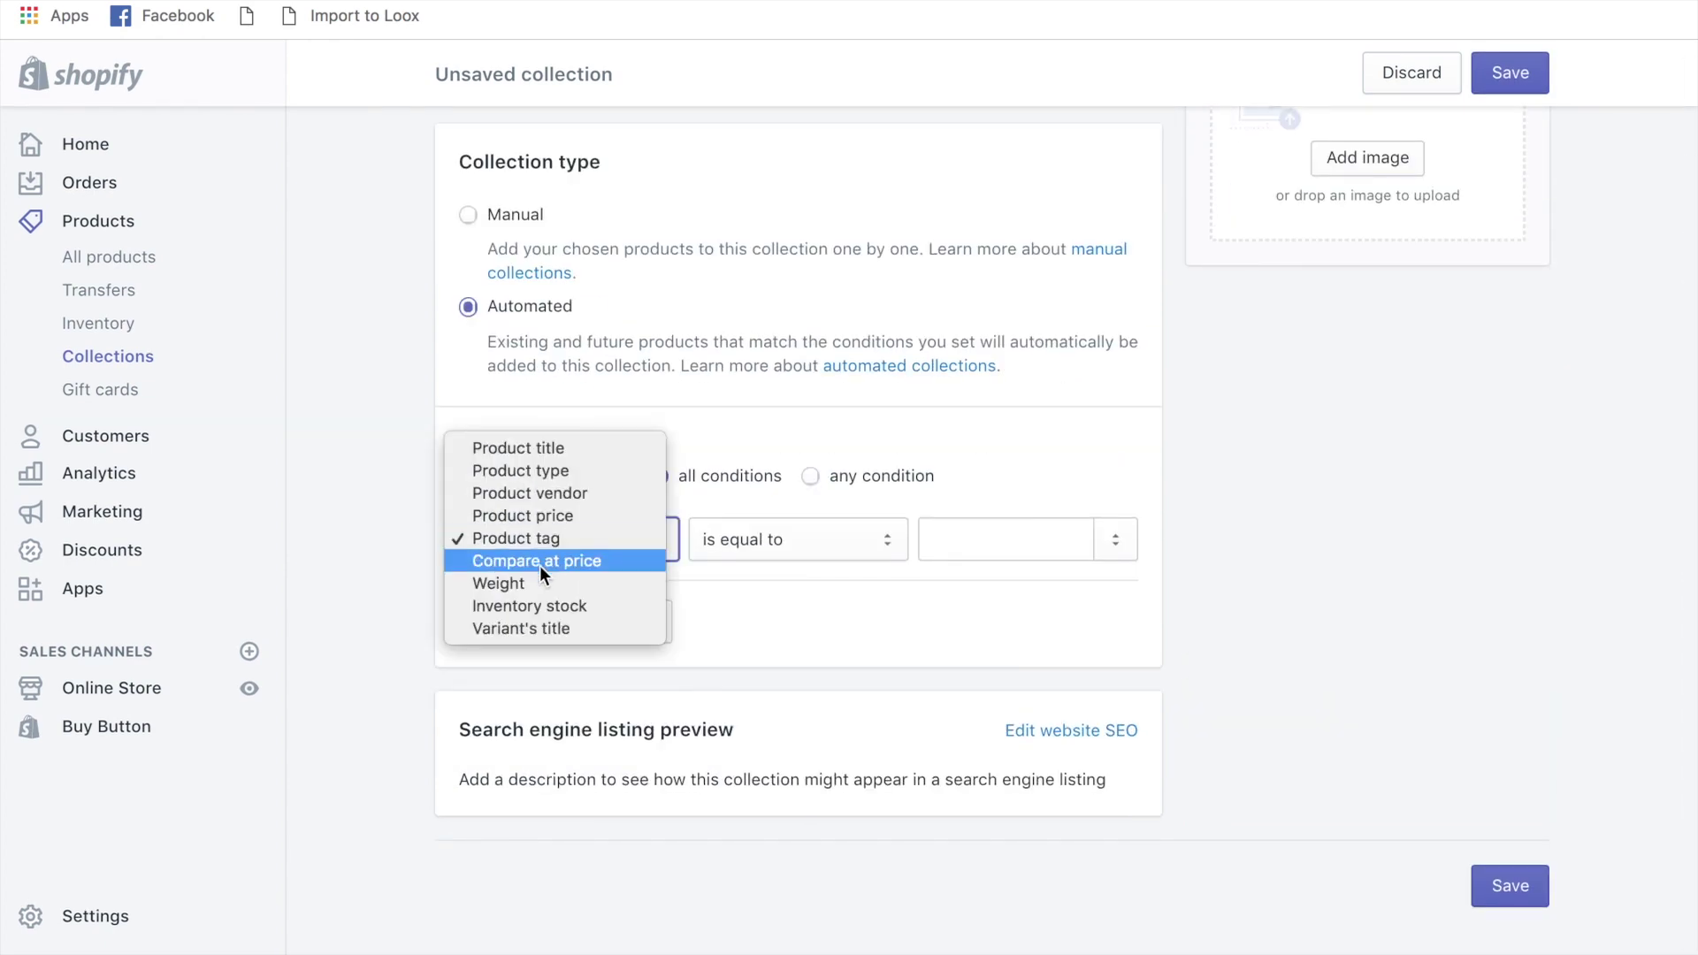
left_click(527, 584)
left_click(764, 541)
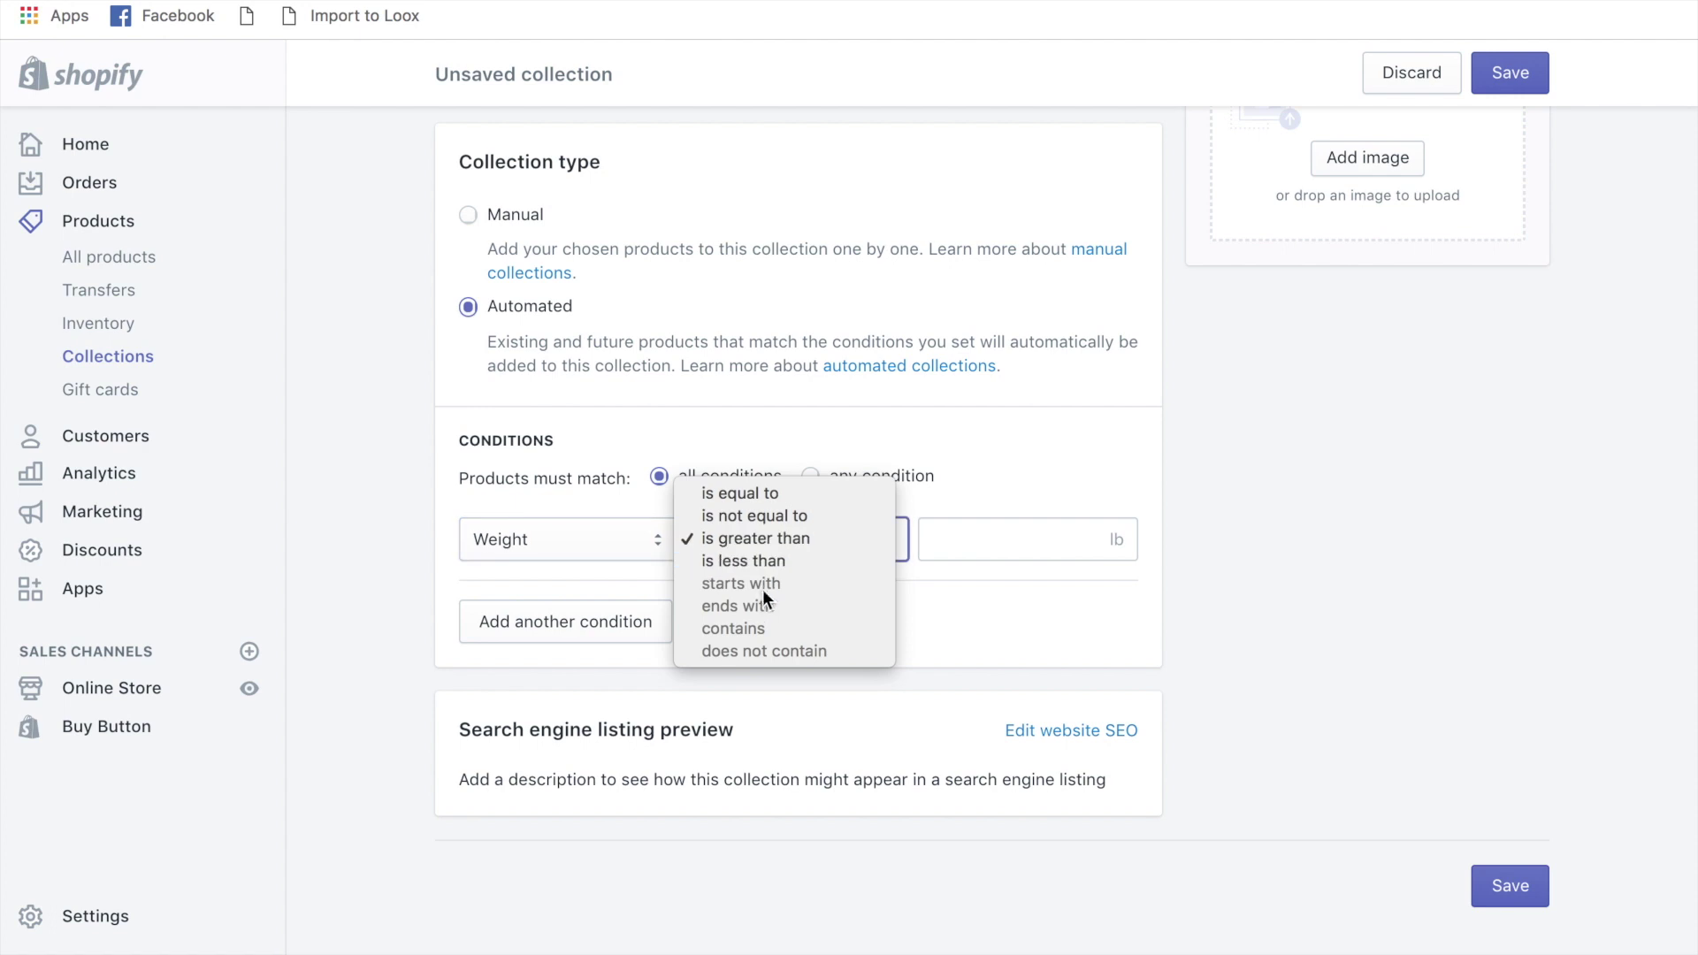
left_click(752, 560)
left_click(981, 543)
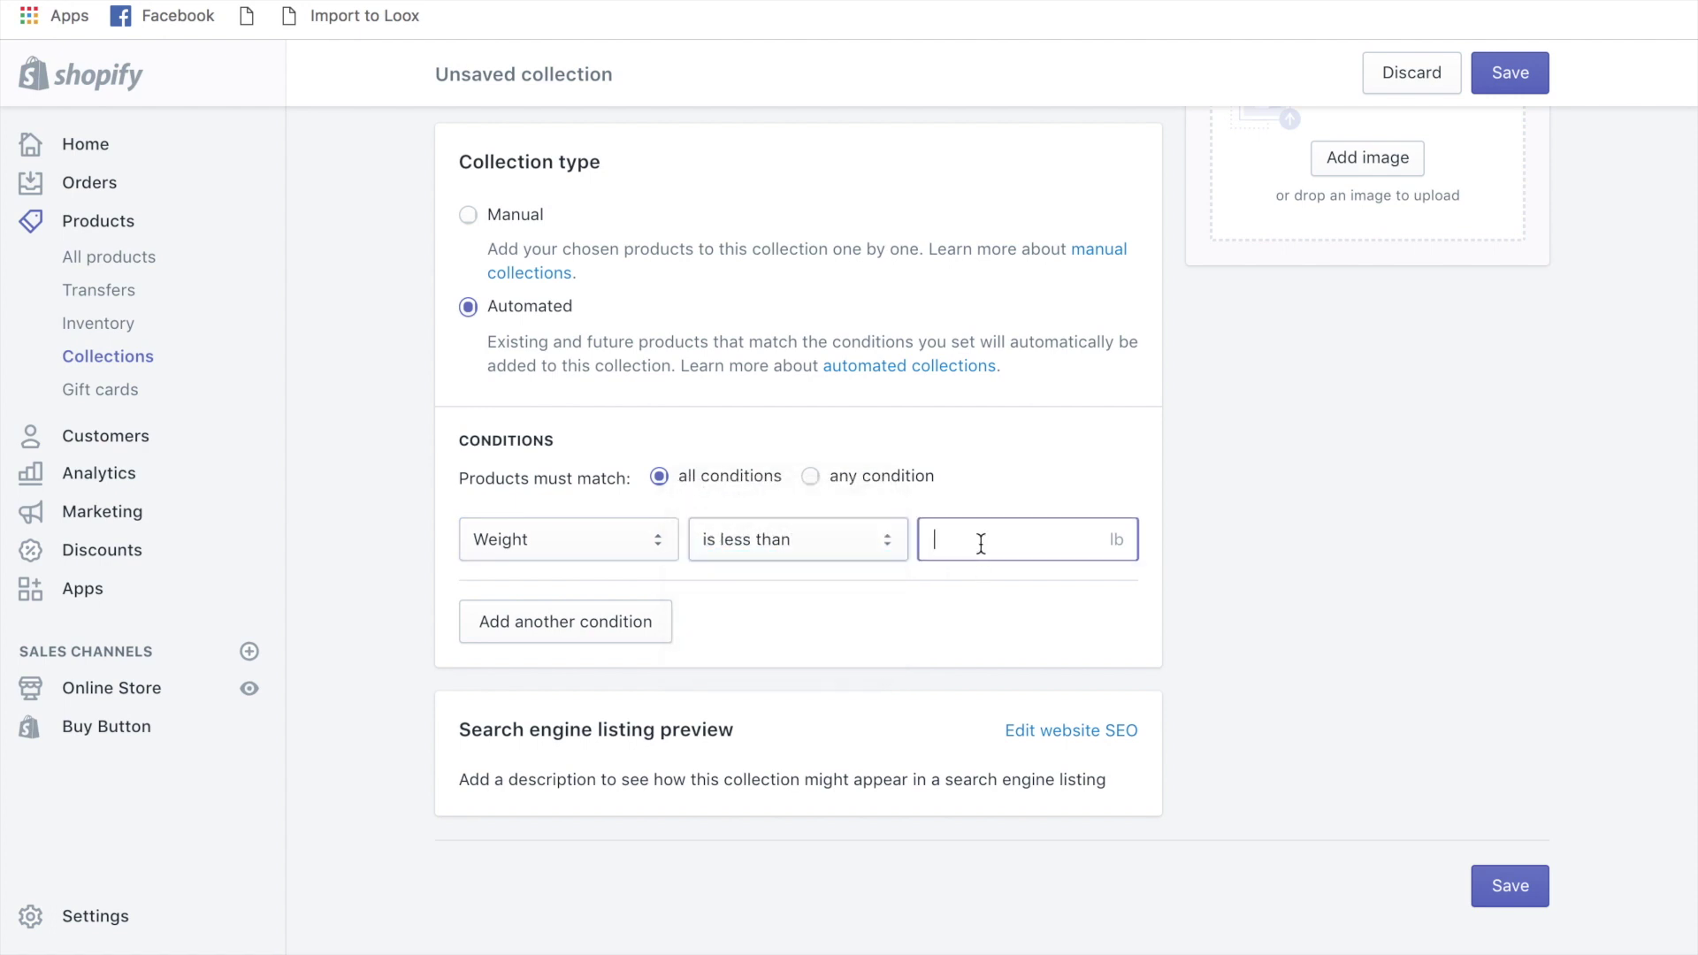
type("40")
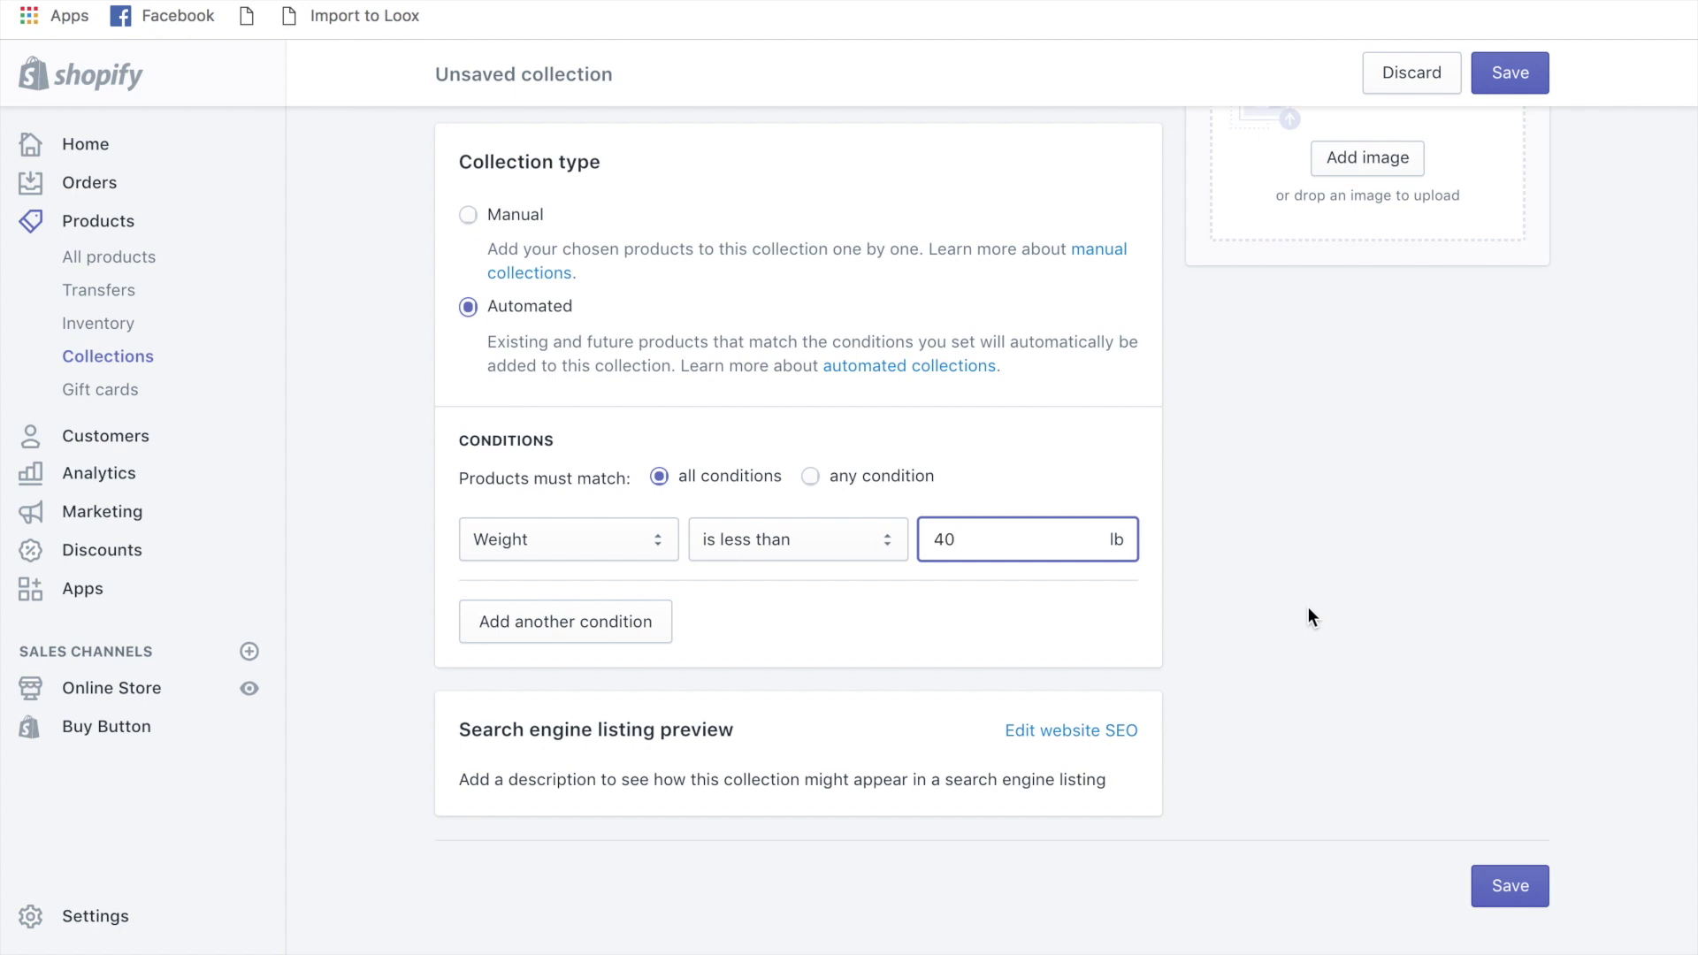
scroll(1056, 571, "up", 1)
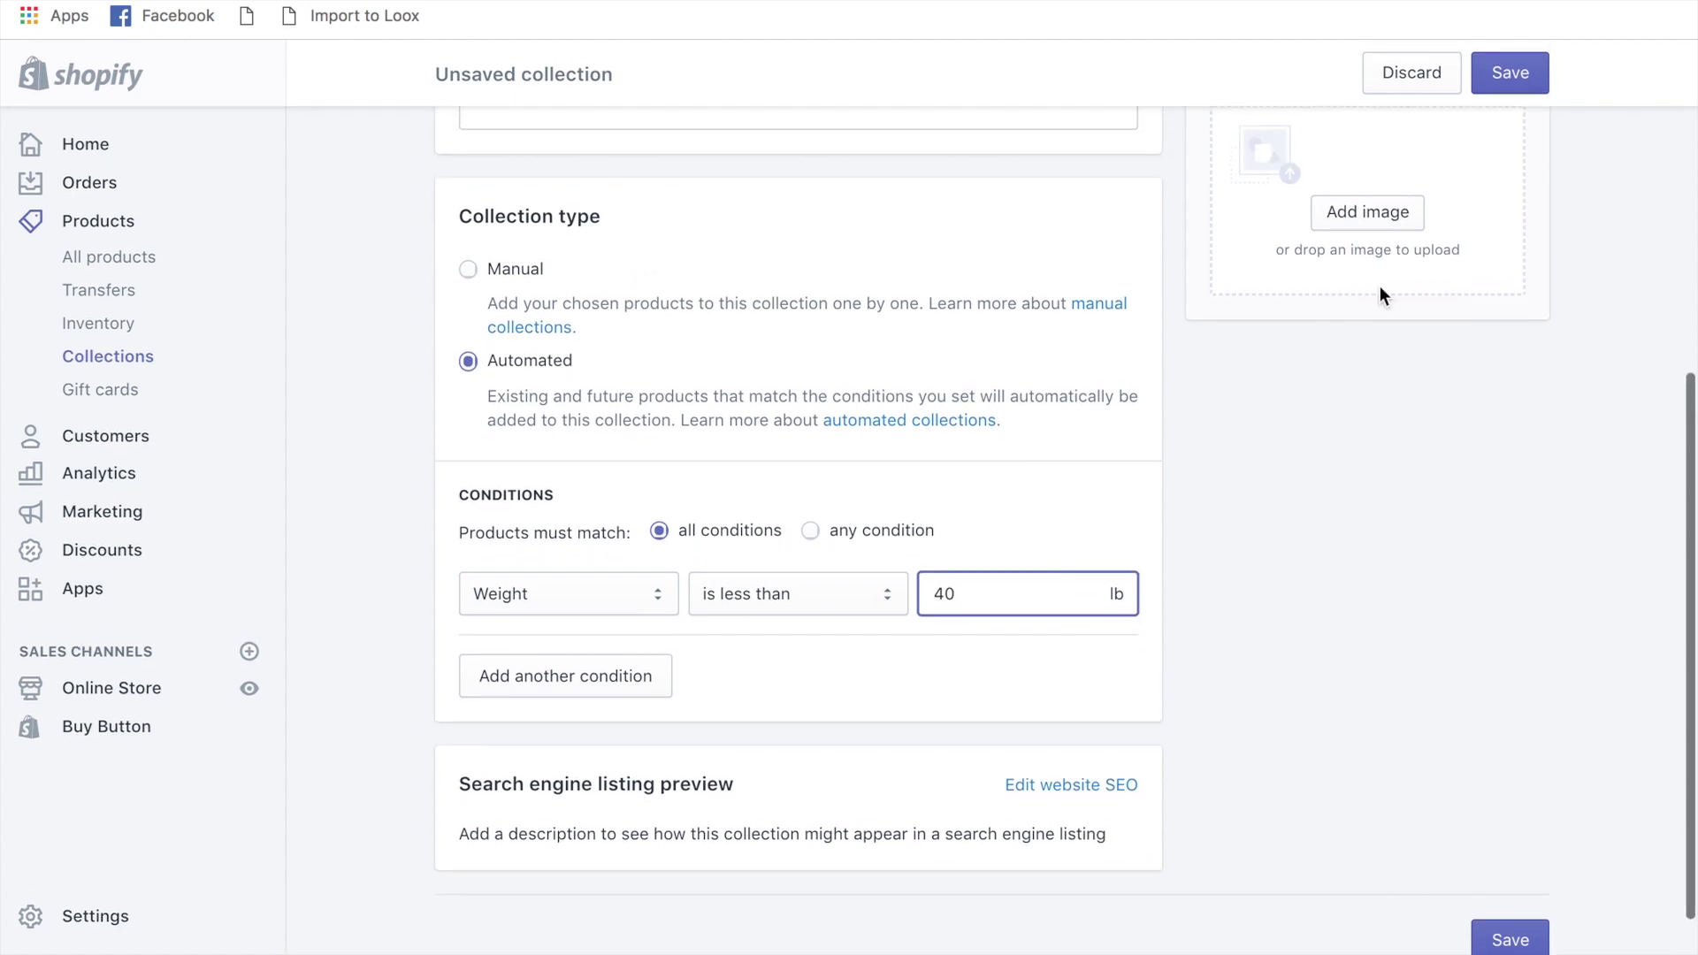
left_click(1511, 74)
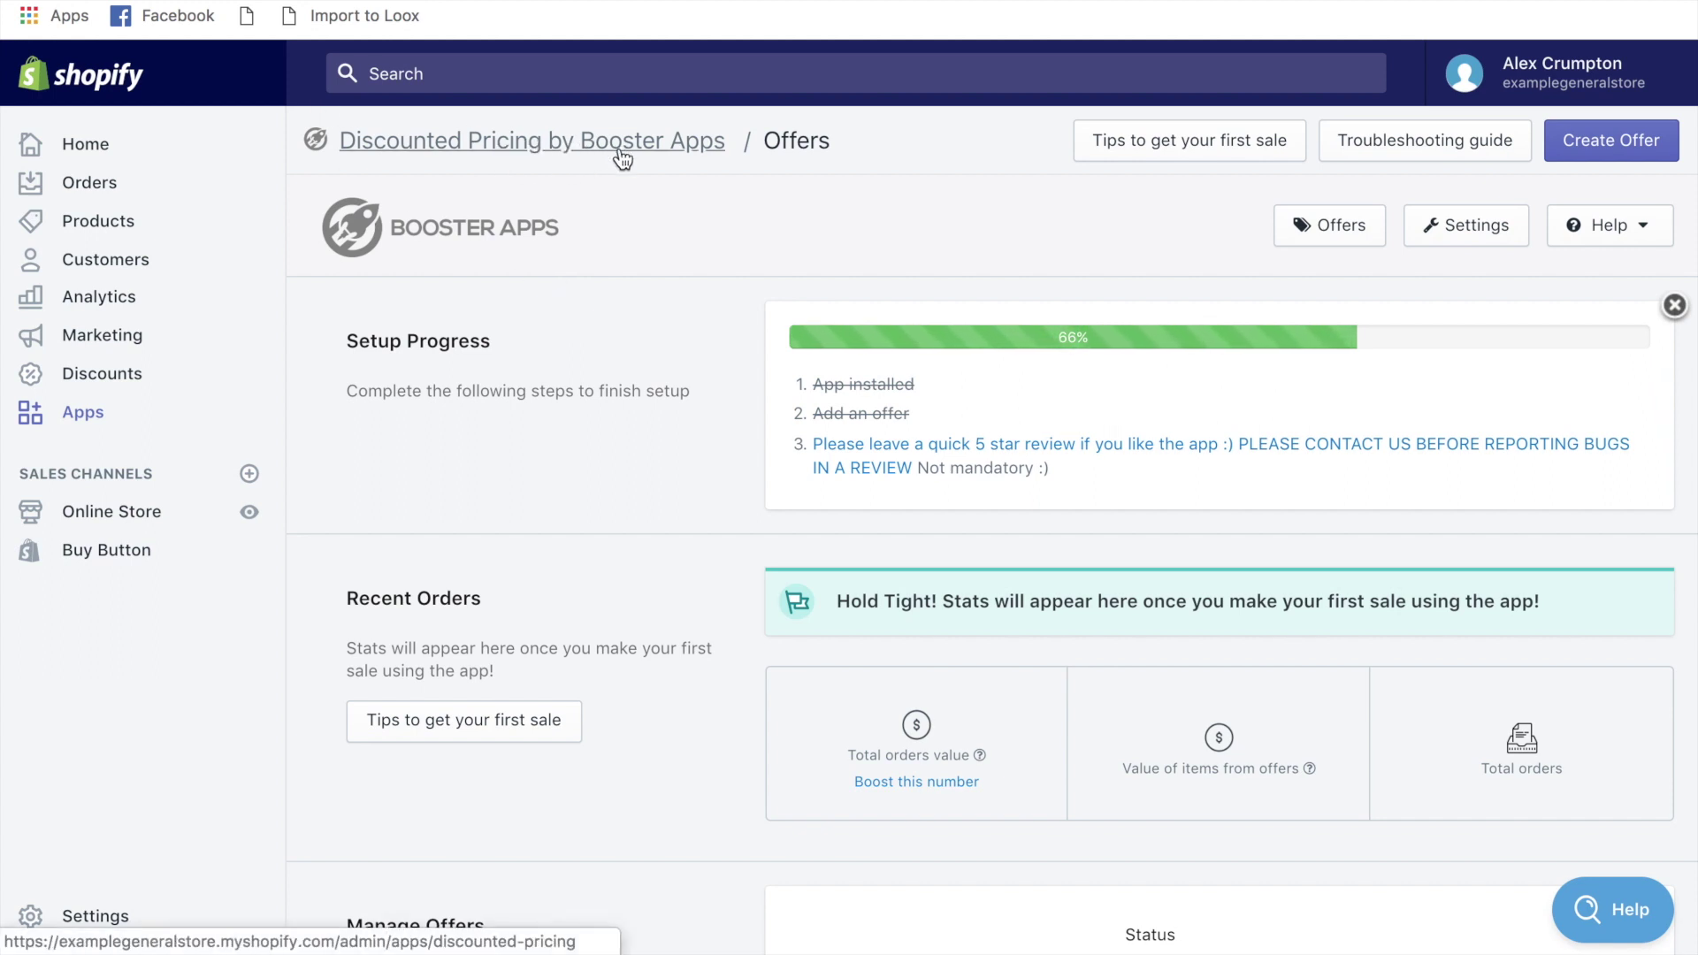
- Start a new offer in Discounted Pricing by Booster Apps with the offer type Volume Discount
scroll(758, 400, "down", 1)
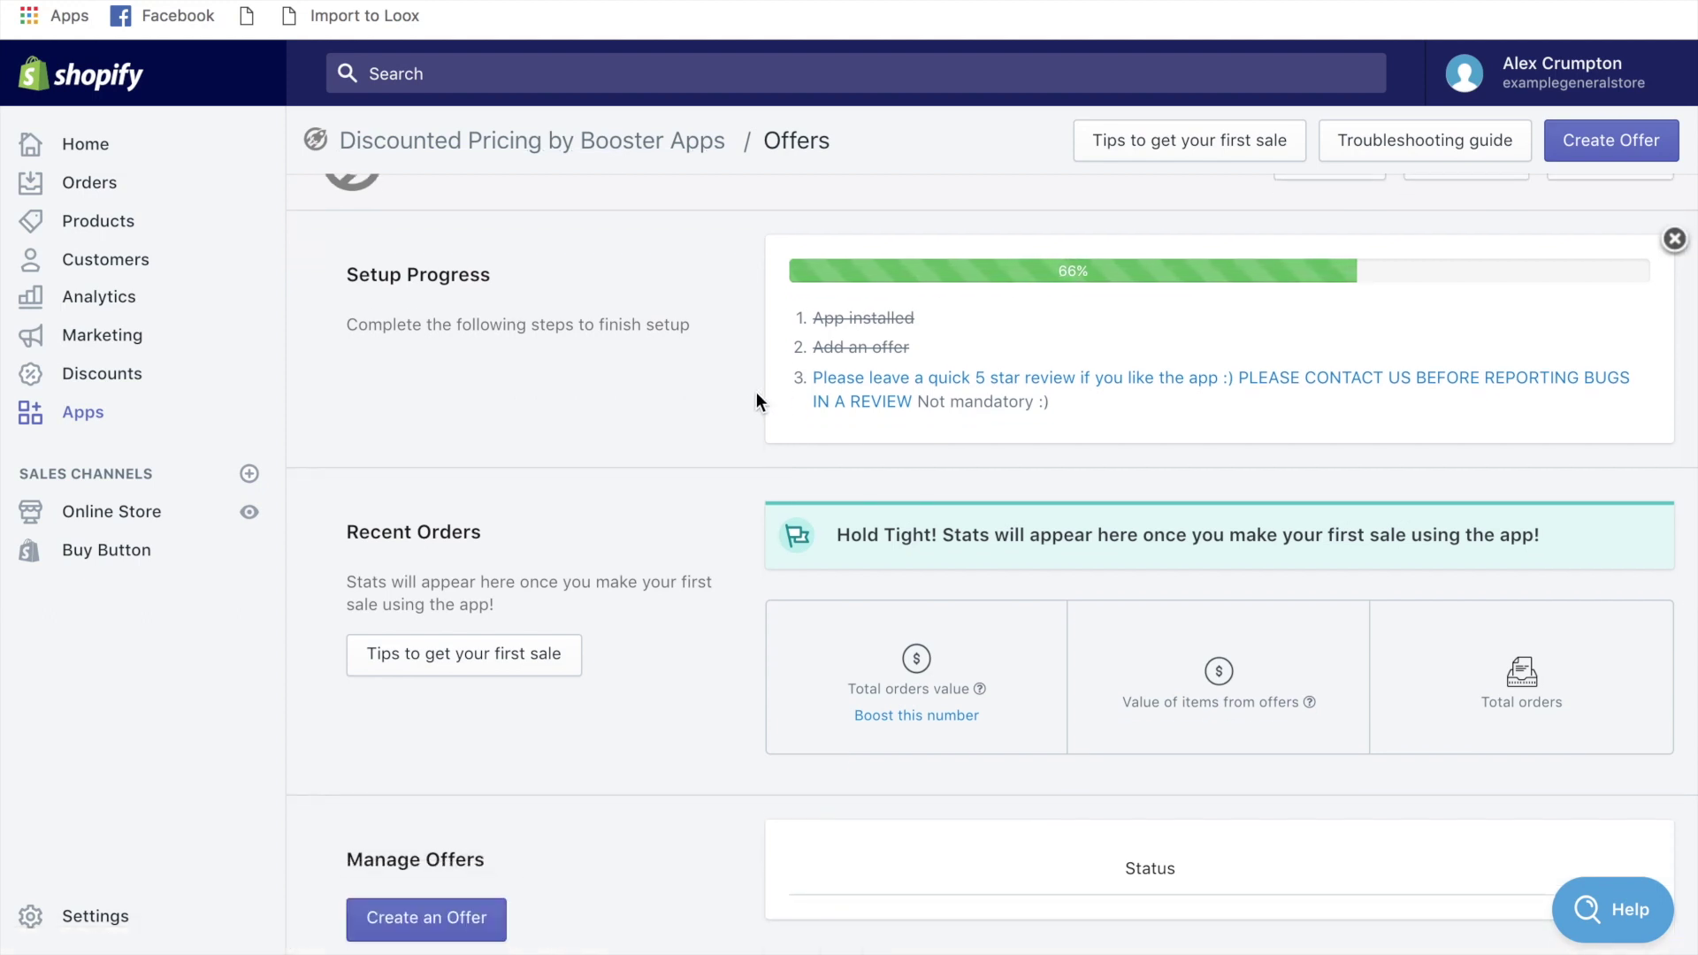
scroll(736, 409, "down", 1)
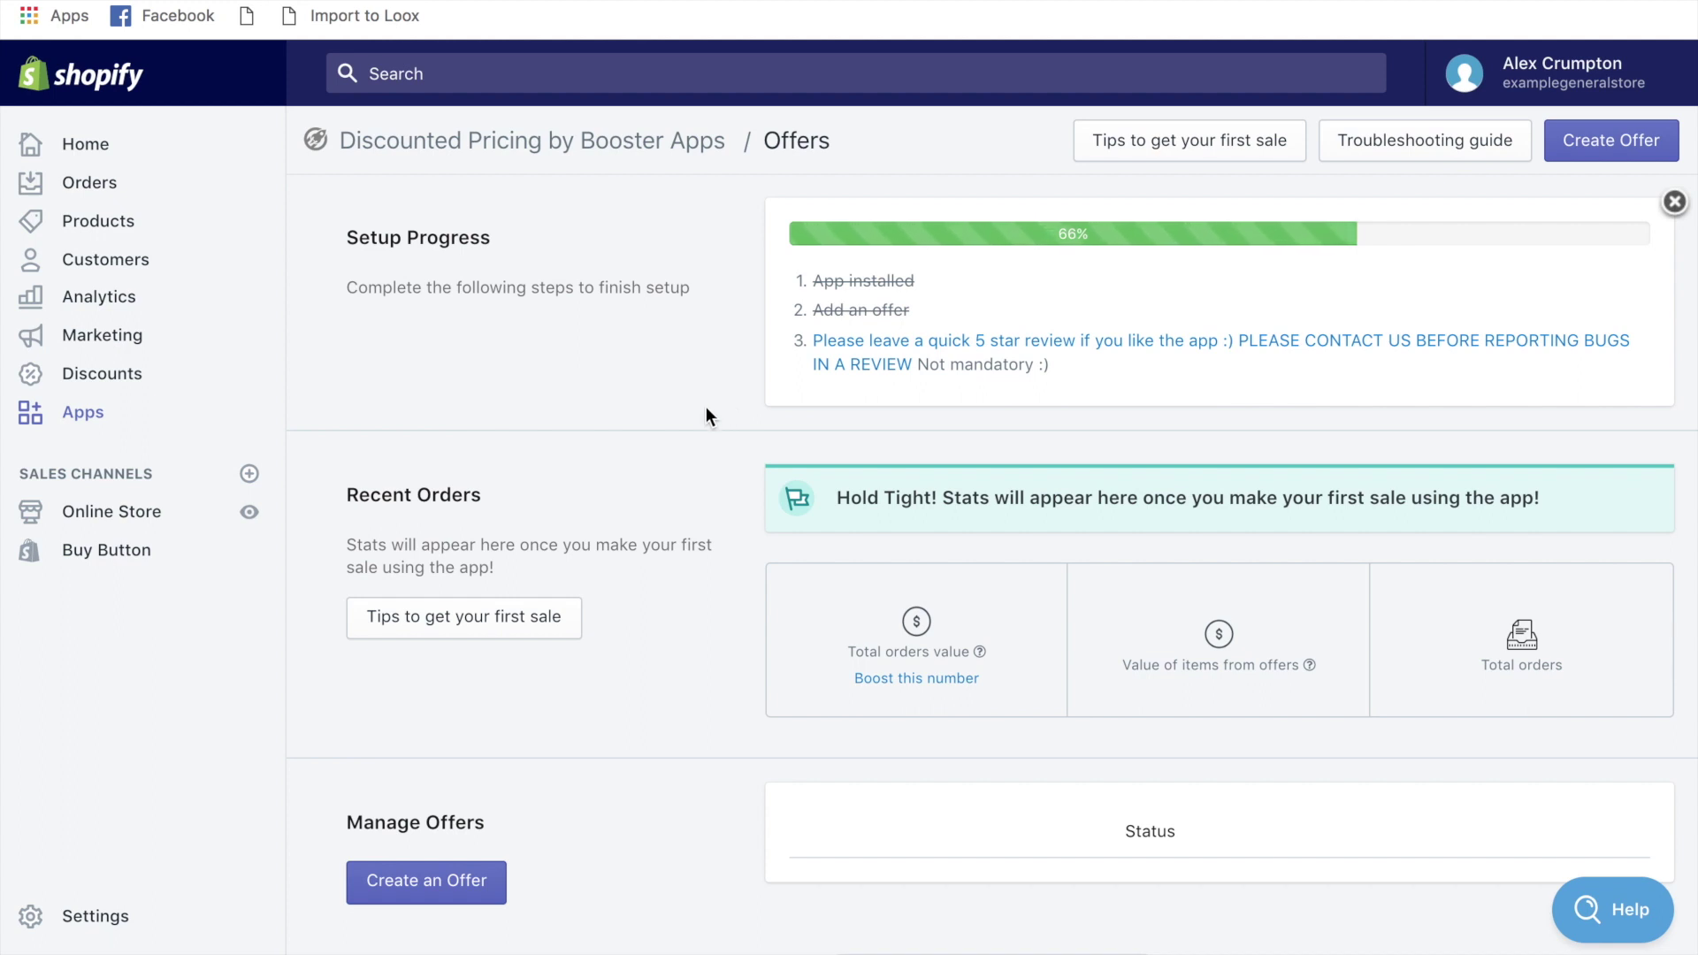
scroll(706, 406, "up", 3)
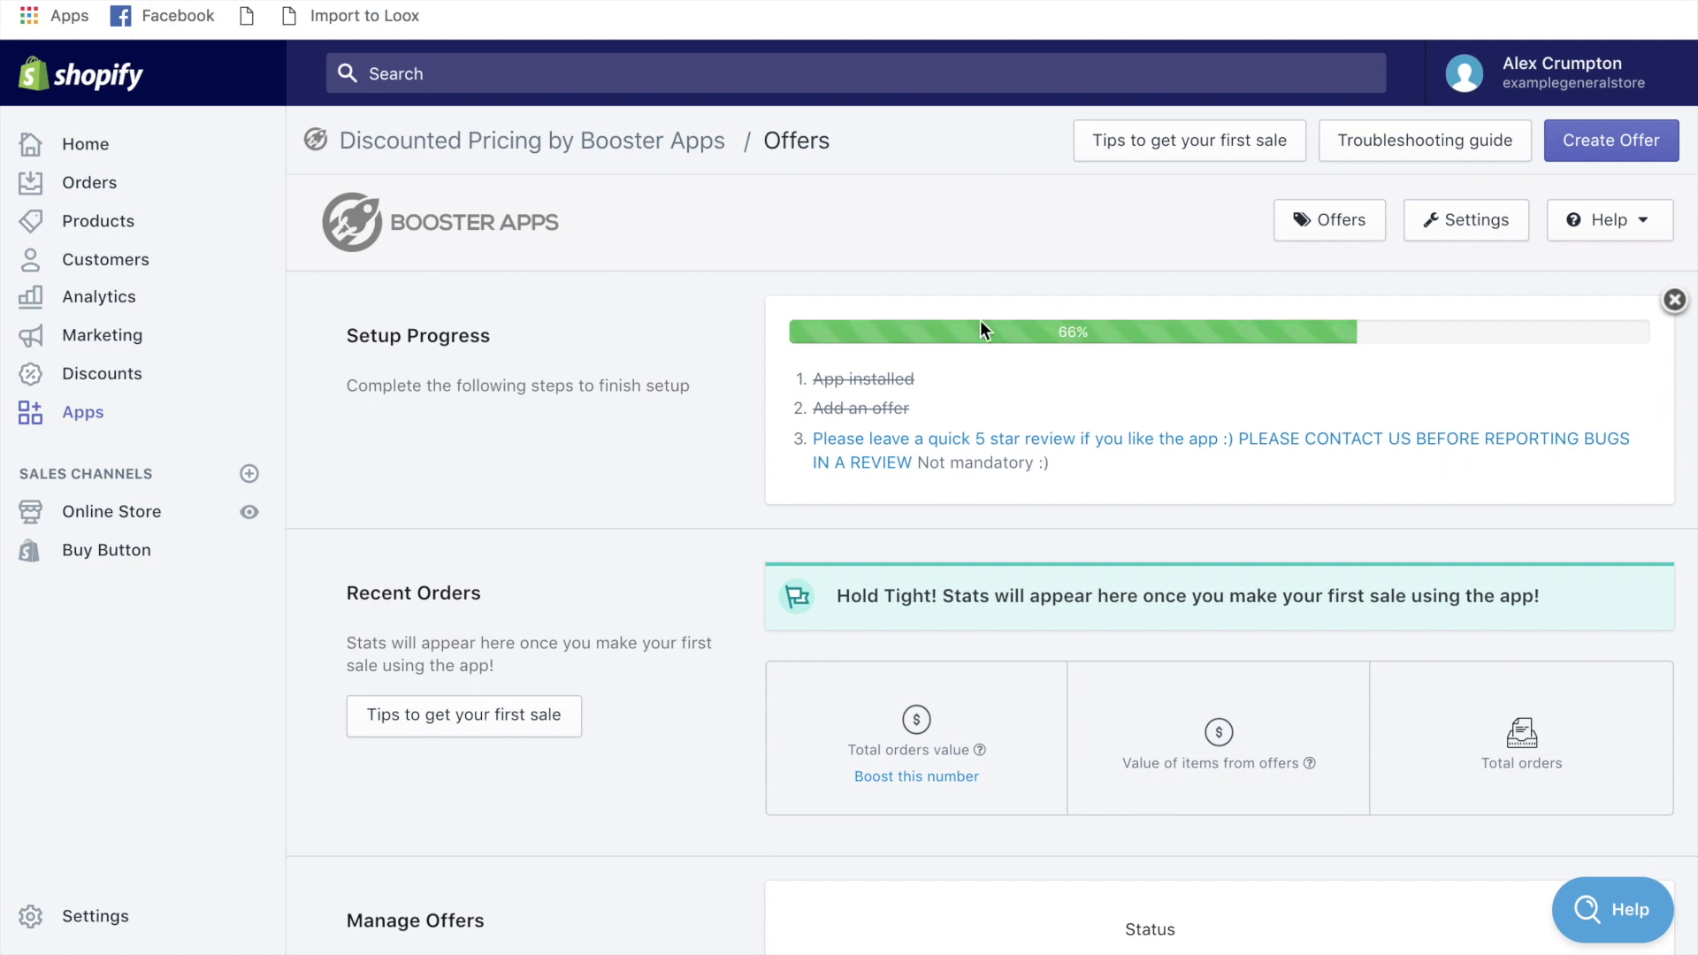
scroll(980, 323, "down", 1)
left_click(1596, 149)
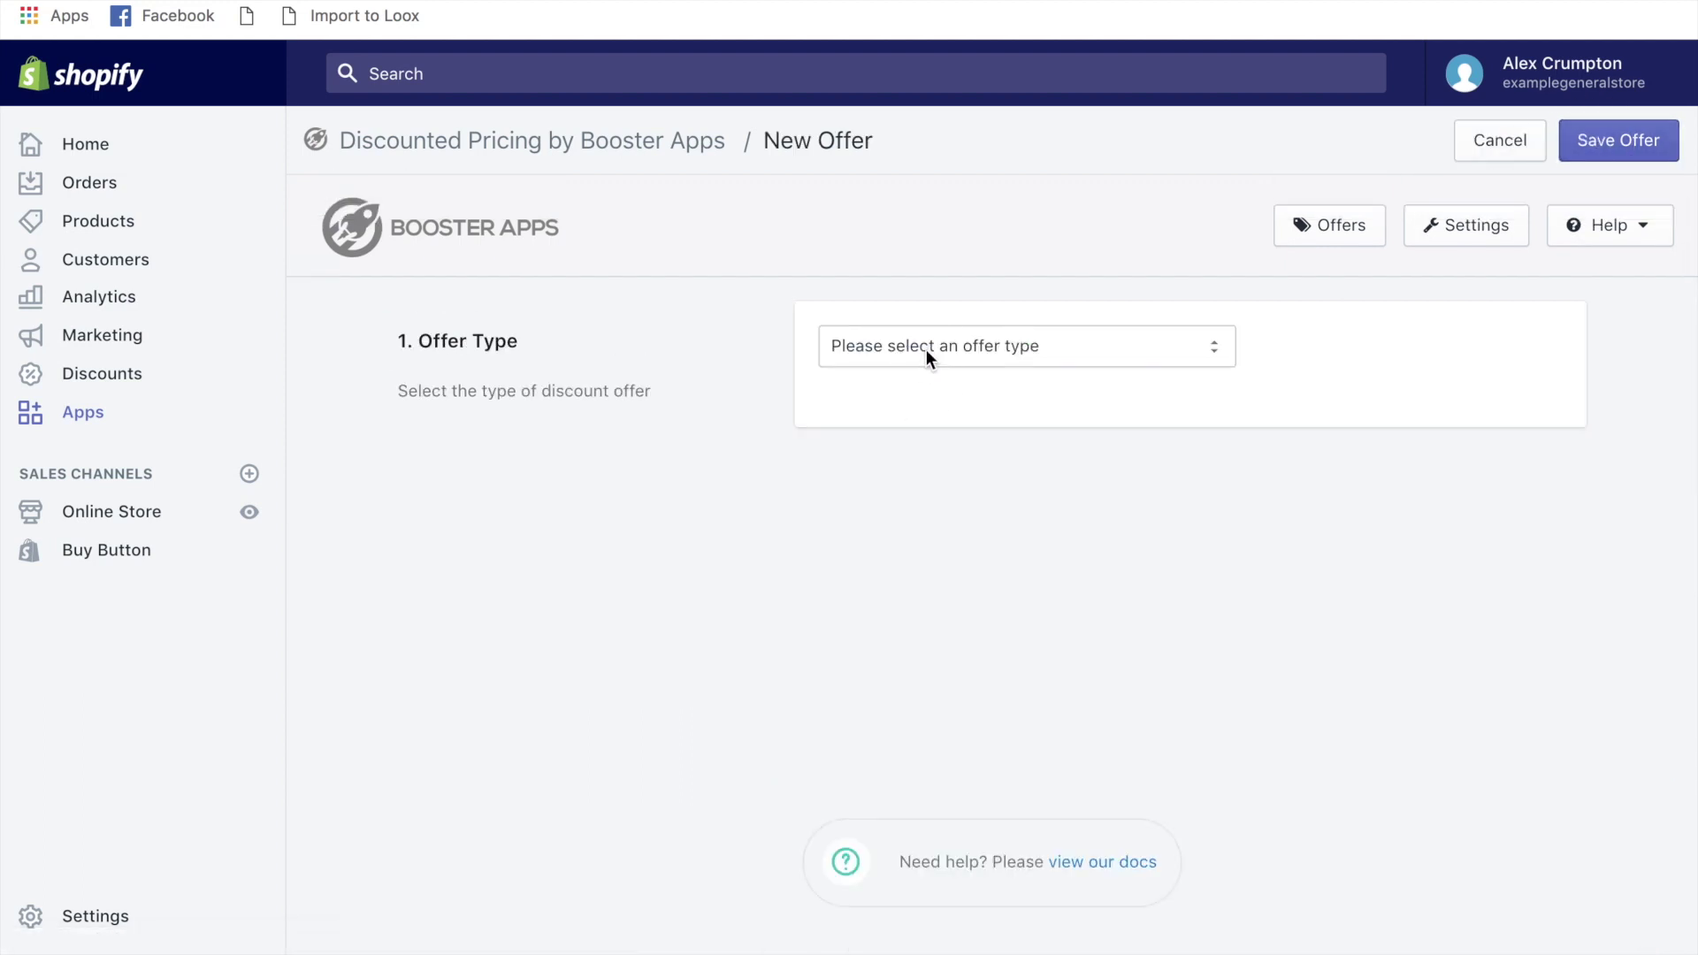
left_click(926, 348)
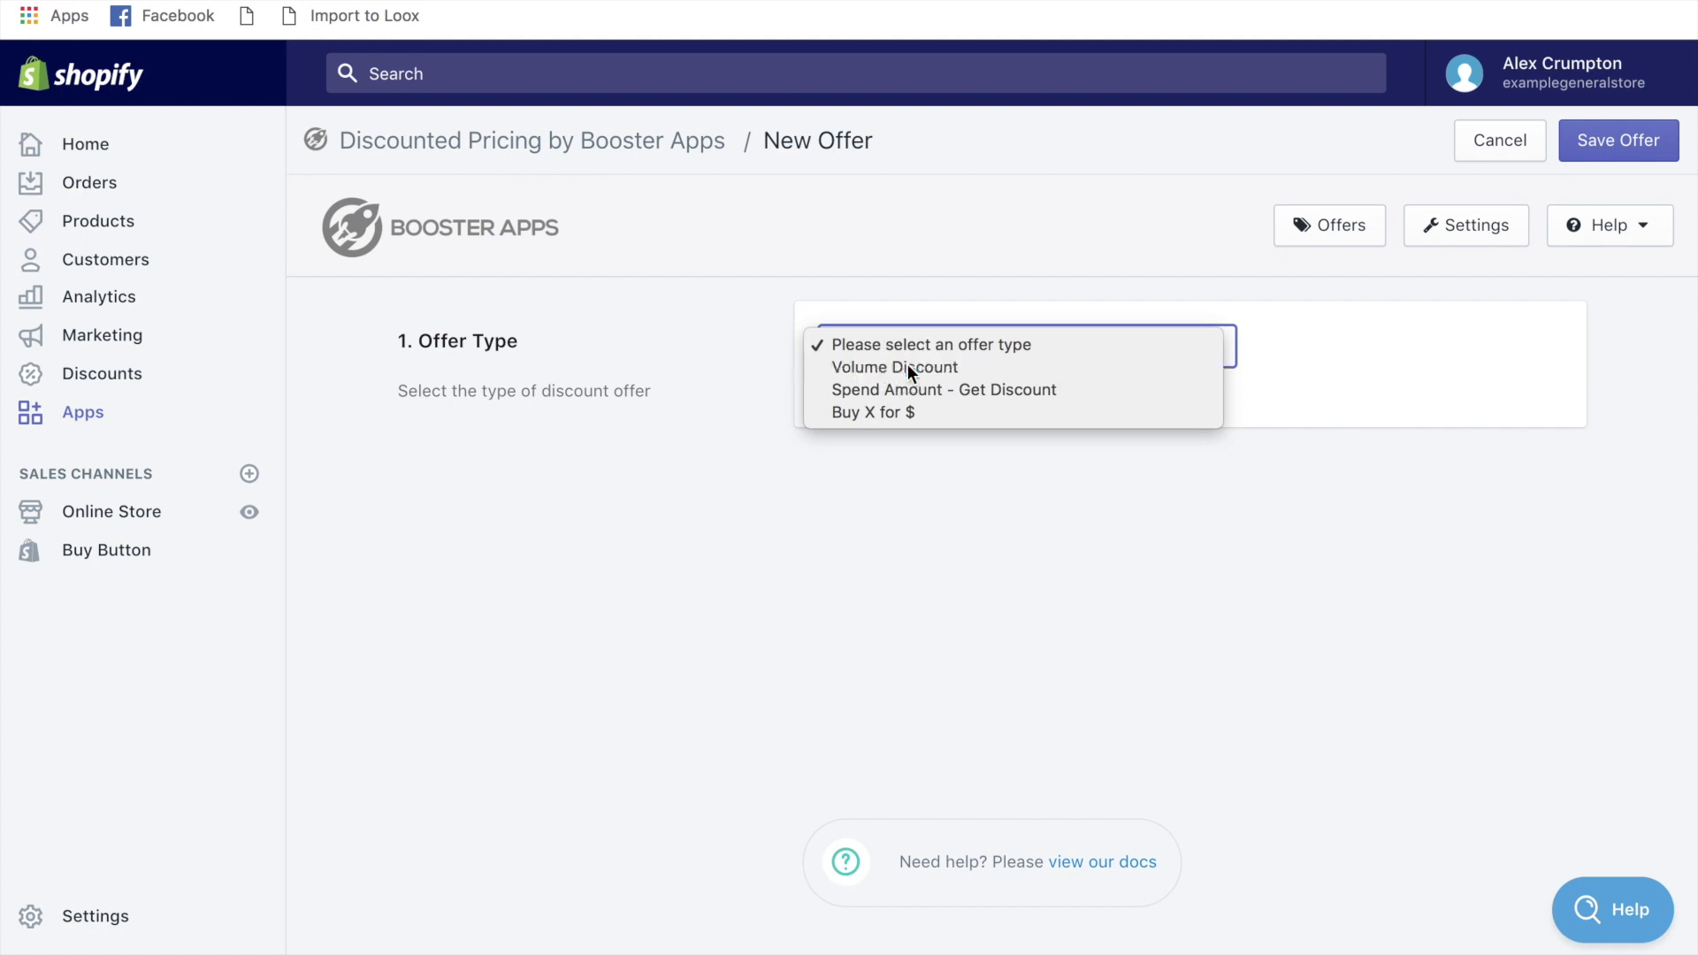
left_click(907, 364)
- Add two more discount tiers to the offer details
scroll(884, 584, "down", 3)
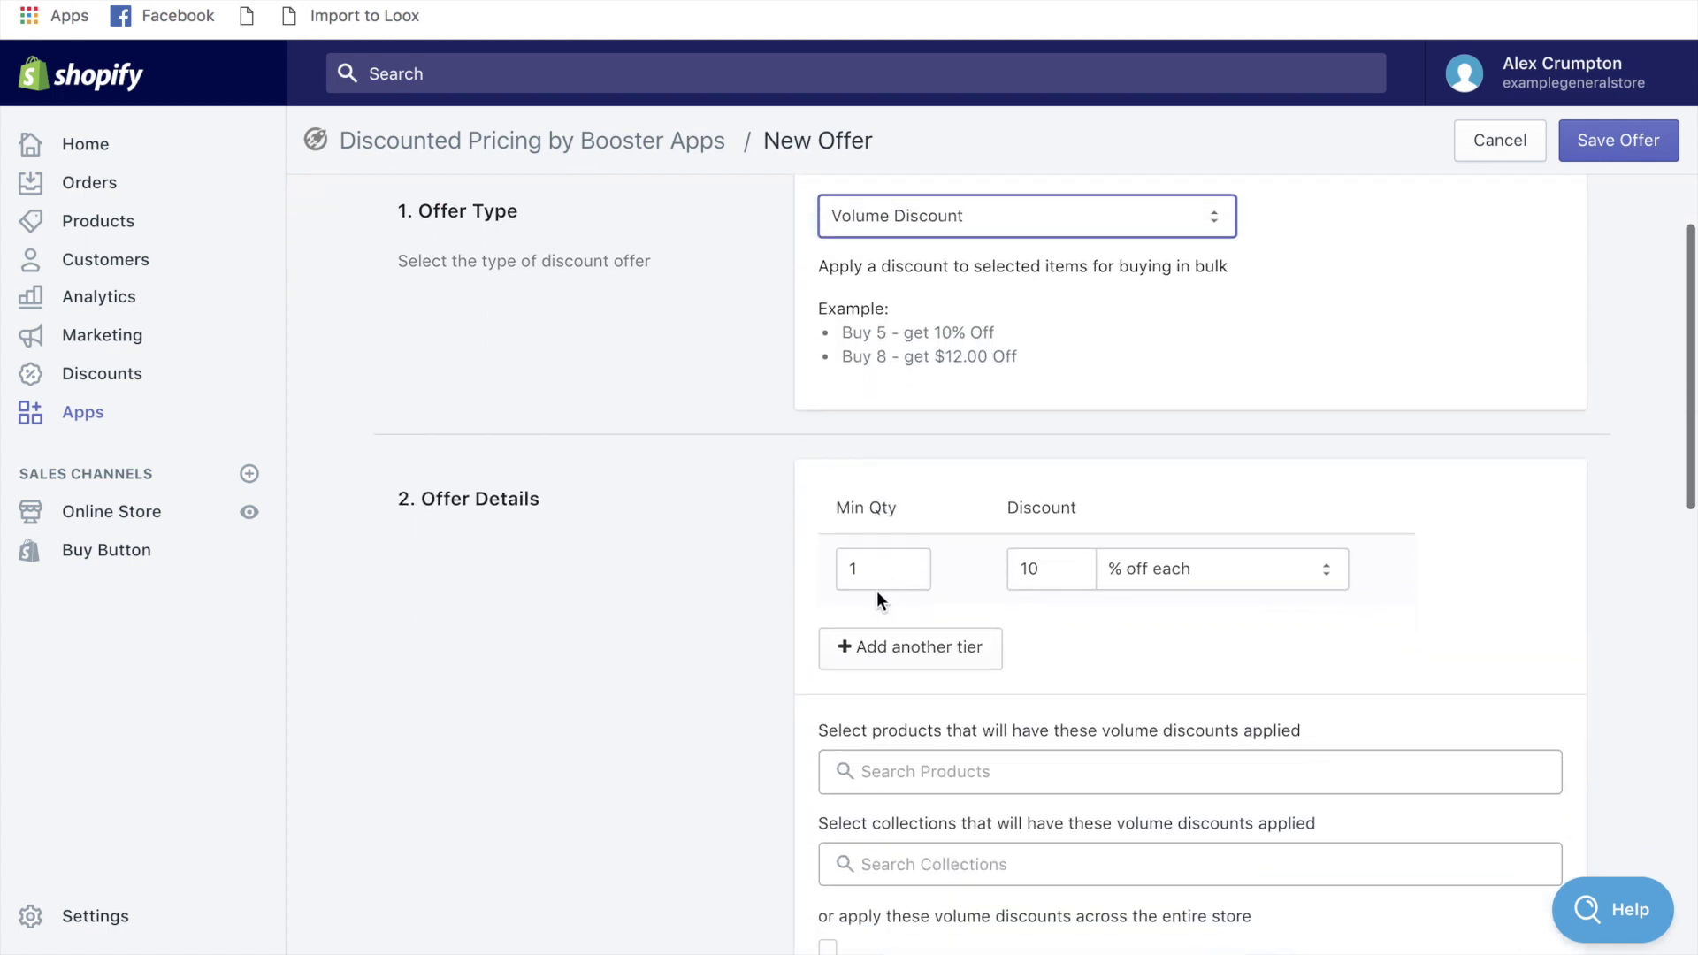
left_click(874, 650)
scroll(822, 678, "down", 4)
left_click(879, 539)
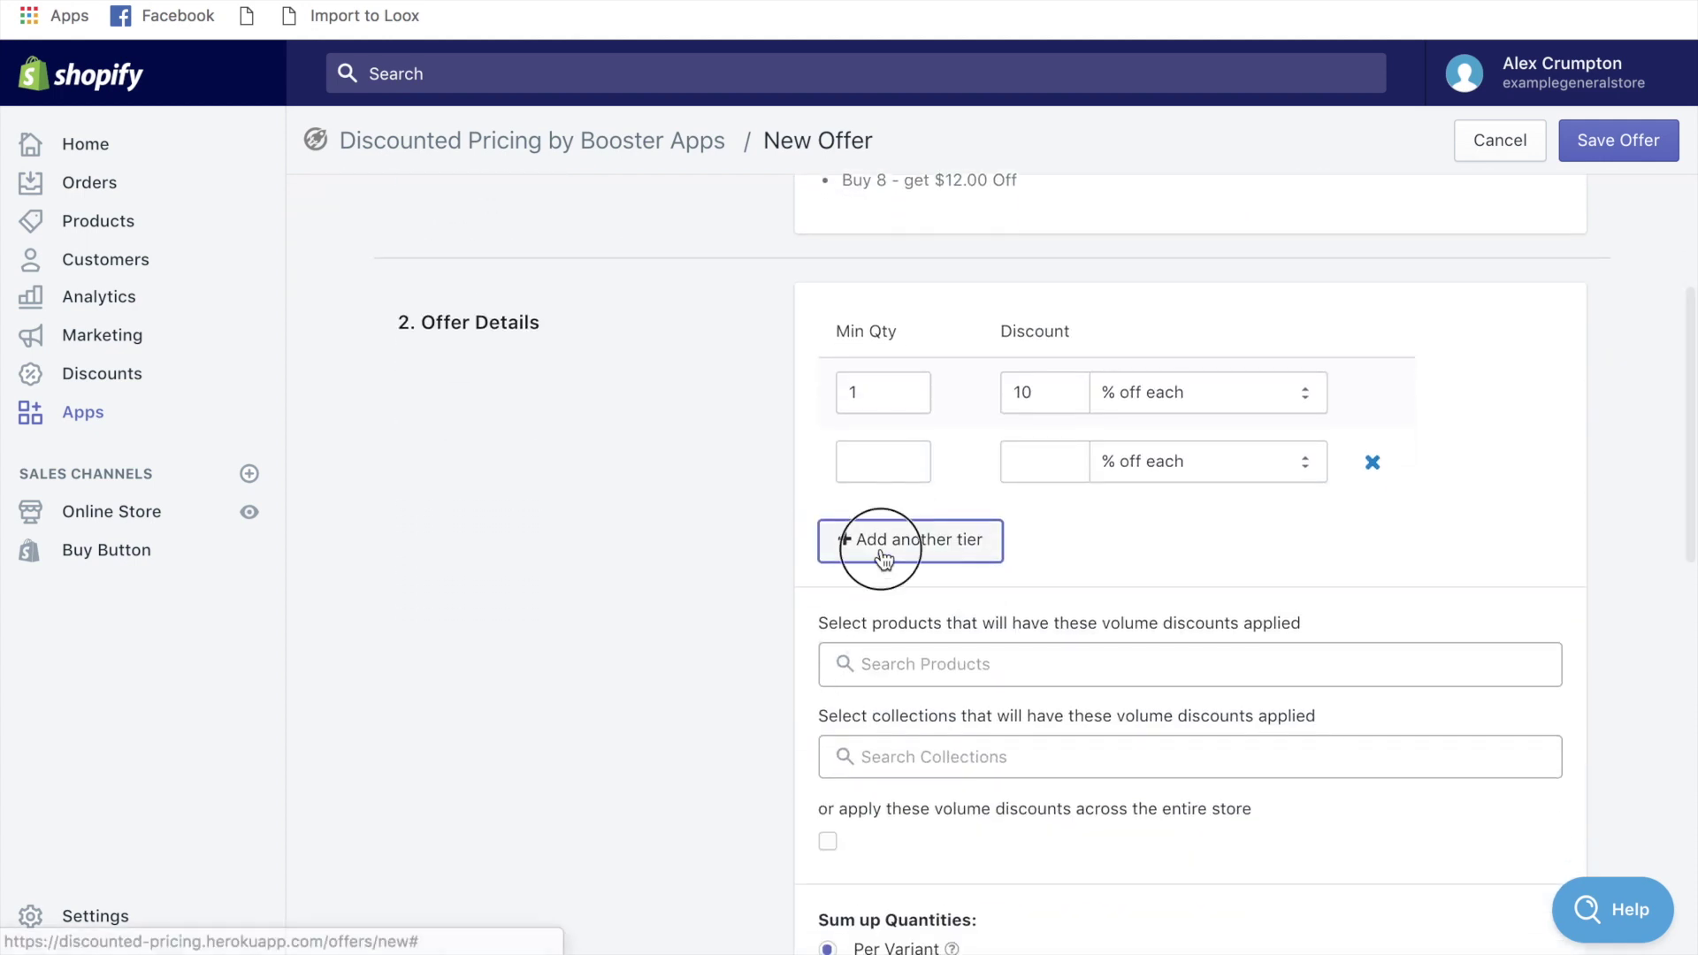
- Set the minimum quantities of the three tiers to 2, 3 and 4
left_click(893, 385)
type("22")
left_click(872, 459)
left_click(864, 384)
key("BackSpace")
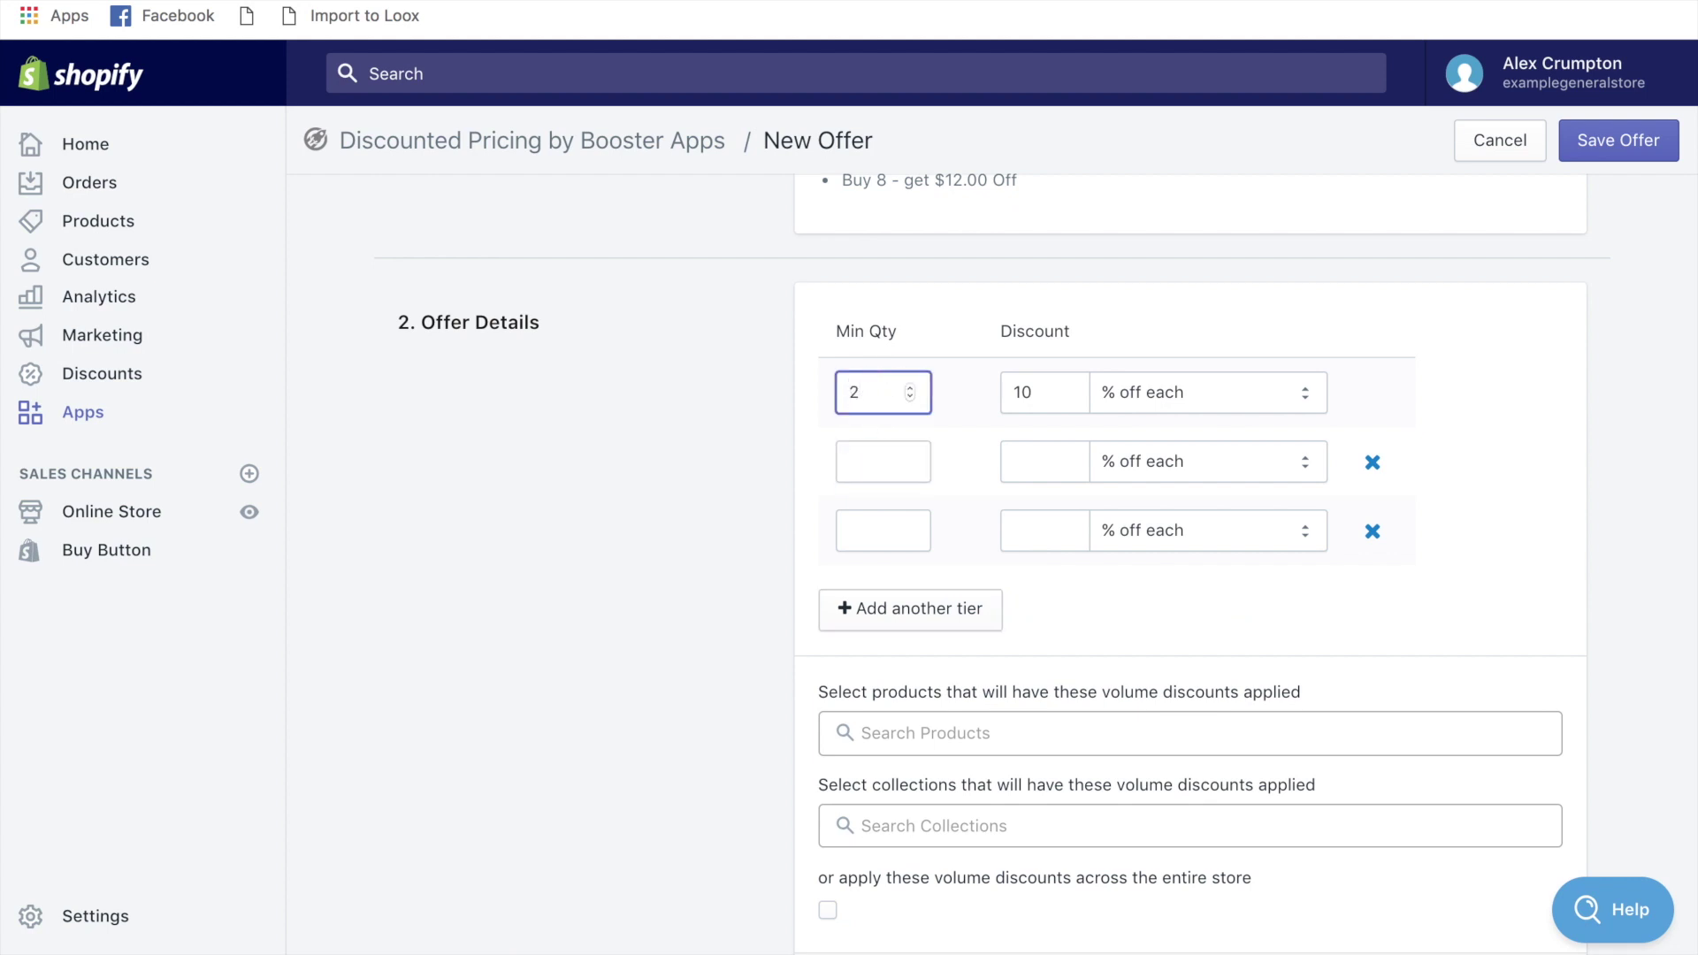
left_click(864, 466)
type("3")
left_click(862, 530)
type("4")
- Set the discount to 15% off each for the second tier and 20% off each for the third
left_click(1021, 454)
type("15")
left_click(1031, 530)
type("20")
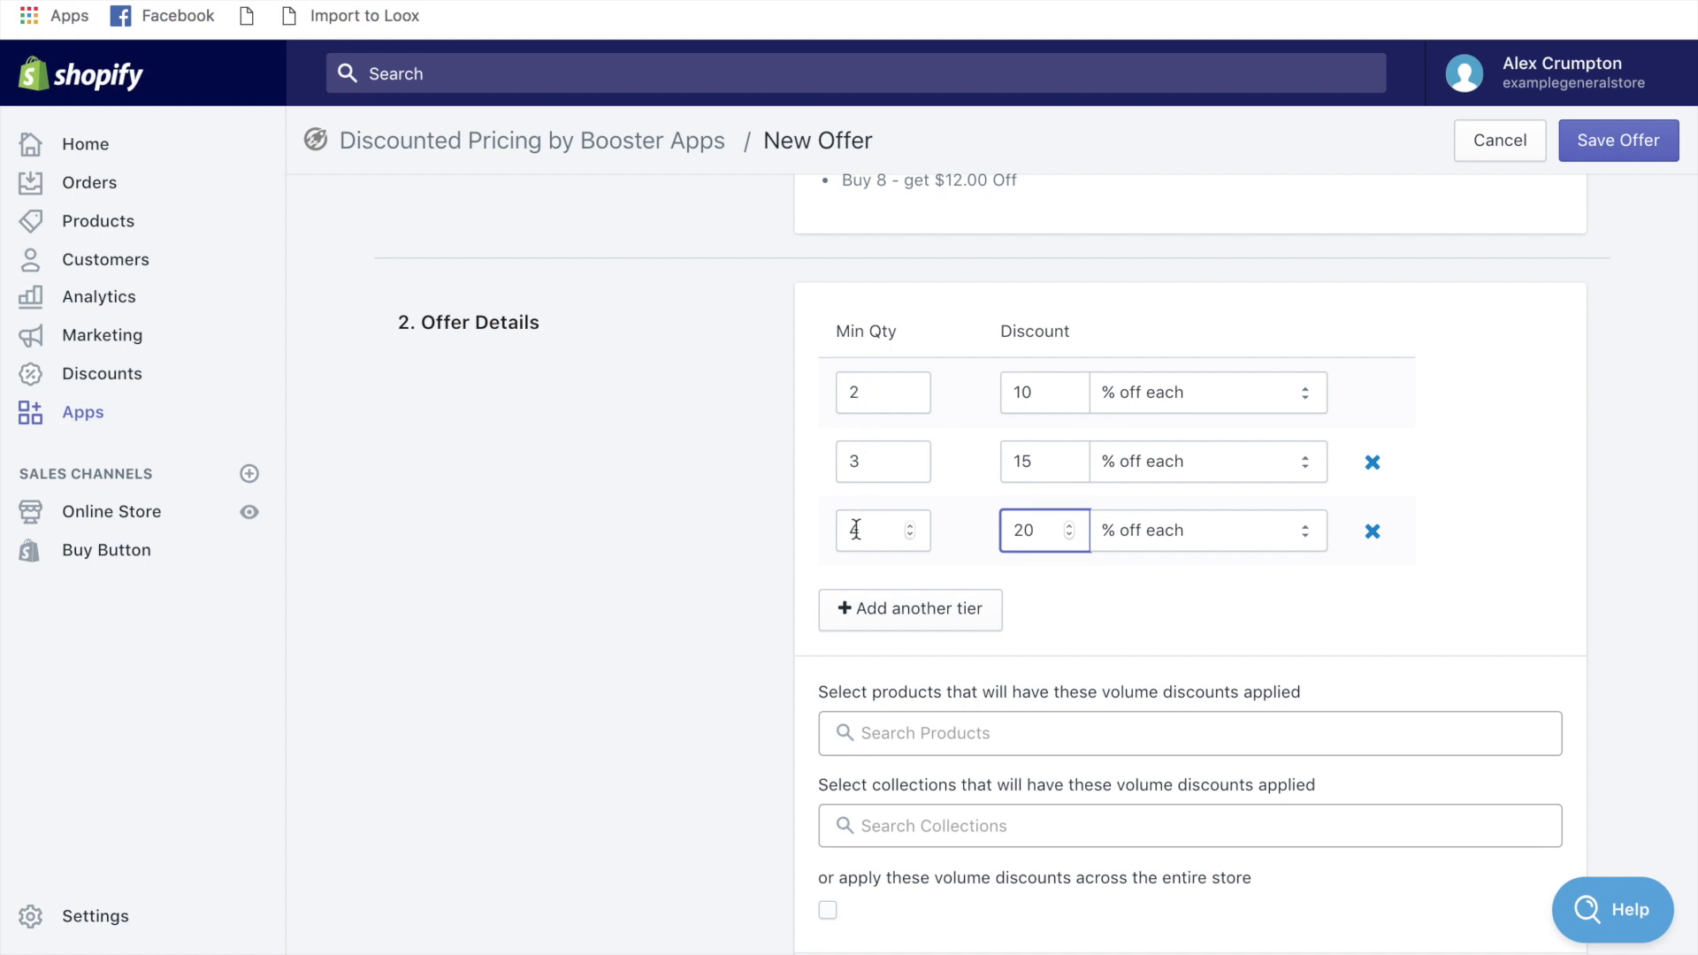
- Apply the volume discounts to the "All" collection
scroll(856, 530, "down", 2)
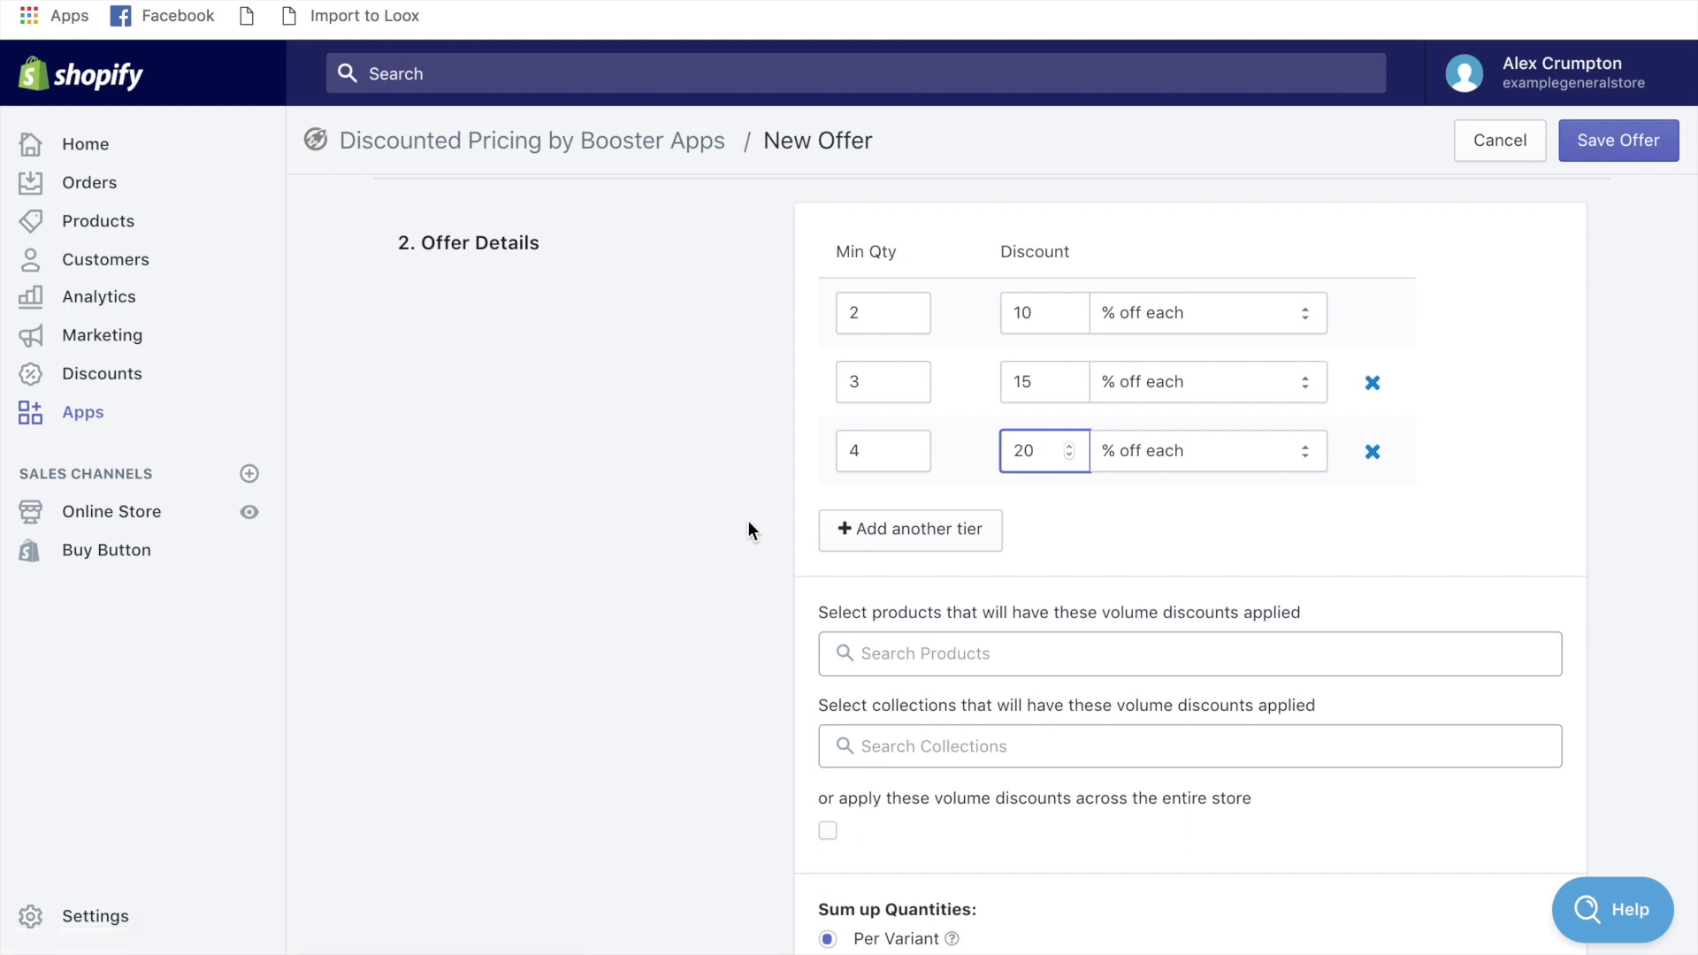
scroll(750, 528, "down", 4)
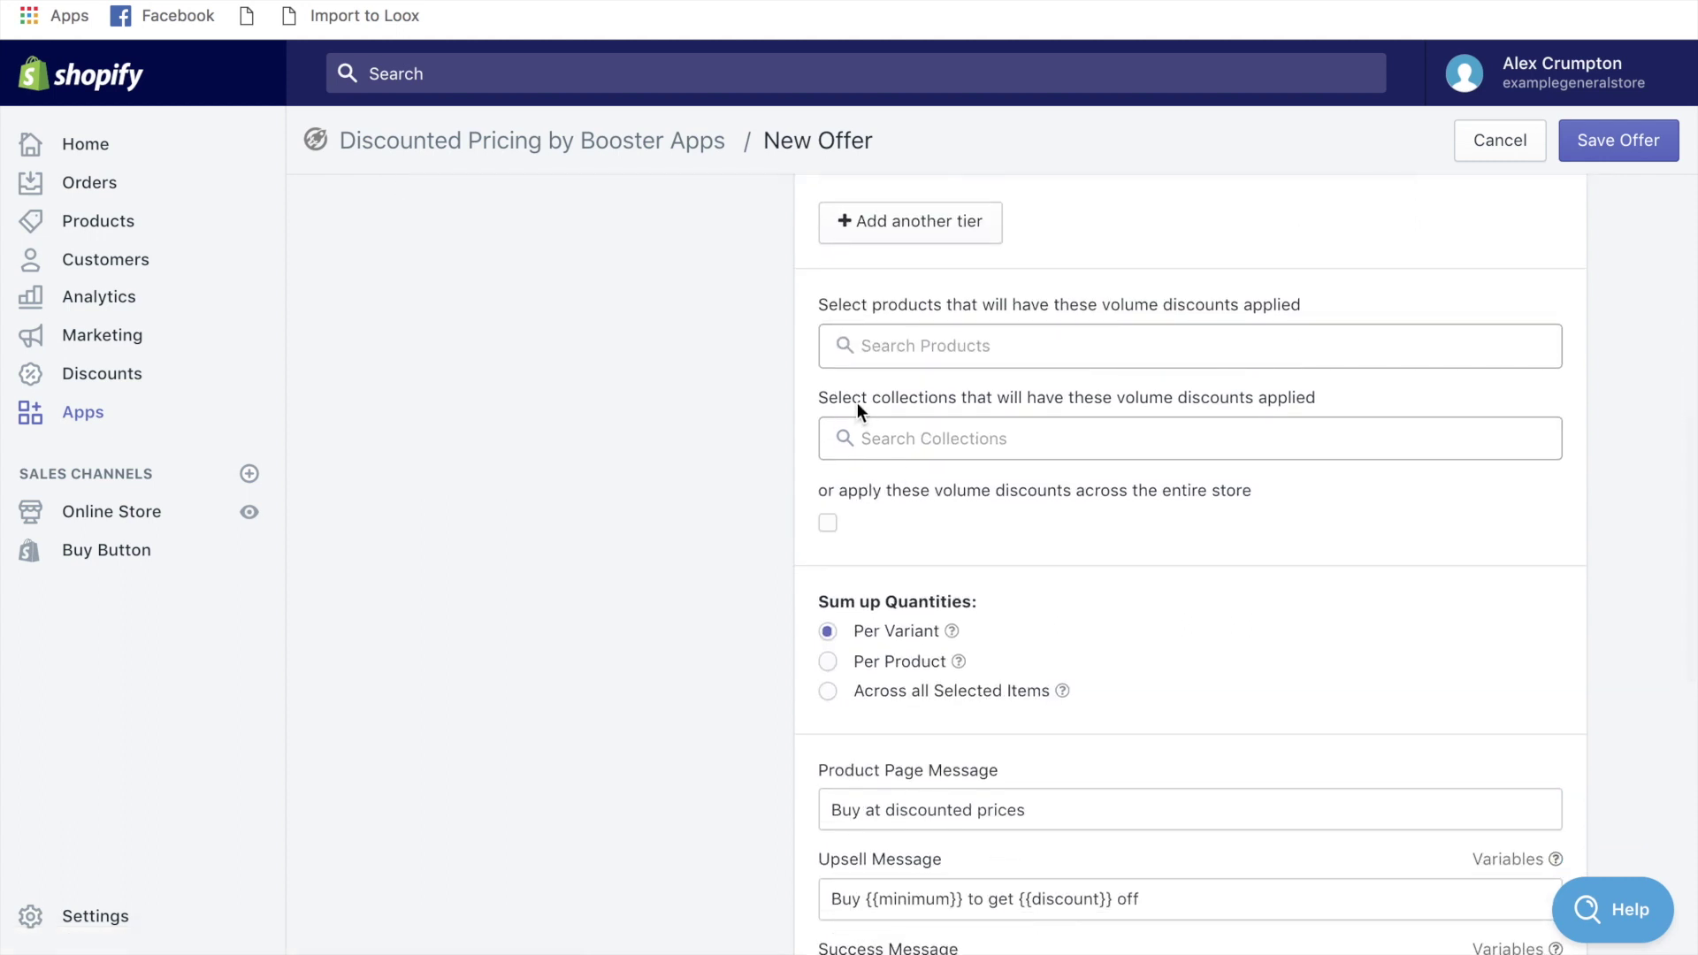
left_click(1005, 448)
type("all")
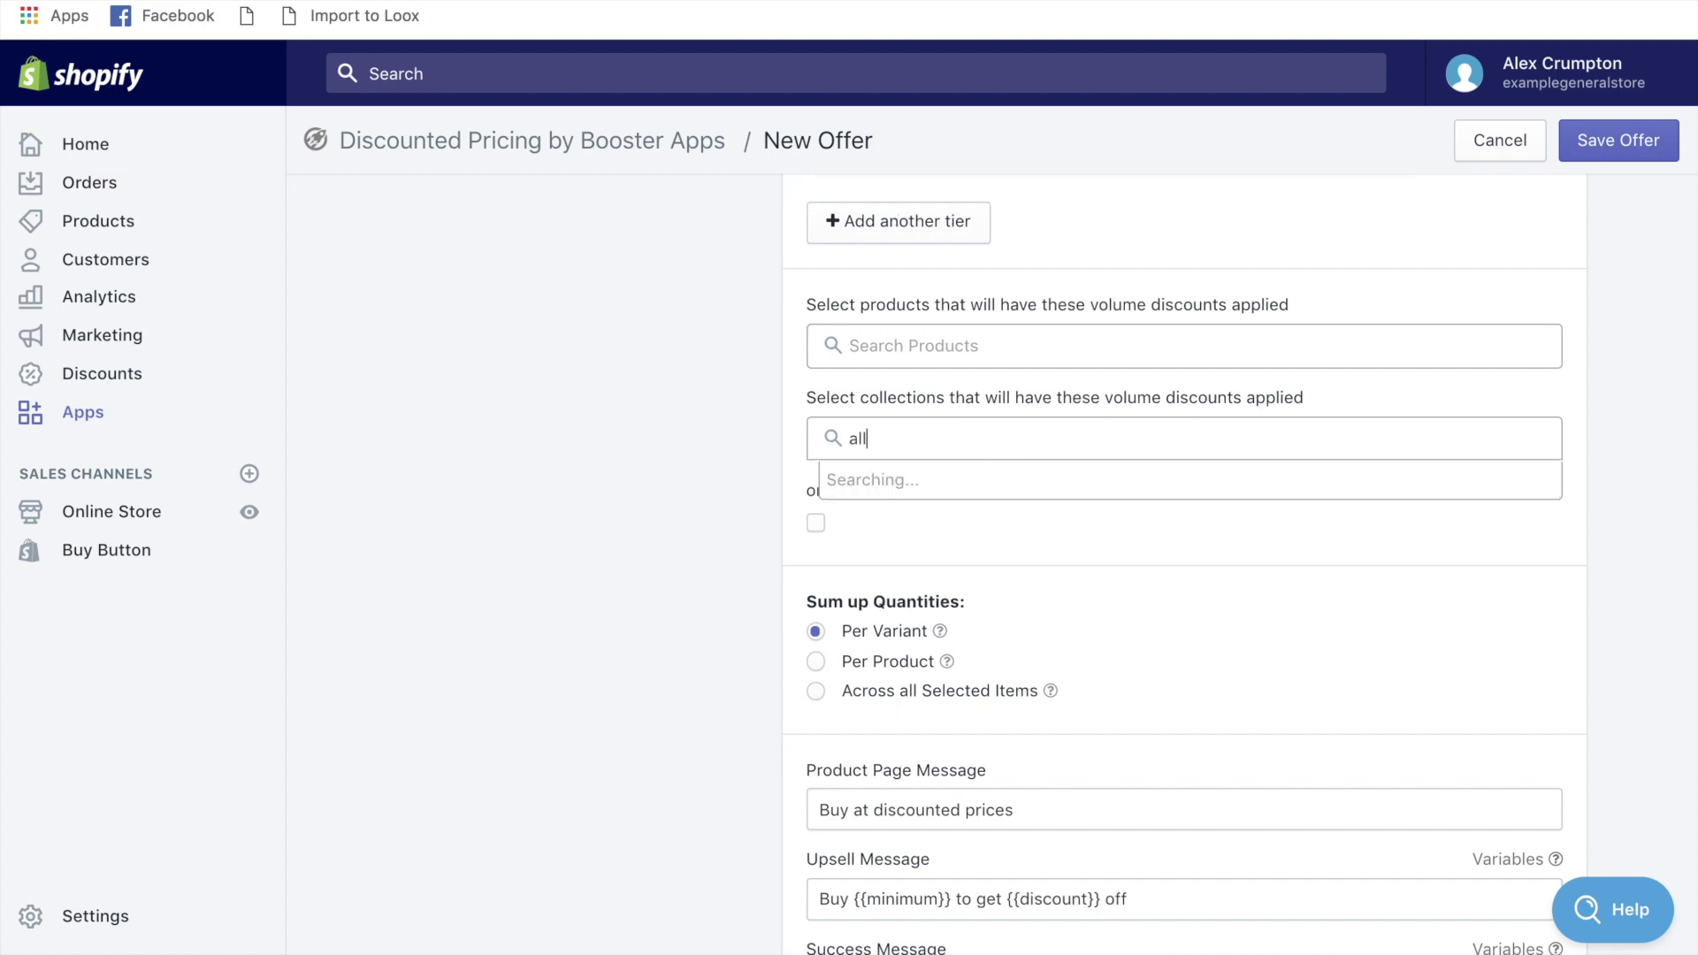
left_click(864, 485)
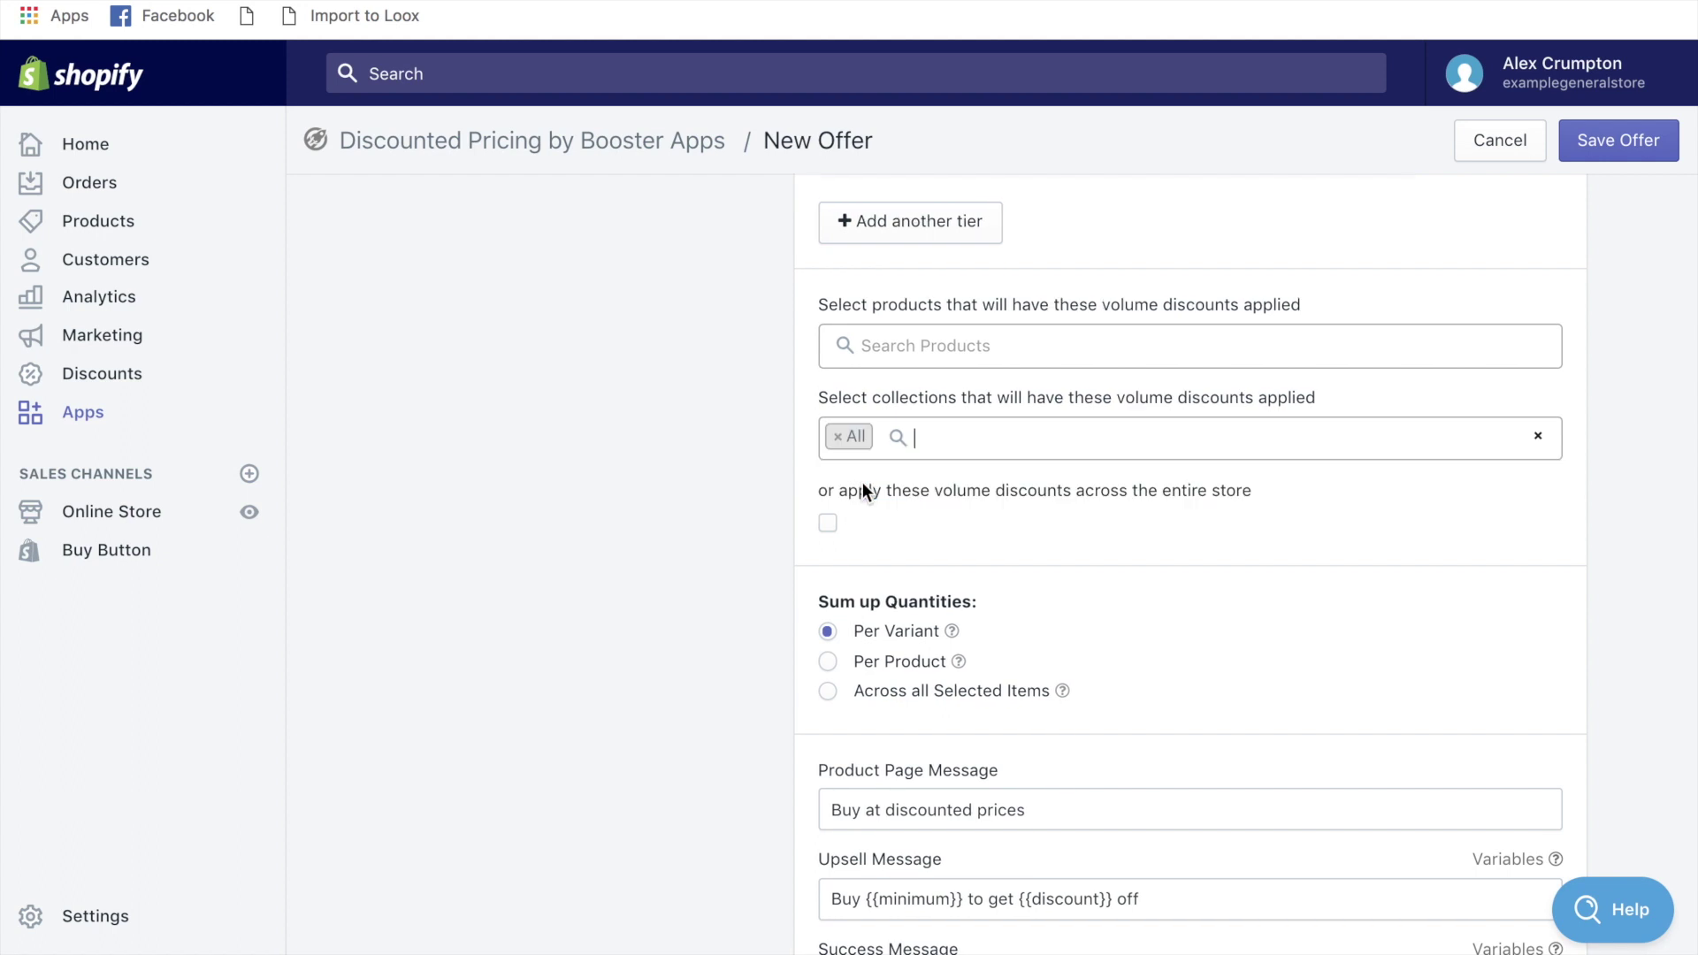
left_click(853, 437)
- Sum up quantities per product and save the offer
scroll(867, 517, "down", 1)
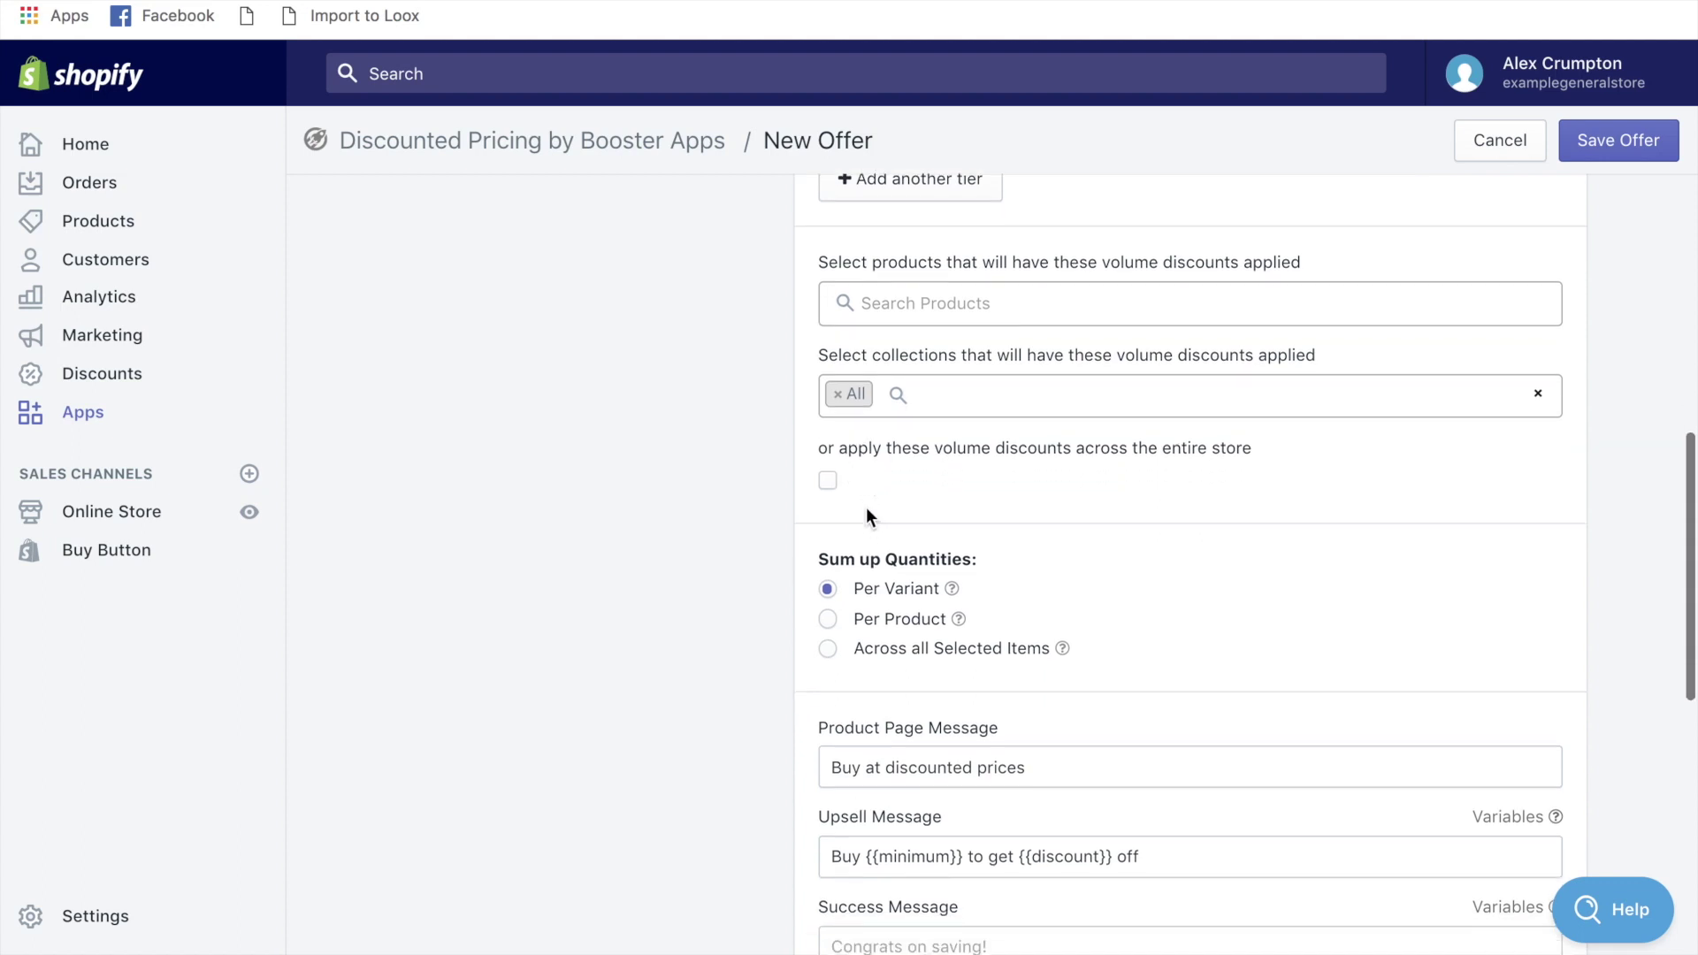
scroll(866, 507, "down", 3)
scroll(862, 398, "up", 2)
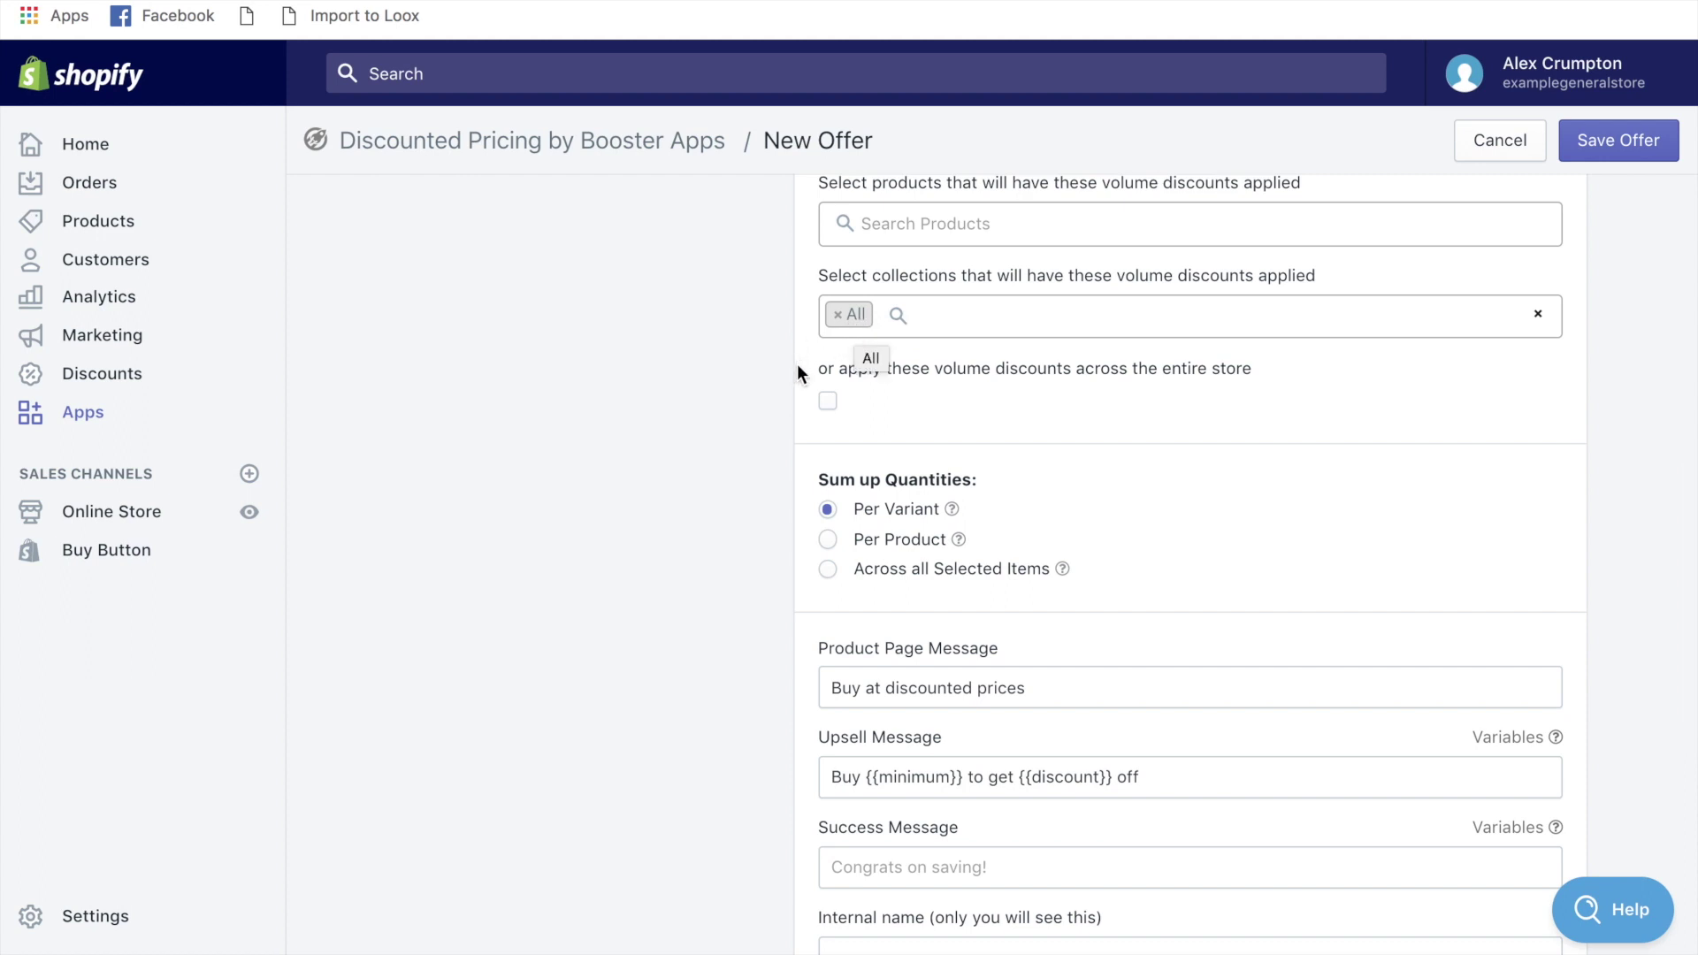
scroll(798, 377, "down", 3)
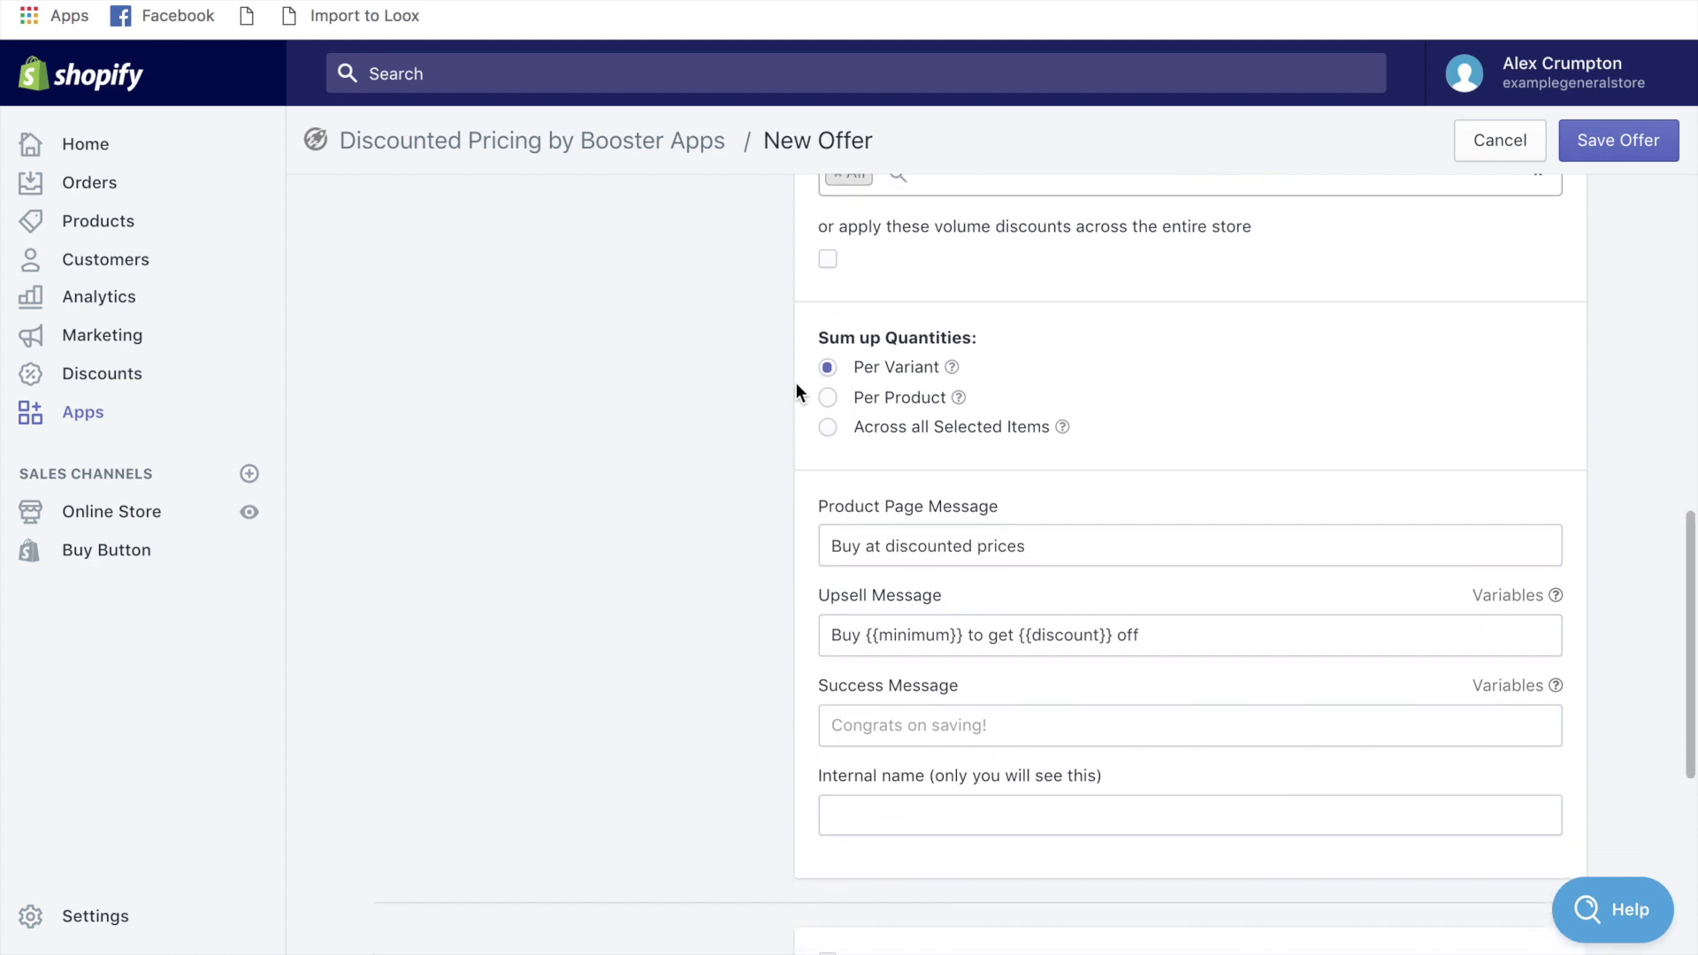
scroll(830, 395, "down", 6)
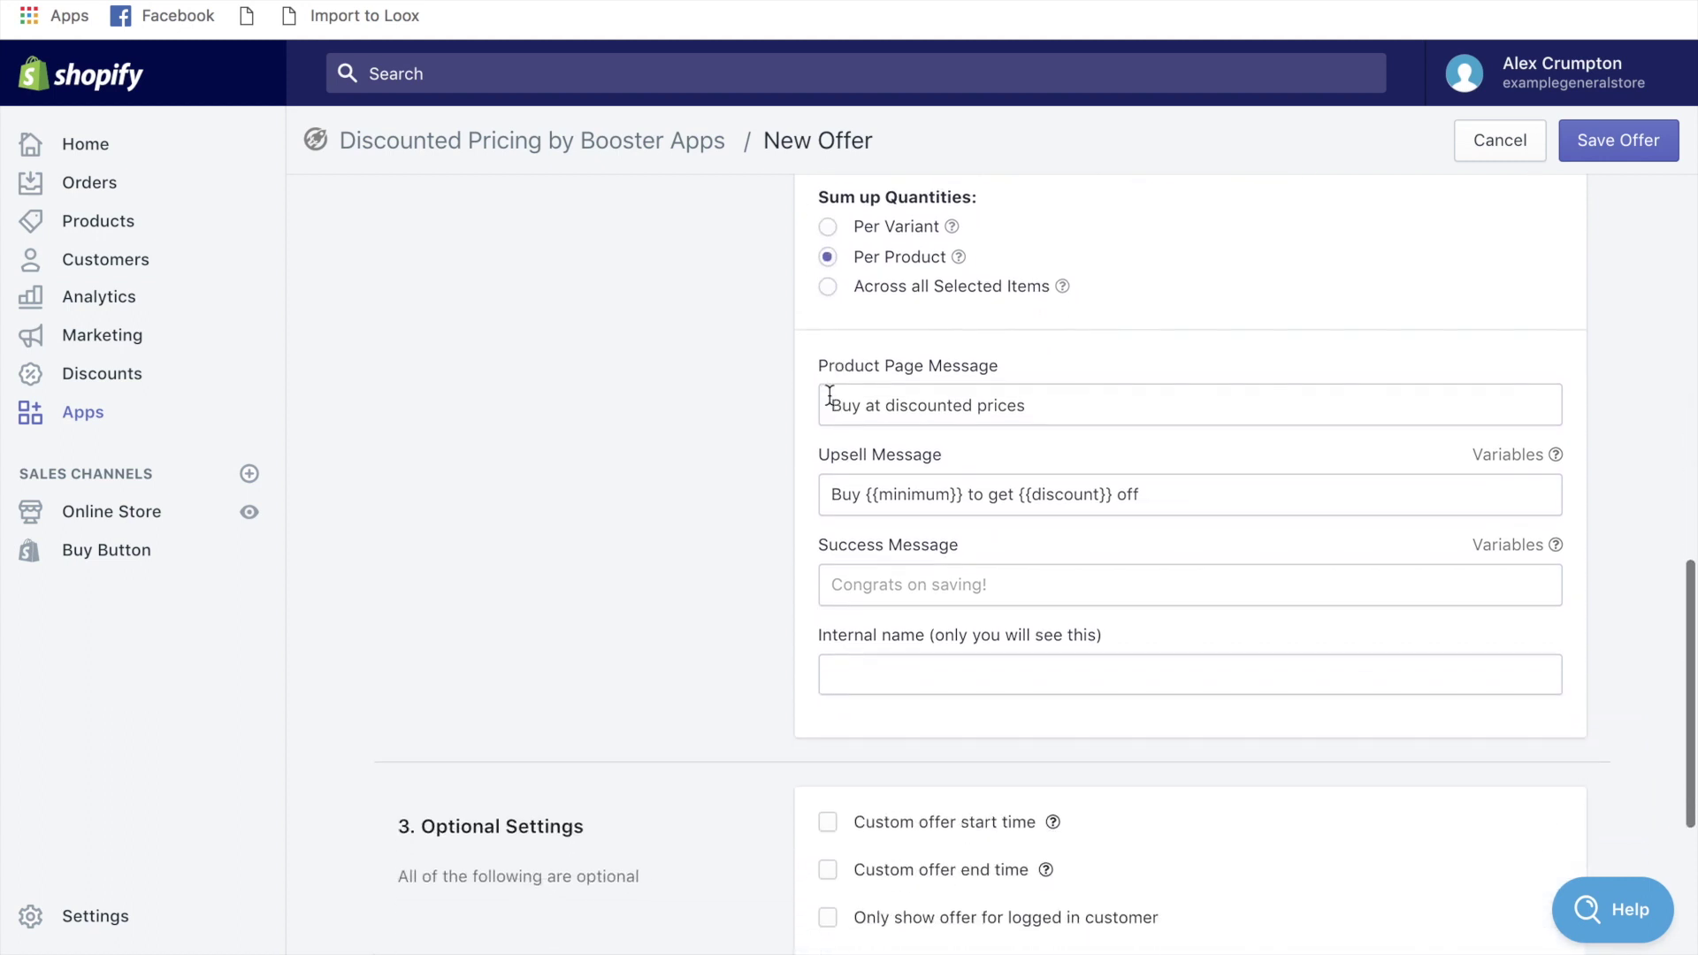
left_click(1619, 148)
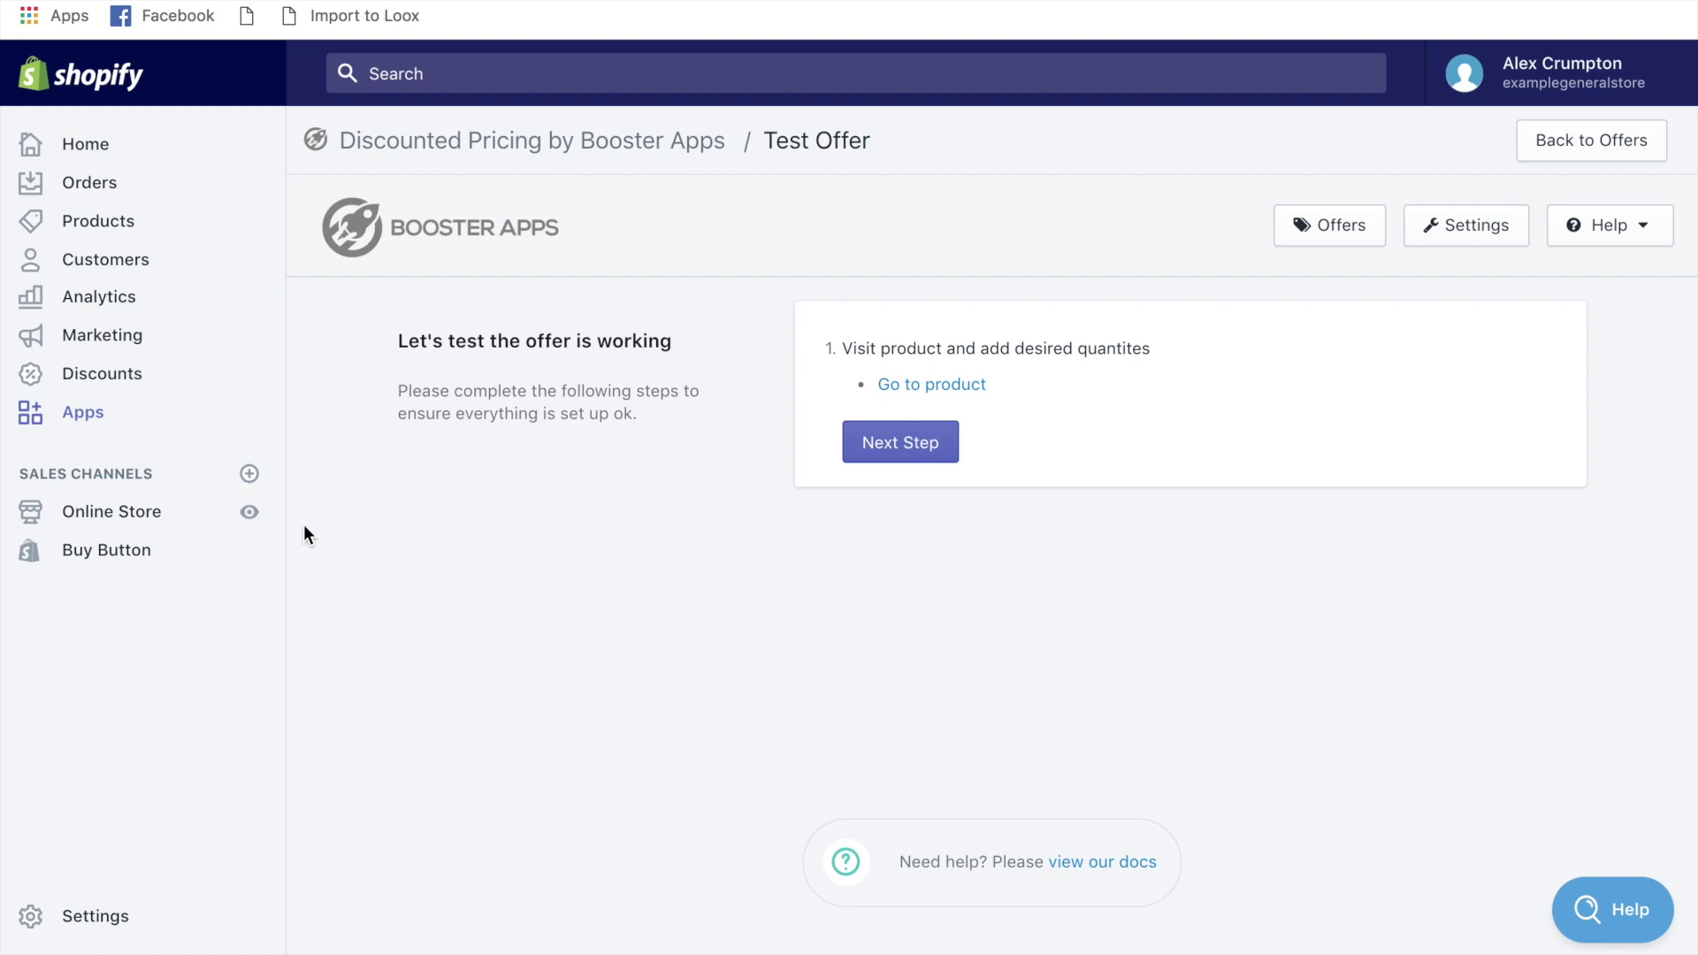
- View the online store and open the Hands Free Wine Holder product from the Gifts collection
left_click(249, 513)
scroll(846, 449, "down", 5)
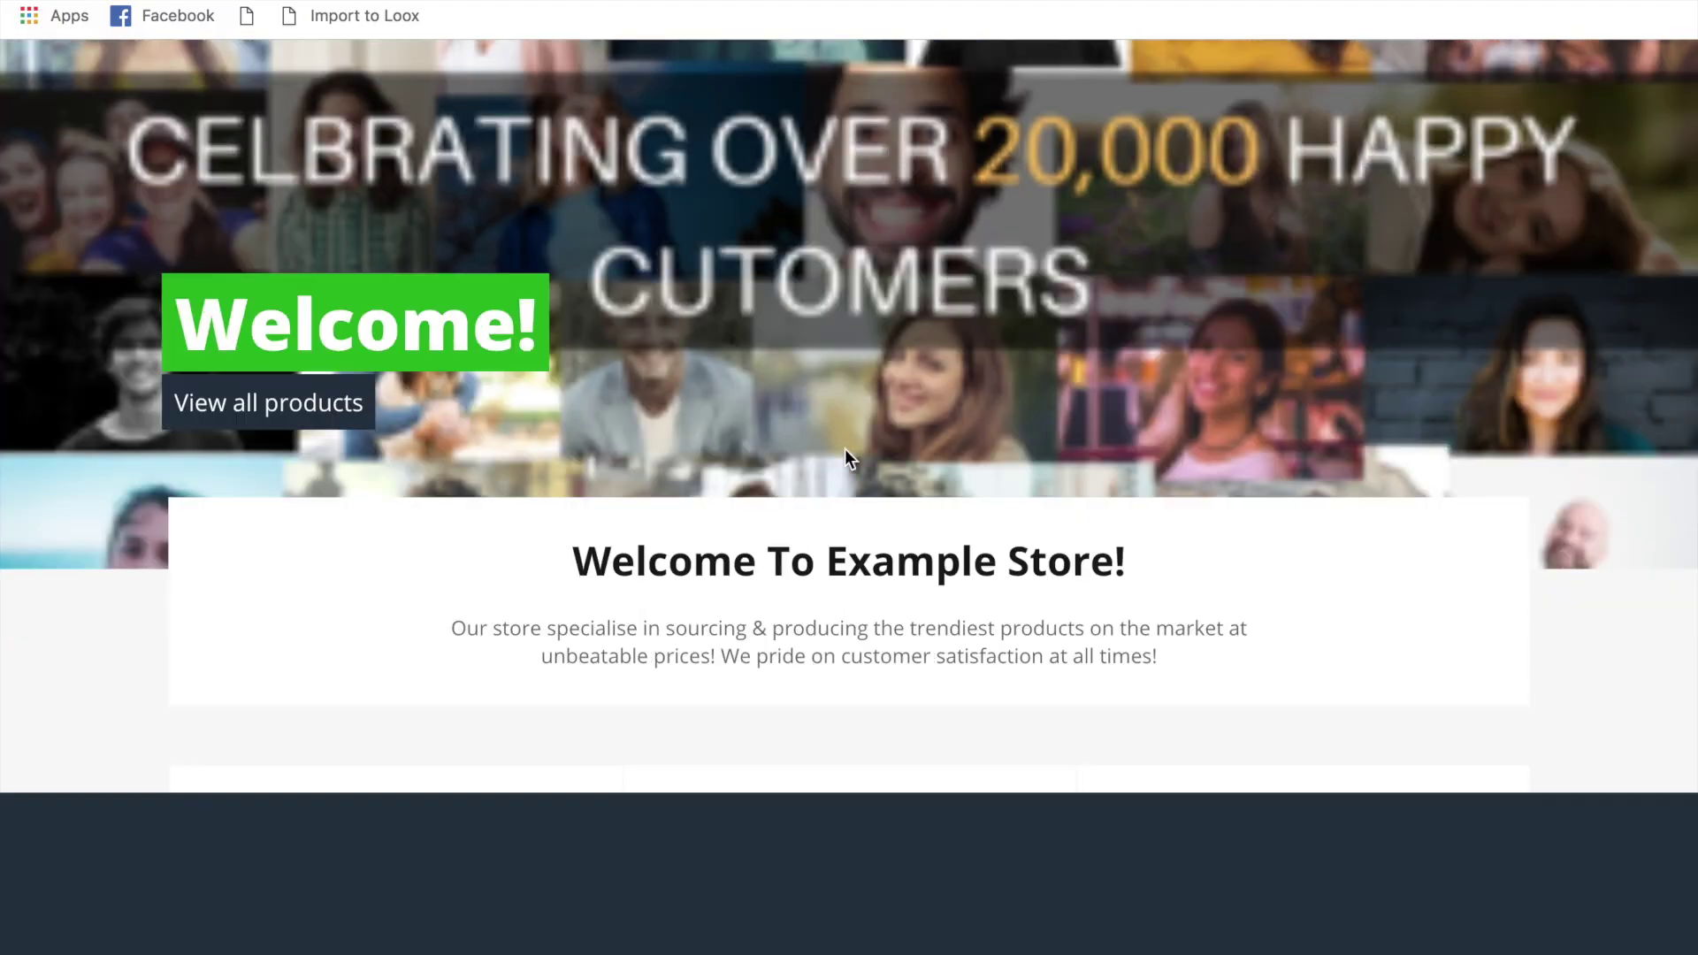
scroll(845, 448, "down", 7)
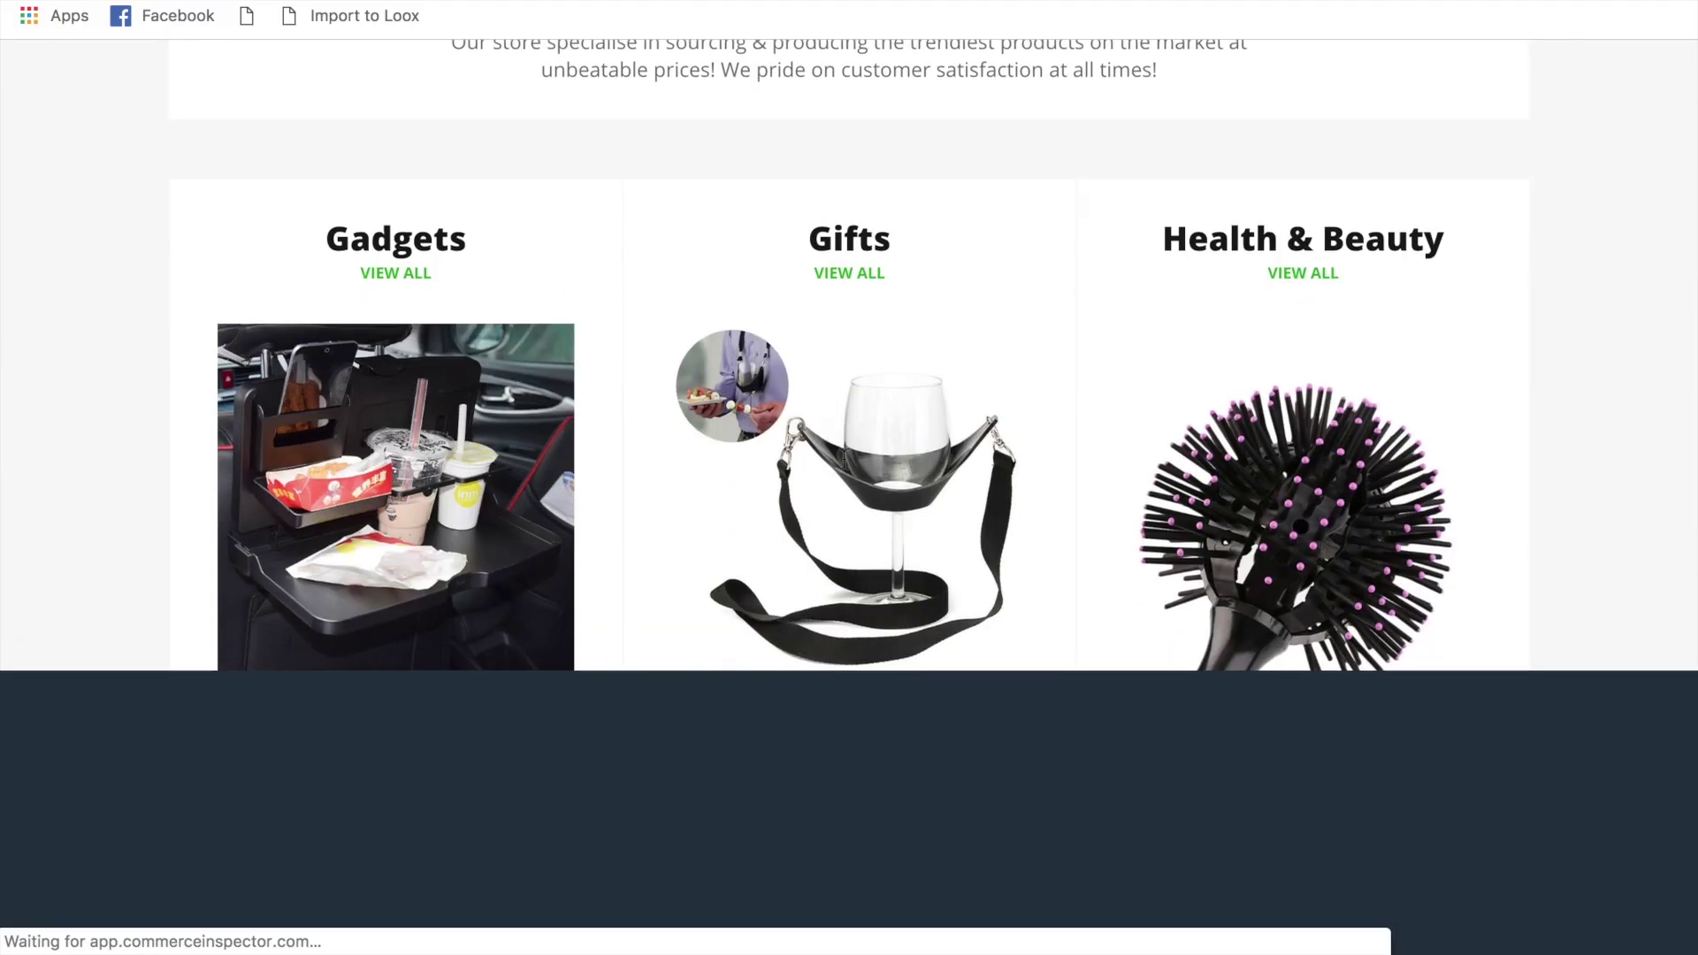
scroll(845, 461, "down", 1)
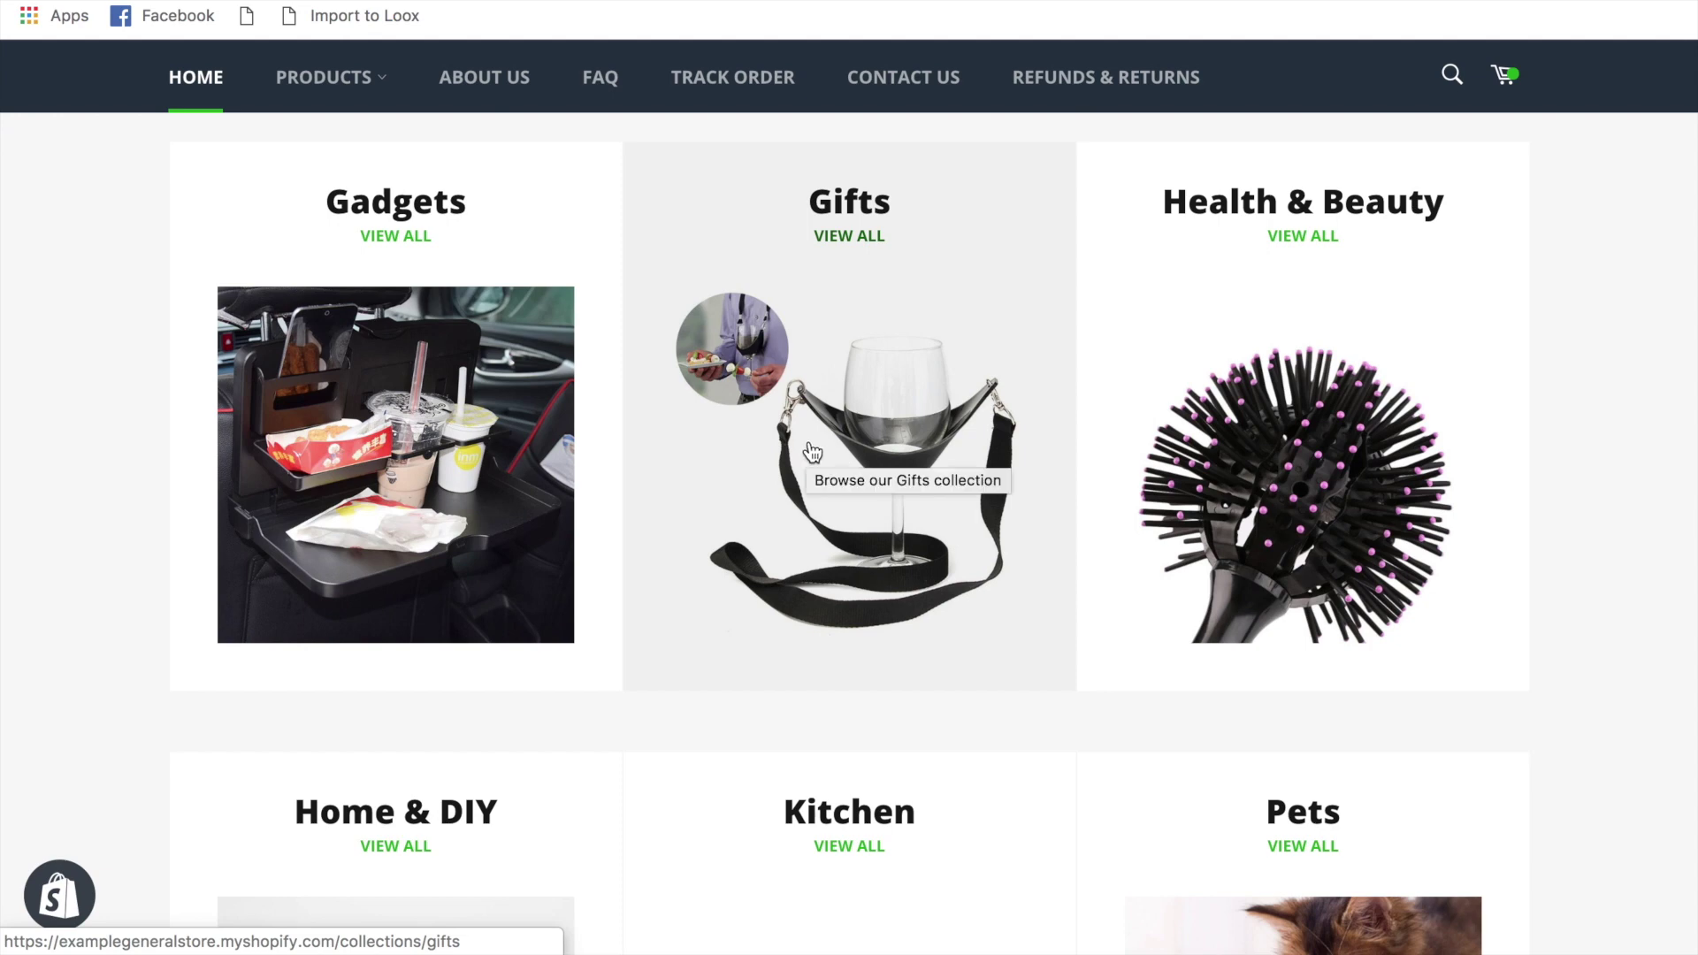
left_click(812, 453)
left_click(341, 630)
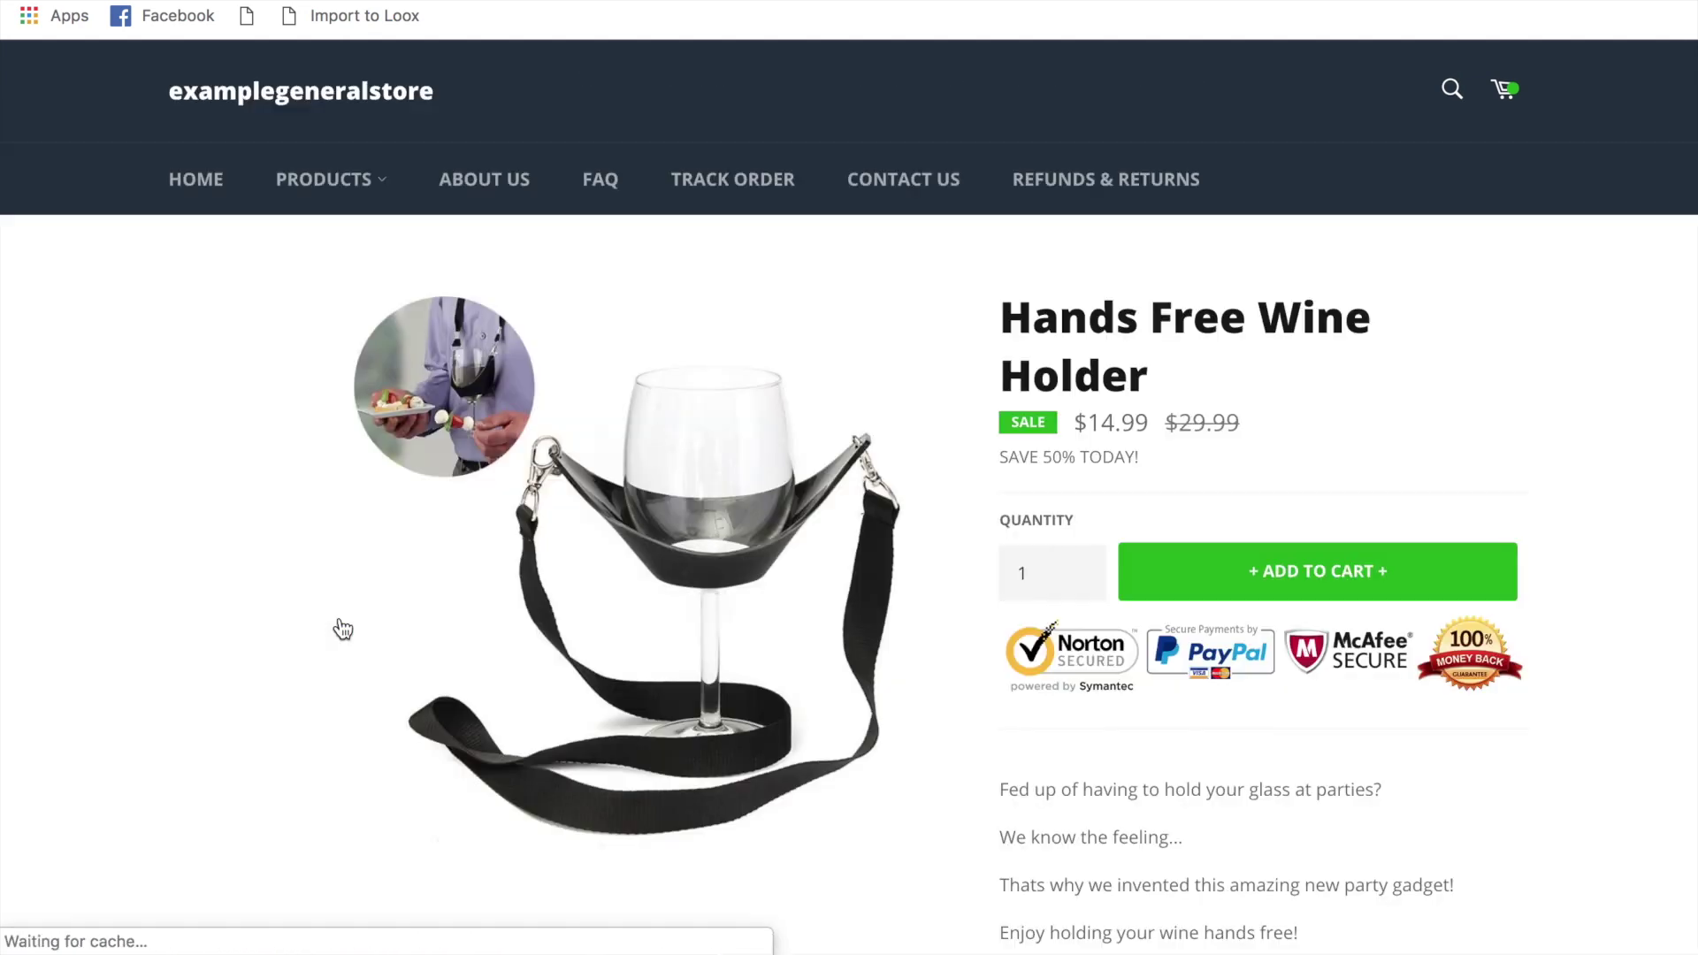
- Examine the volume discount table on the Hands Free Wine Holder product page
scroll(677, 593, "down", 3)
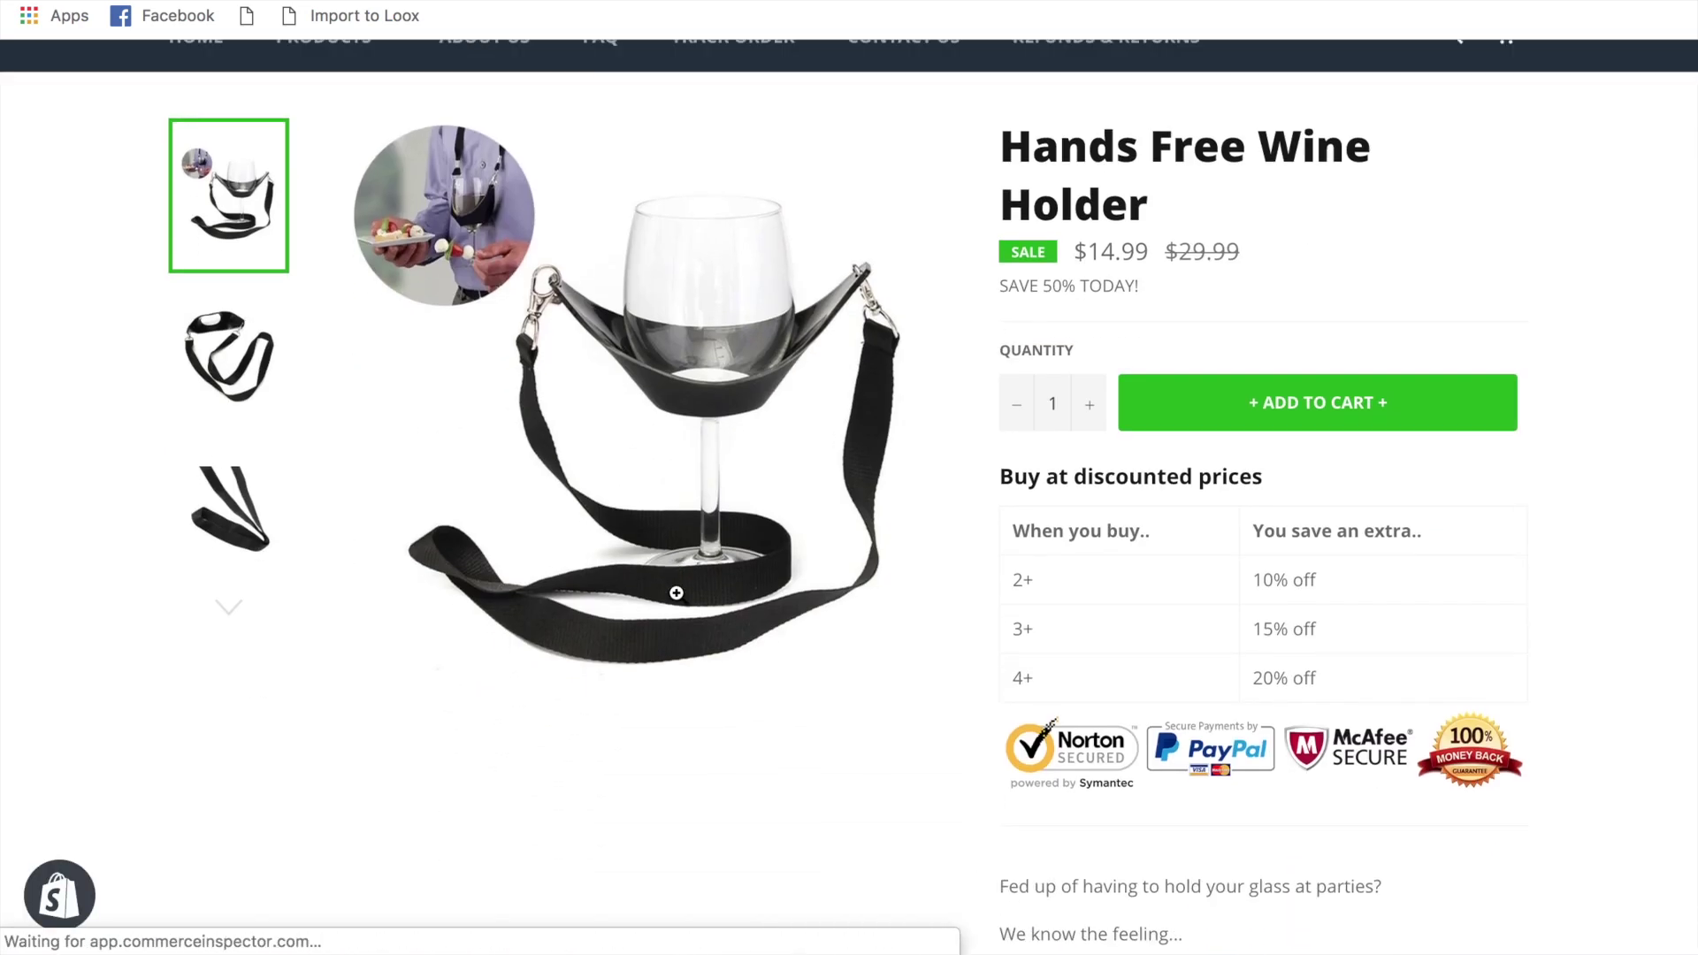
scroll(677, 592, "up", 1)
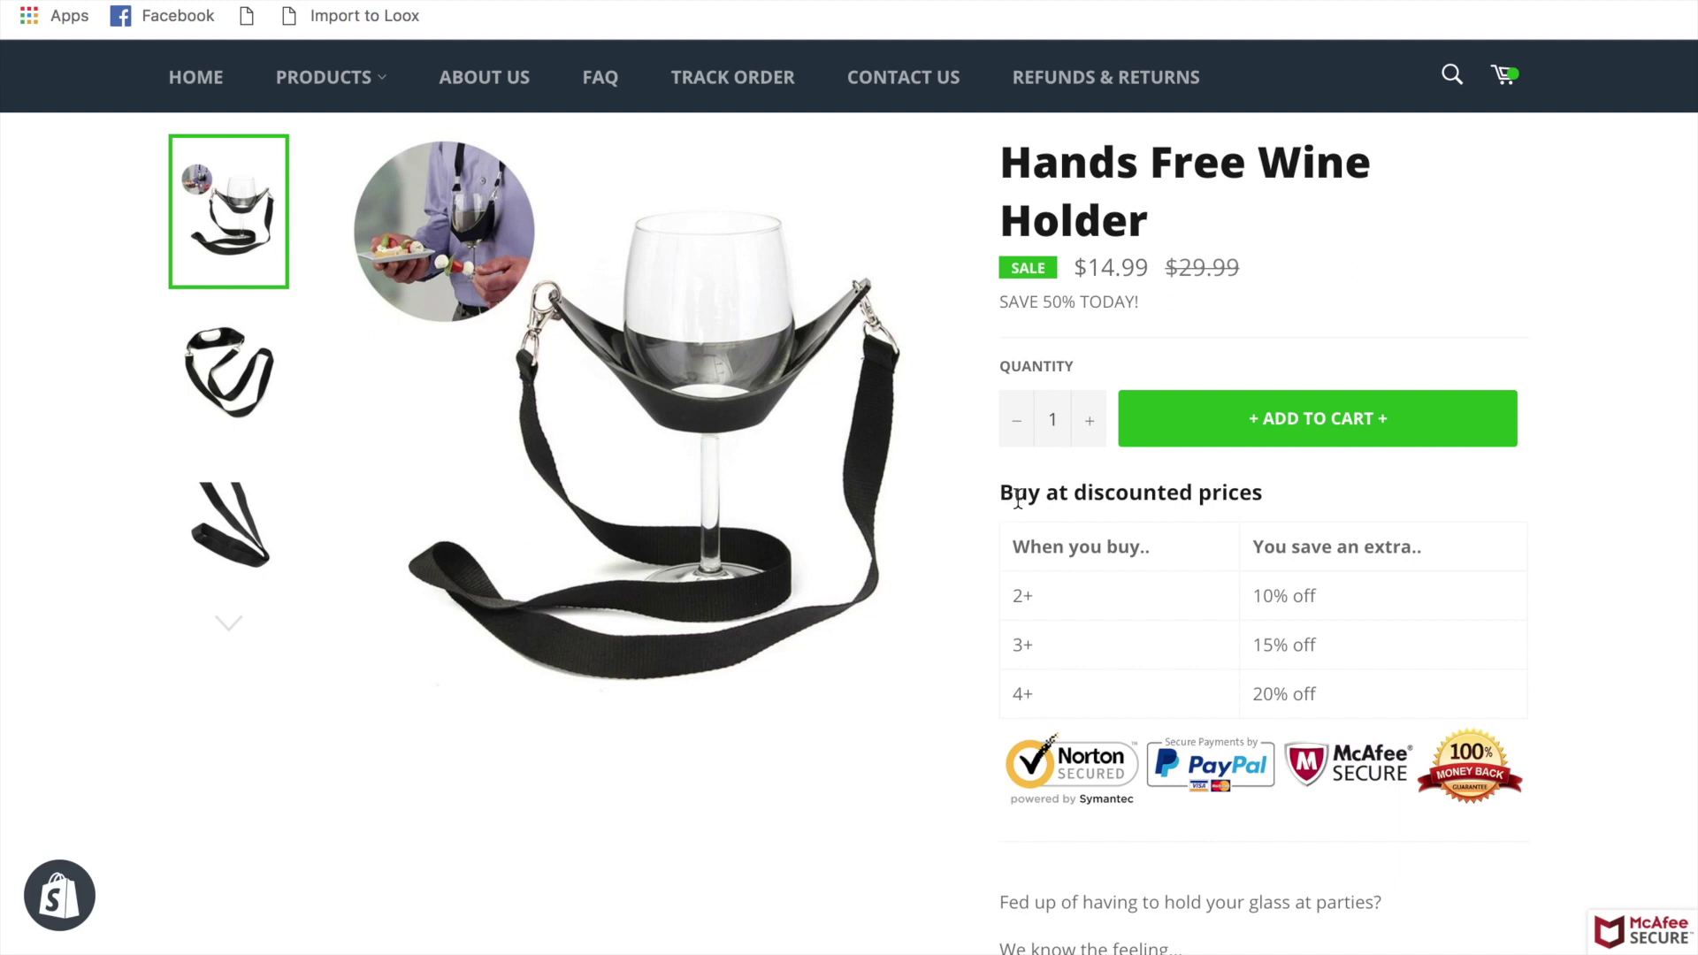
scroll(1021, 508, "down", 2)
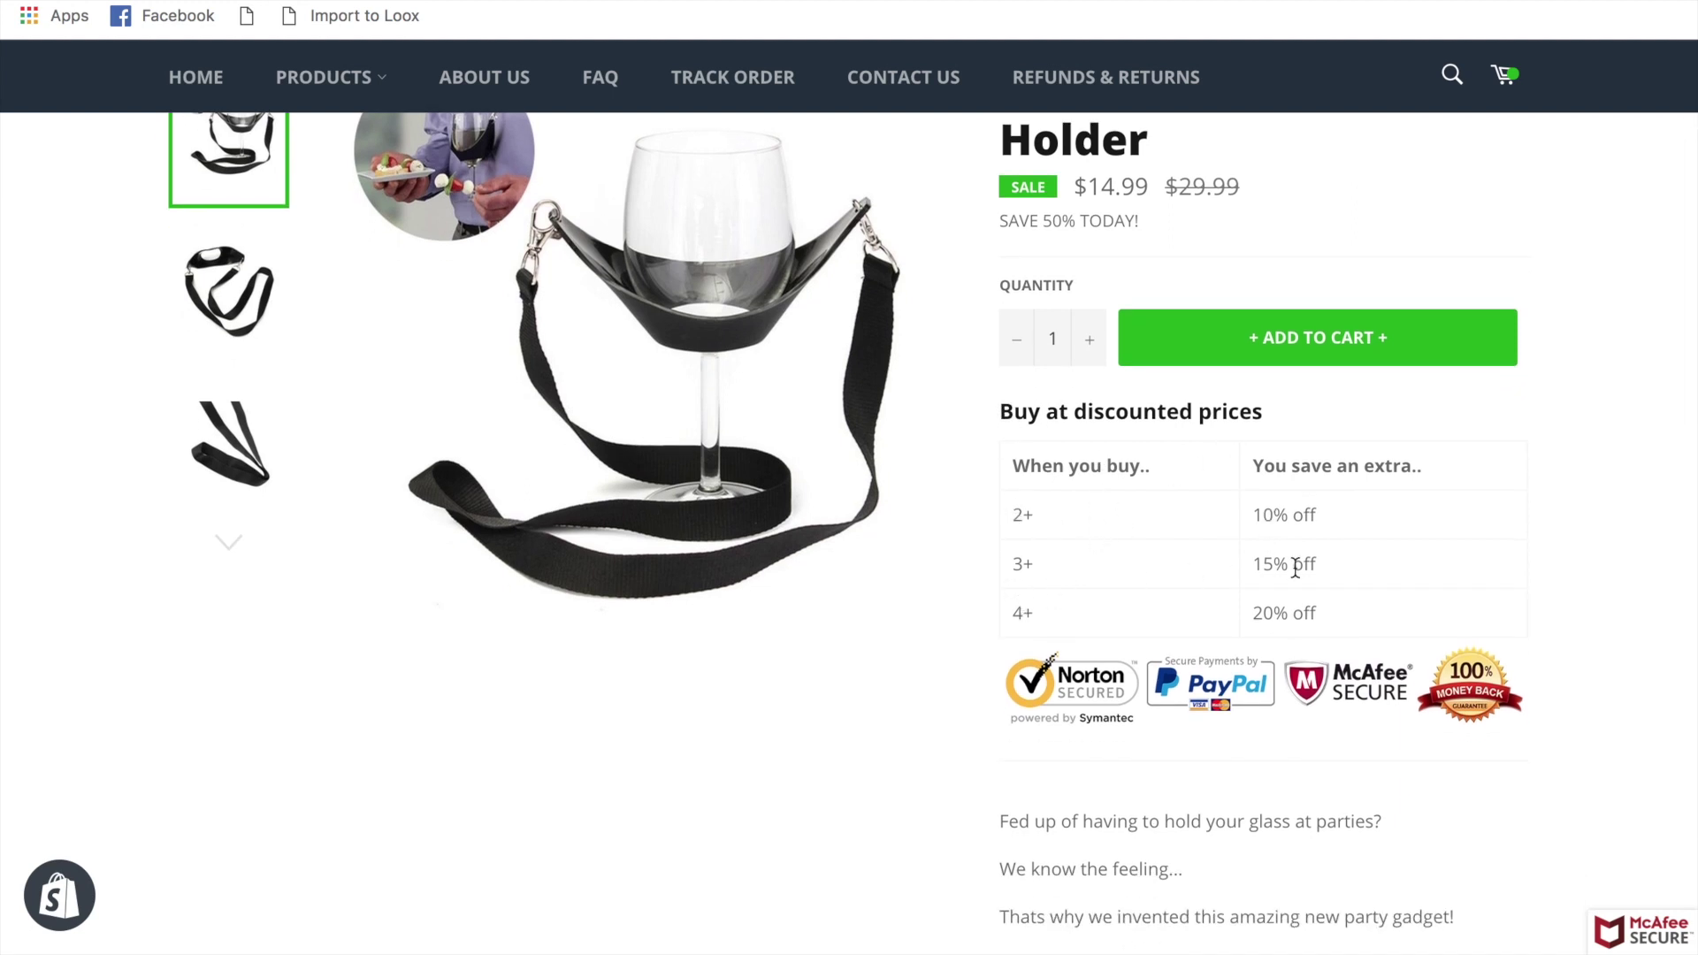
- Set the Hands Free Wine Holder quantity to 3 and check the matching tier in the discount table
scroll(1293, 618, "down", 2)
scroll(1293, 618, "up", 1)
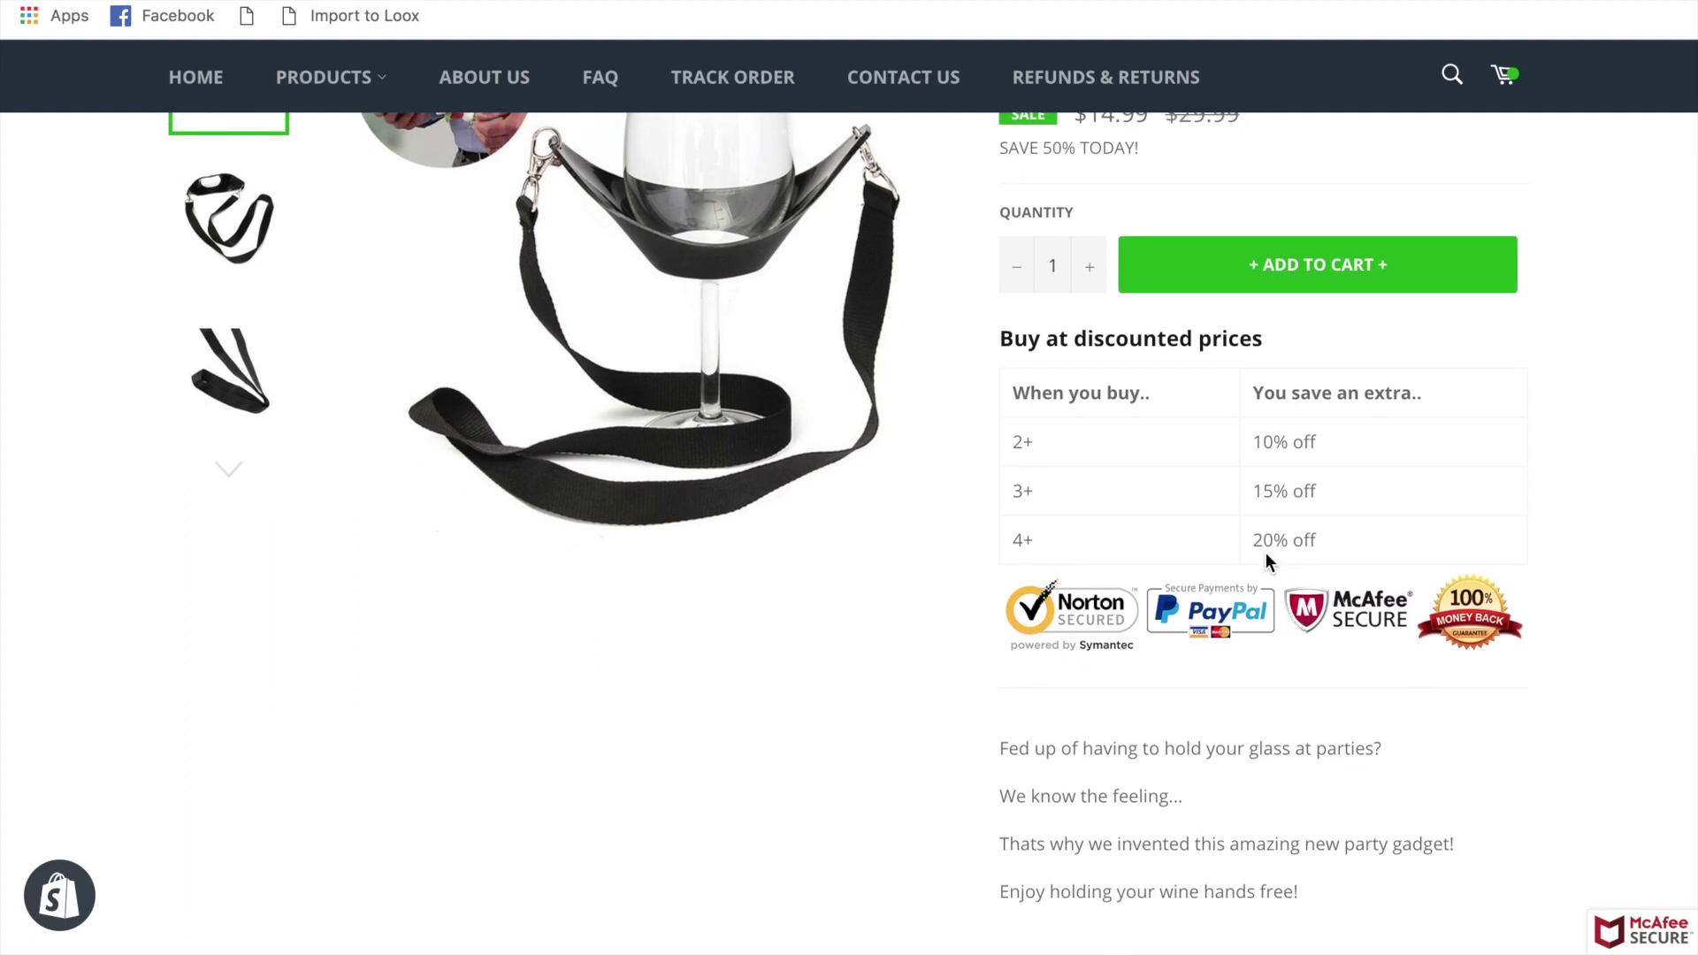
left_click(1089, 269)
left_click(1089, 270)
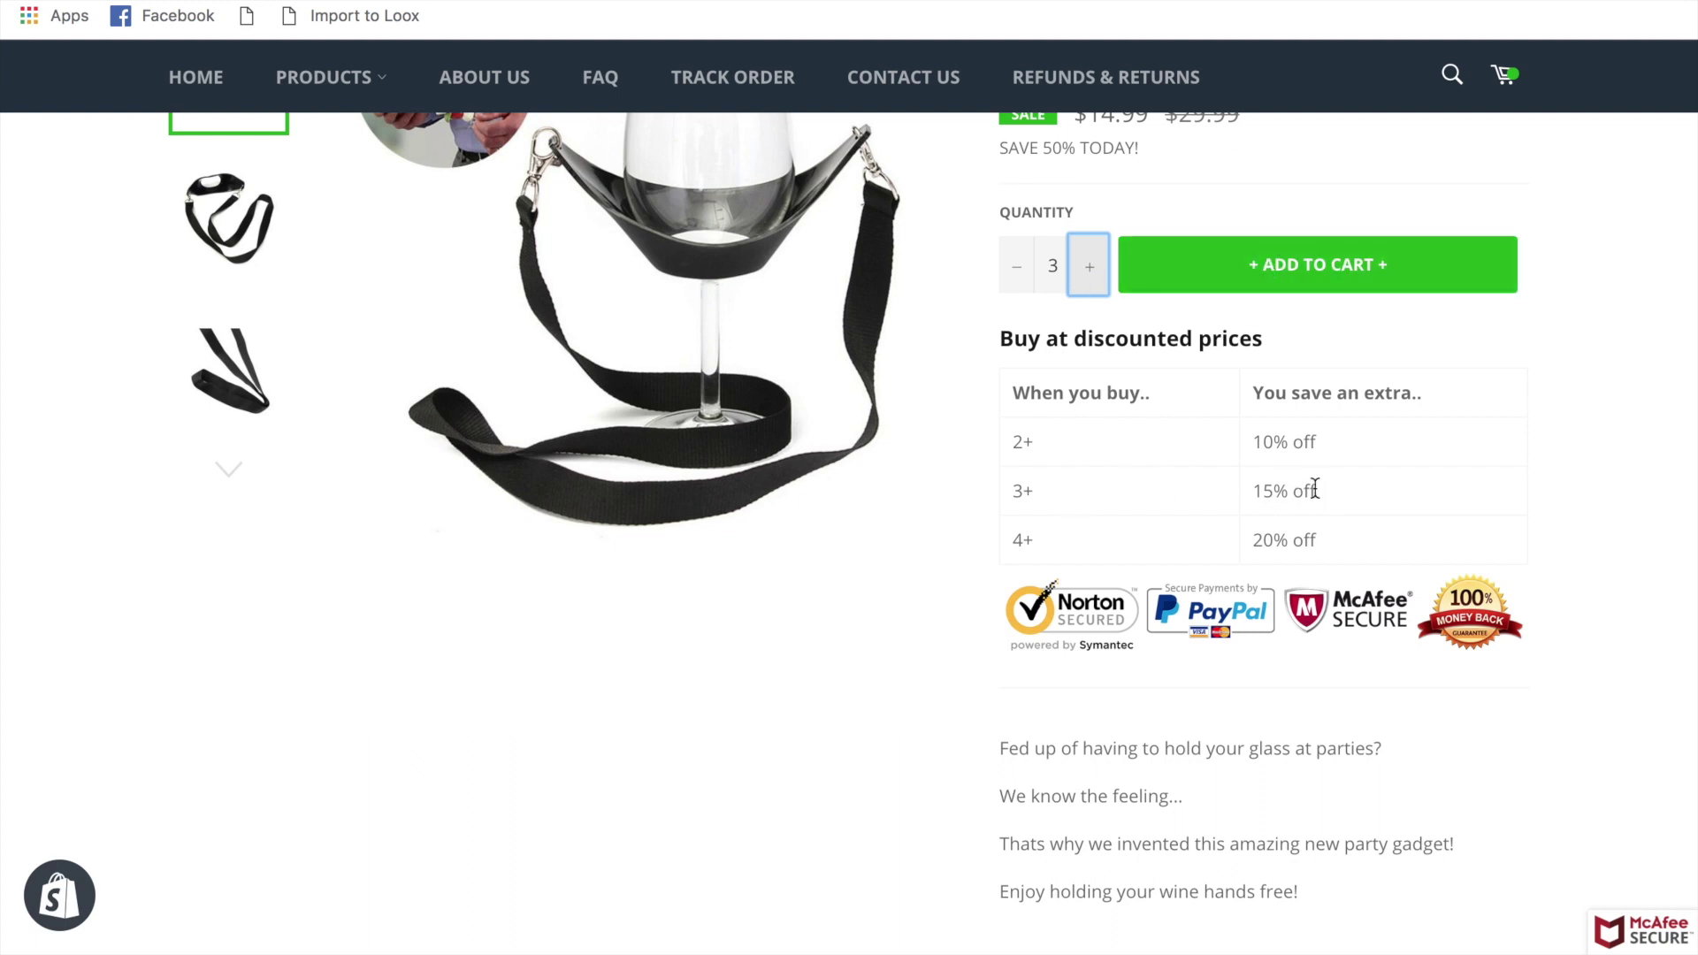
left_click_drag(1315, 489, 1231, 482)
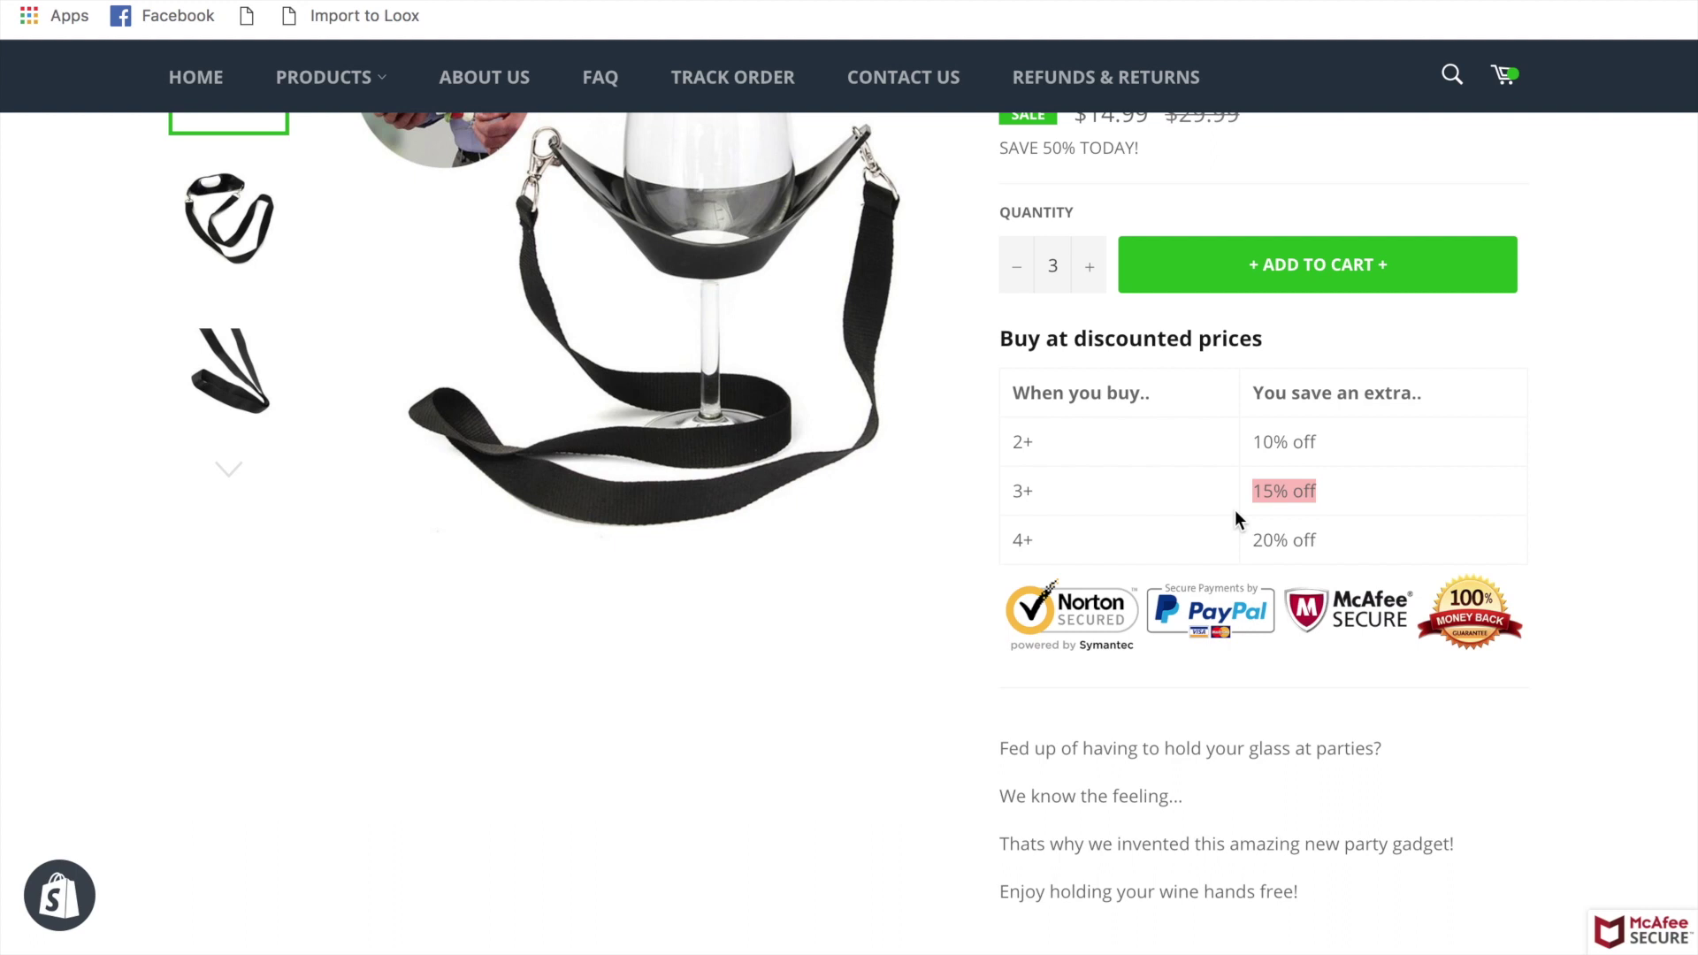
scroll(1234, 510, "up", 2)
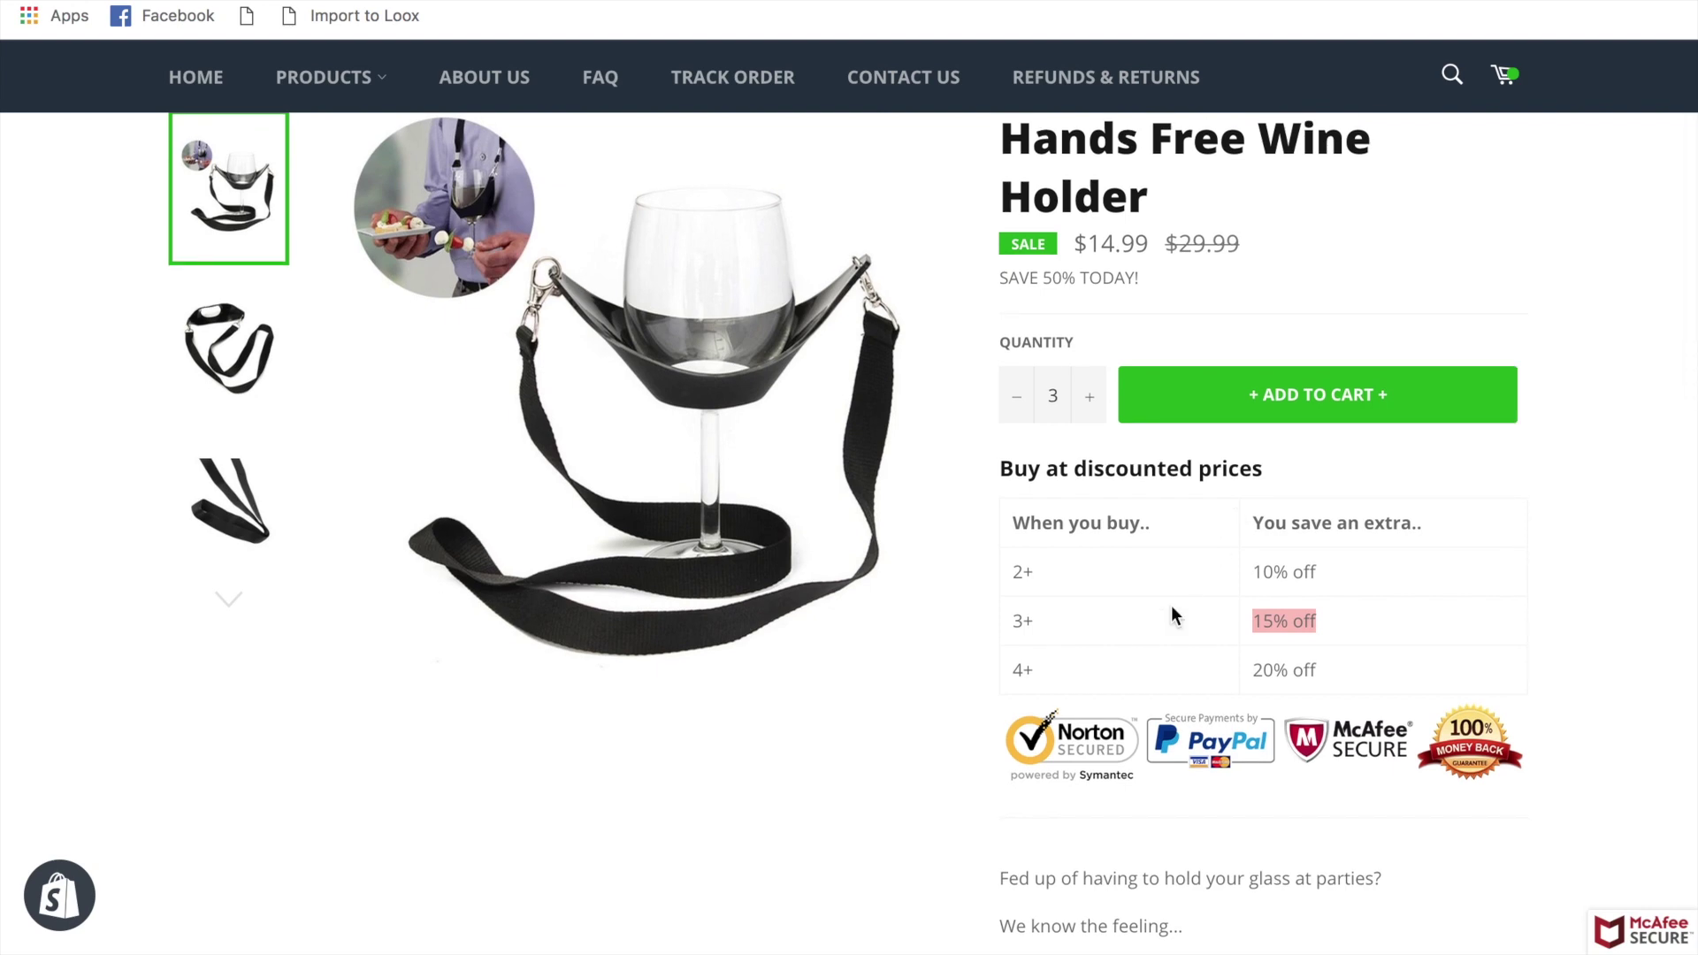
scroll(1173, 610, "down", 1)
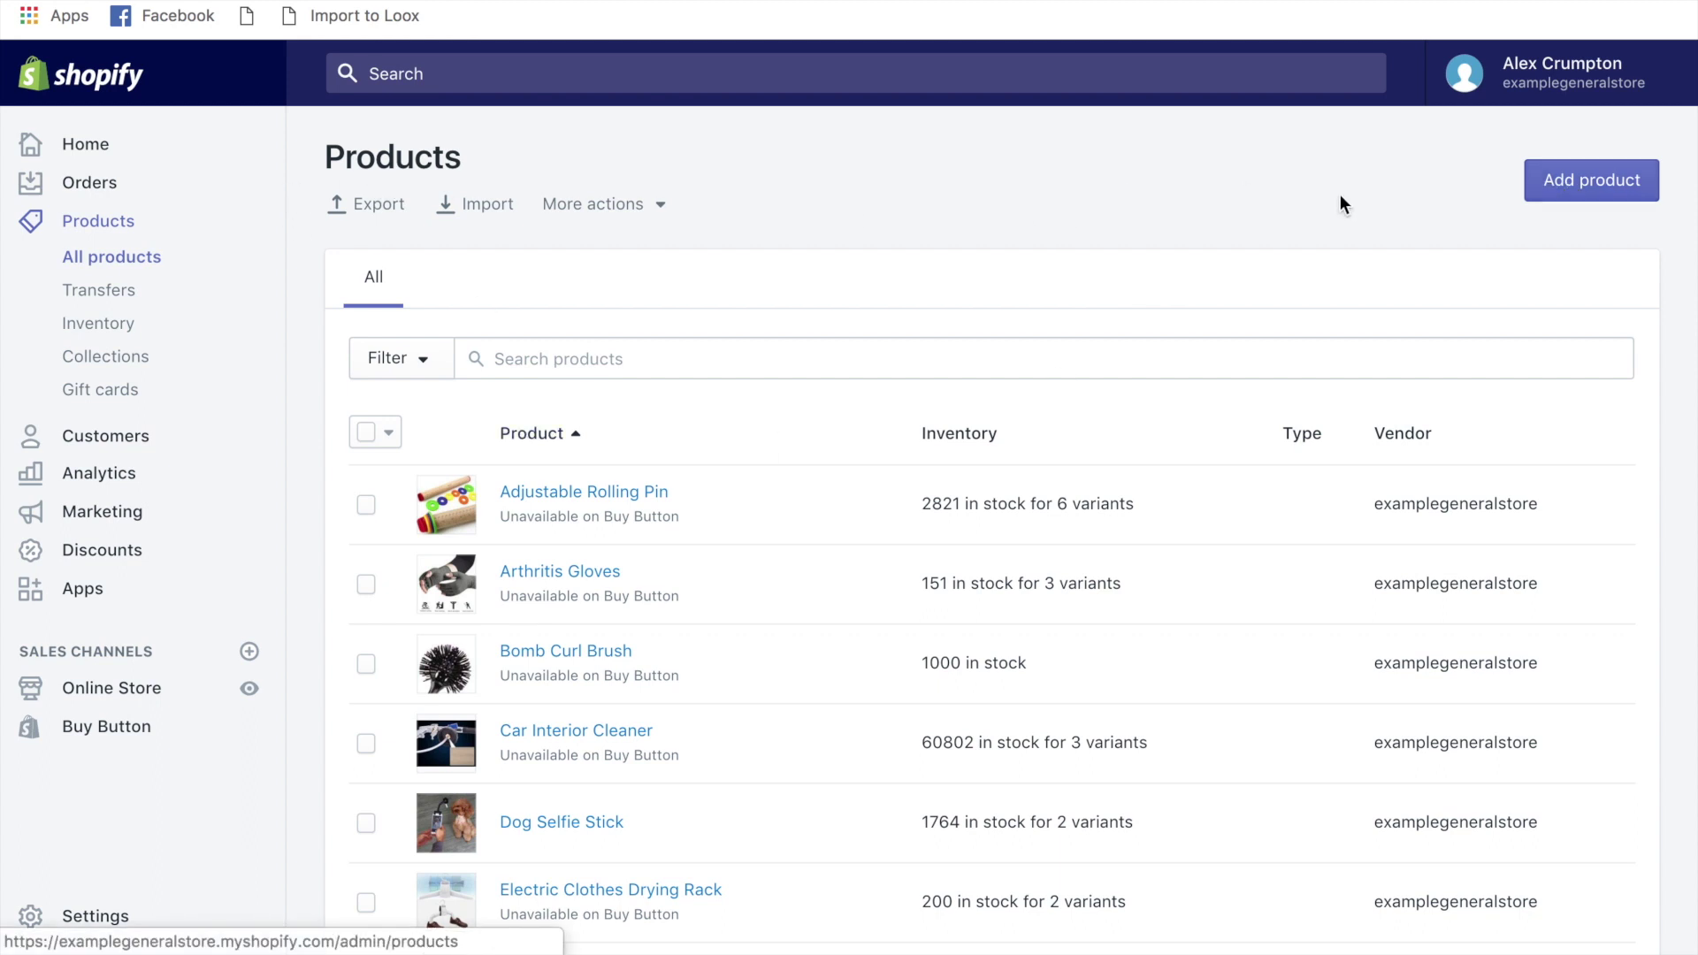
- Start a new product in the Shopify admin and title it "Want a Lifetime Warranty With Your Purchase?"
left_click(1606, 181)
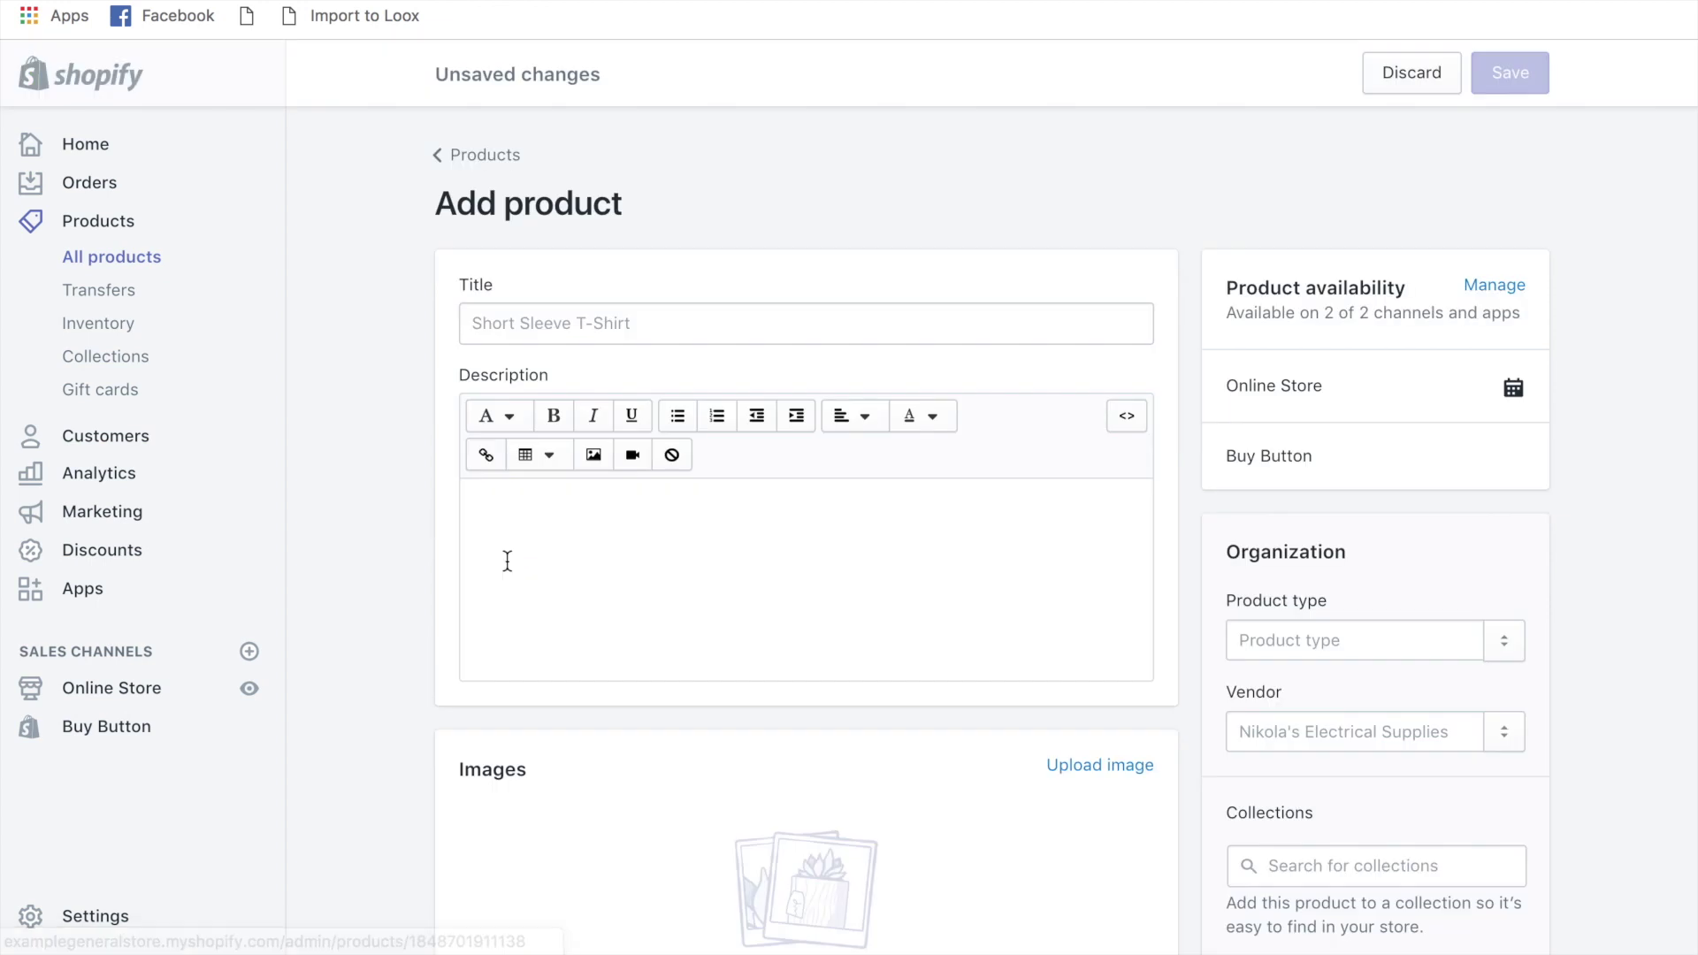
left_click(539, 331)
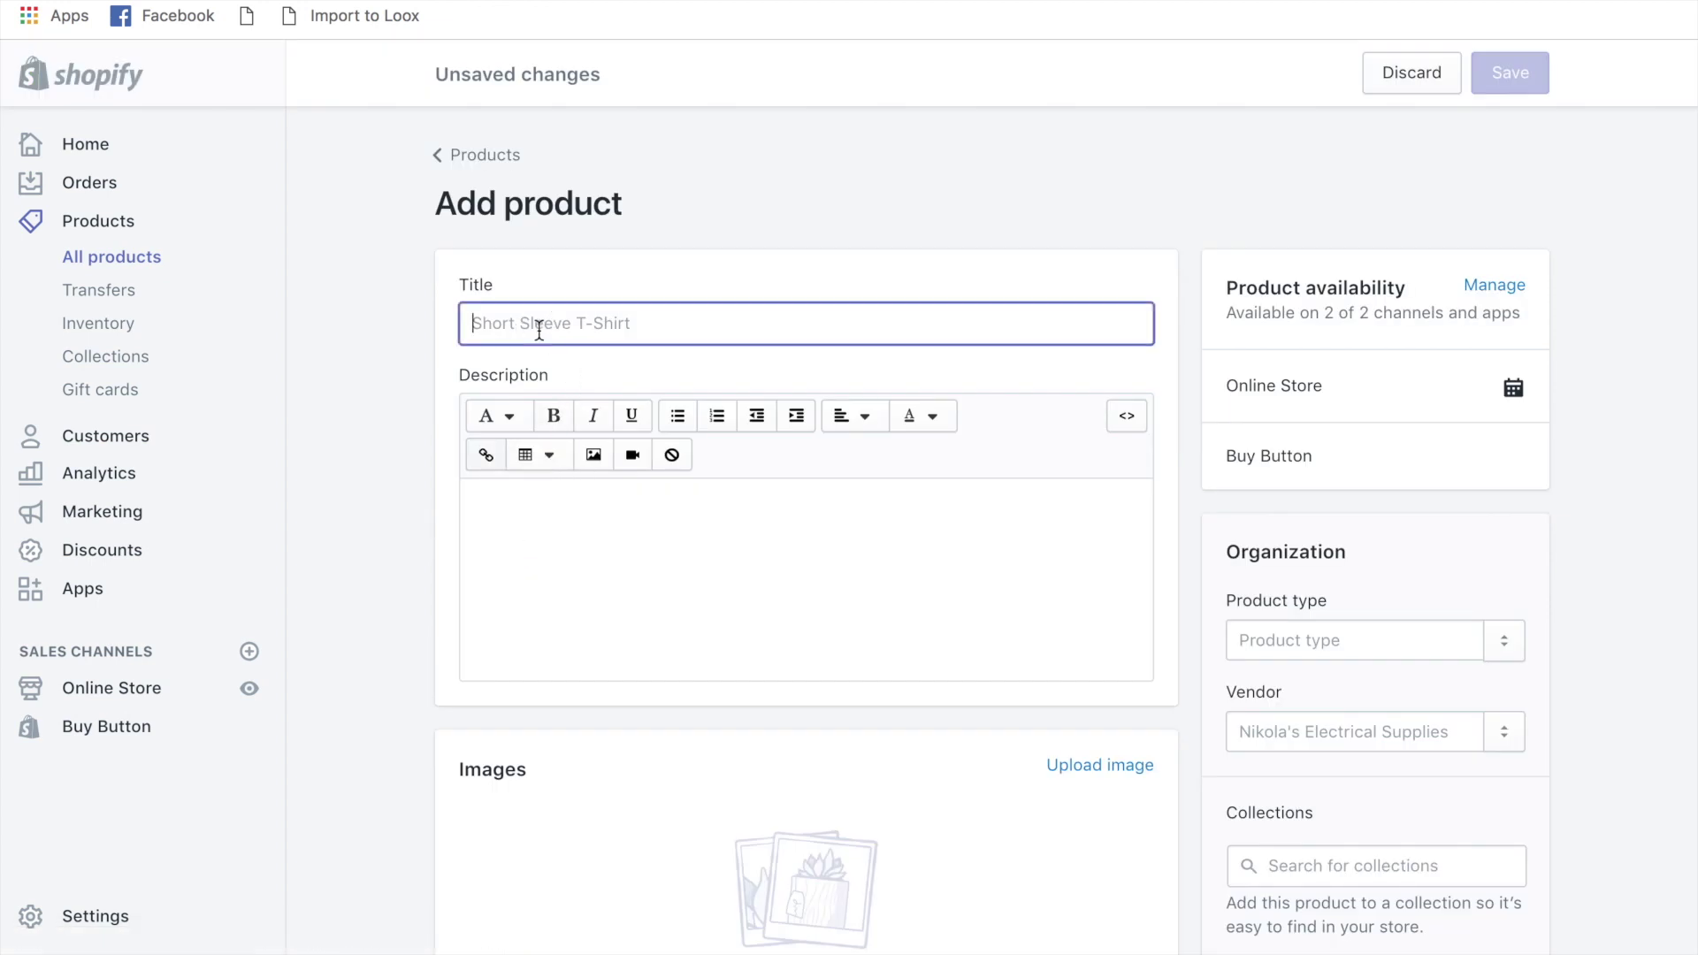
type("Want ")
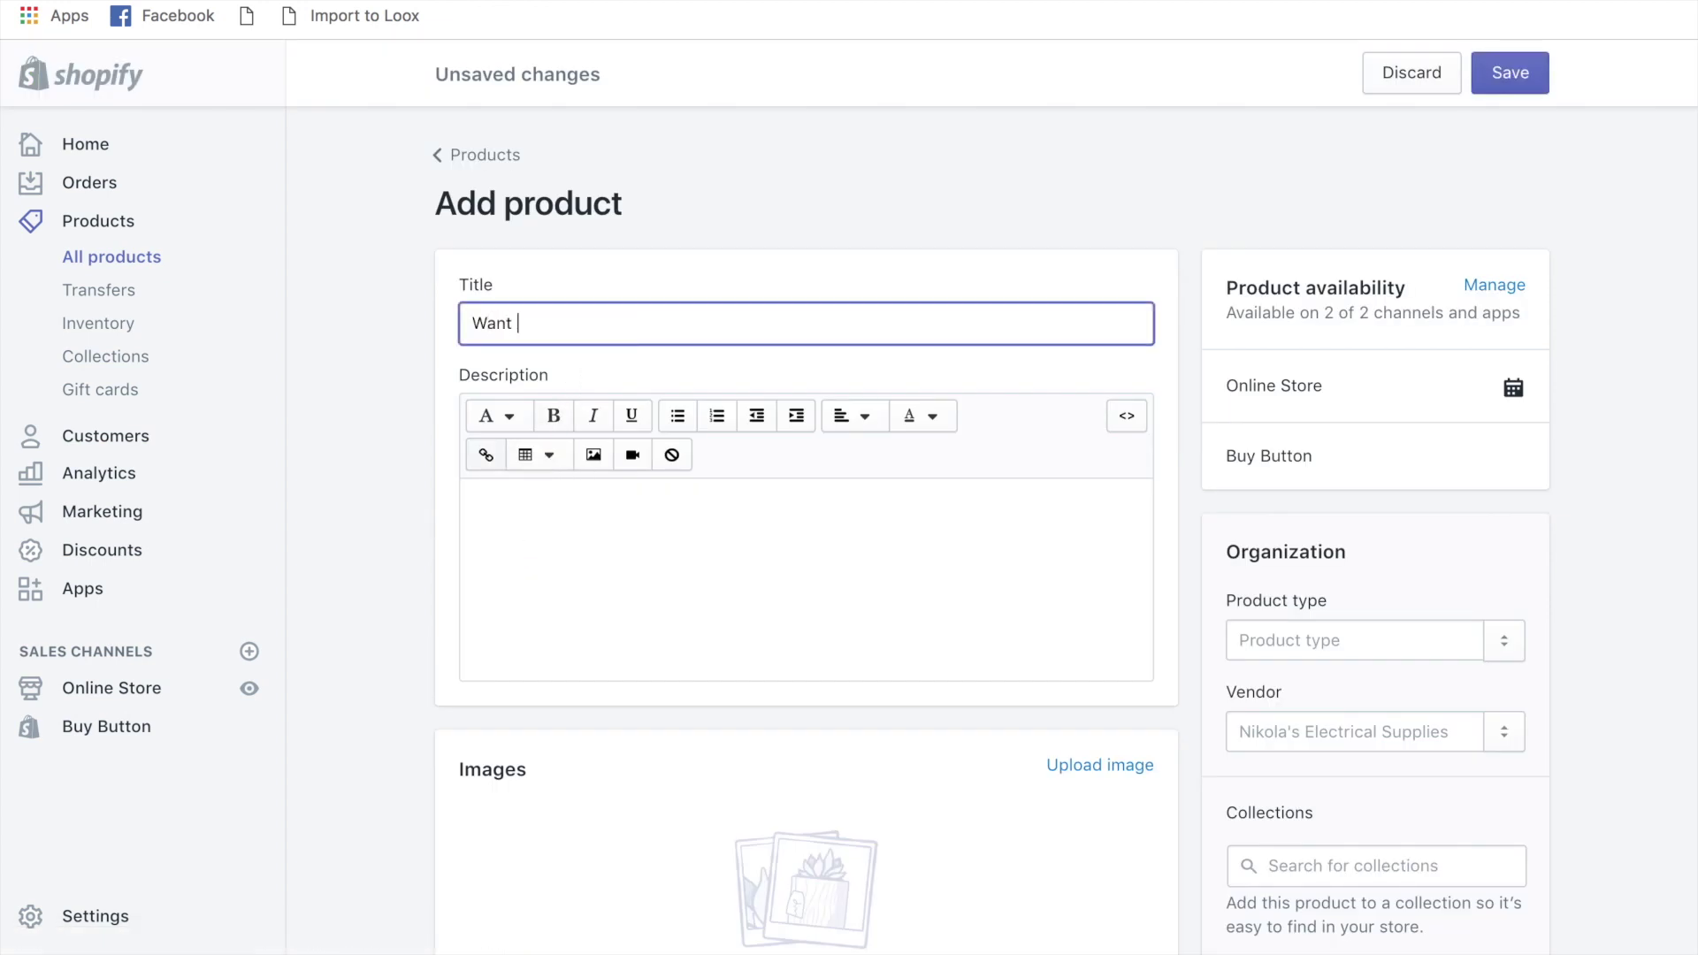
type("a Lifetime Warr")
type("anty With Your Purchase")
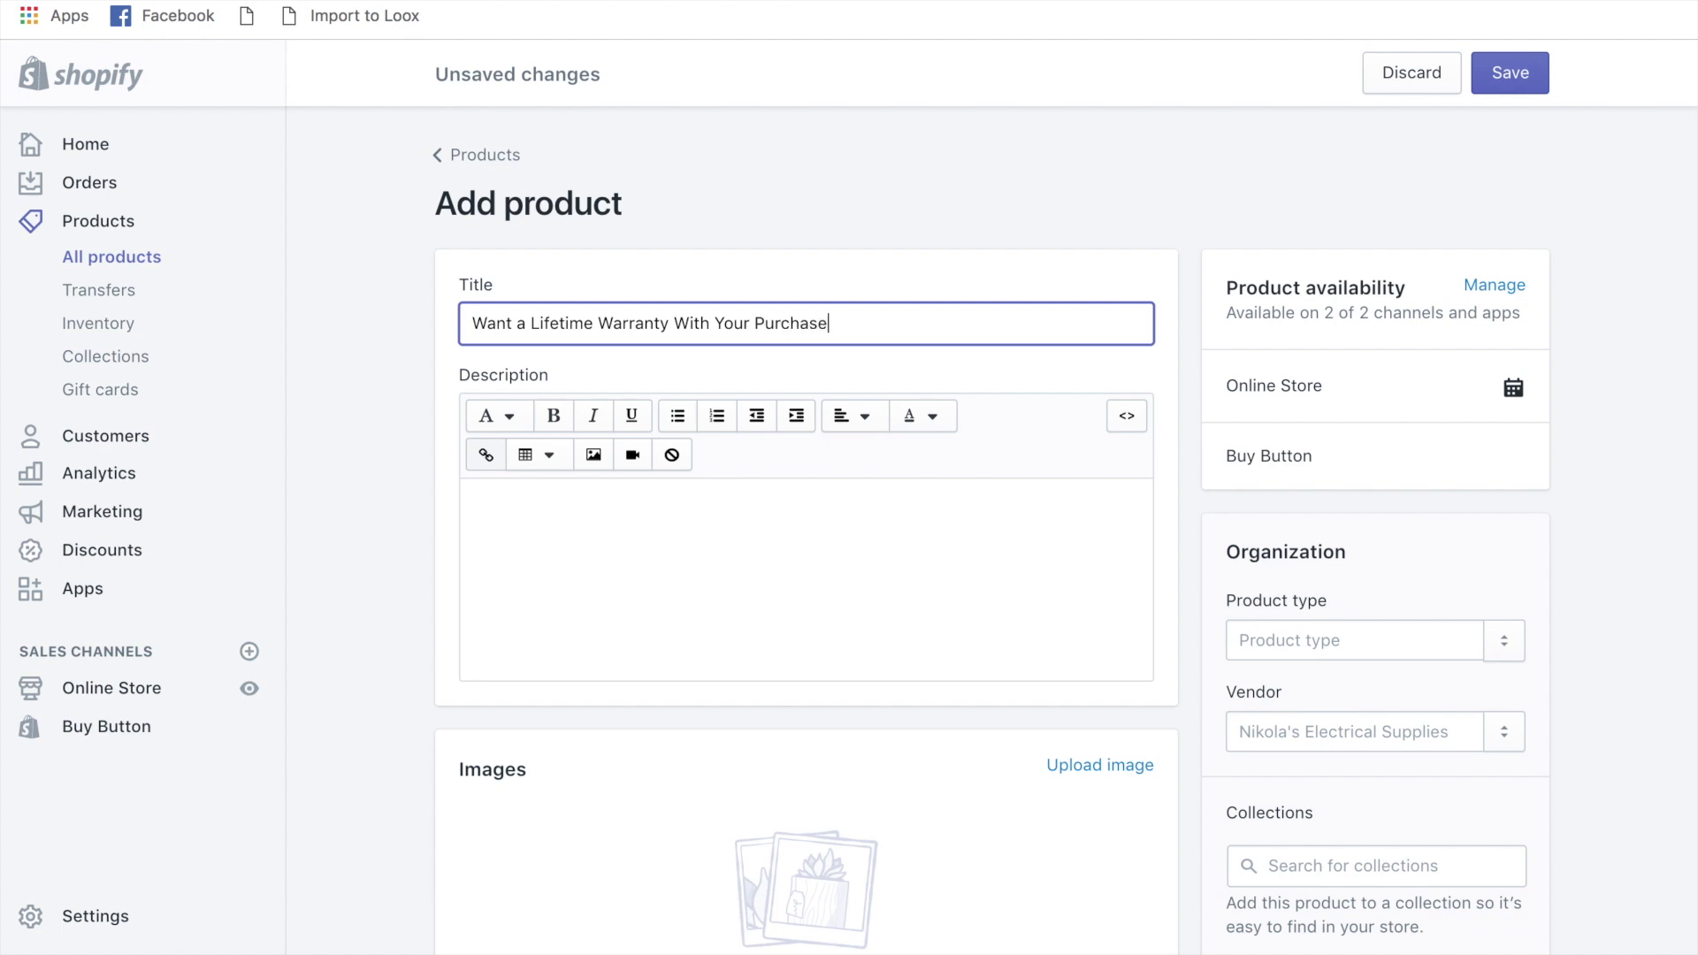
type("?")
- Set the warranty product's price to $9.99 and turn off charging taxes on it
scroll(788, 433, "down", 2)
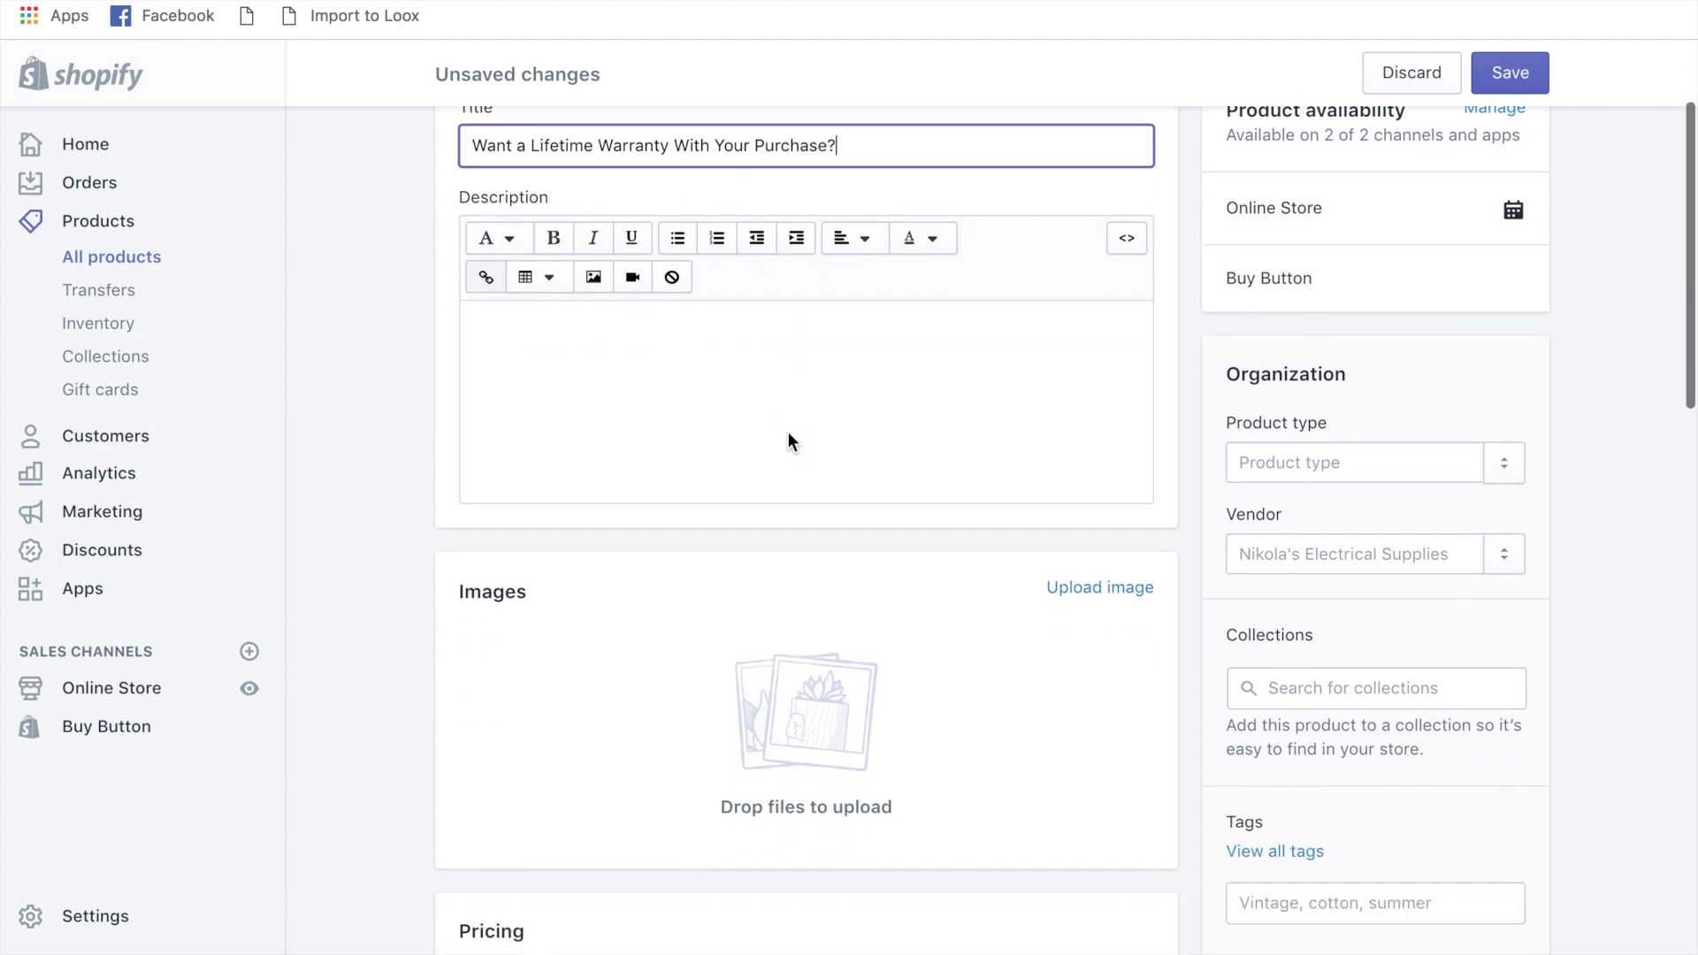
left_click(630, 357)
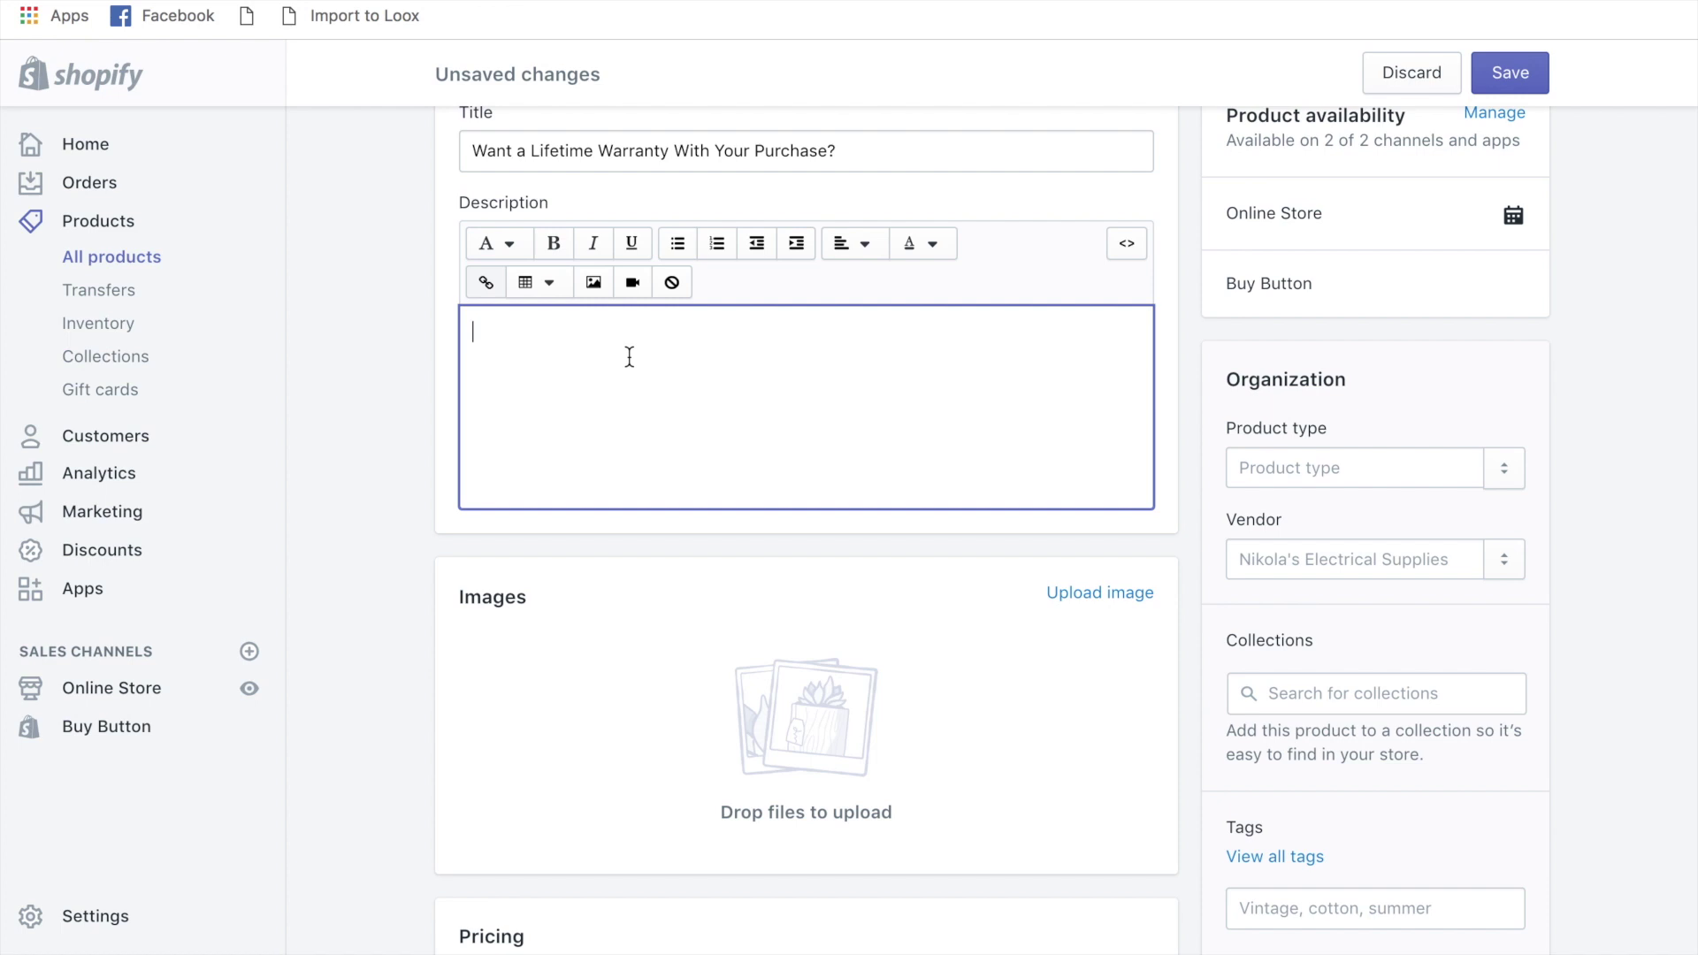
scroll(629, 358, "down", 5)
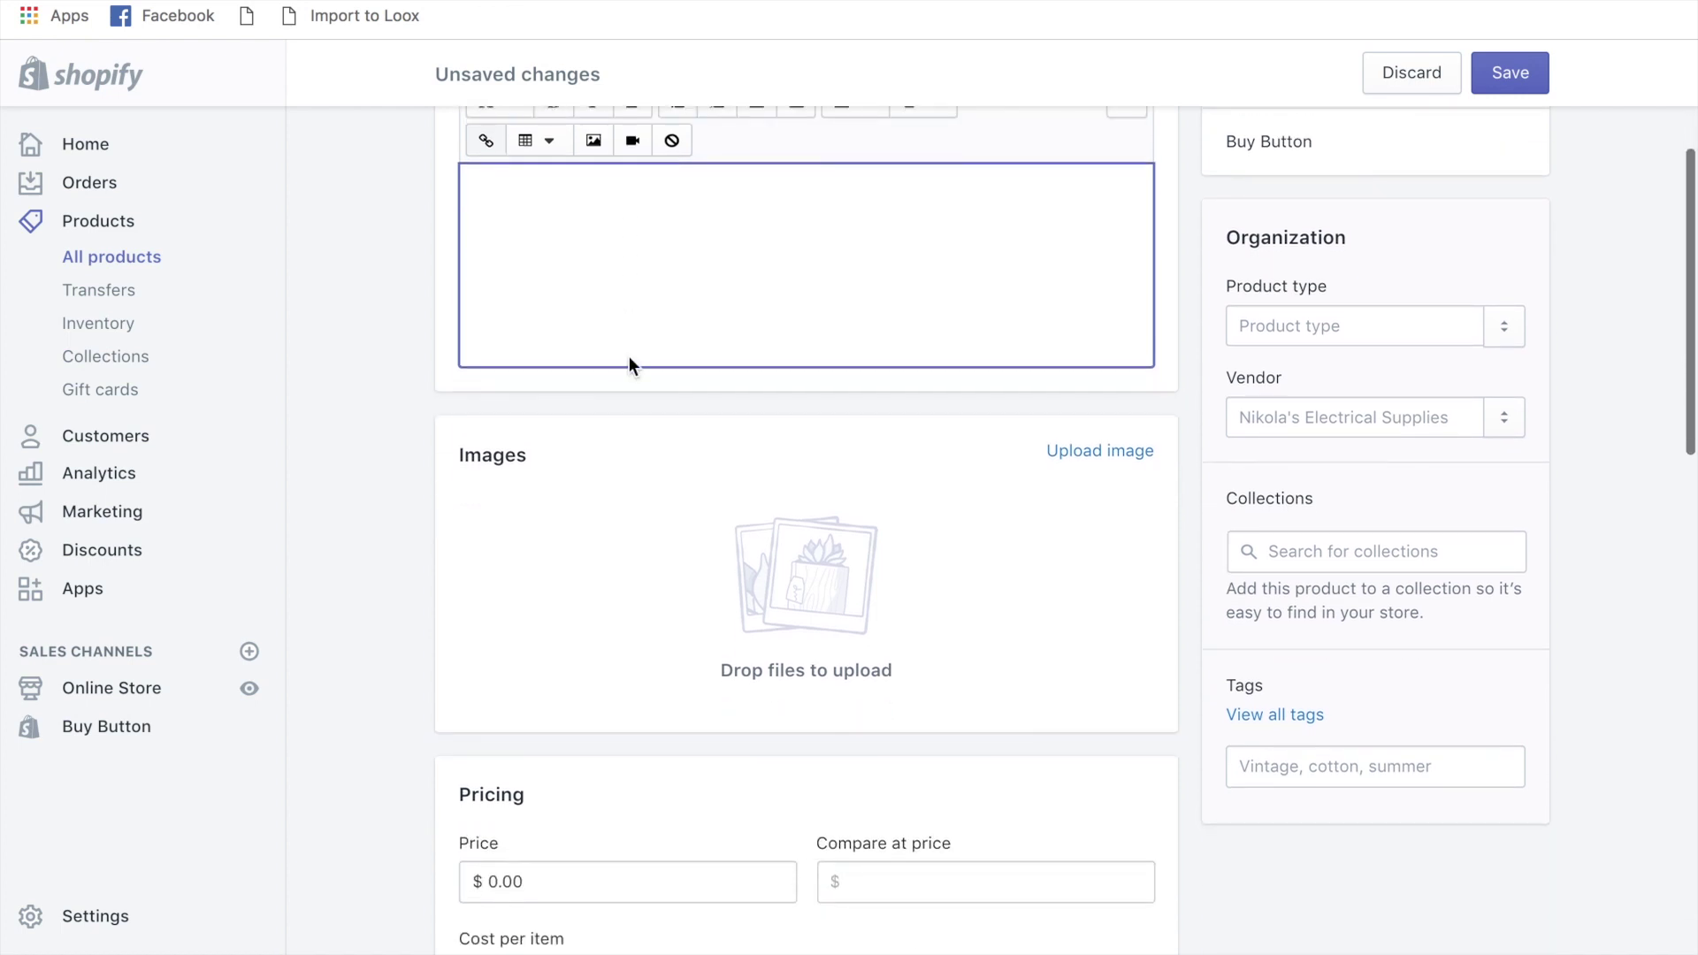
left_click_drag(527, 554, 489, 555)
type("9.99")
scroll(990, 431, "down", 2)
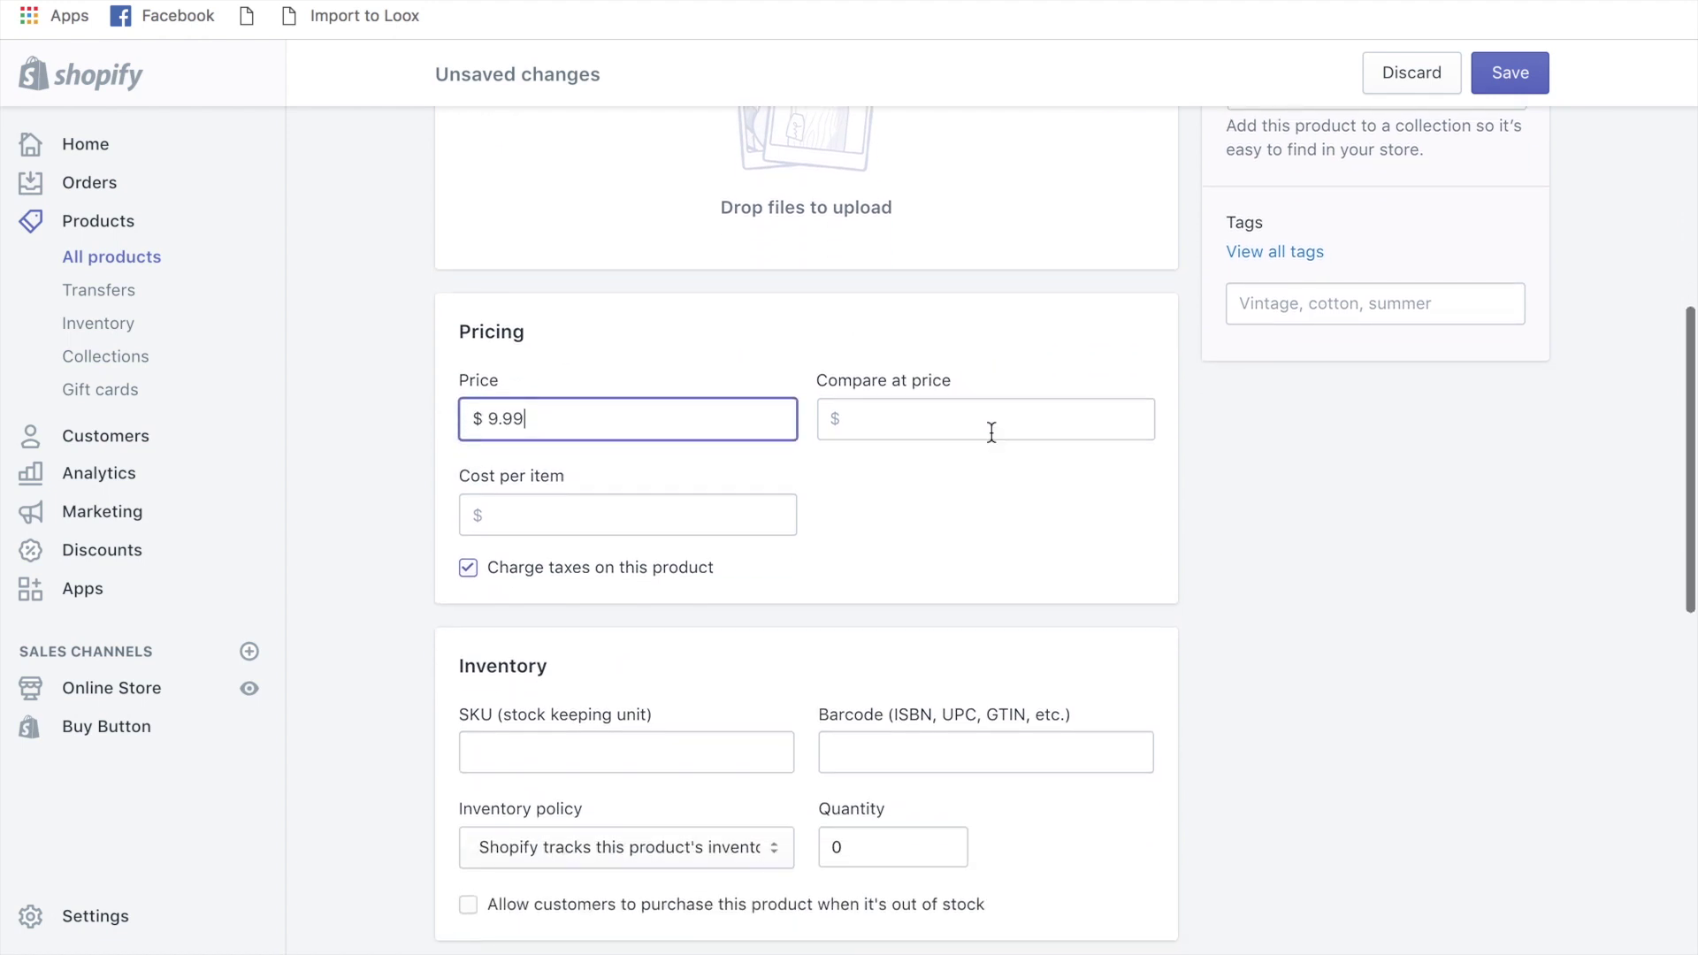
scroll(991, 432, "down", 2)
left_click(468, 383)
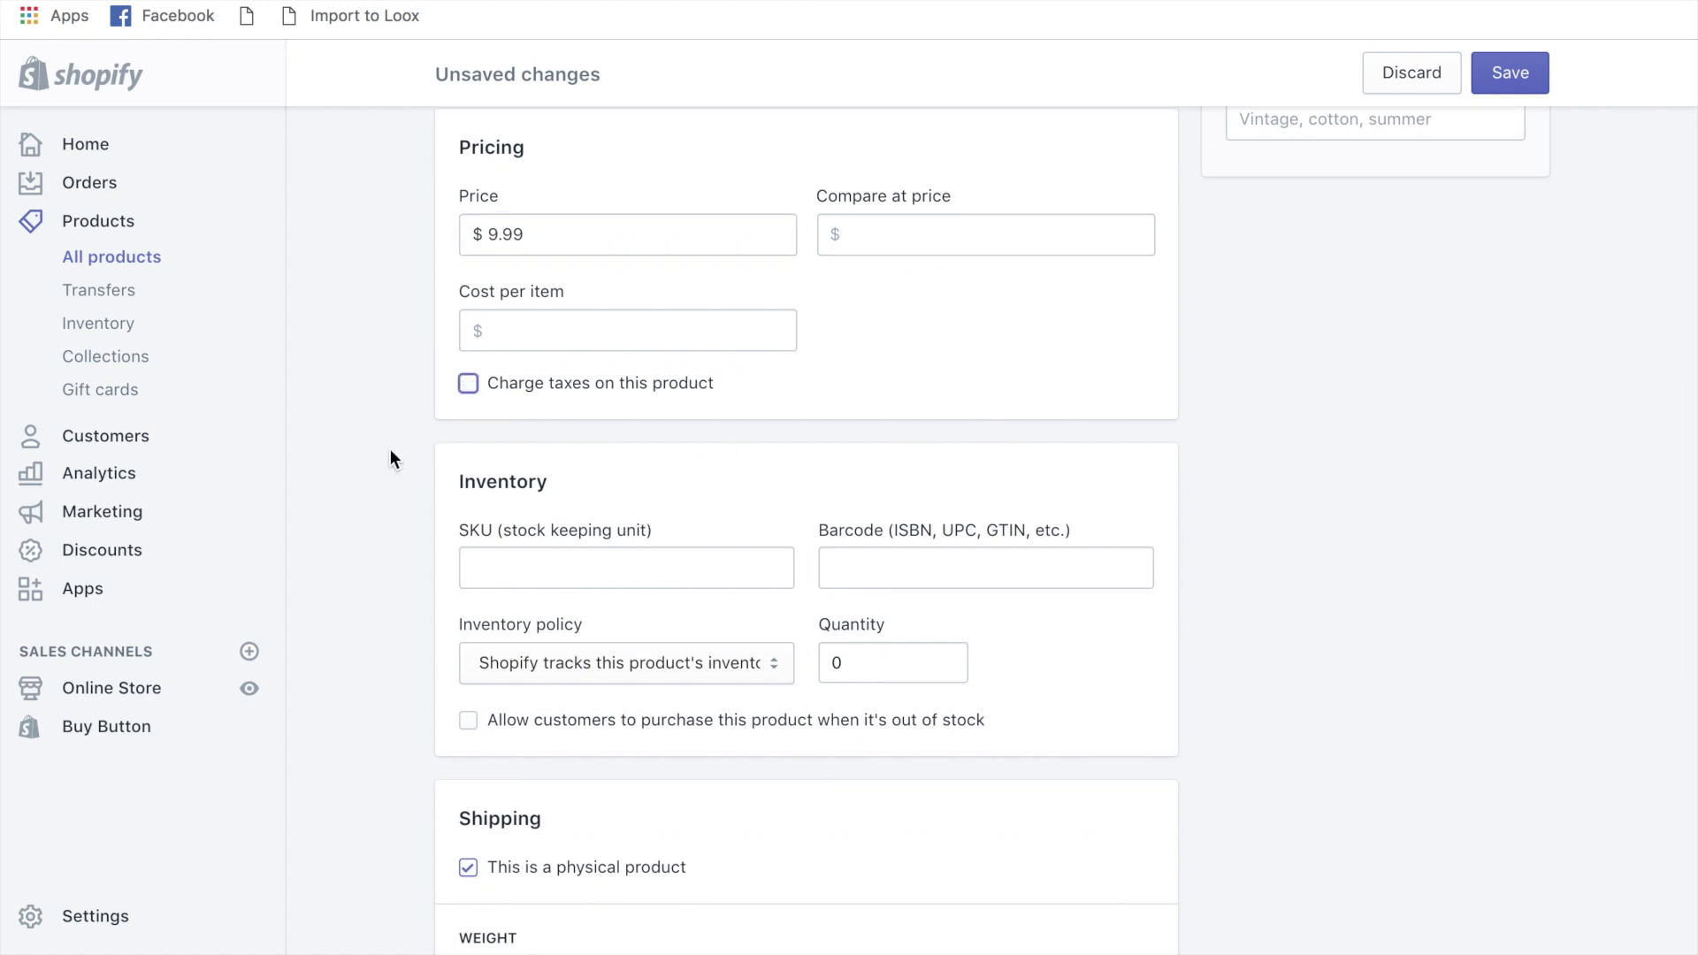
- Set the product's shipping weight to 50 lb and save the product
scroll(436, 474, "down", 3)
scroll(435, 481, "down", 4)
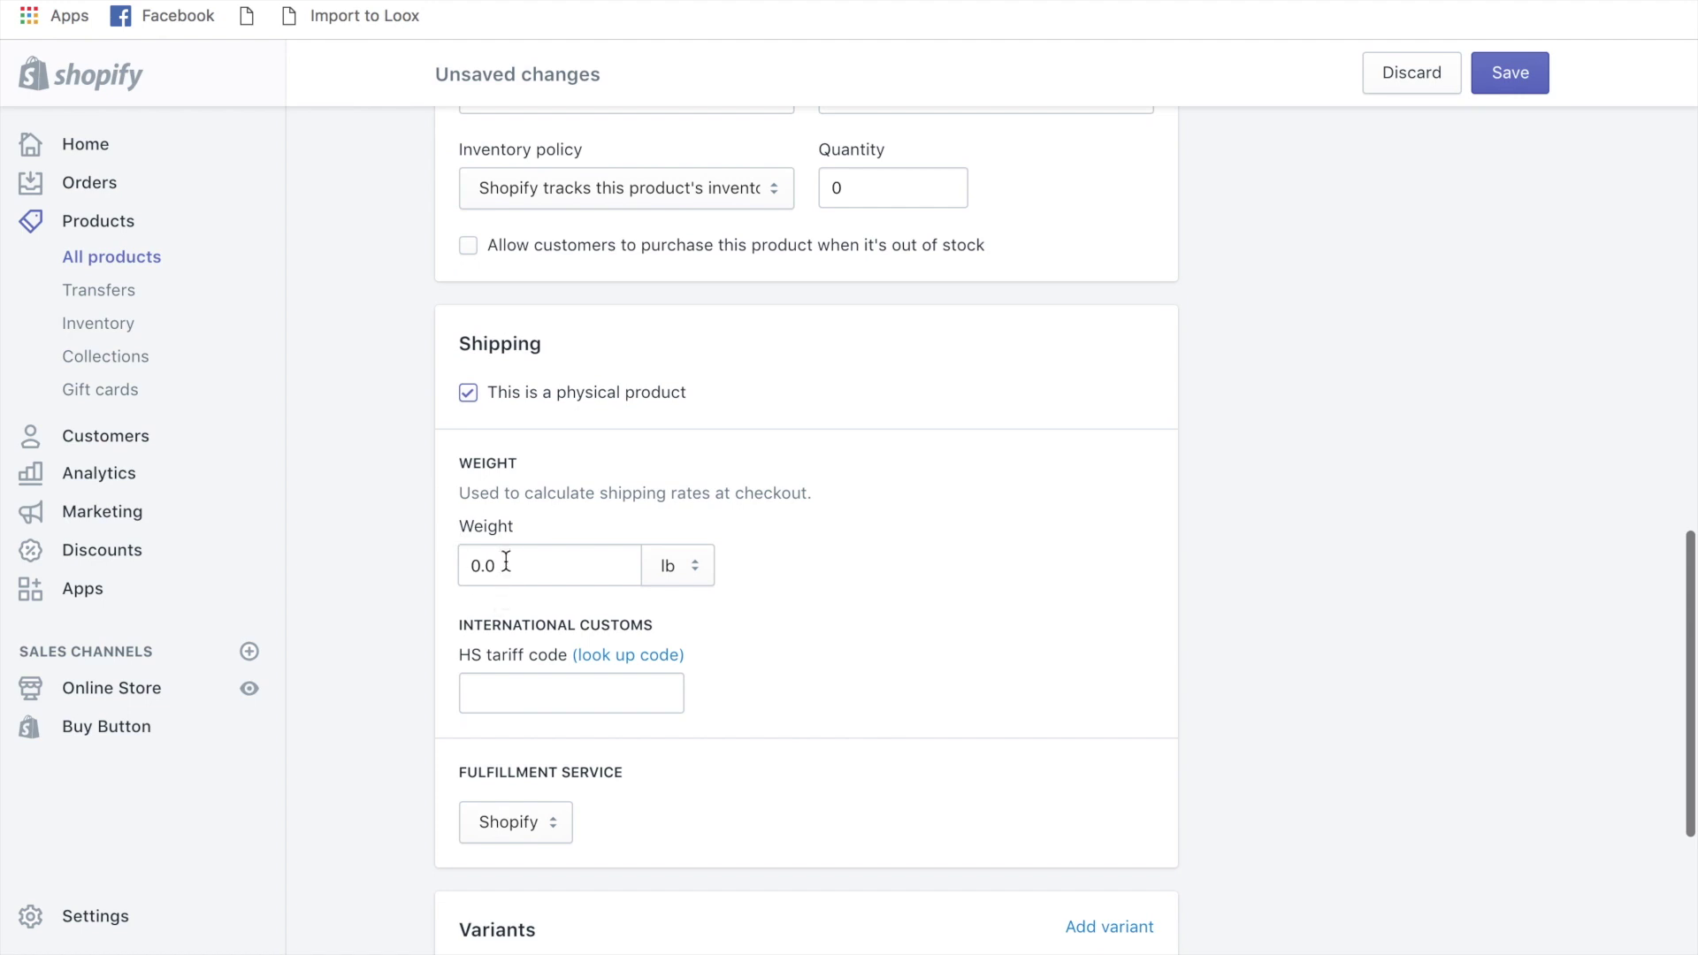
left_click(506, 561)
type("50")
left_click(400, 591)
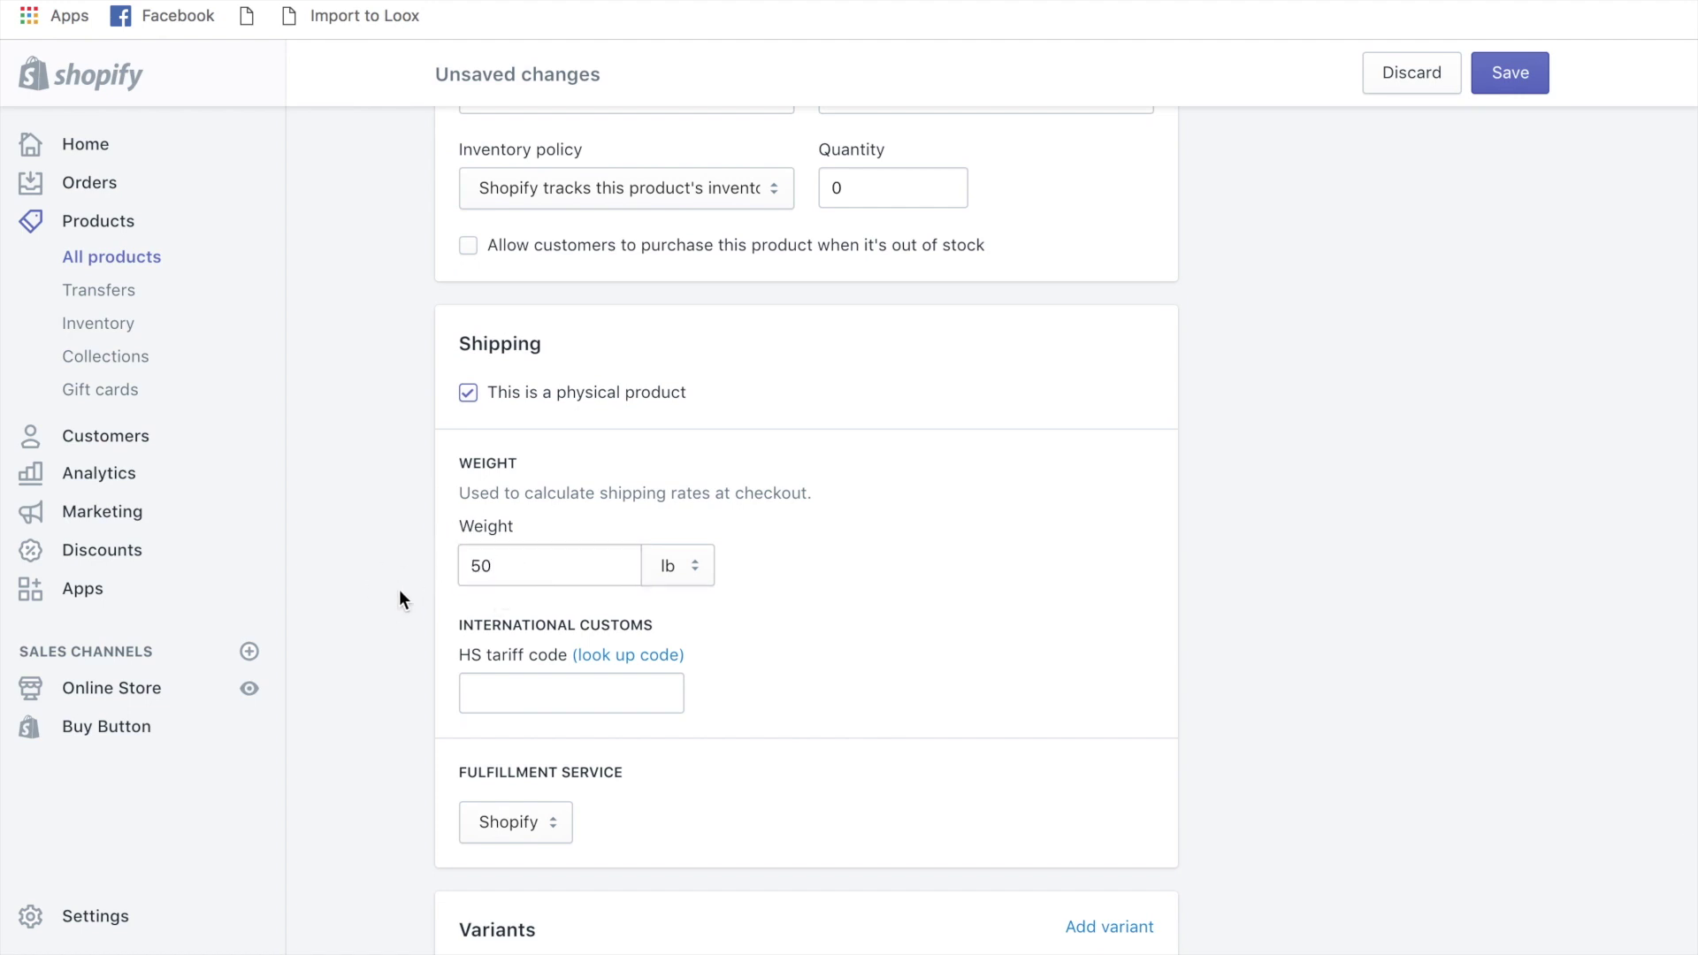
scroll(403, 538, "down", 2)
scroll(404, 538, "down", 2)
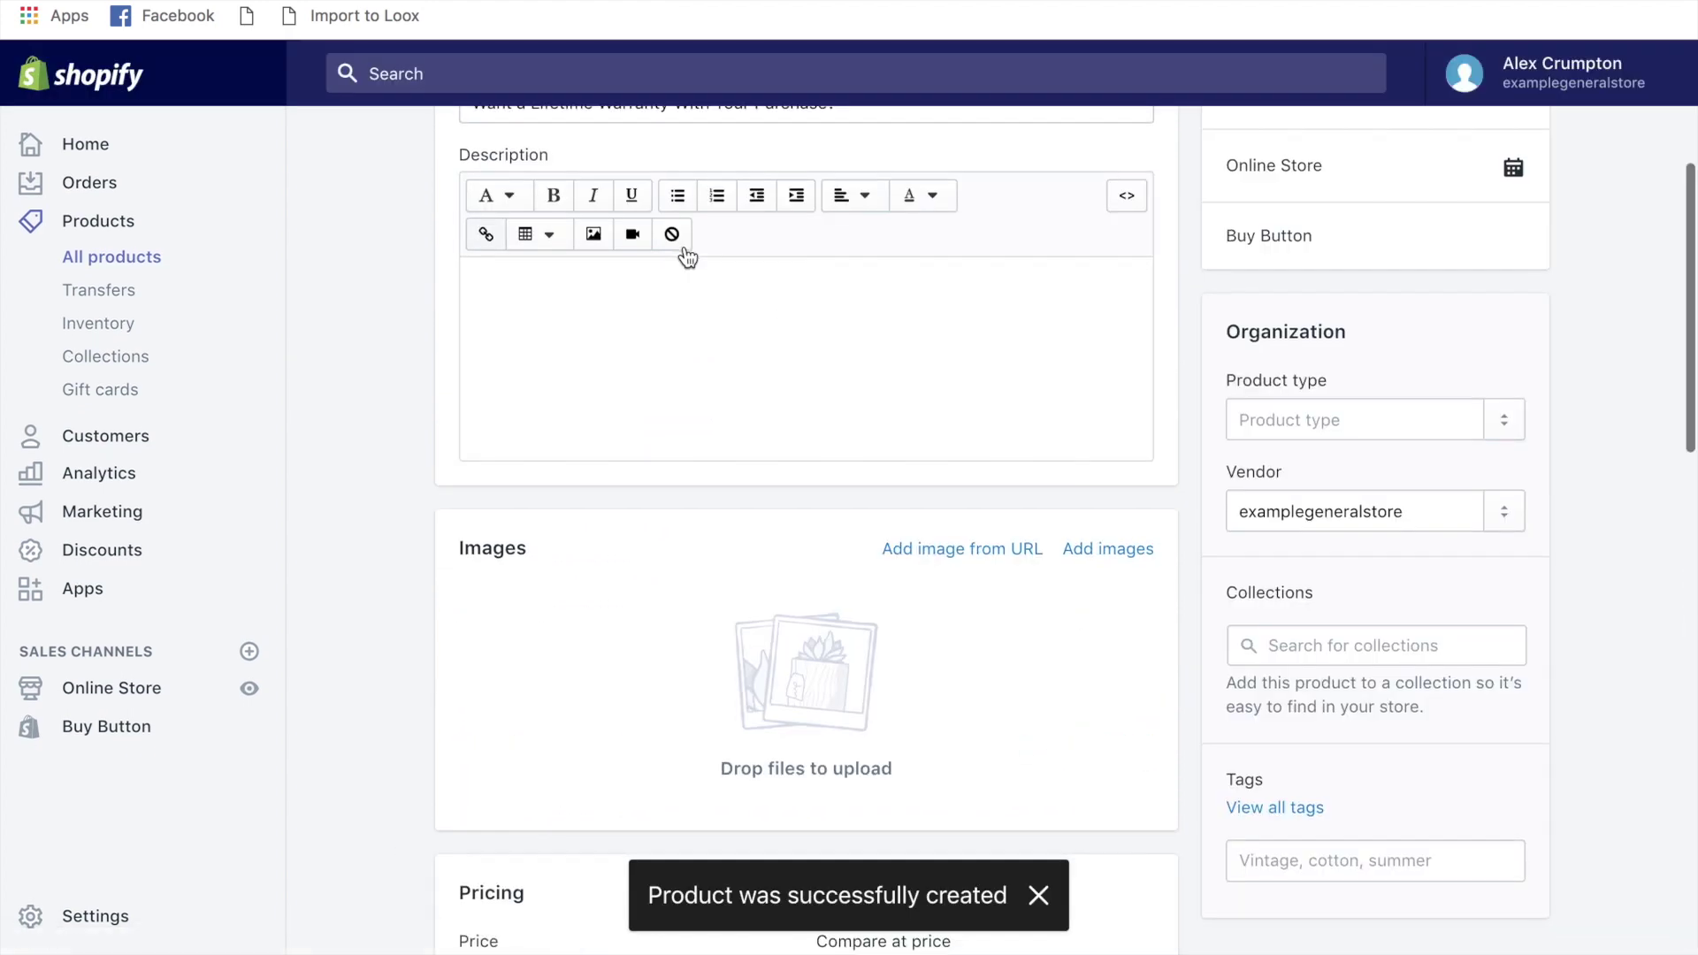
scroll(687, 256, "down", 5)
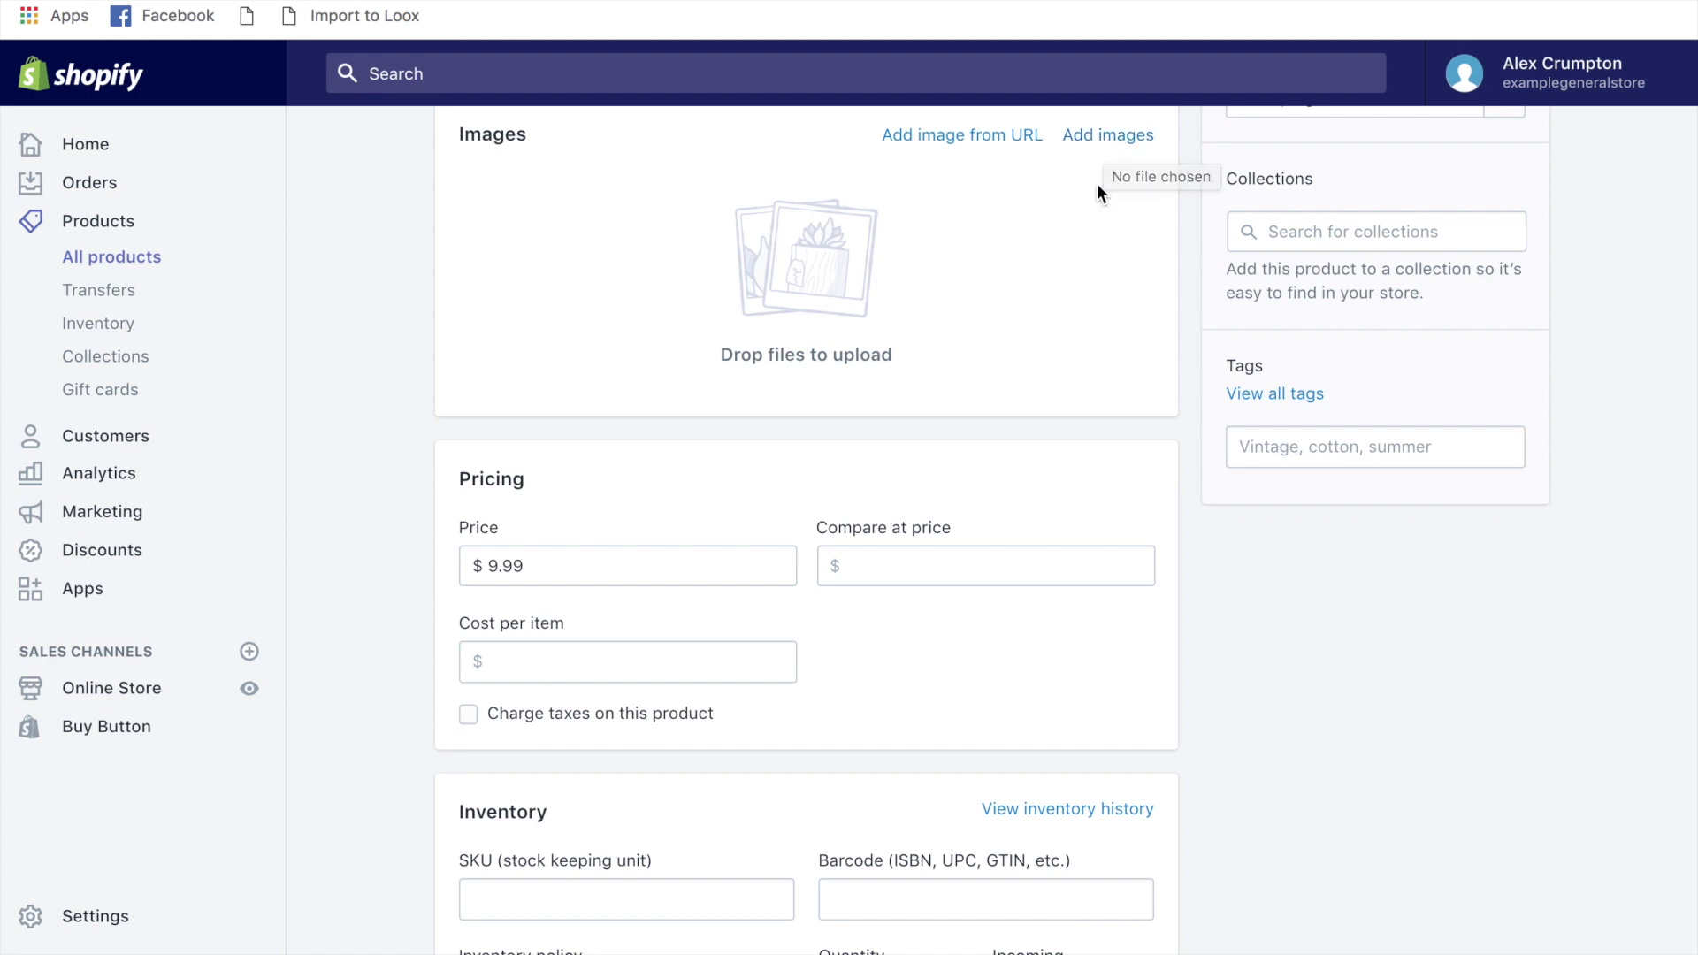
scroll(1097, 183, "up", 1)
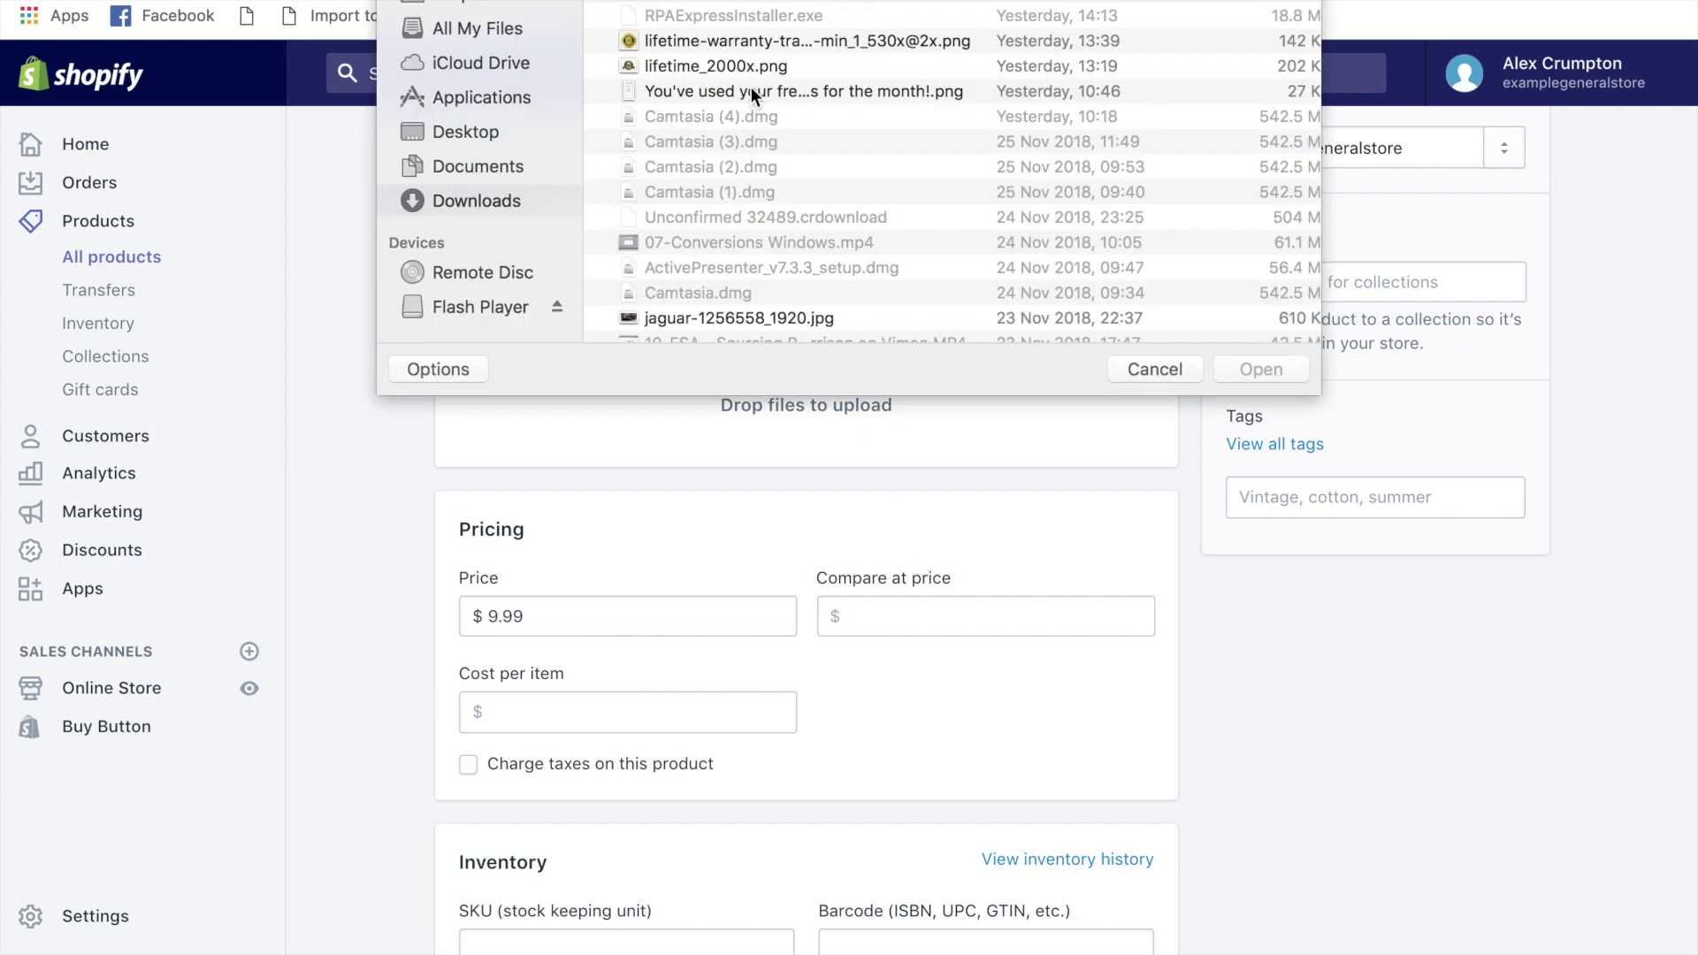
left_click(752, 40)
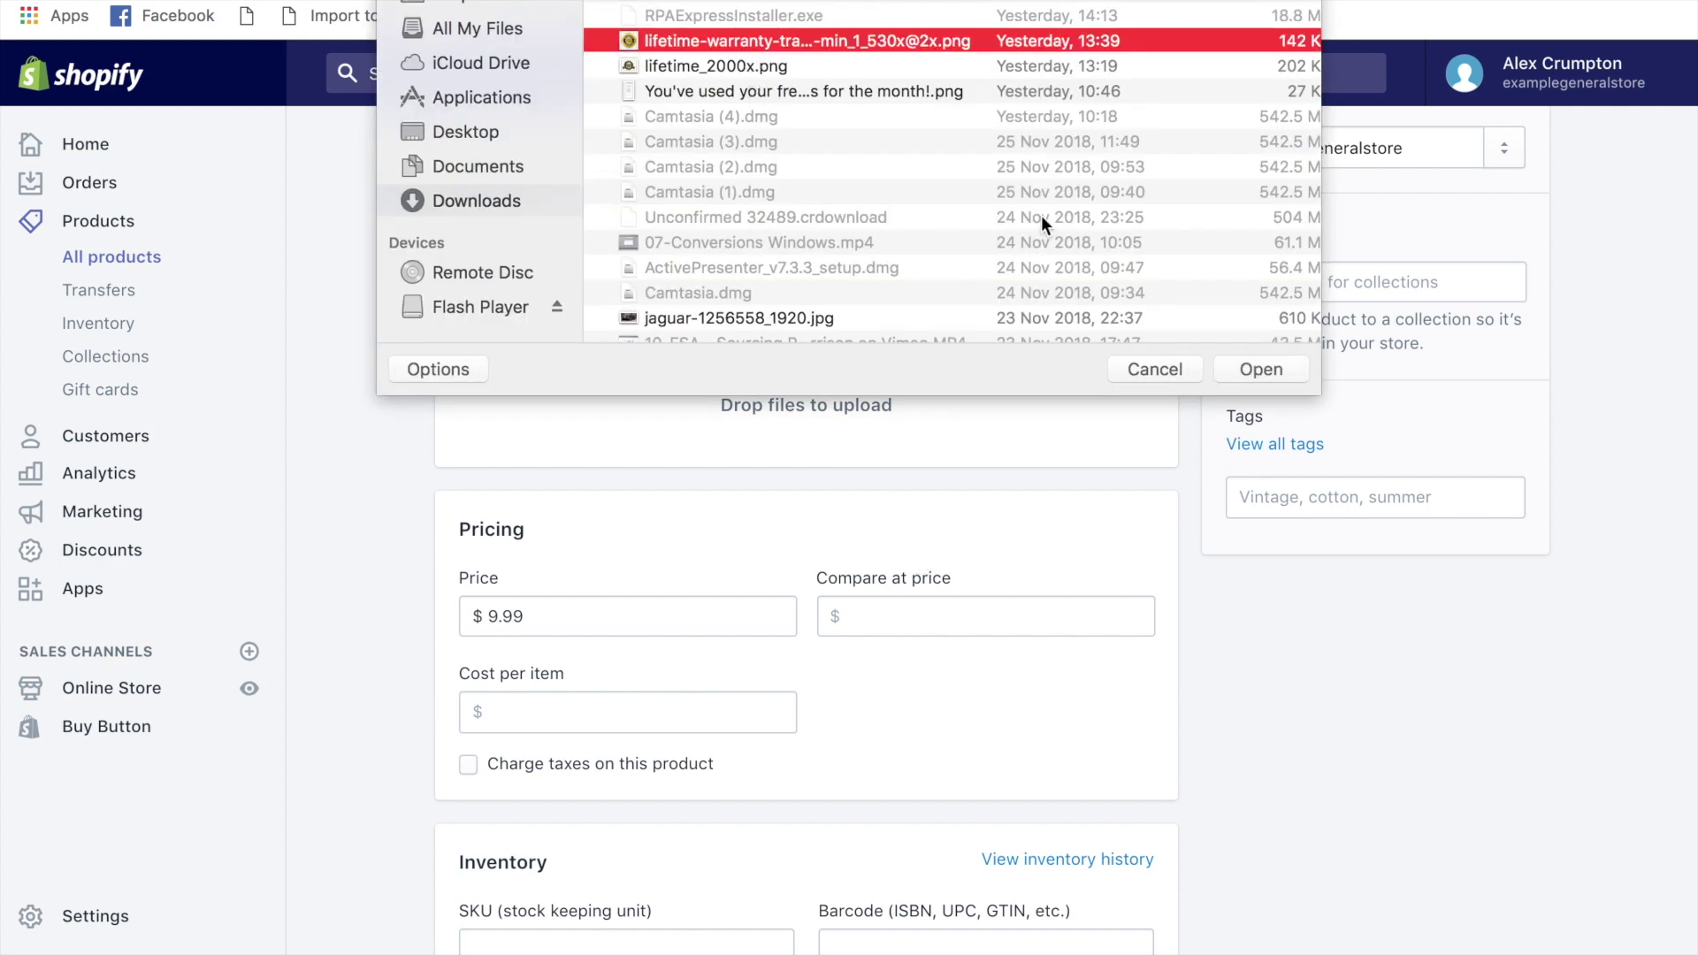
left_click(1231, 364)
mouse_move(582, 310)
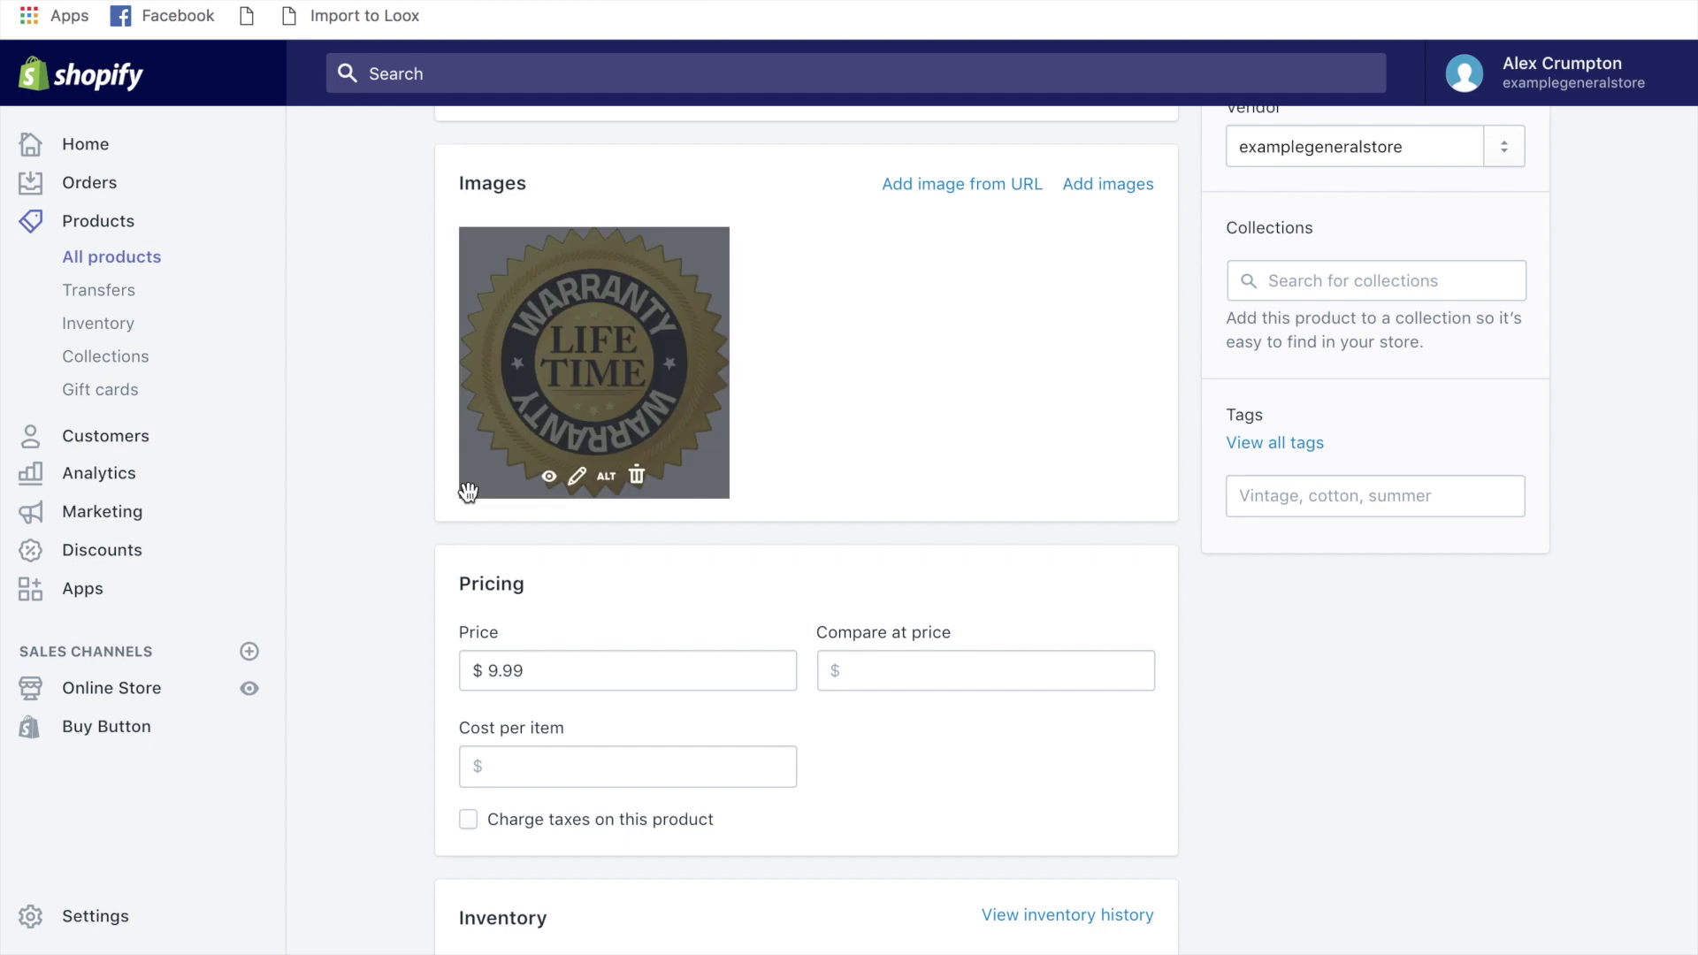
scroll(464, 495, "up", 5)
scroll(467, 489, "up", 4)
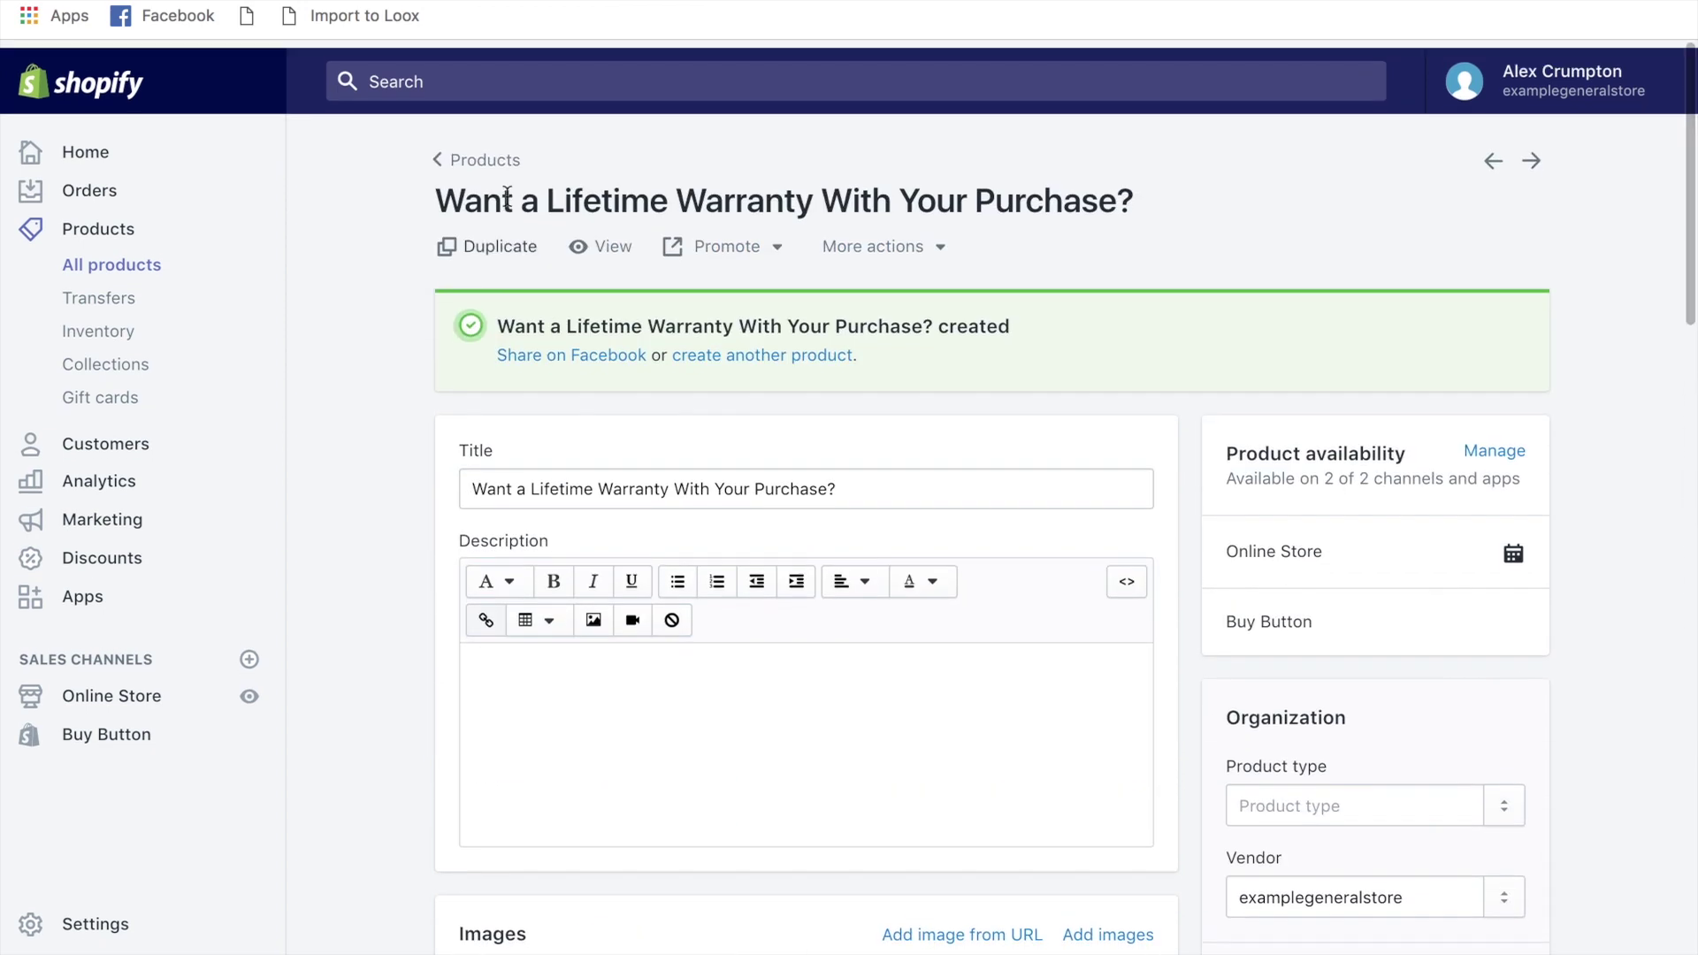
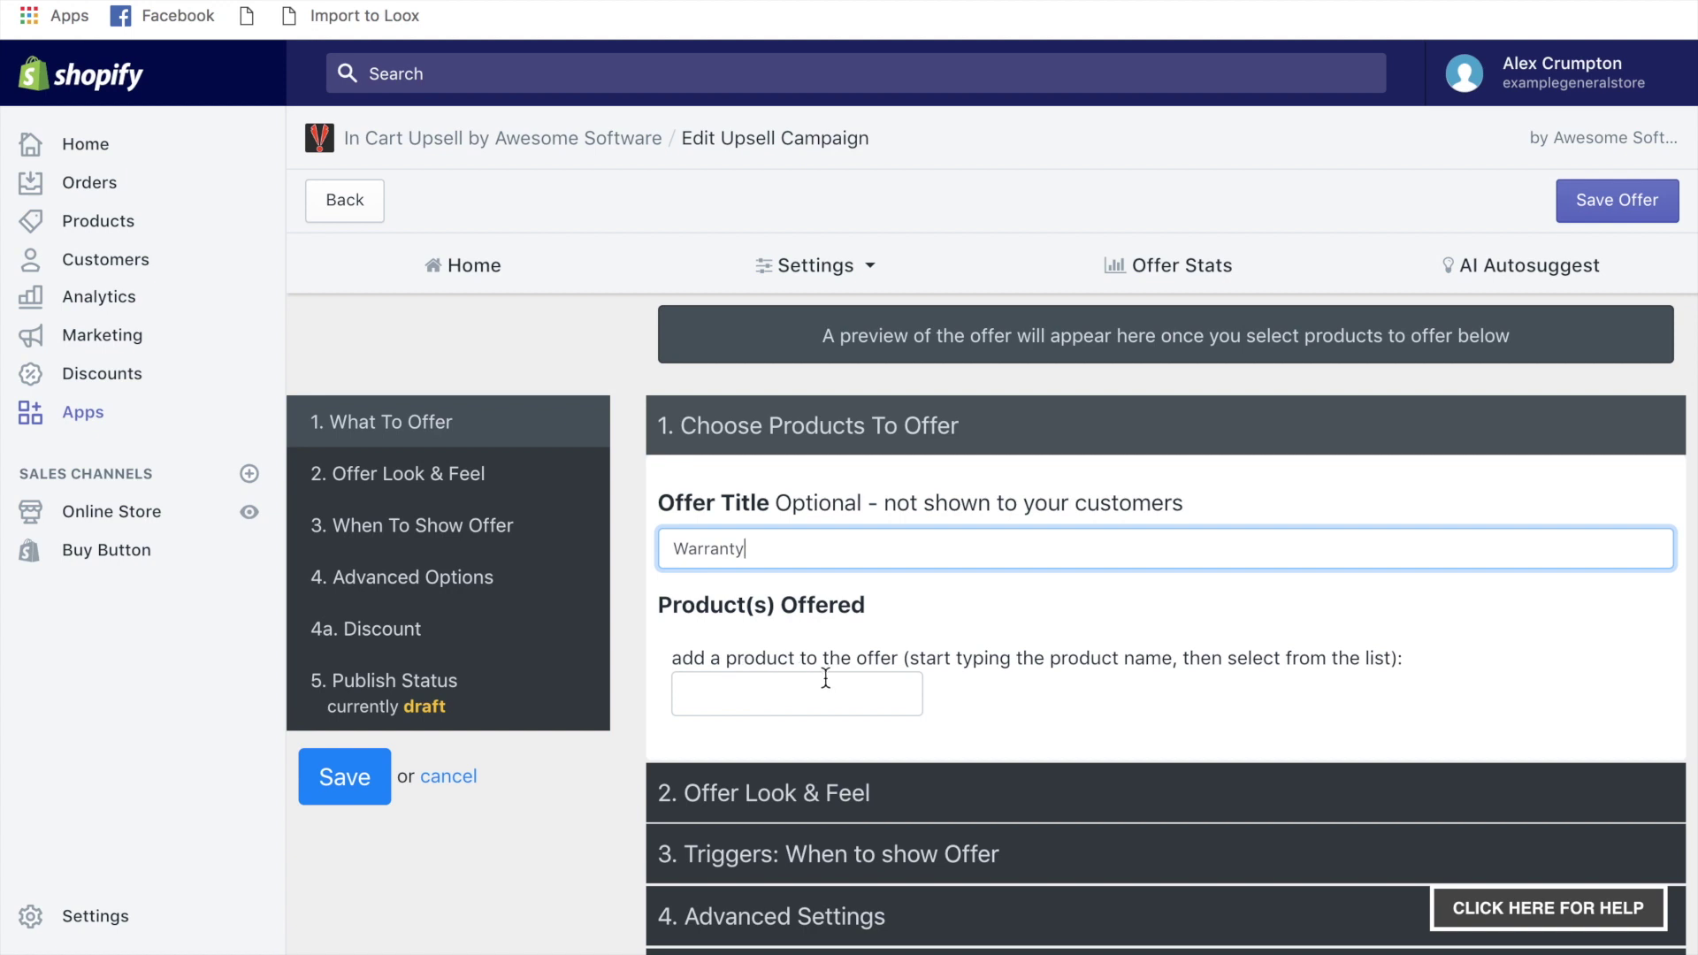
- Add the product "Want a Lifetime Warranty With Your Purchase?" to the Warranty upsell offer
left_click(811, 691)
type("wan")
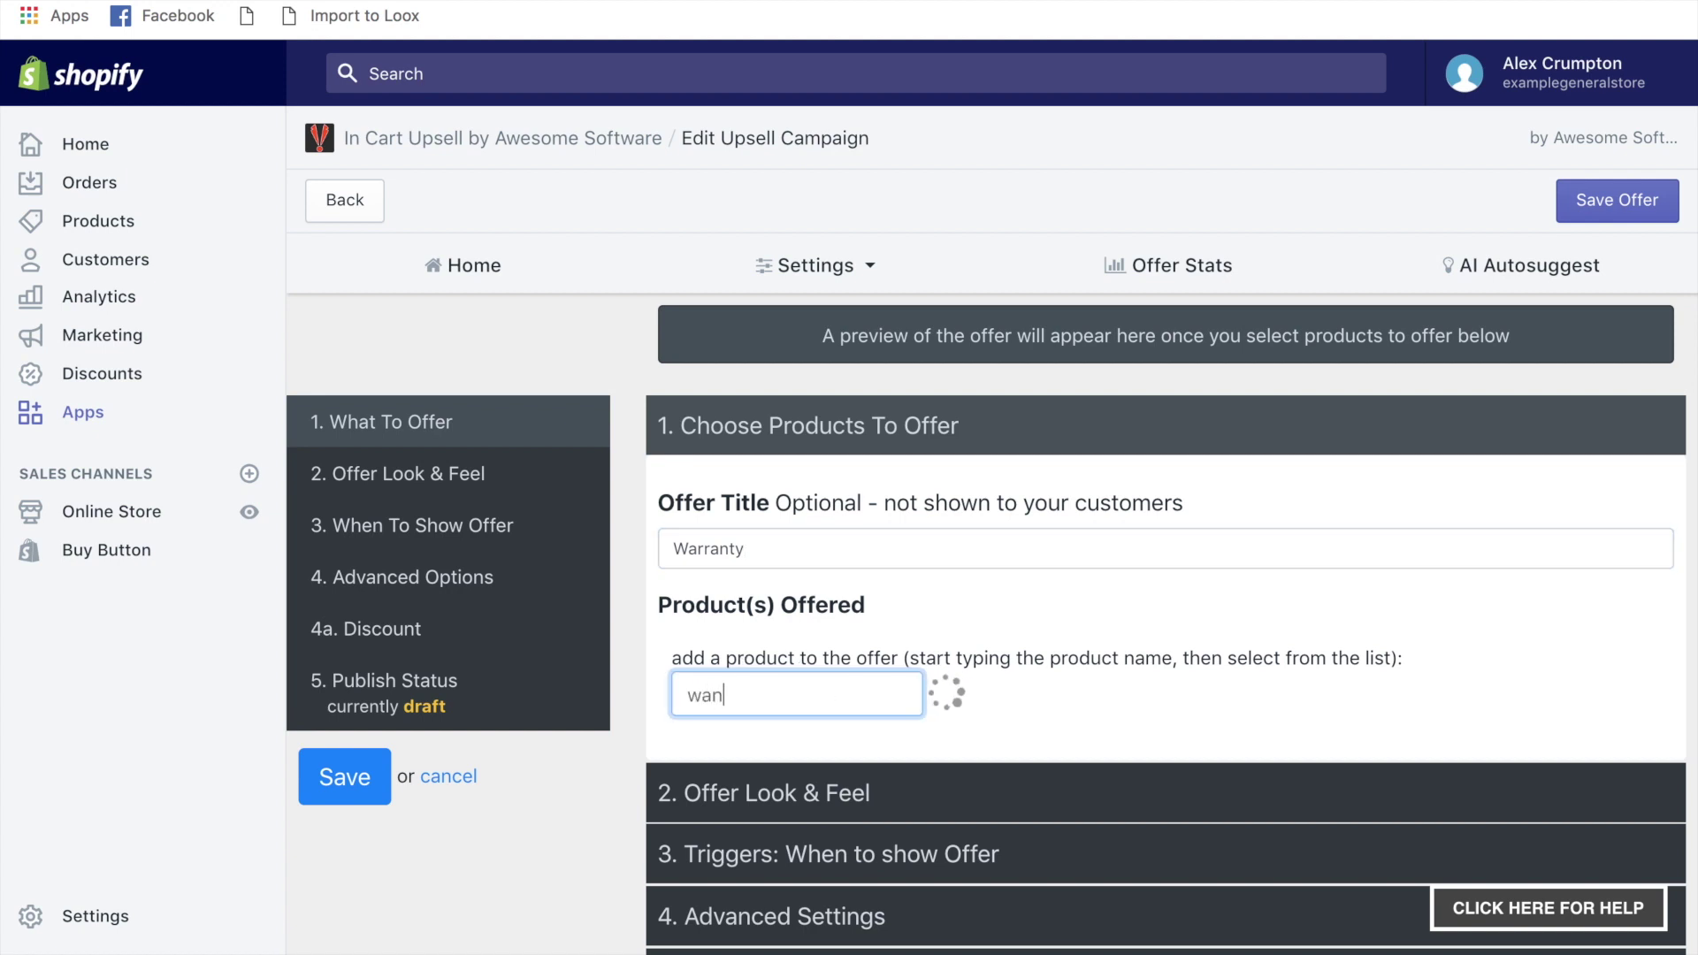
type("t a")
scroll(808, 642, "down", 1)
left_click(785, 673)
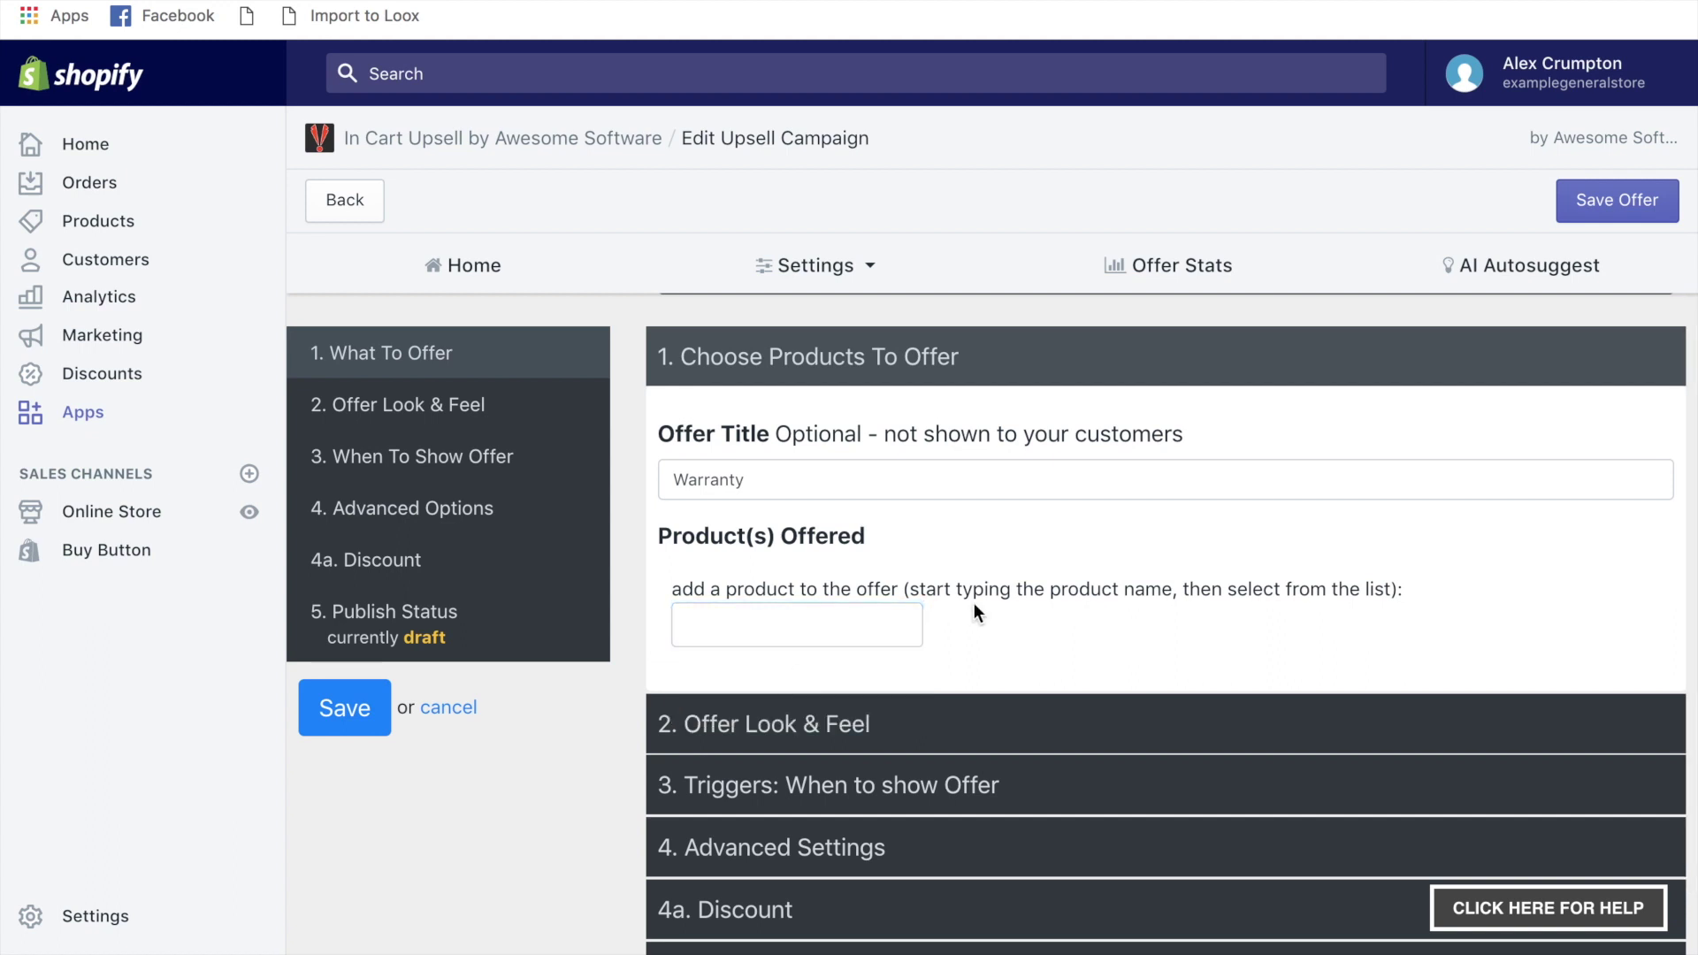
scroll(745, 715, "down", 2)
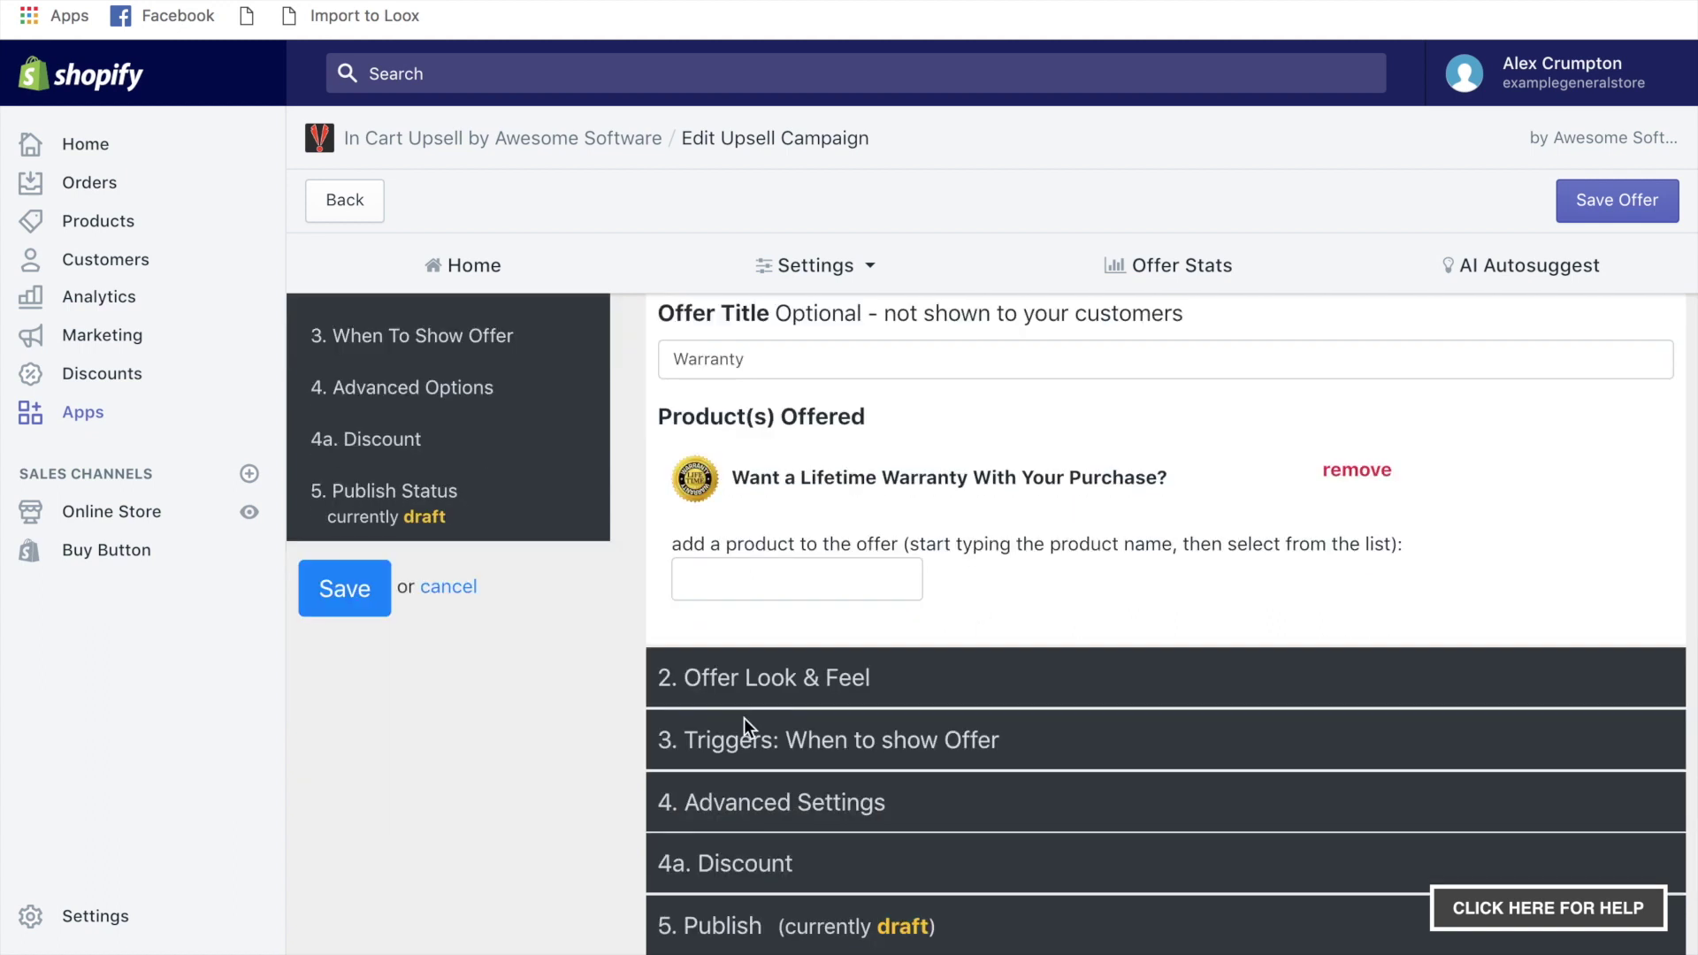
- Remove "Would you like to add a" from the offer text, keeping only "{{ product_title }}?", and check the preview
left_click(730, 679)
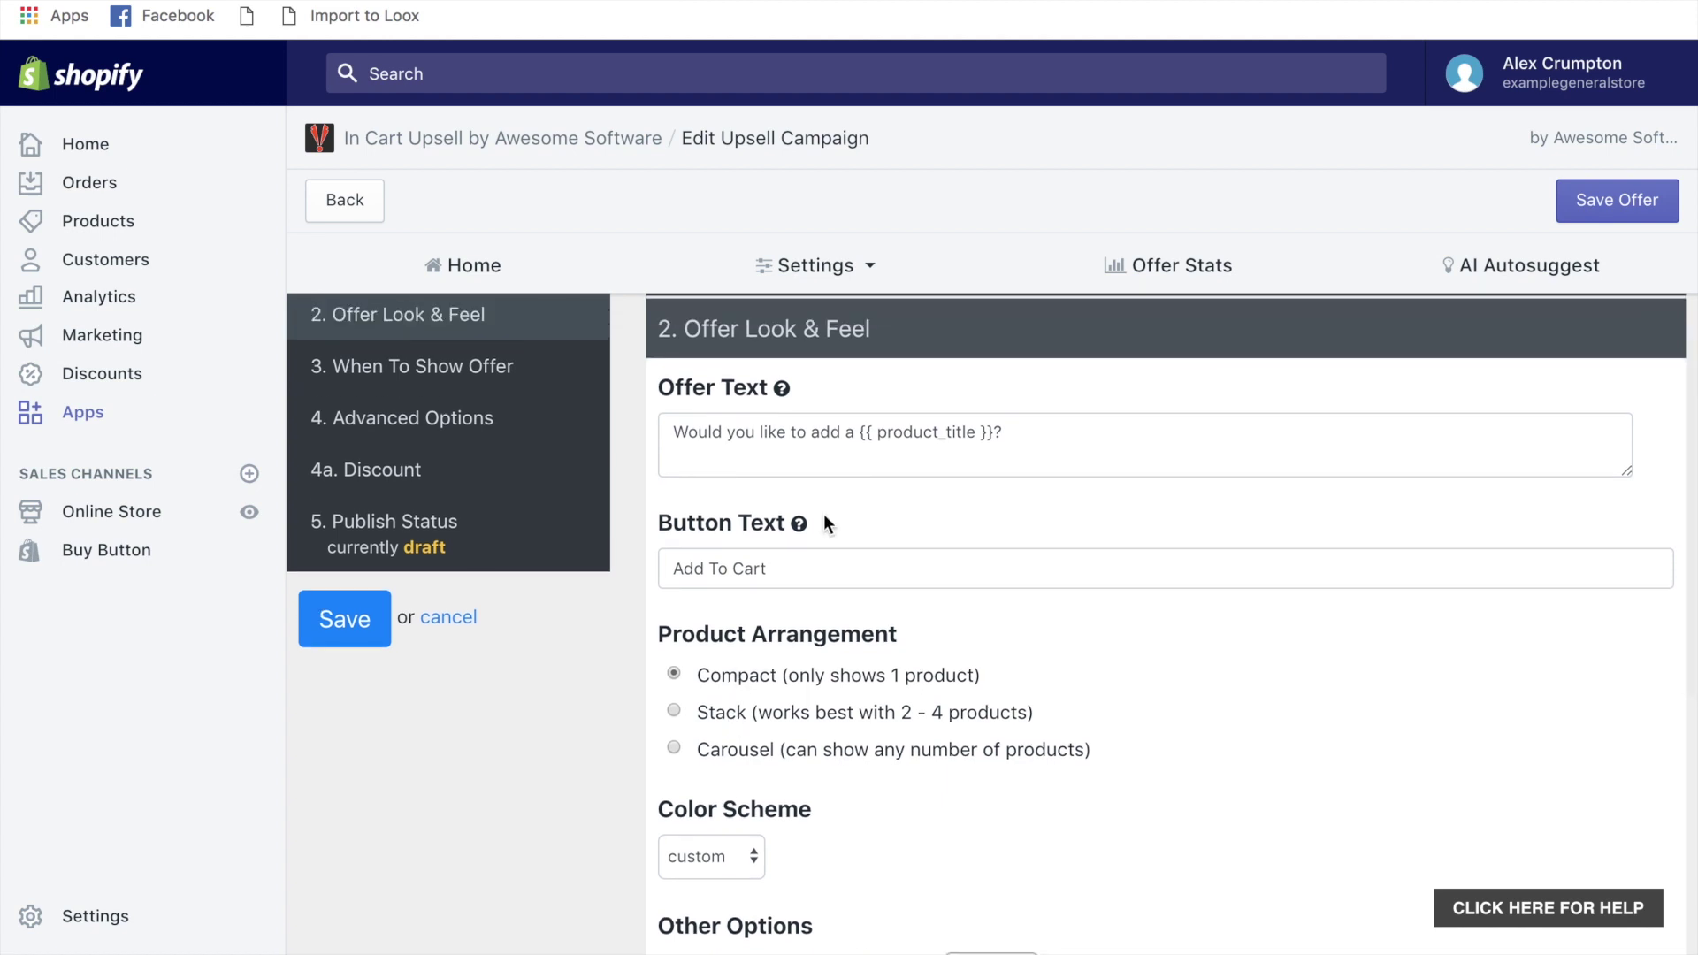
left_click_drag(857, 436, 659, 432)
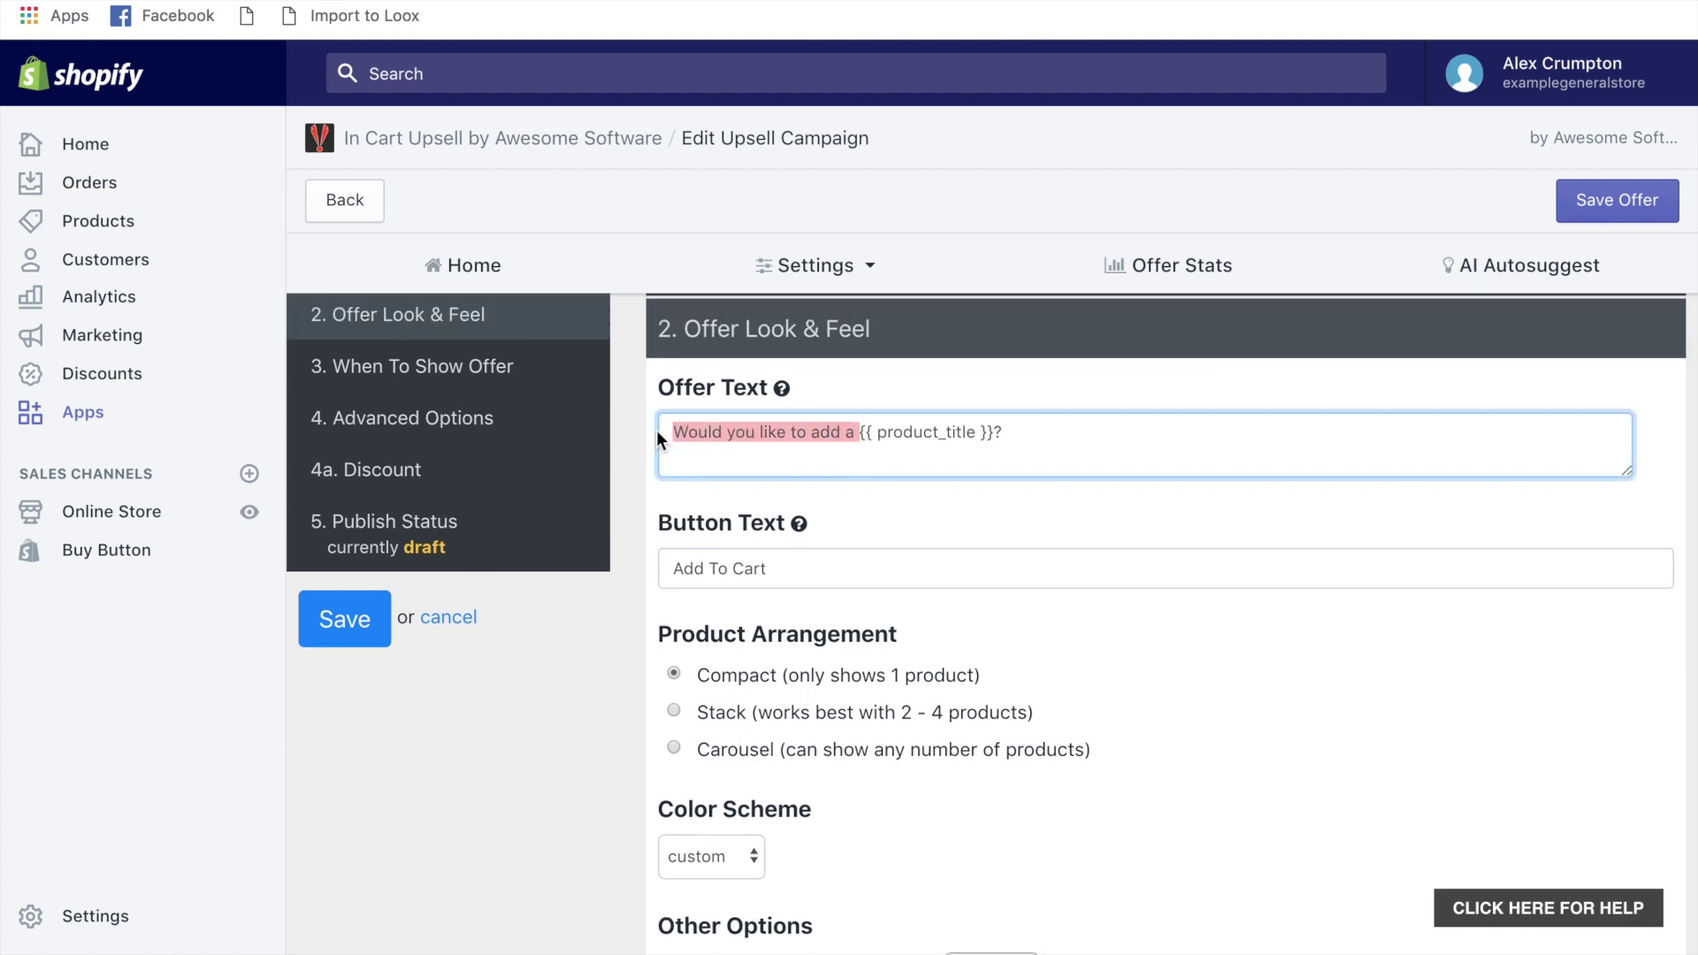
key("BackSpace")
scroll(1032, 497, "up", 3)
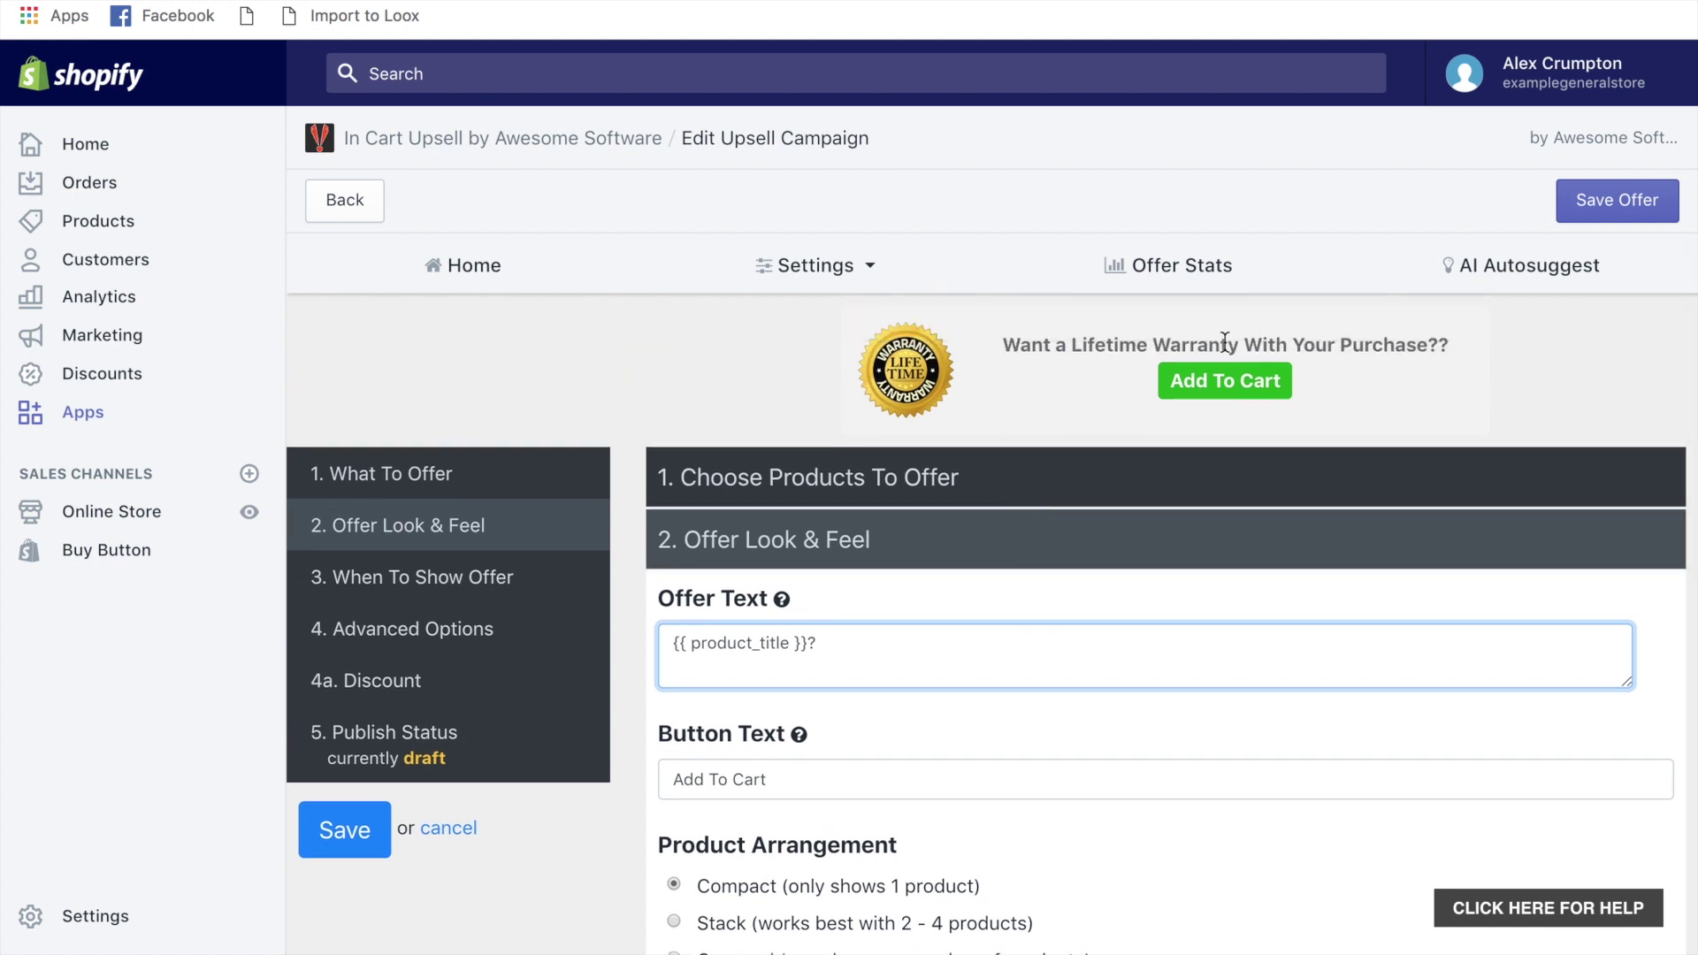
- Change the offer's button text to "YES PLEASE!"
scroll(1024, 571, "down", 2)
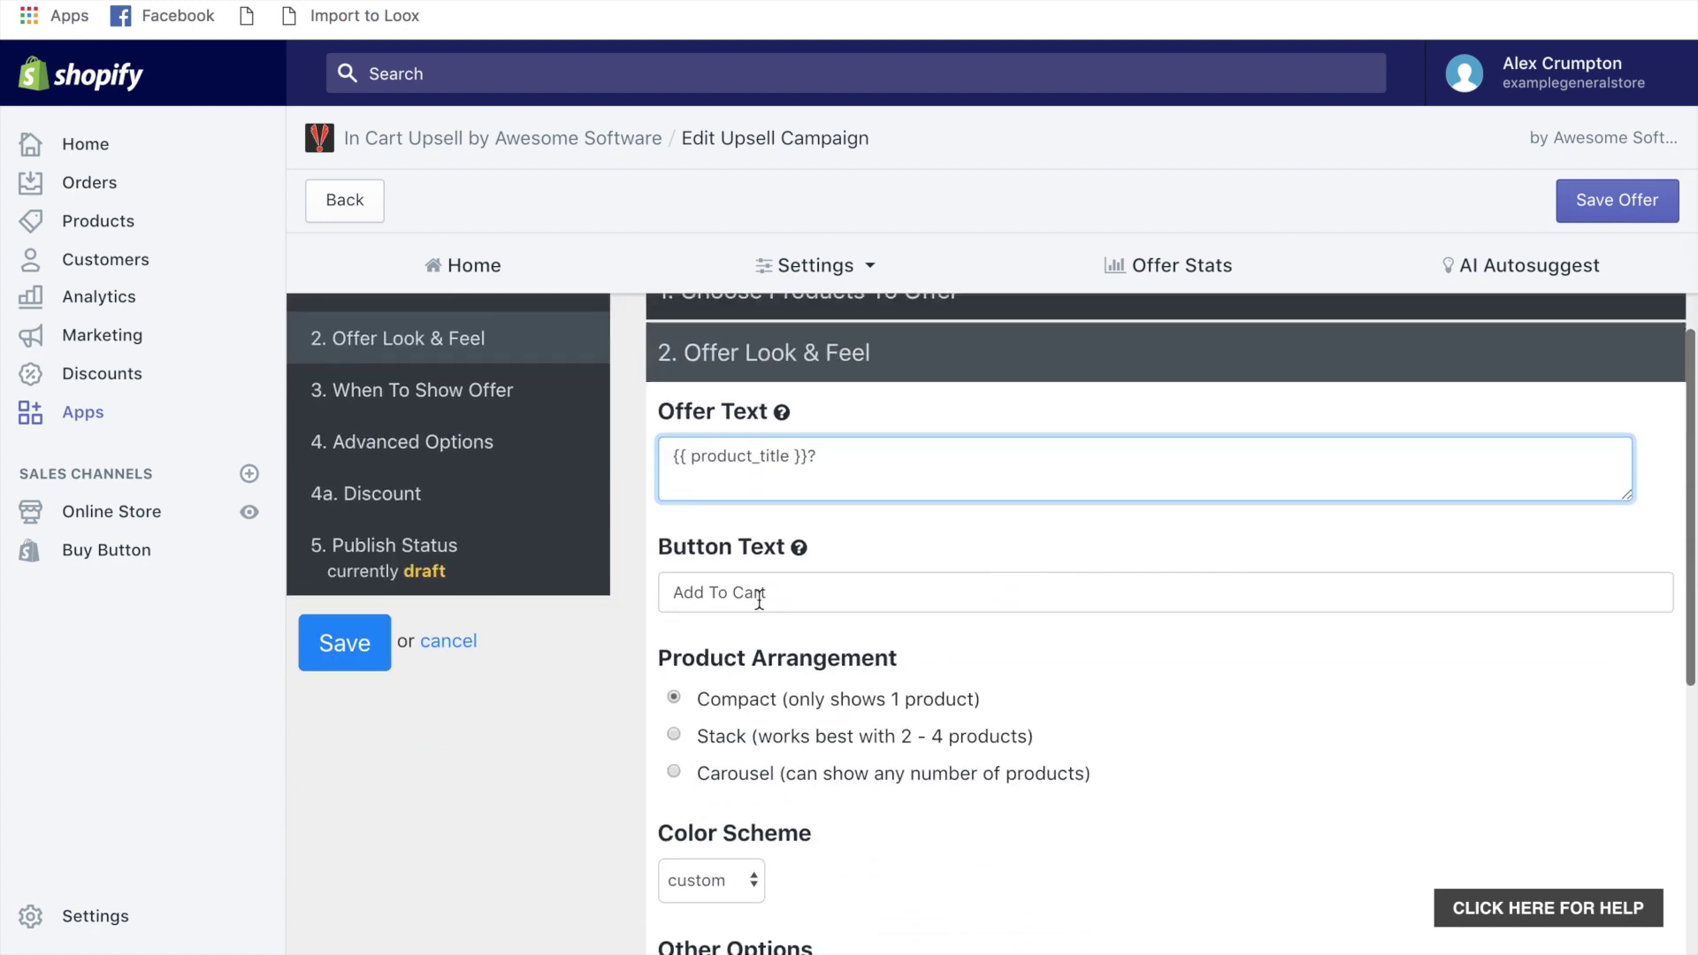
left_click_drag(782, 593, 587, 575)
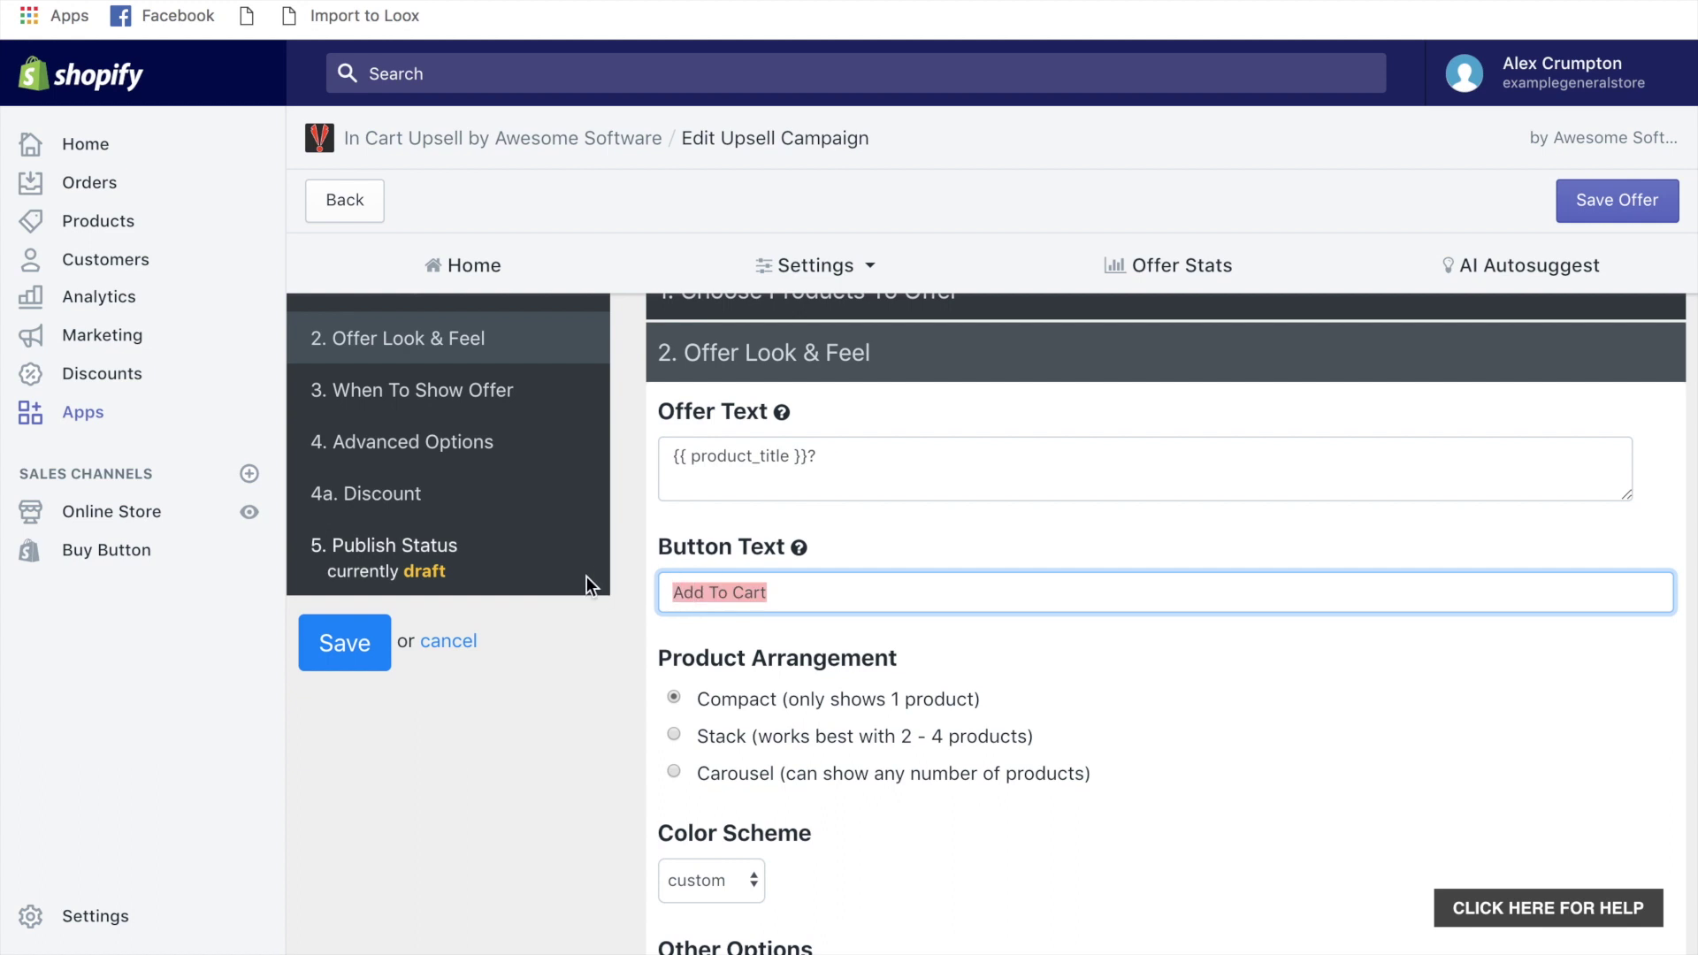
type("YES PLEASE!")
scroll(1094, 536, "down", 3)
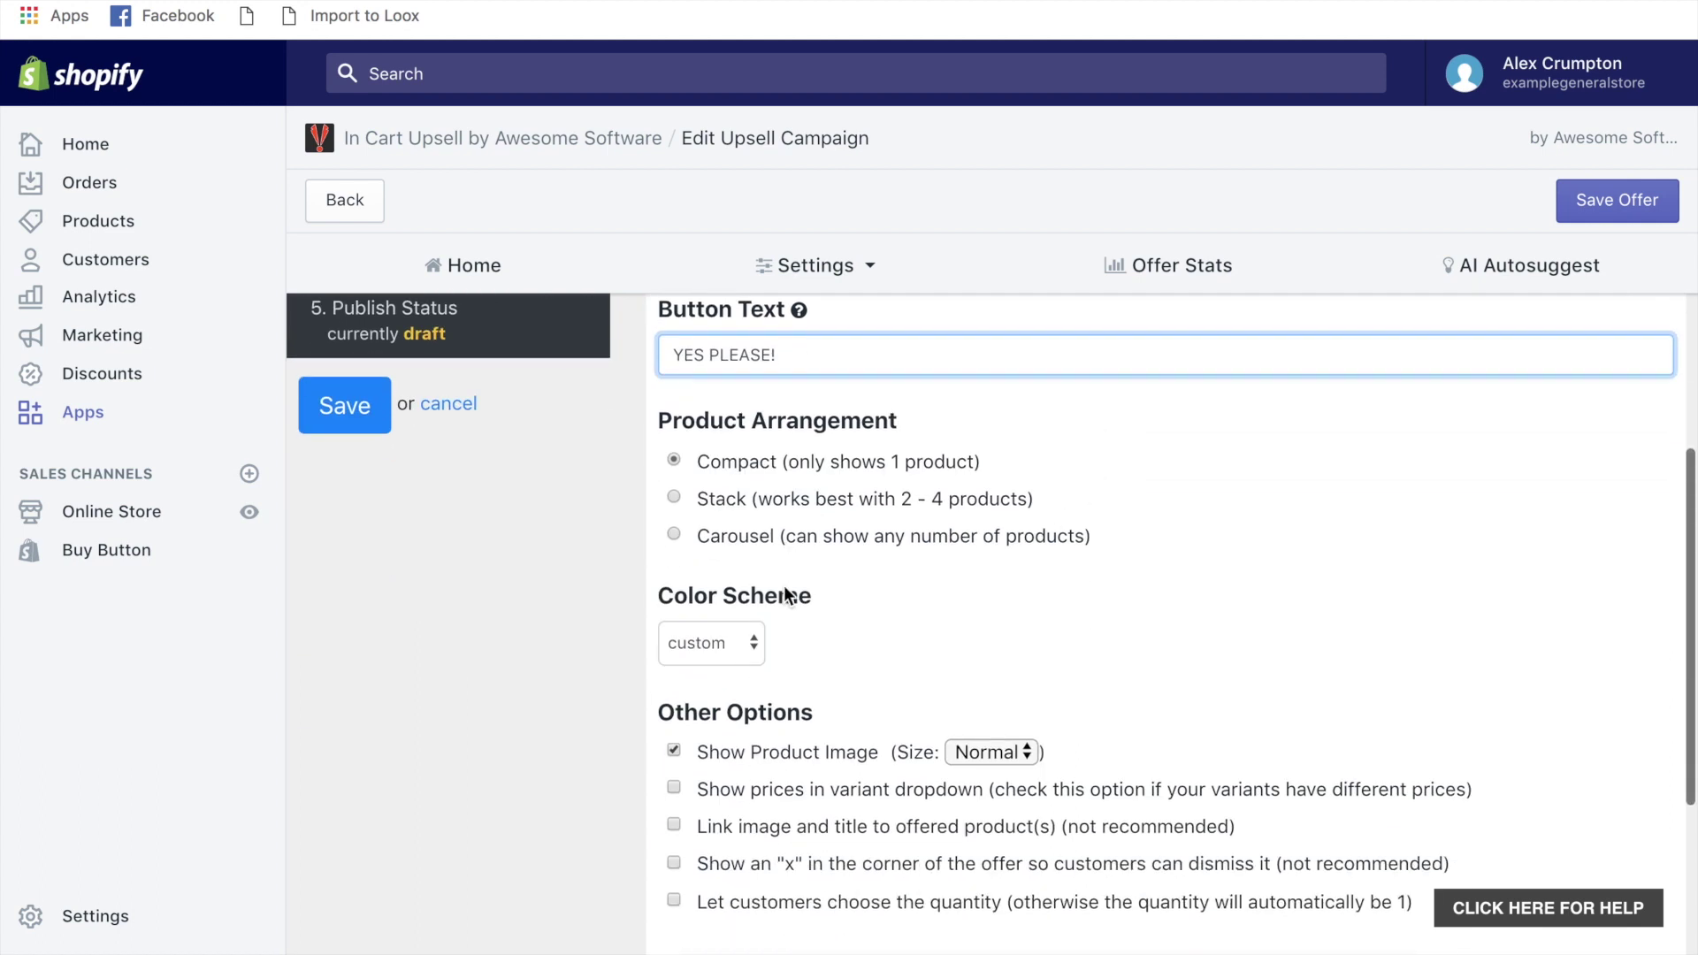
- Add a trigger rule that the cart contains at least 1 item from the collection "All", and save the offer
scroll(787, 596, "down", 3)
left_click(771, 734)
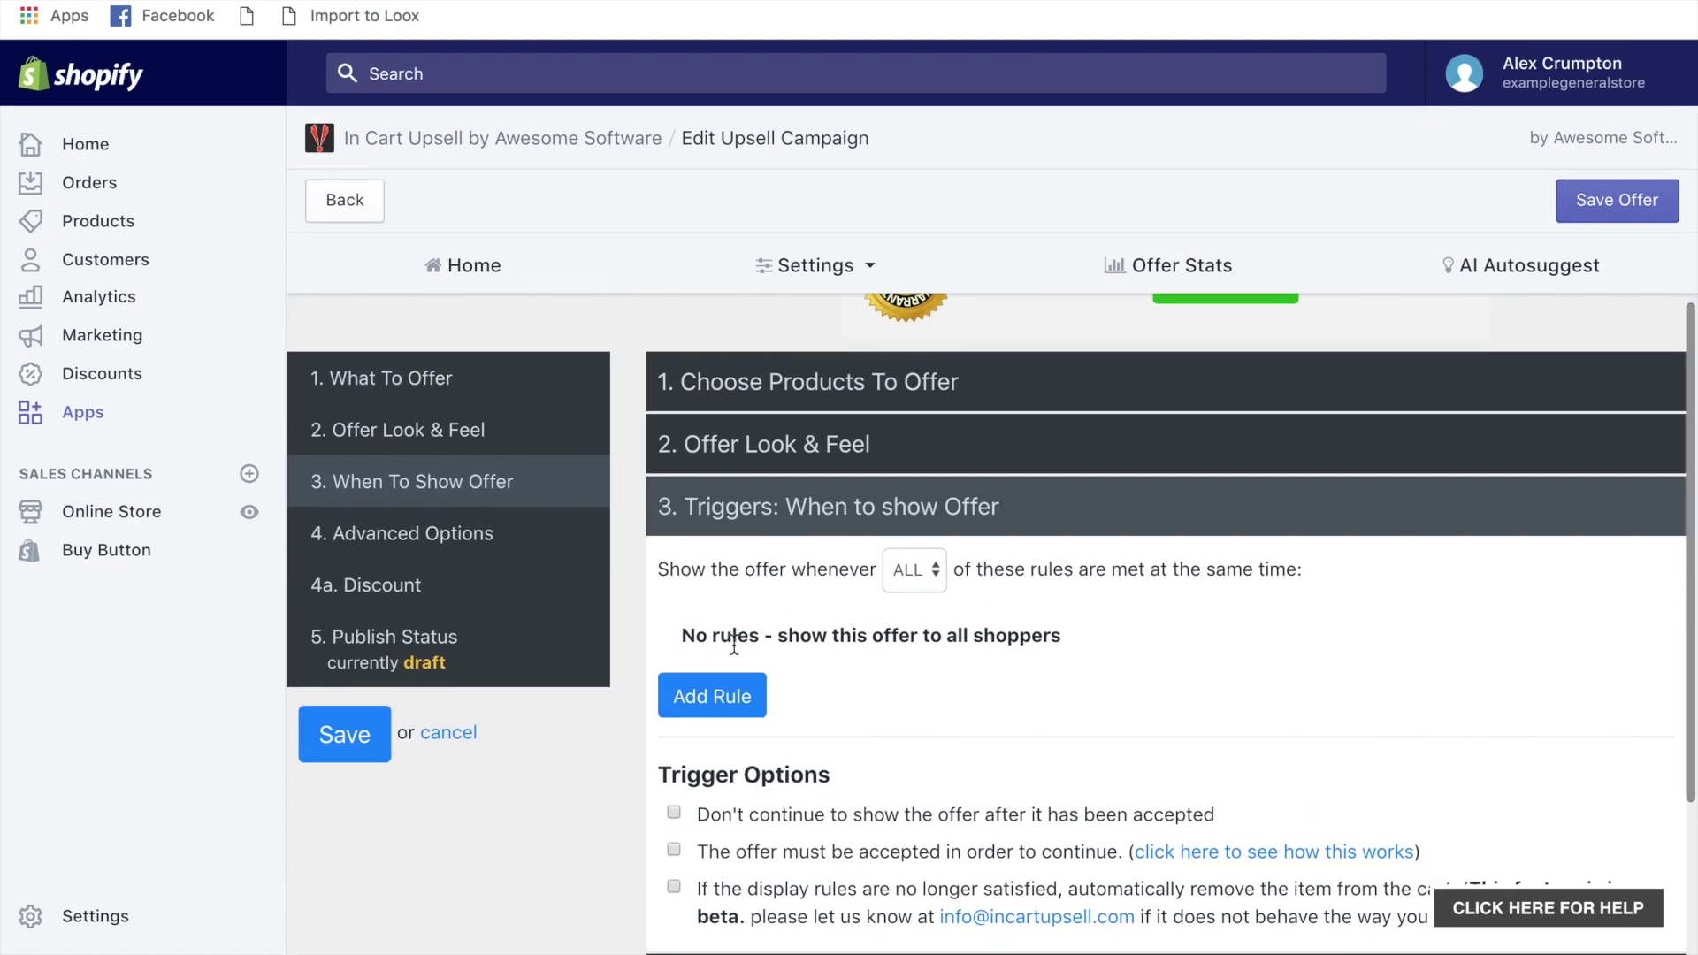
left_click(711, 697)
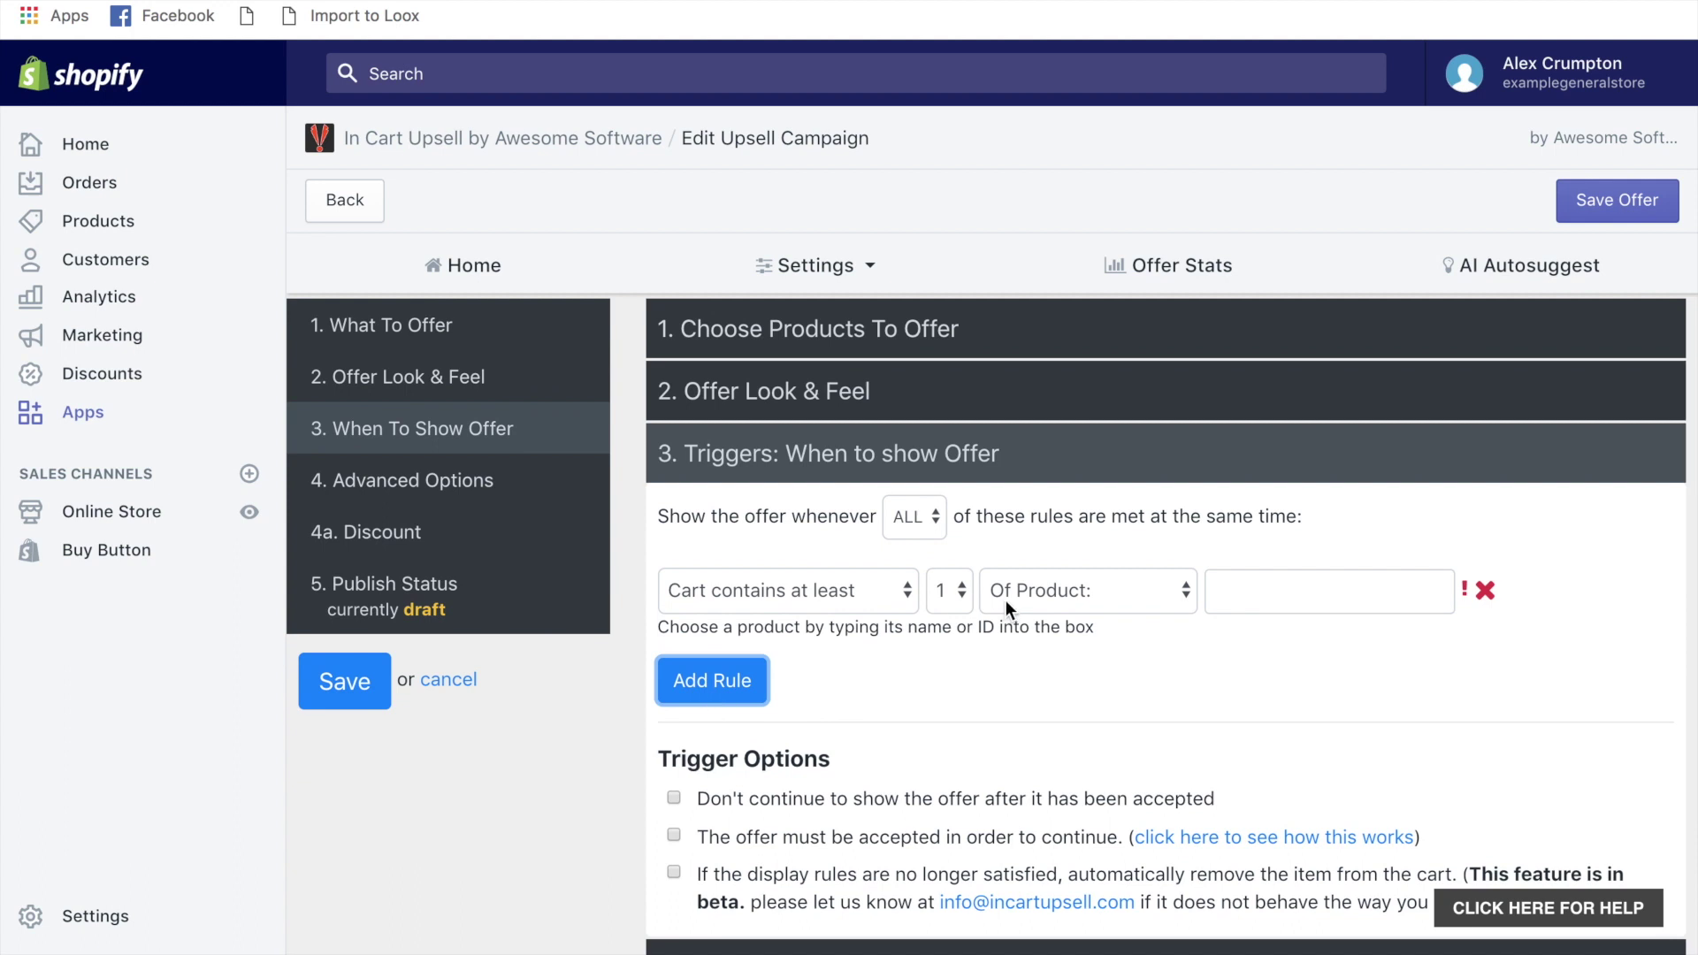
left_click(1127, 591)
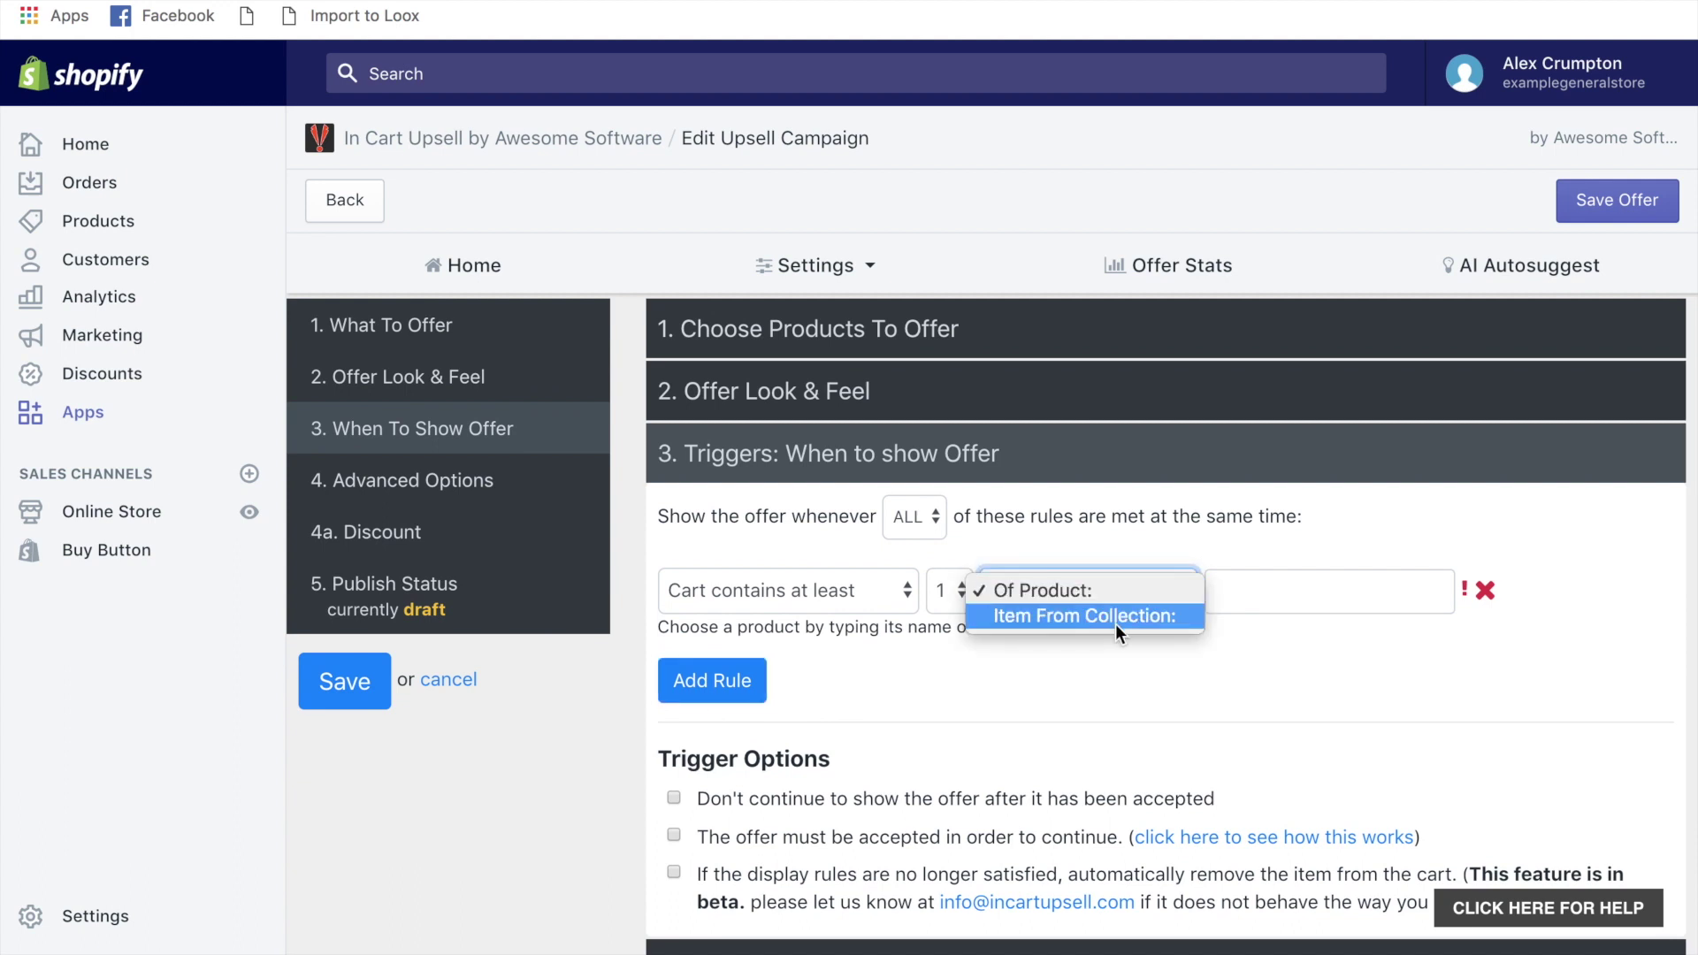
left_click(1117, 623)
left_click(1247, 585)
type("All")
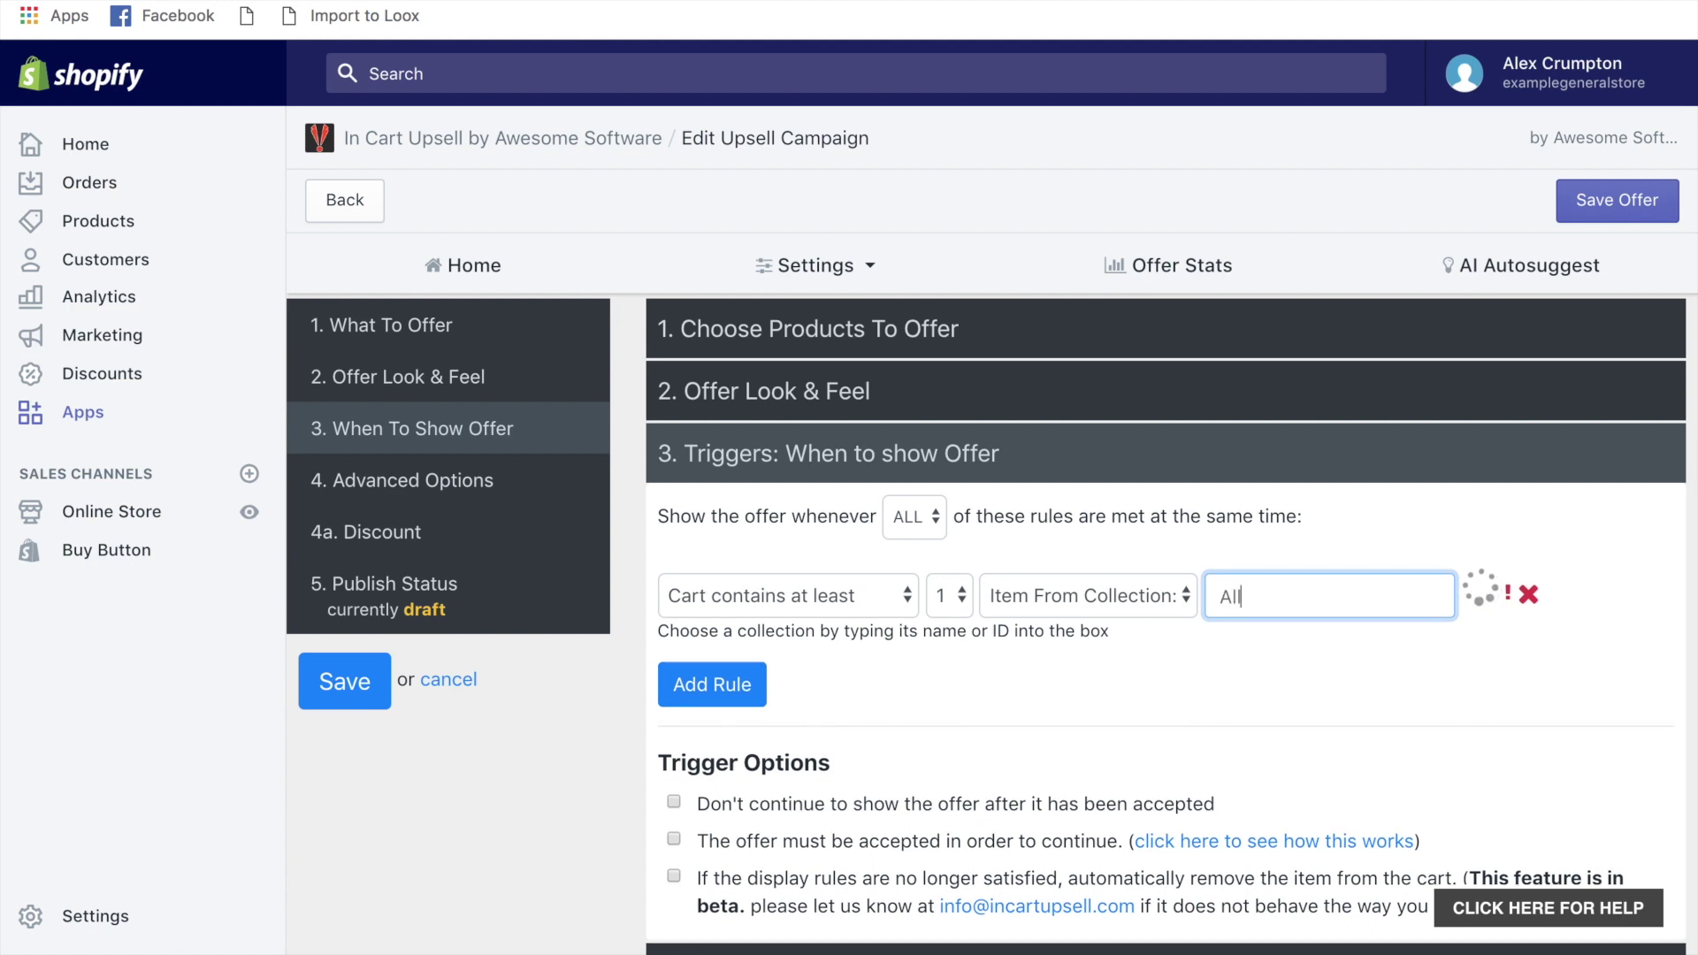
left_click(1236, 634)
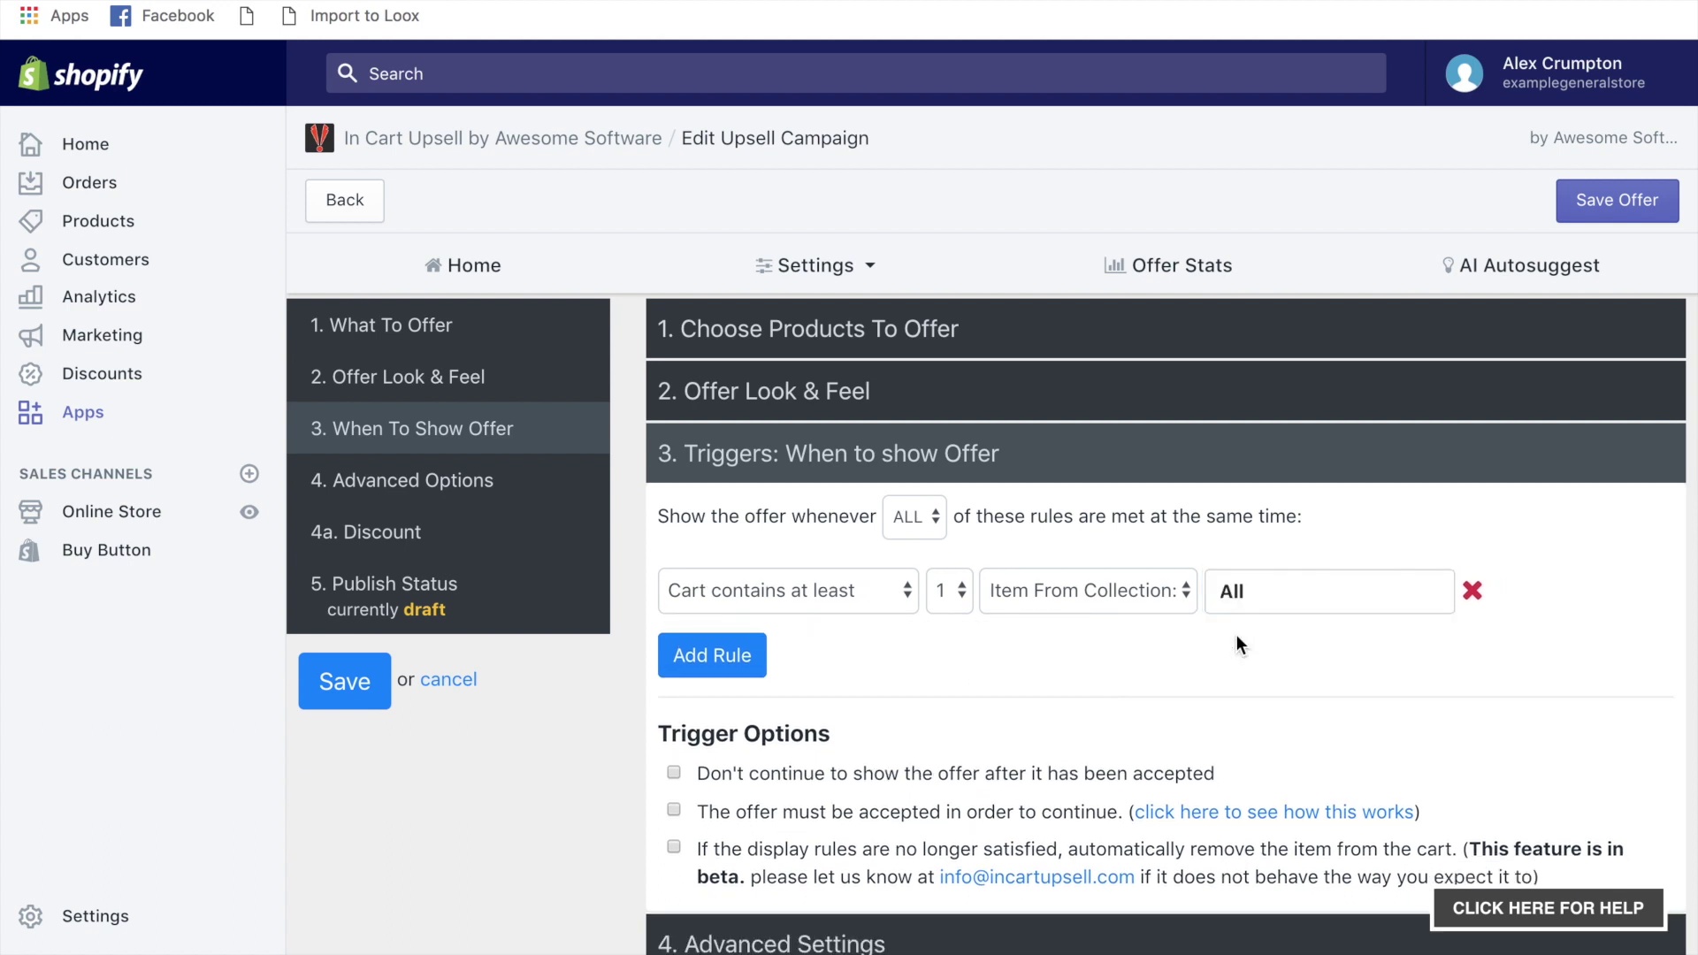
scroll(1000, 681, "down", 1)
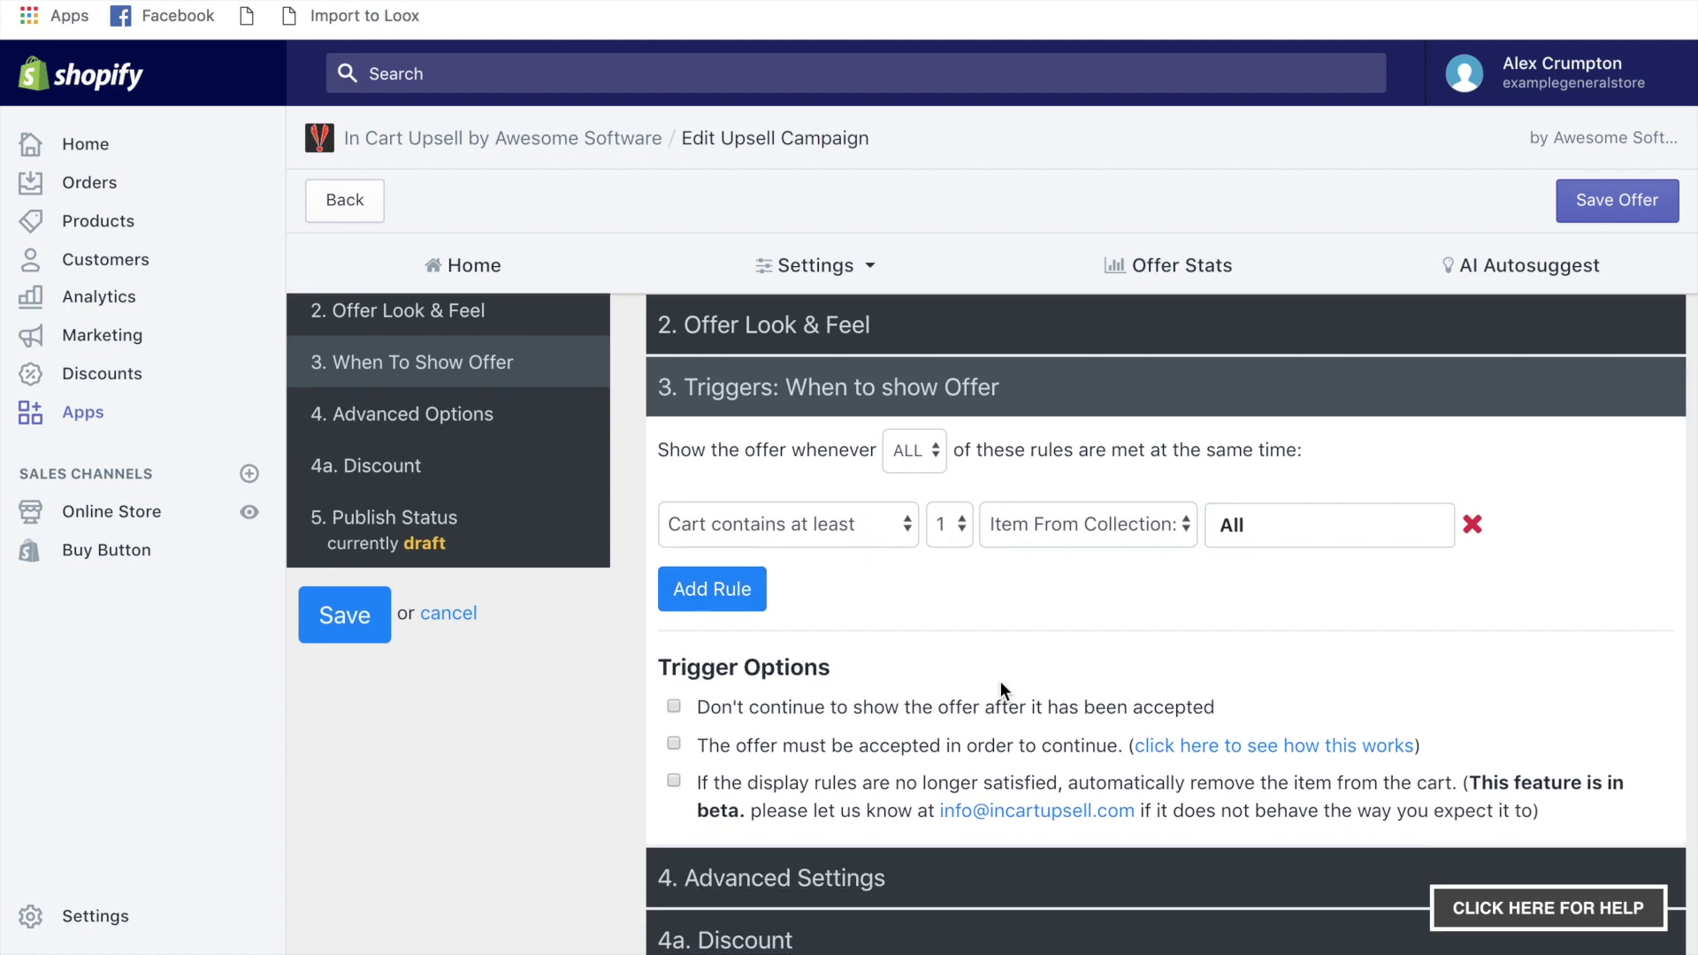
scroll(1000, 681, "down", 1)
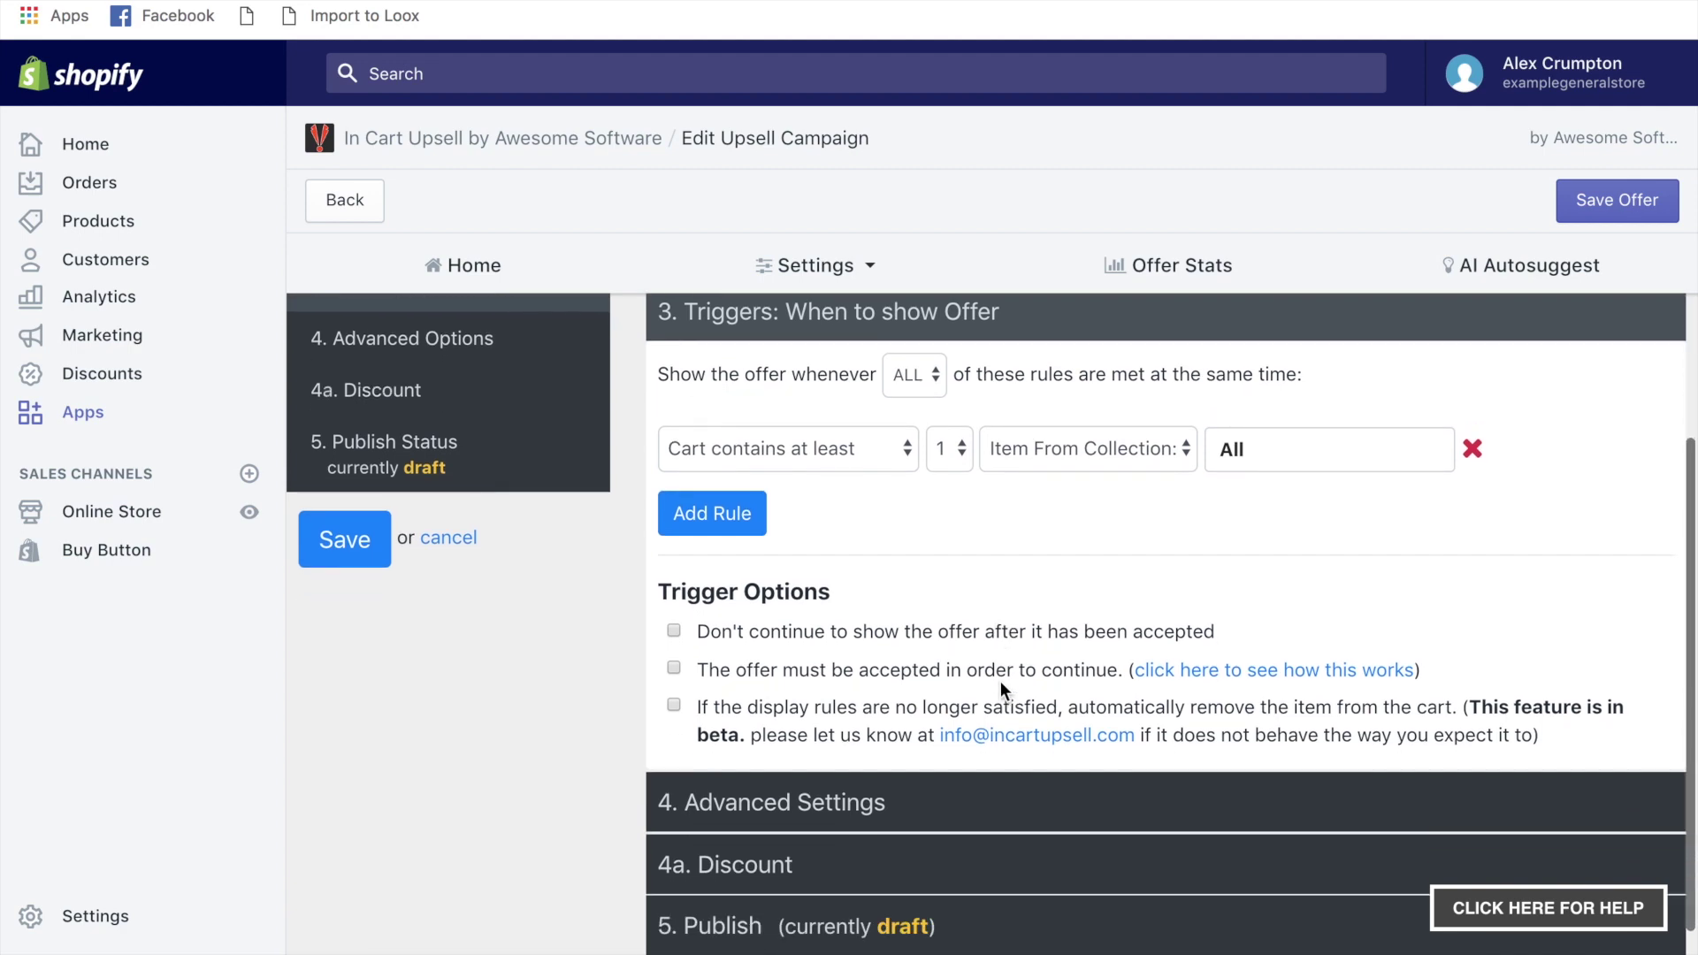
left_click(1582, 203)
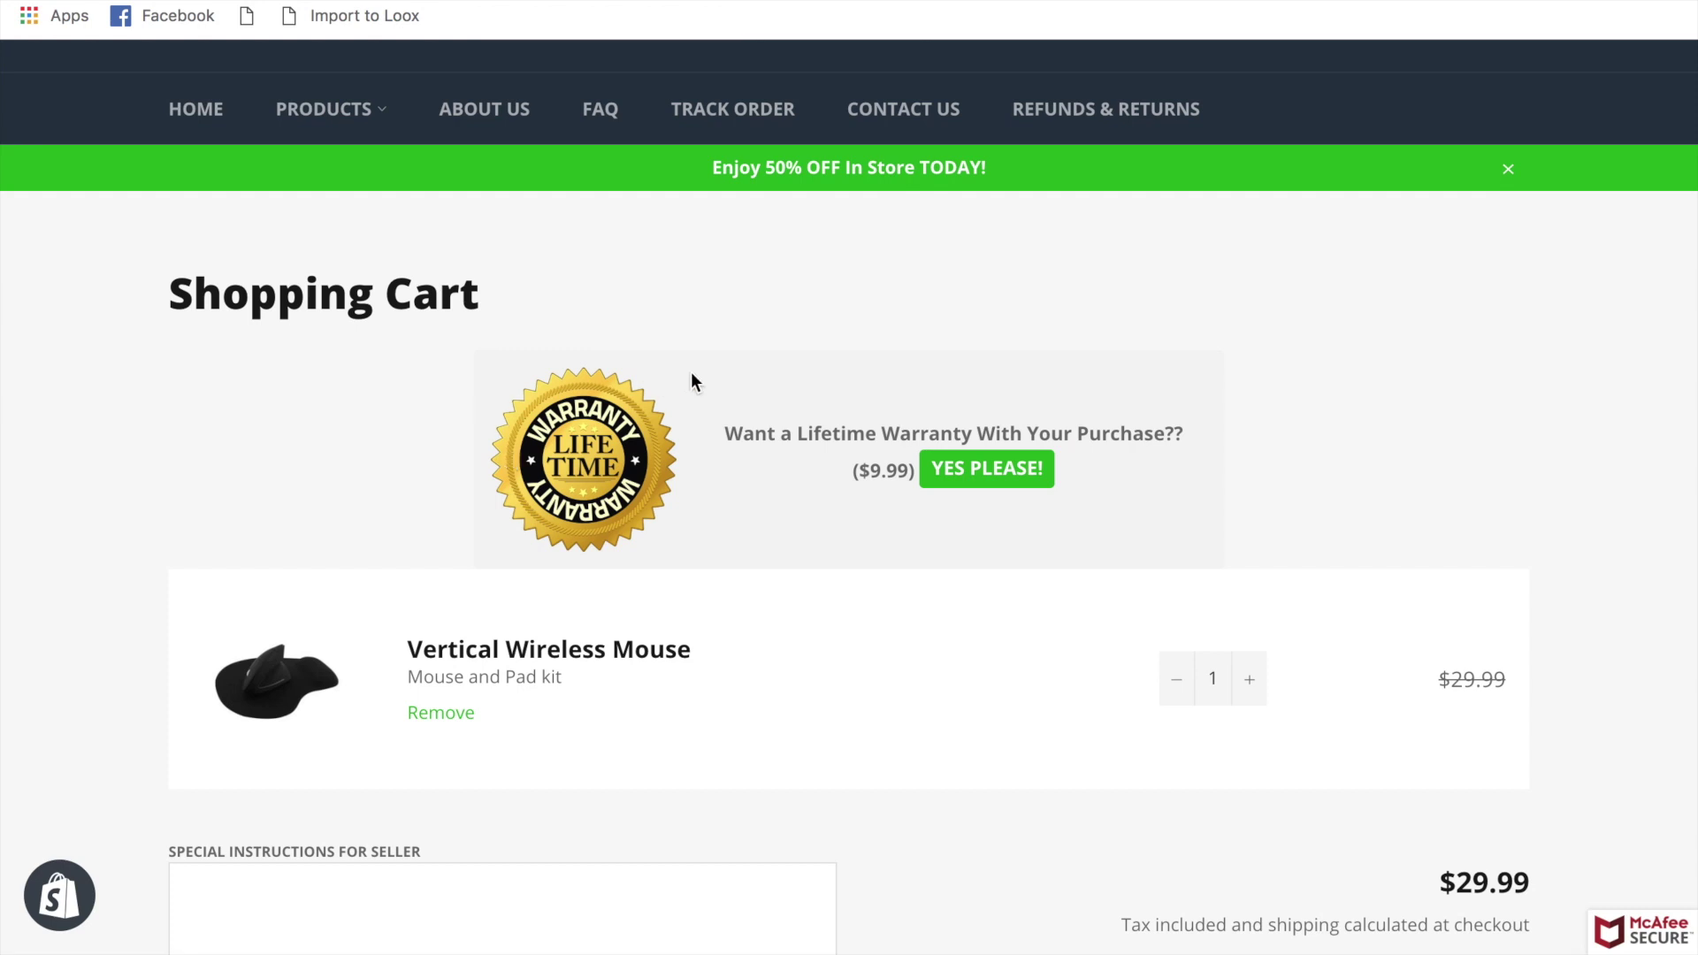
- Test the Warranty offer in the storefront cart by accepting the lifetime warranty for the Vertical Wireless Mouse
scroll(738, 347, "down", 2)
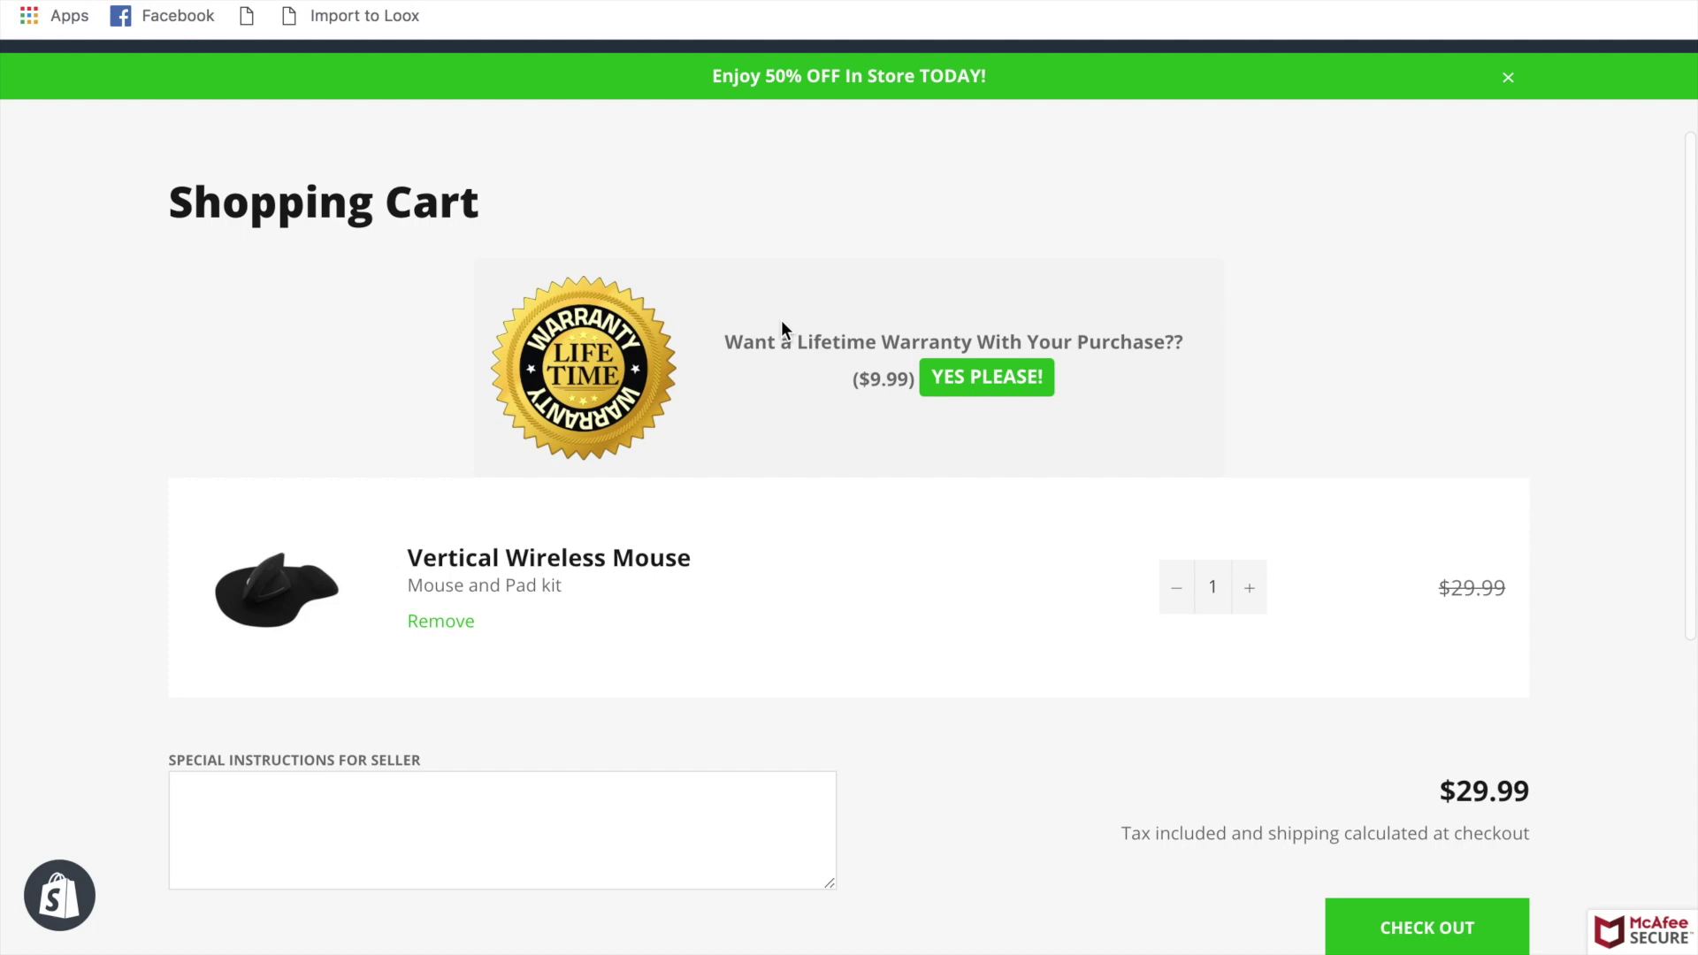
left_click(960, 372)
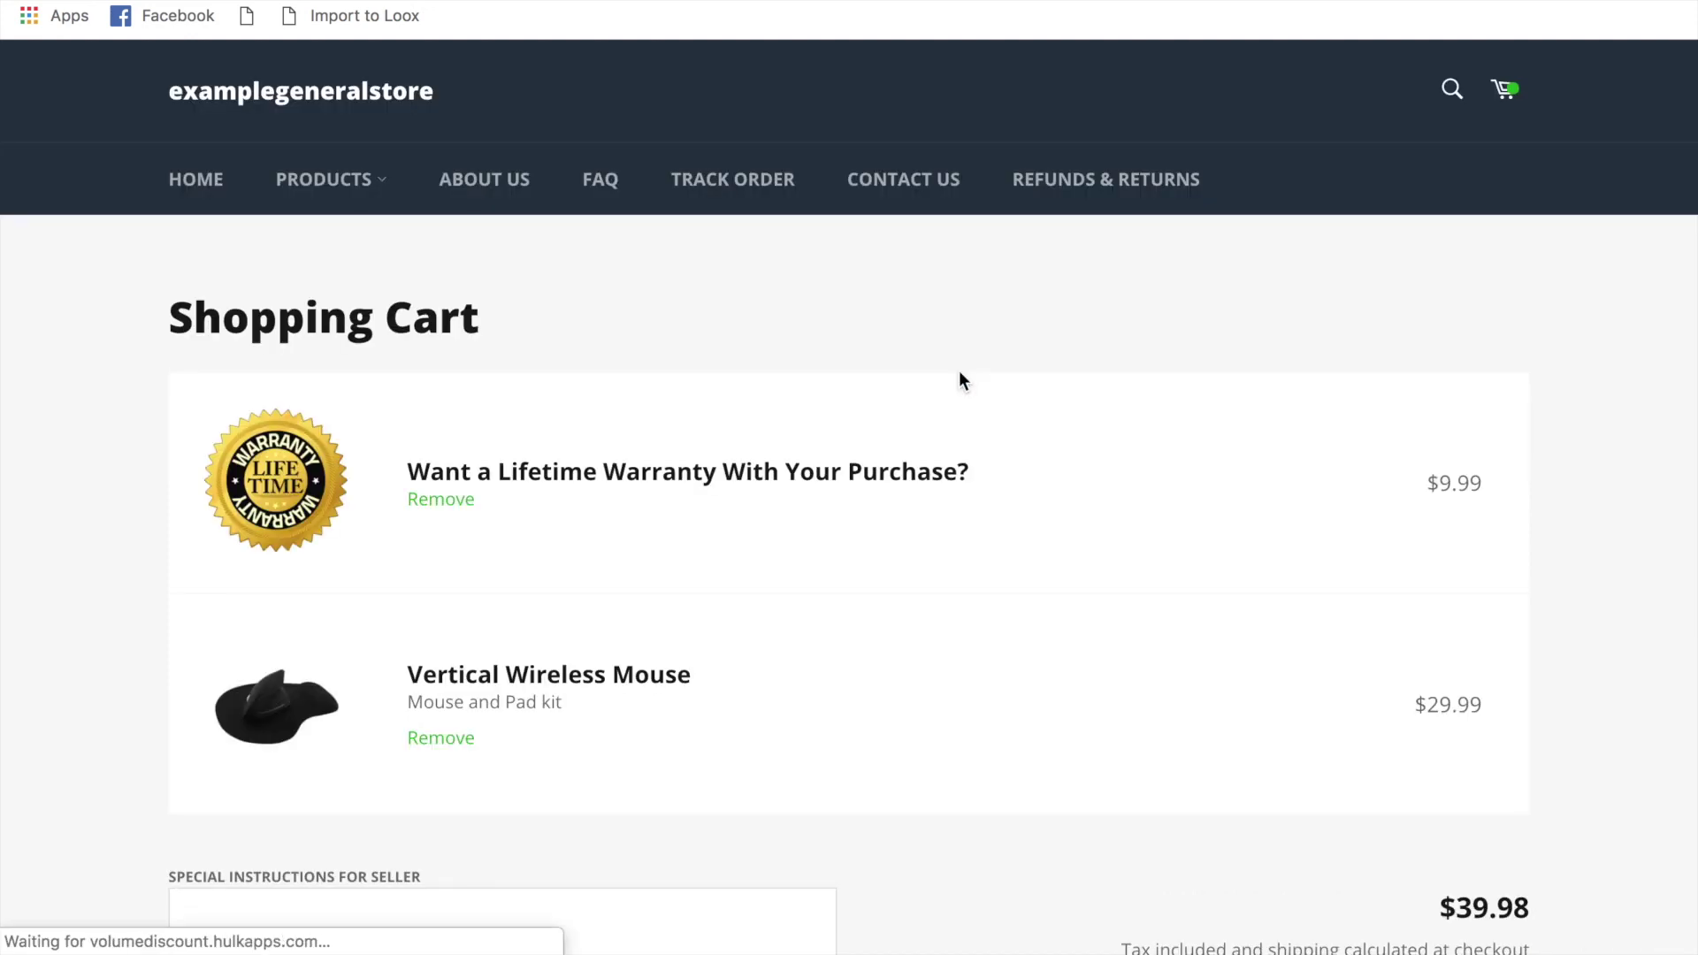
scroll(1086, 488, "down", 4)
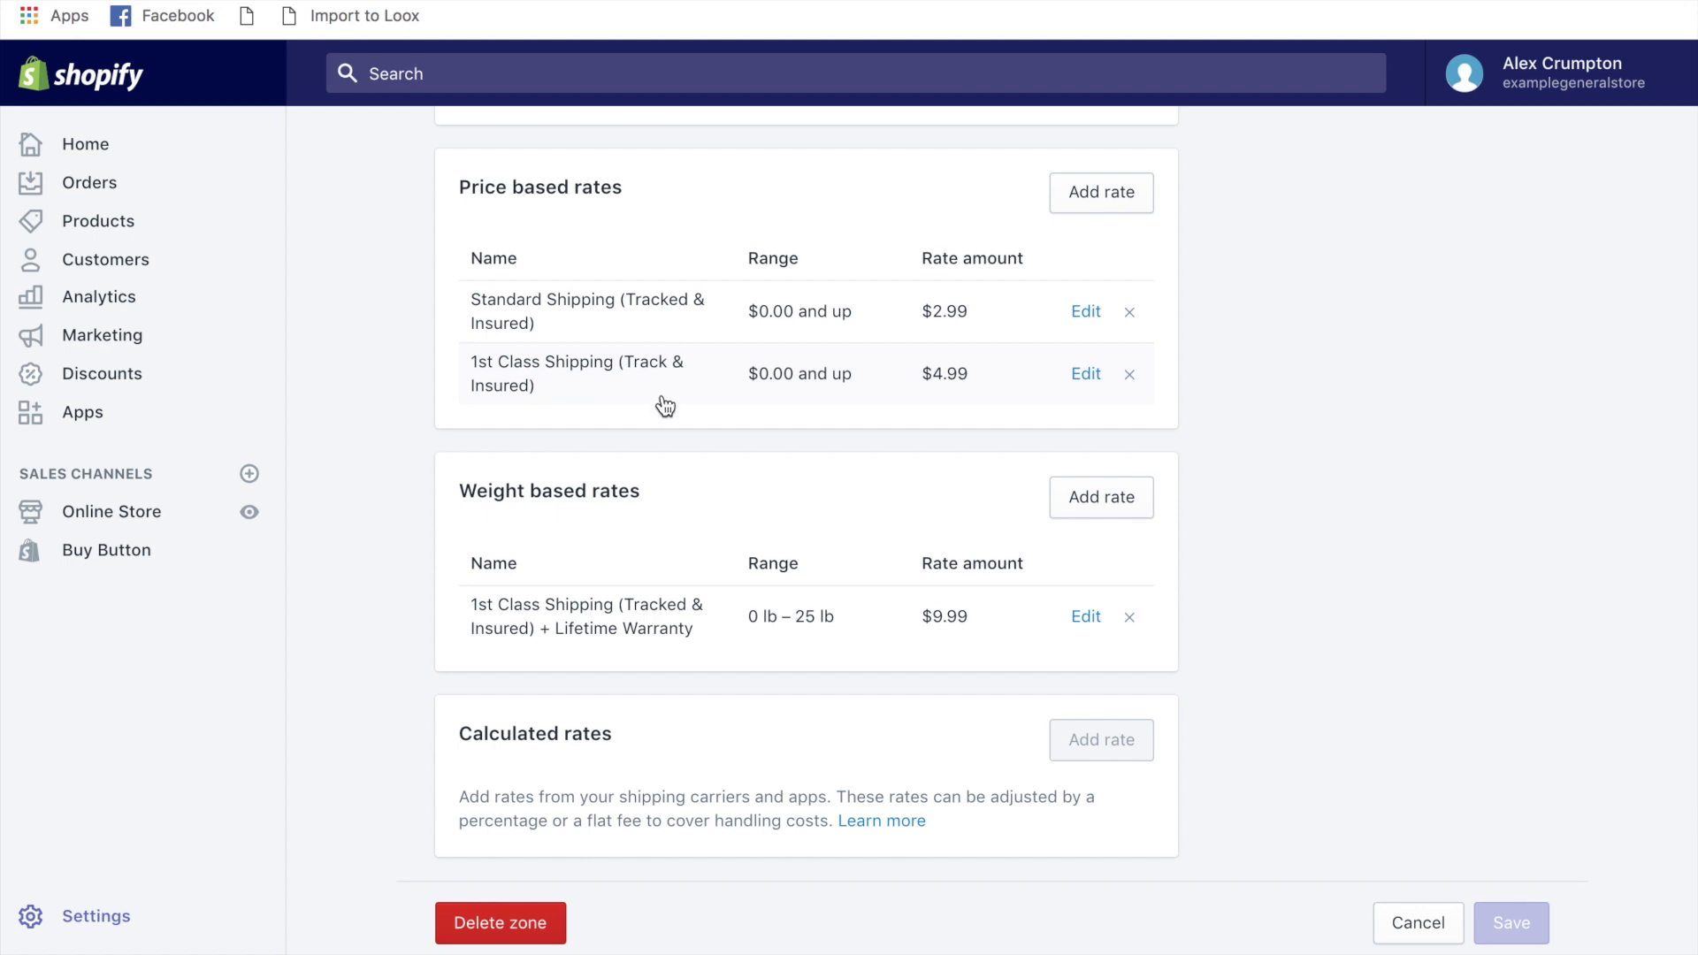
- Examine the shipping zone's price based and weight based rates in the Shopify admin, including the Lifetime Warranty rate
scroll(664, 398, "down", 1)
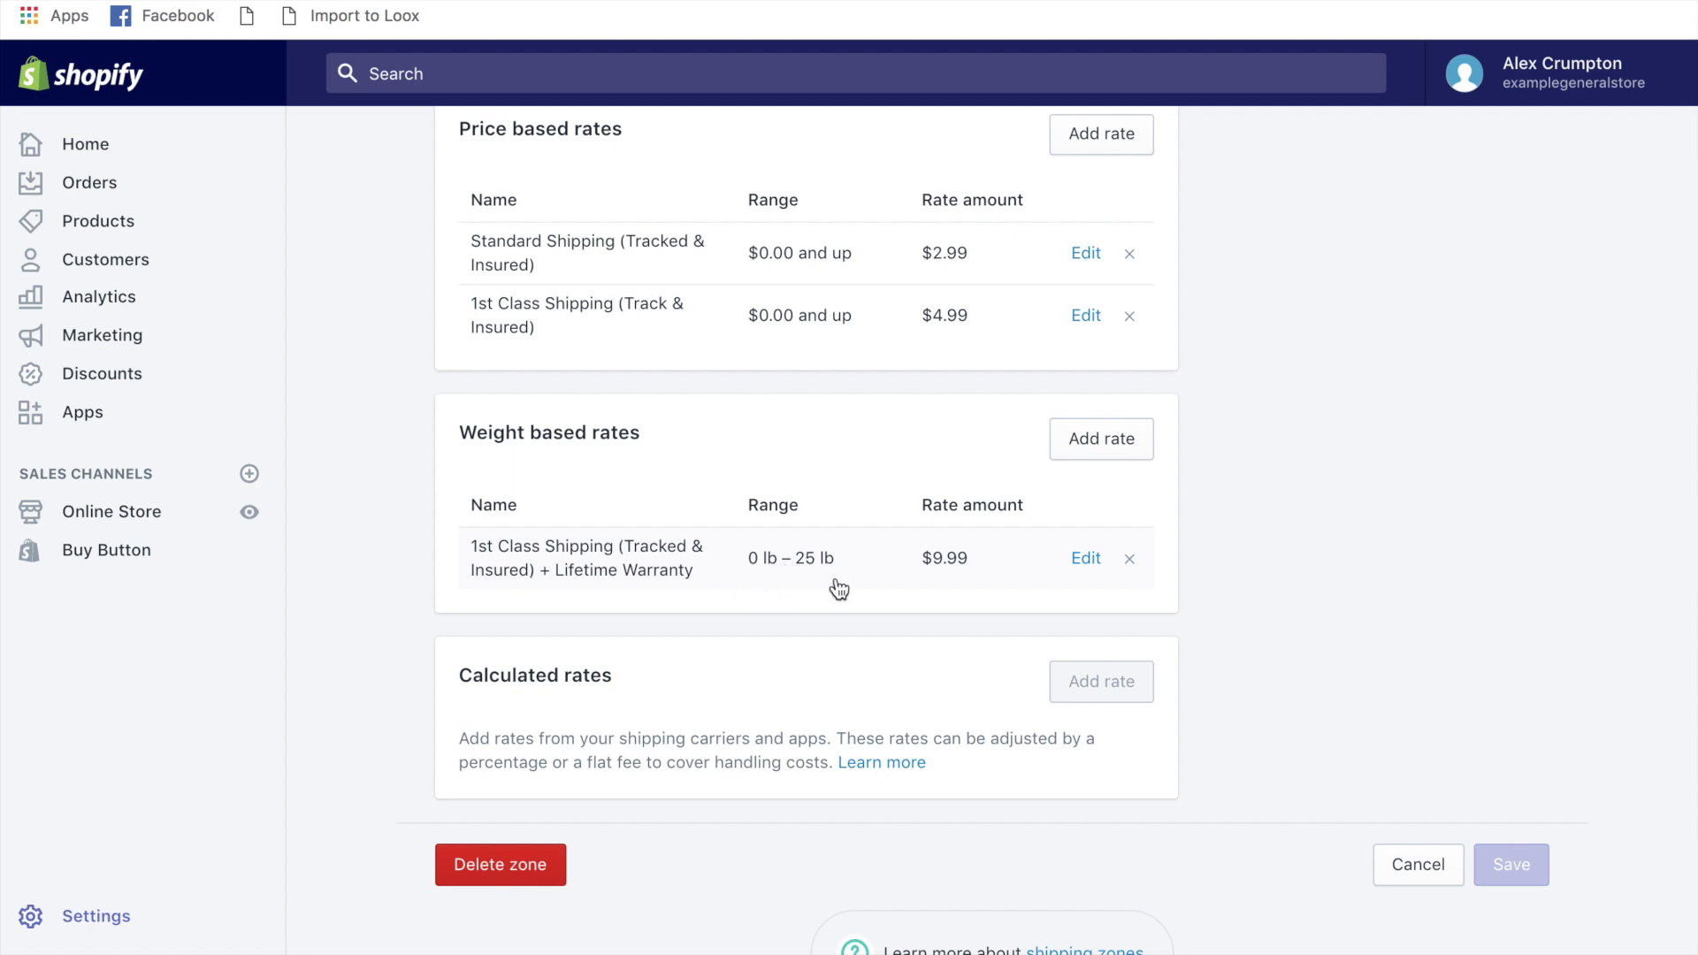
scroll(530, 590, "down", 1)
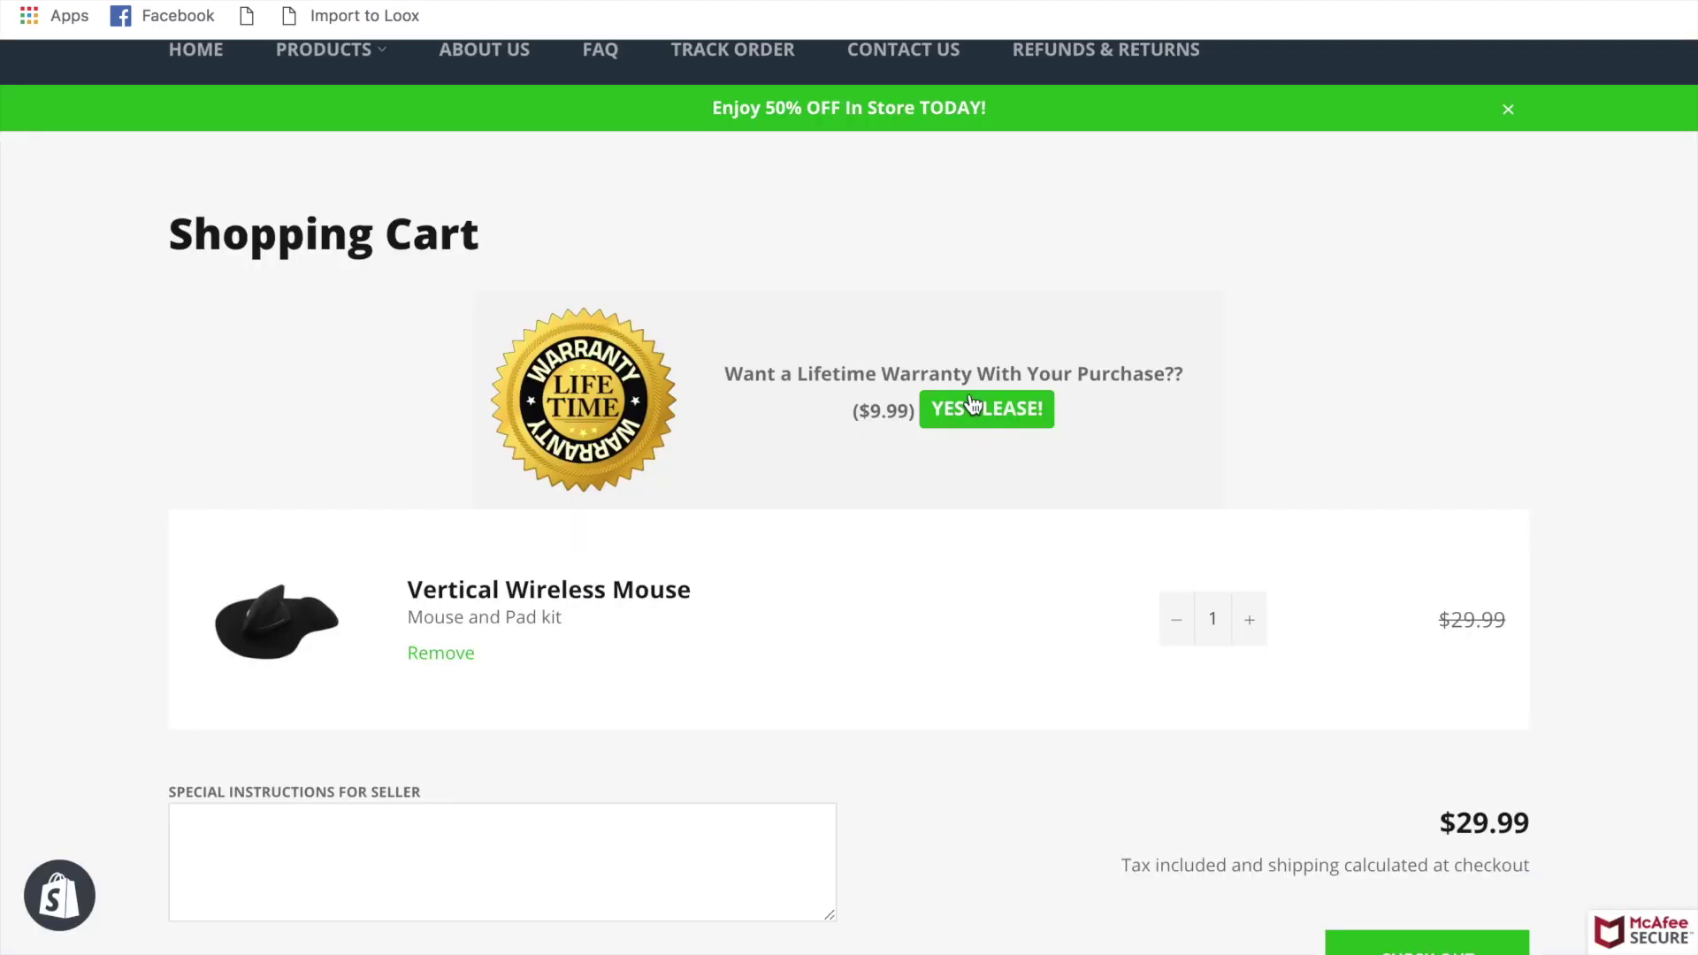
- Accept the warranty offer in the storefront cart and proceed to checkout to check the order items and shipping methods
left_click(967, 408)
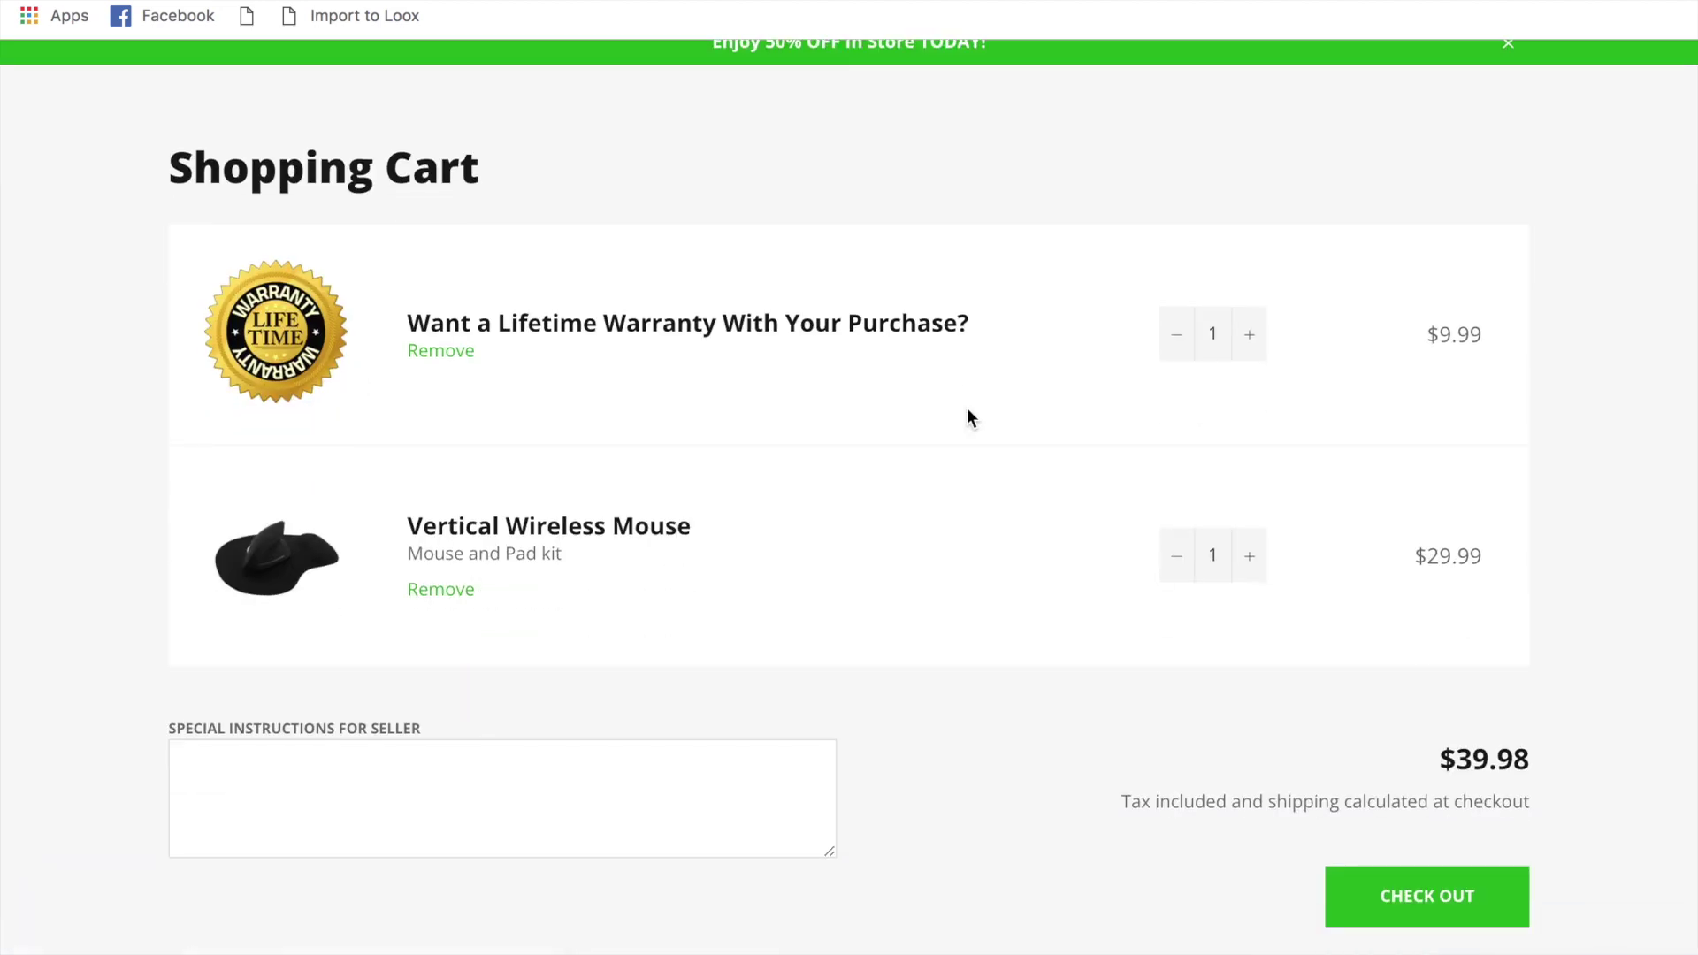
scroll(1425, 856, "down", 2)
left_click(1409, 759)
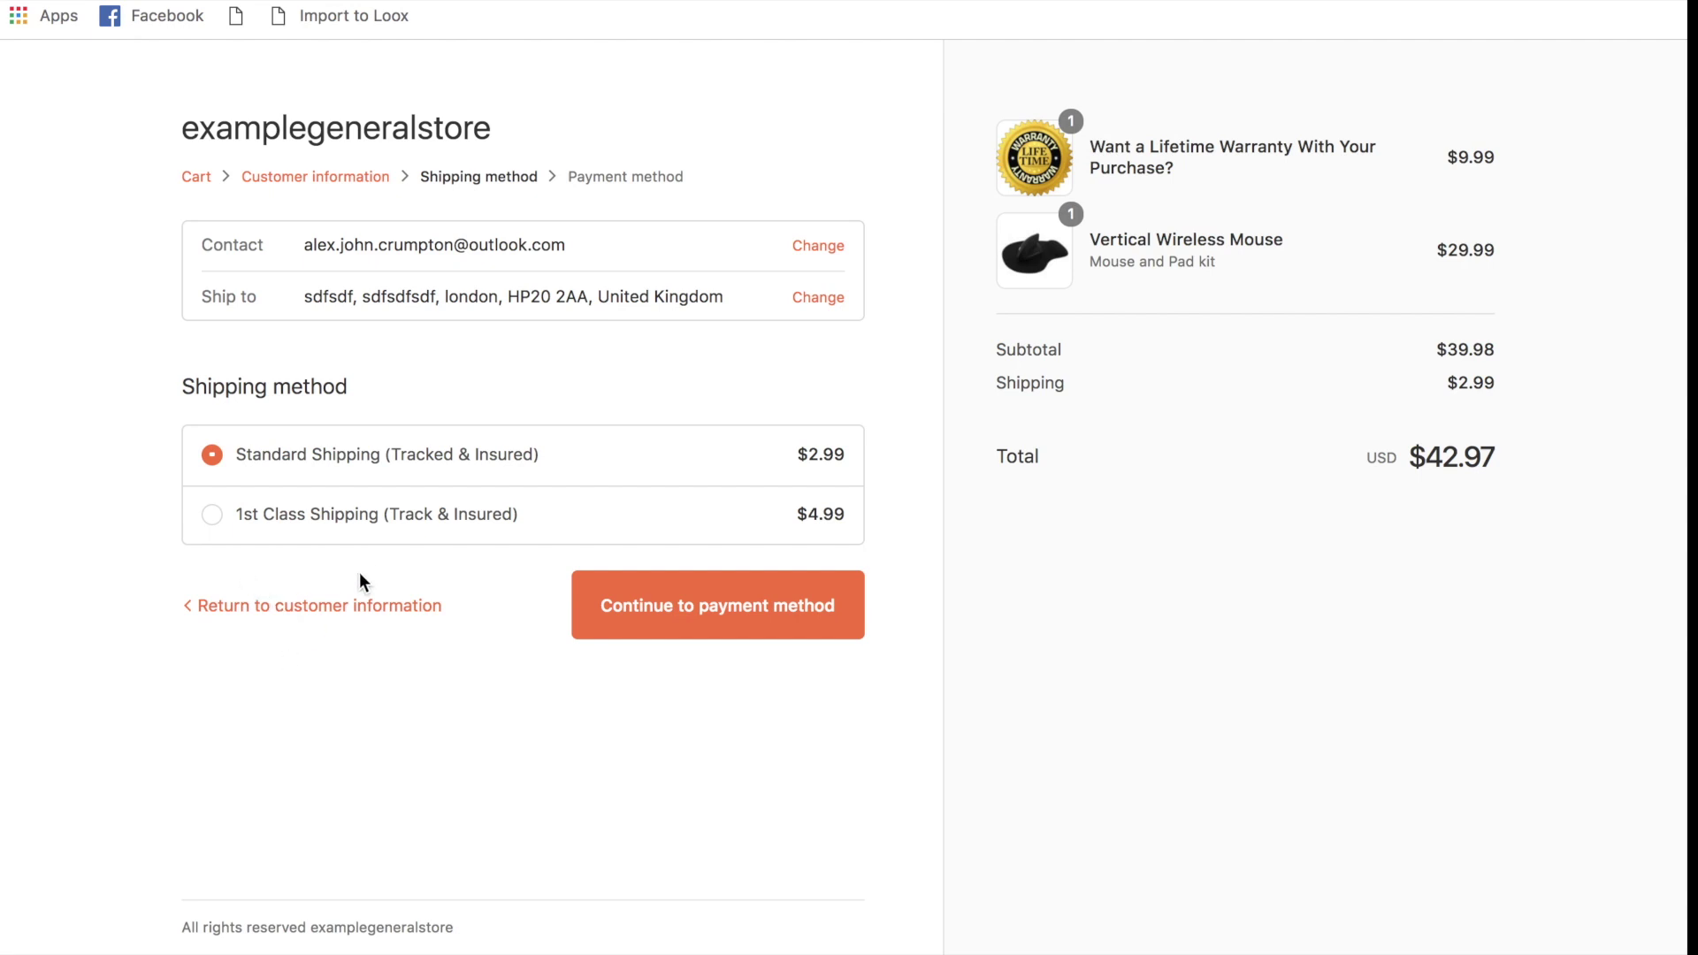
left_click_drag(1509, 151, 1213, 151)
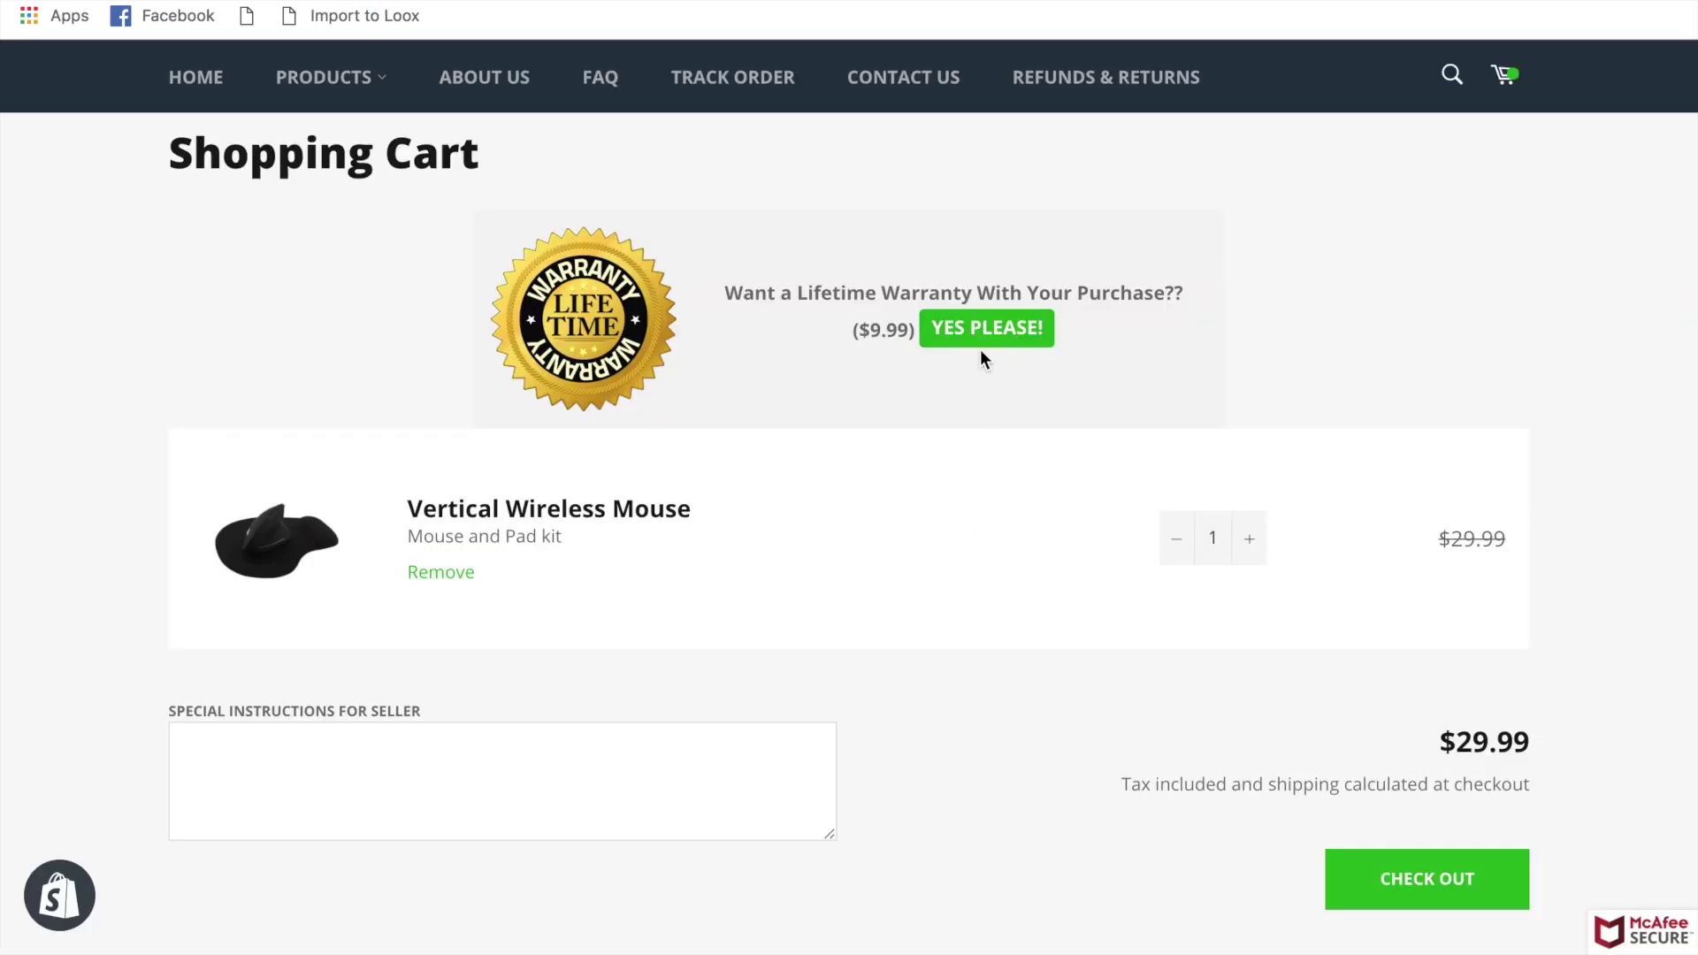
- Check out the mouse without the warranty product and select "1st Class Shipping (Tracked & Insured) + Lifetime Warranty"
left_click(1396, 885)
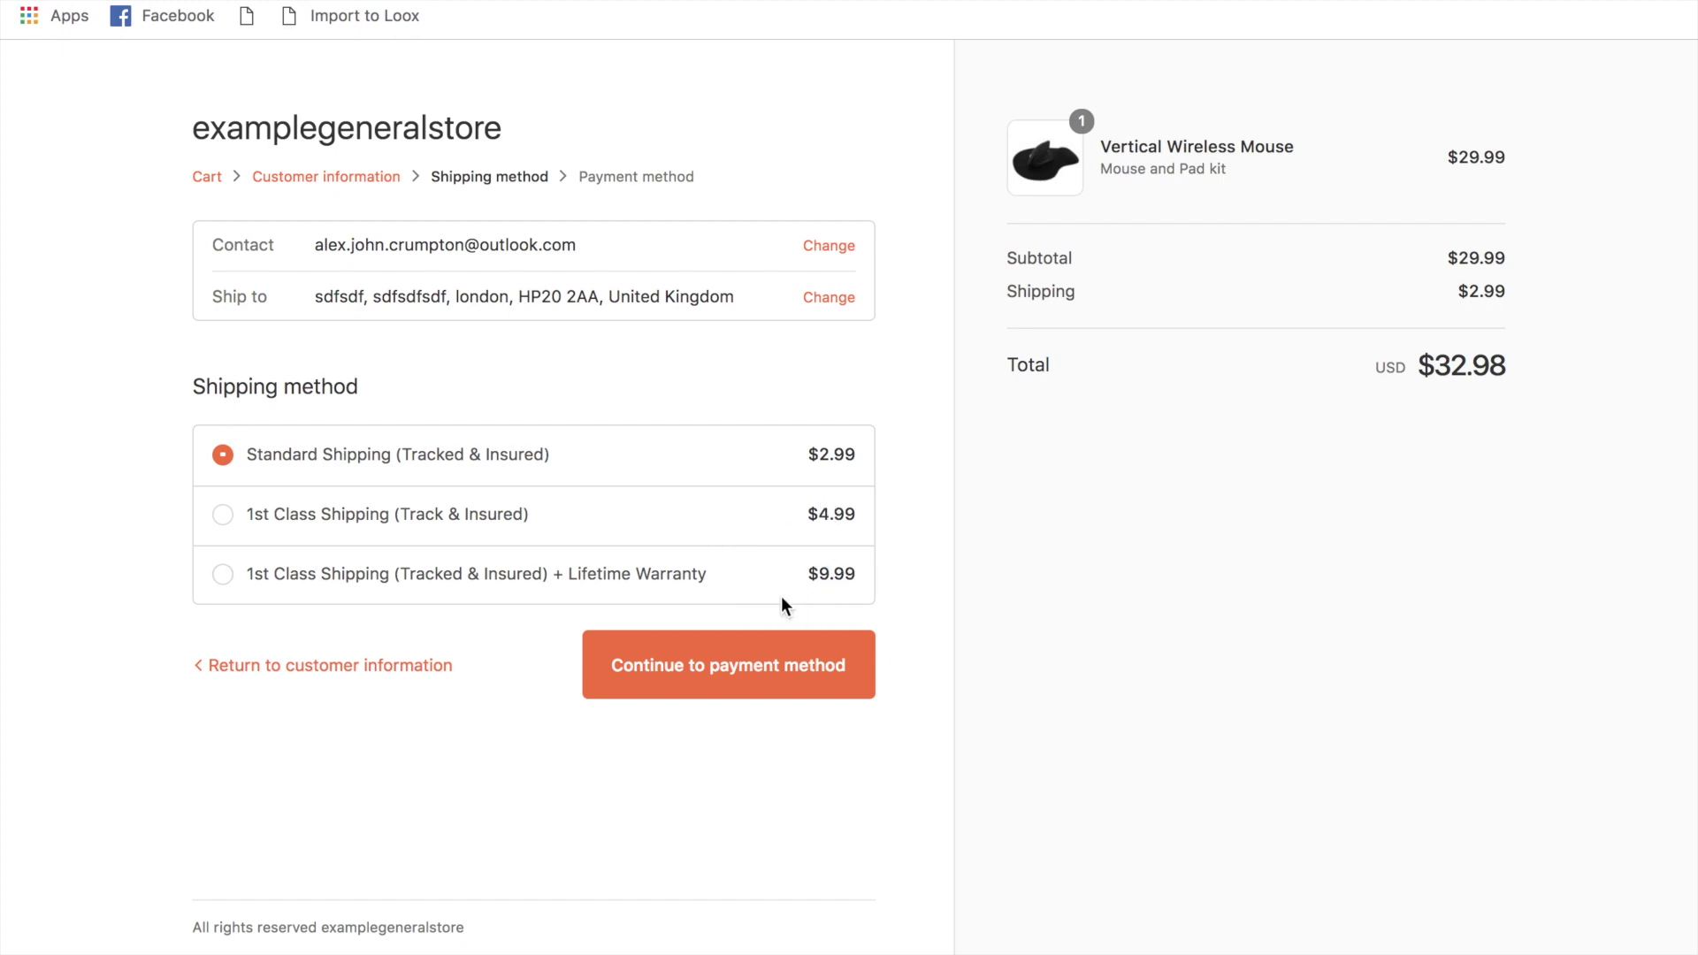
left_click(223, 580)
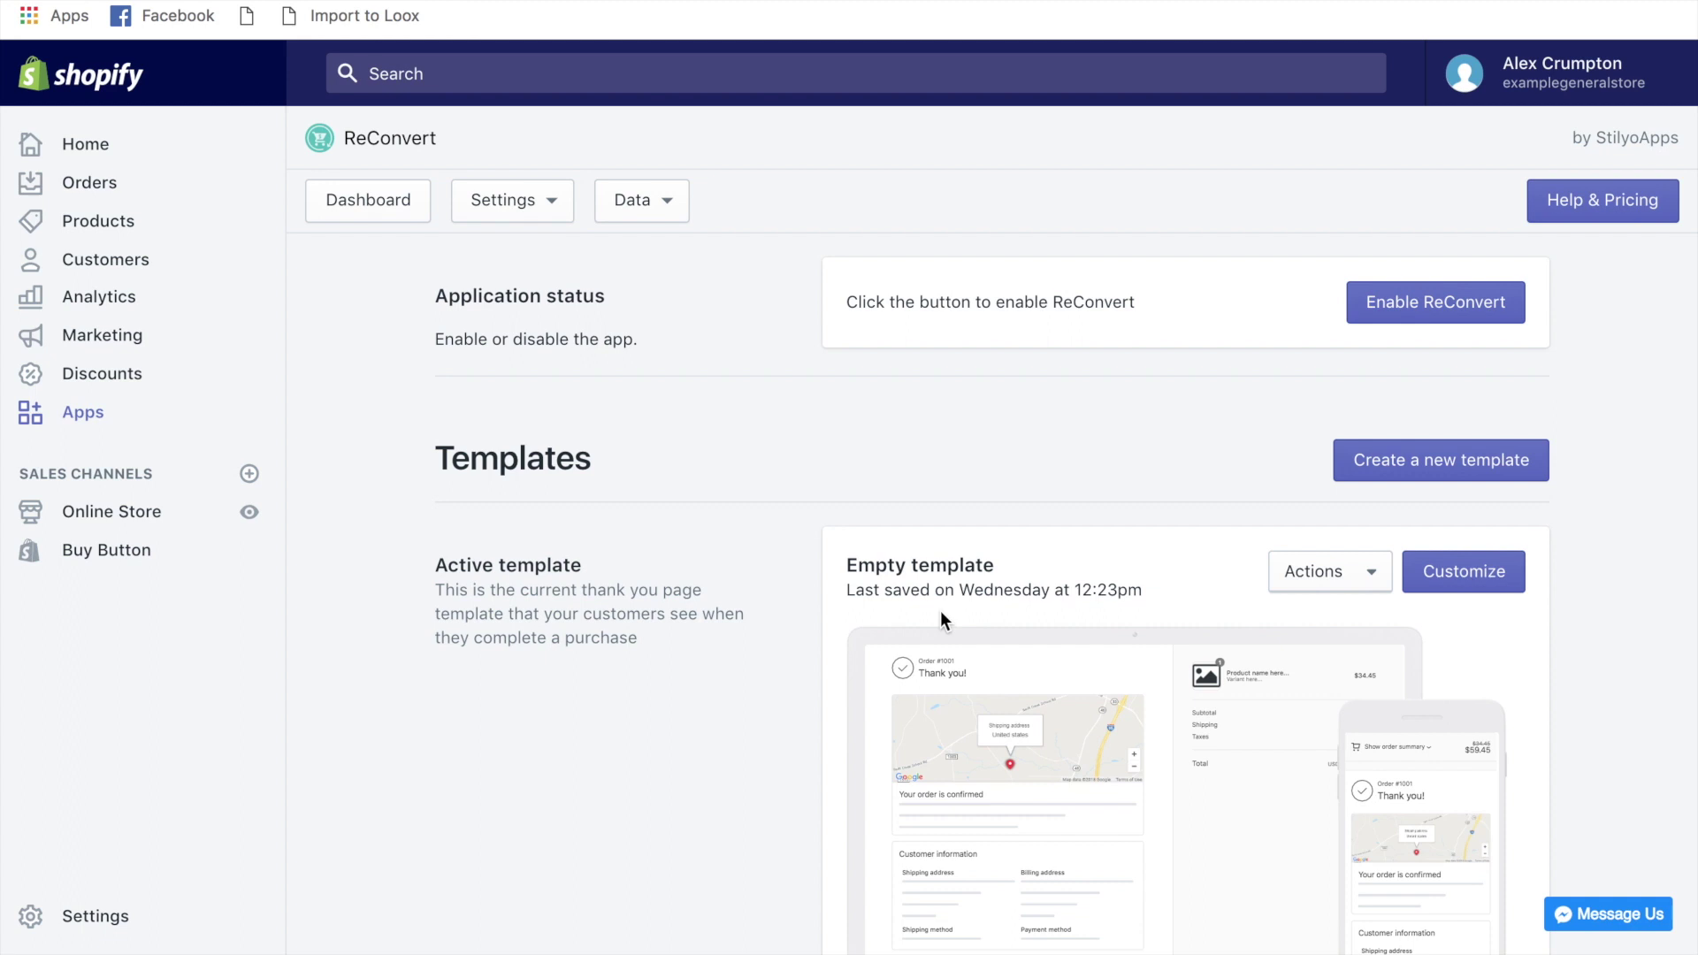
- Create an empty thank-you page template in ReConvert and examine its layout in desktop and mobile preview
left_click(1354, 466)
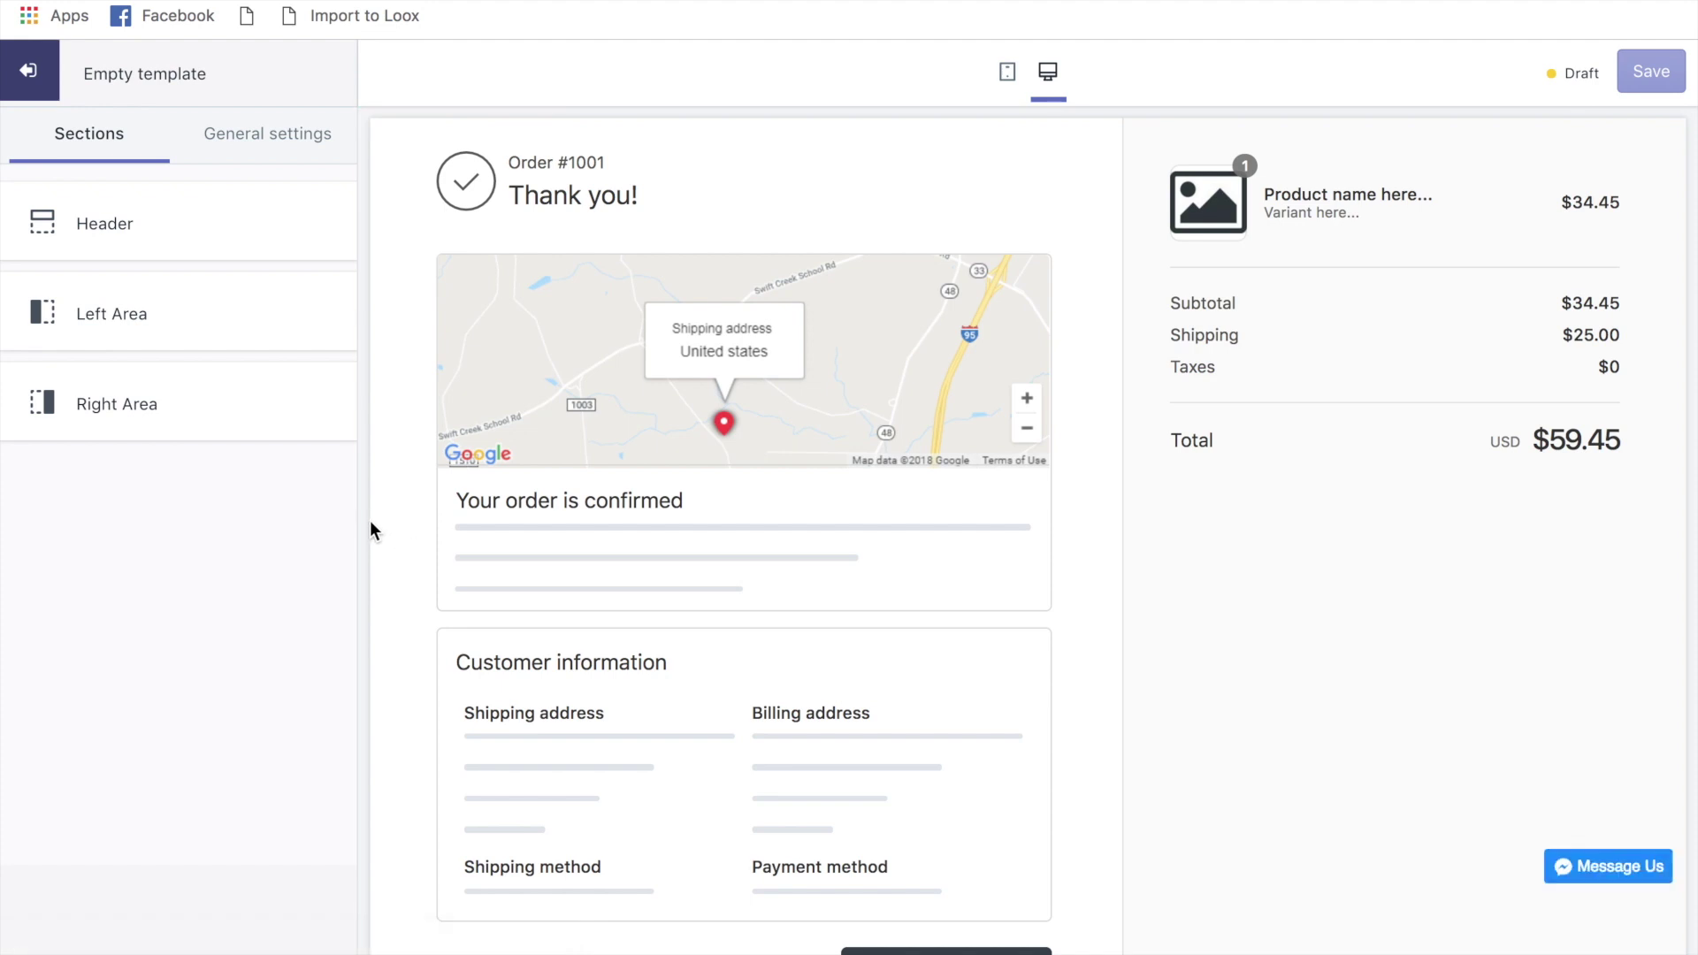
scroll(370, 520, "down", 5)
scroll(370, 520, "up", 5)
scroll(427, 514, "down", 5)
scroll(428, 520, "up", 1)
scroll(427, 520, "down", 1)
scroll(427, 520, "up", 5)
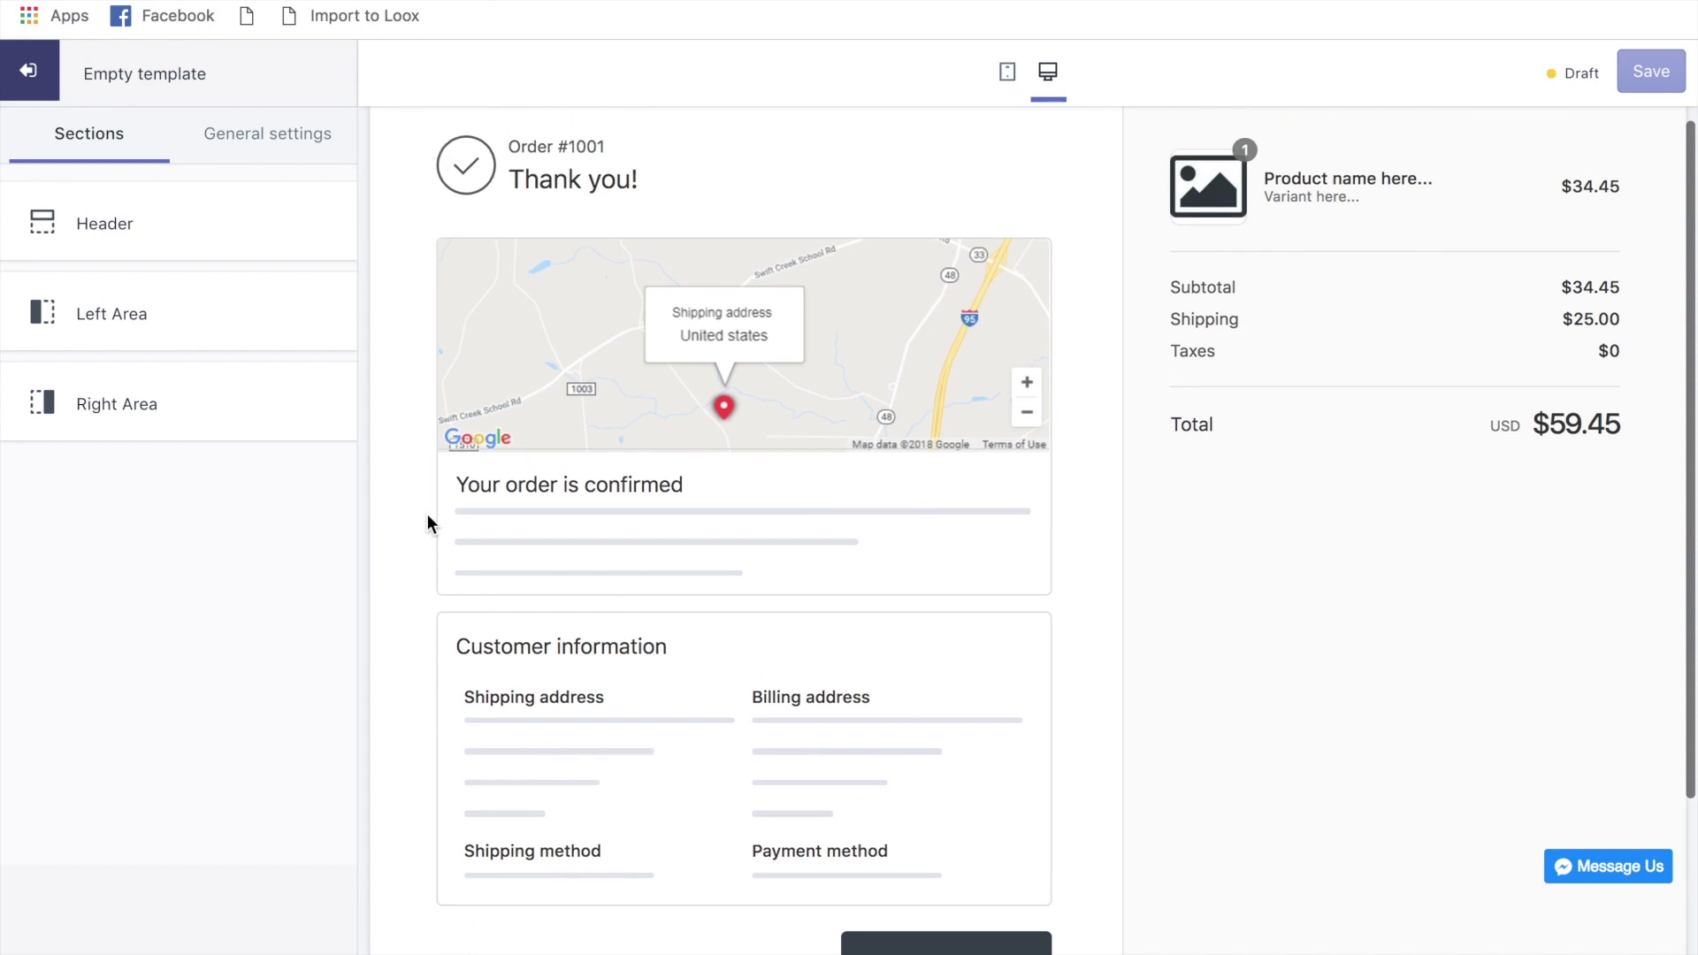
scroll(427, 522, "down", 3)
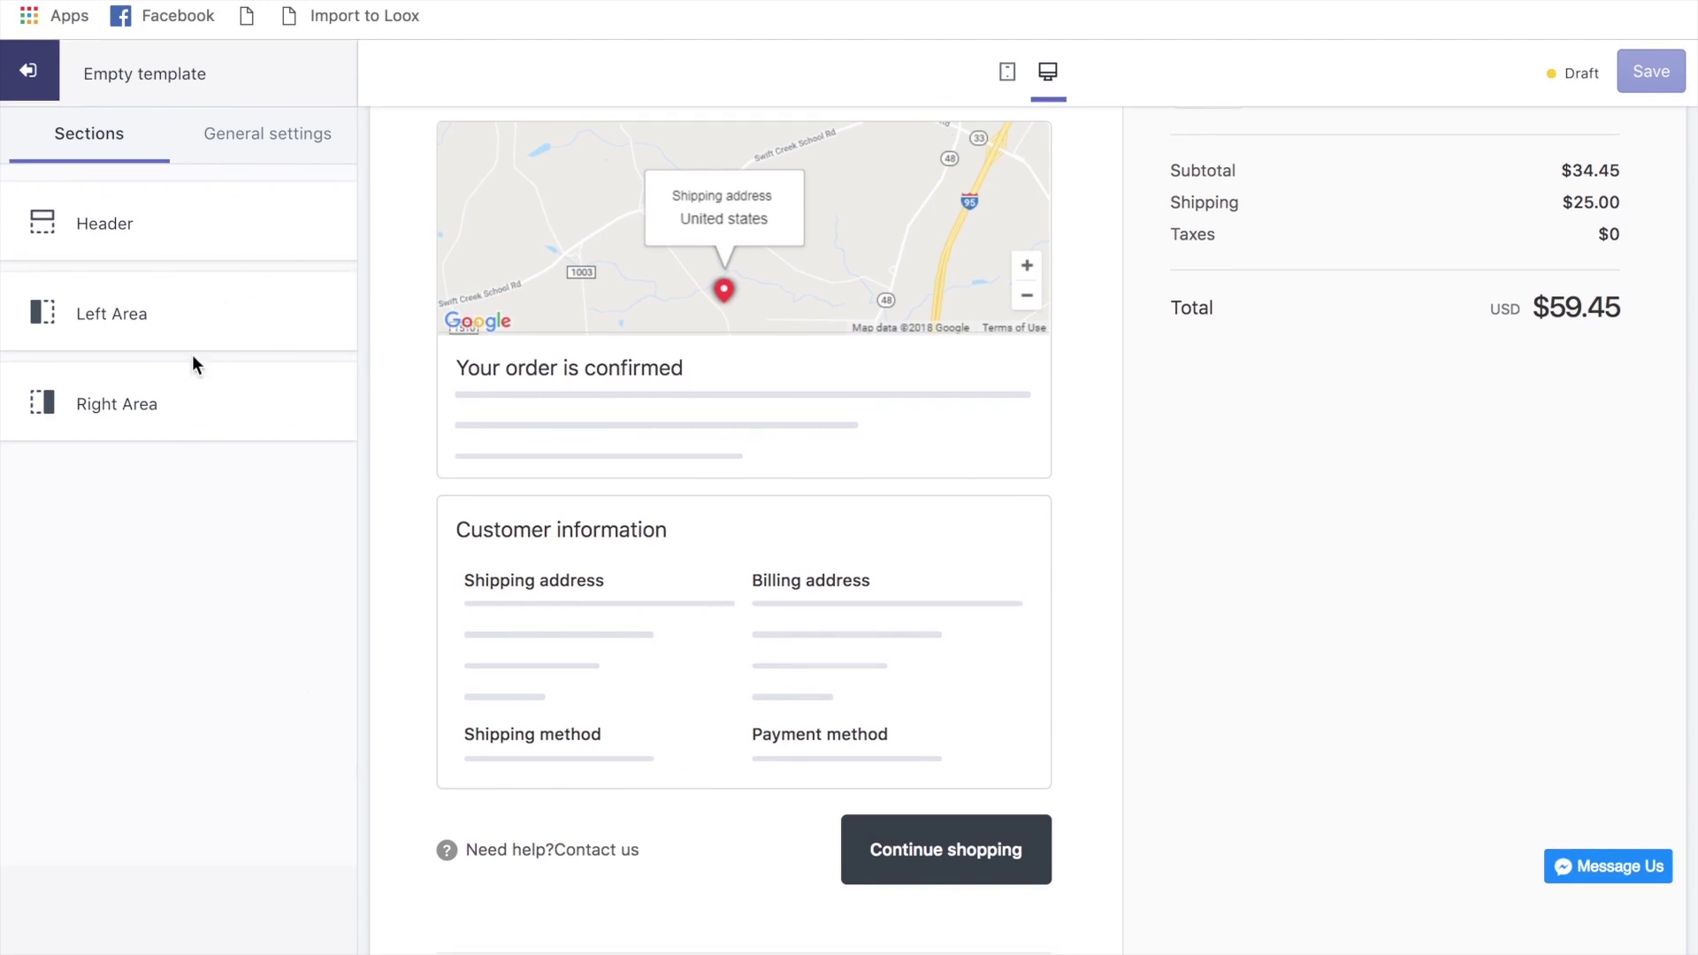
left_click(262, 139)
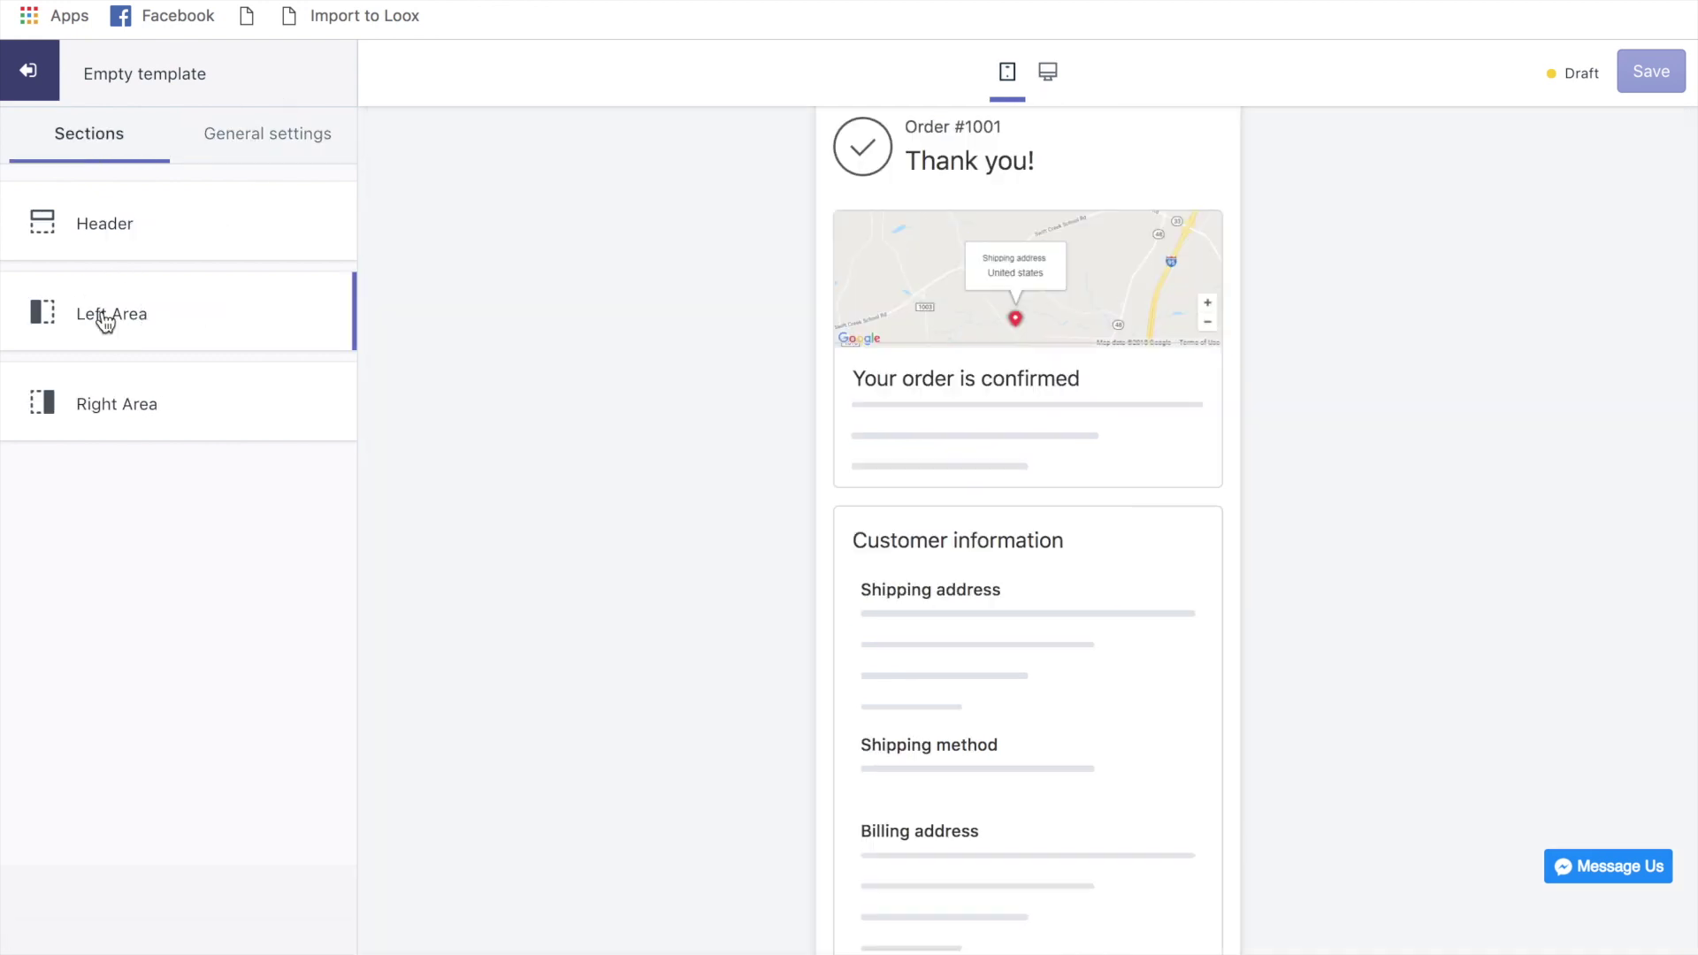
- Add a Reorder section to the template's Left Area
left_click(105, 321)
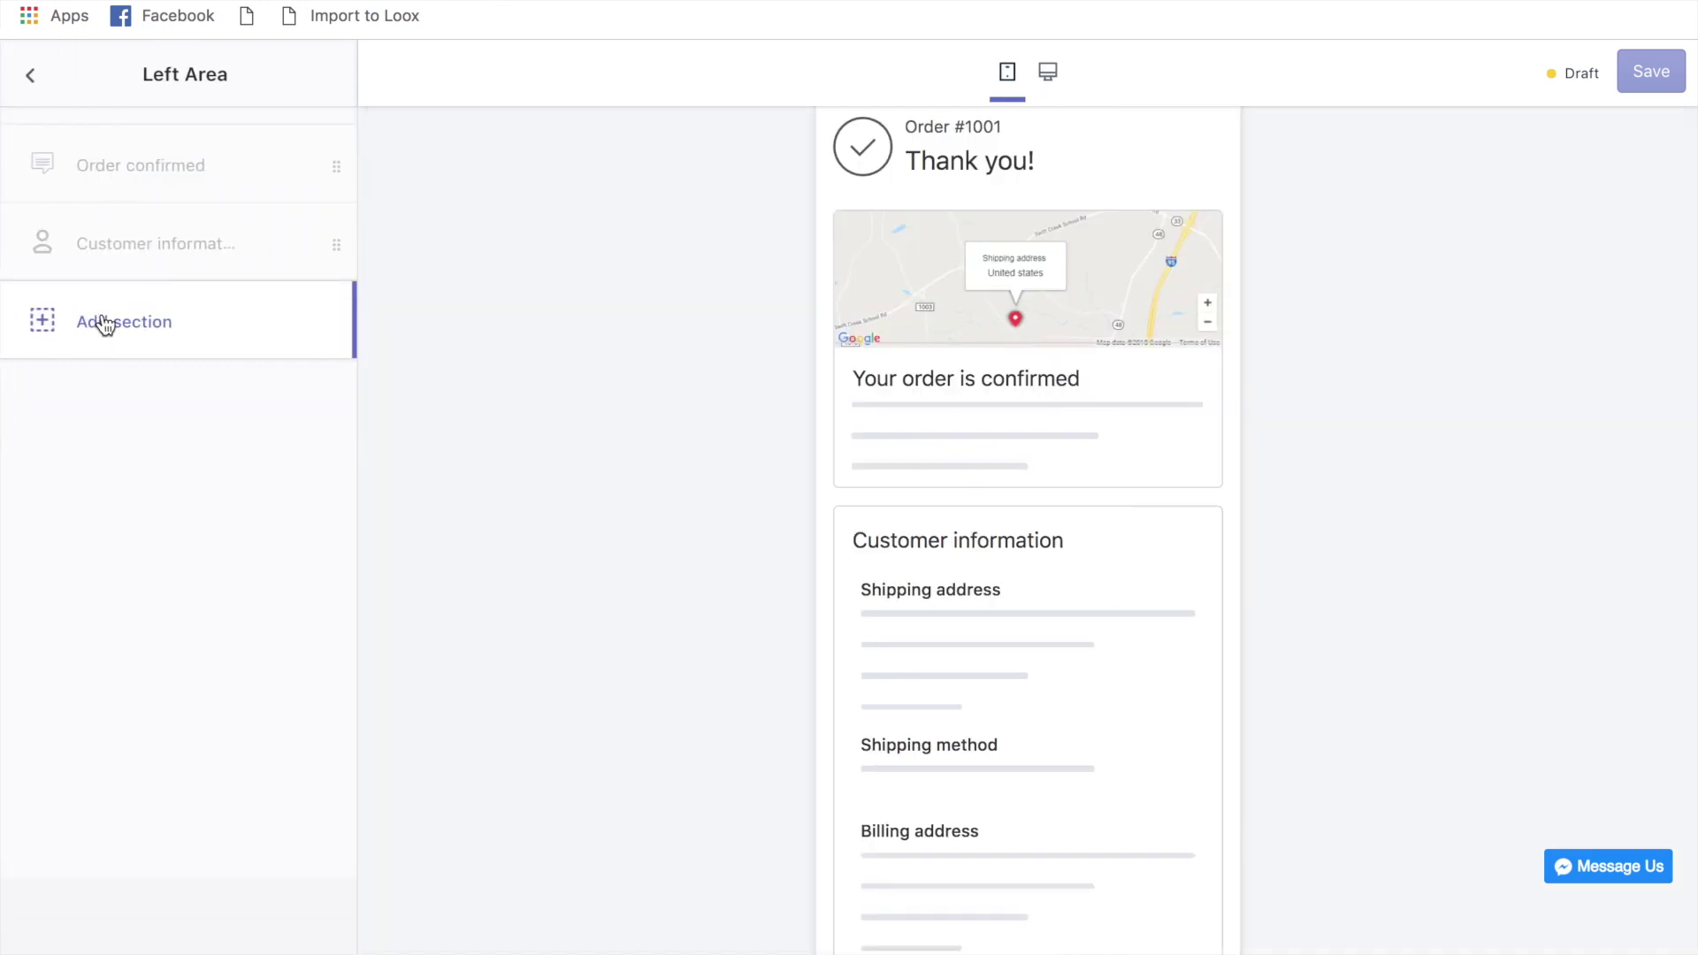
left_click(105, 324)
scroll(113, 495, "down", 1)
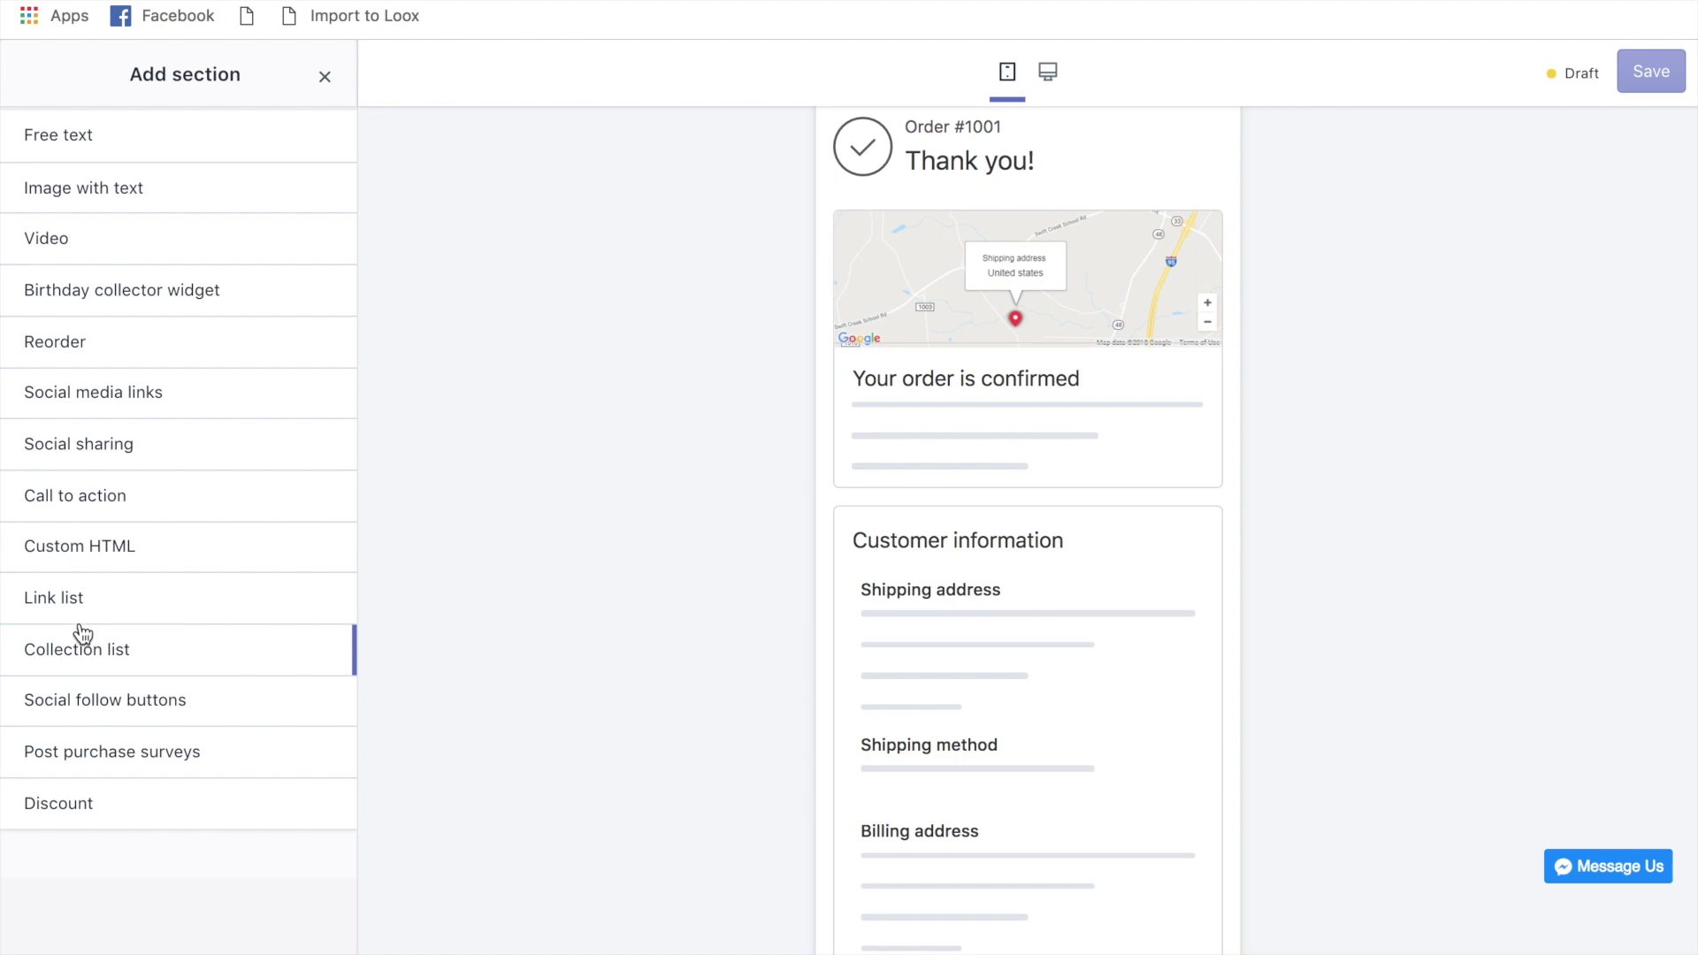
scroll(201, 566, "up", 1)
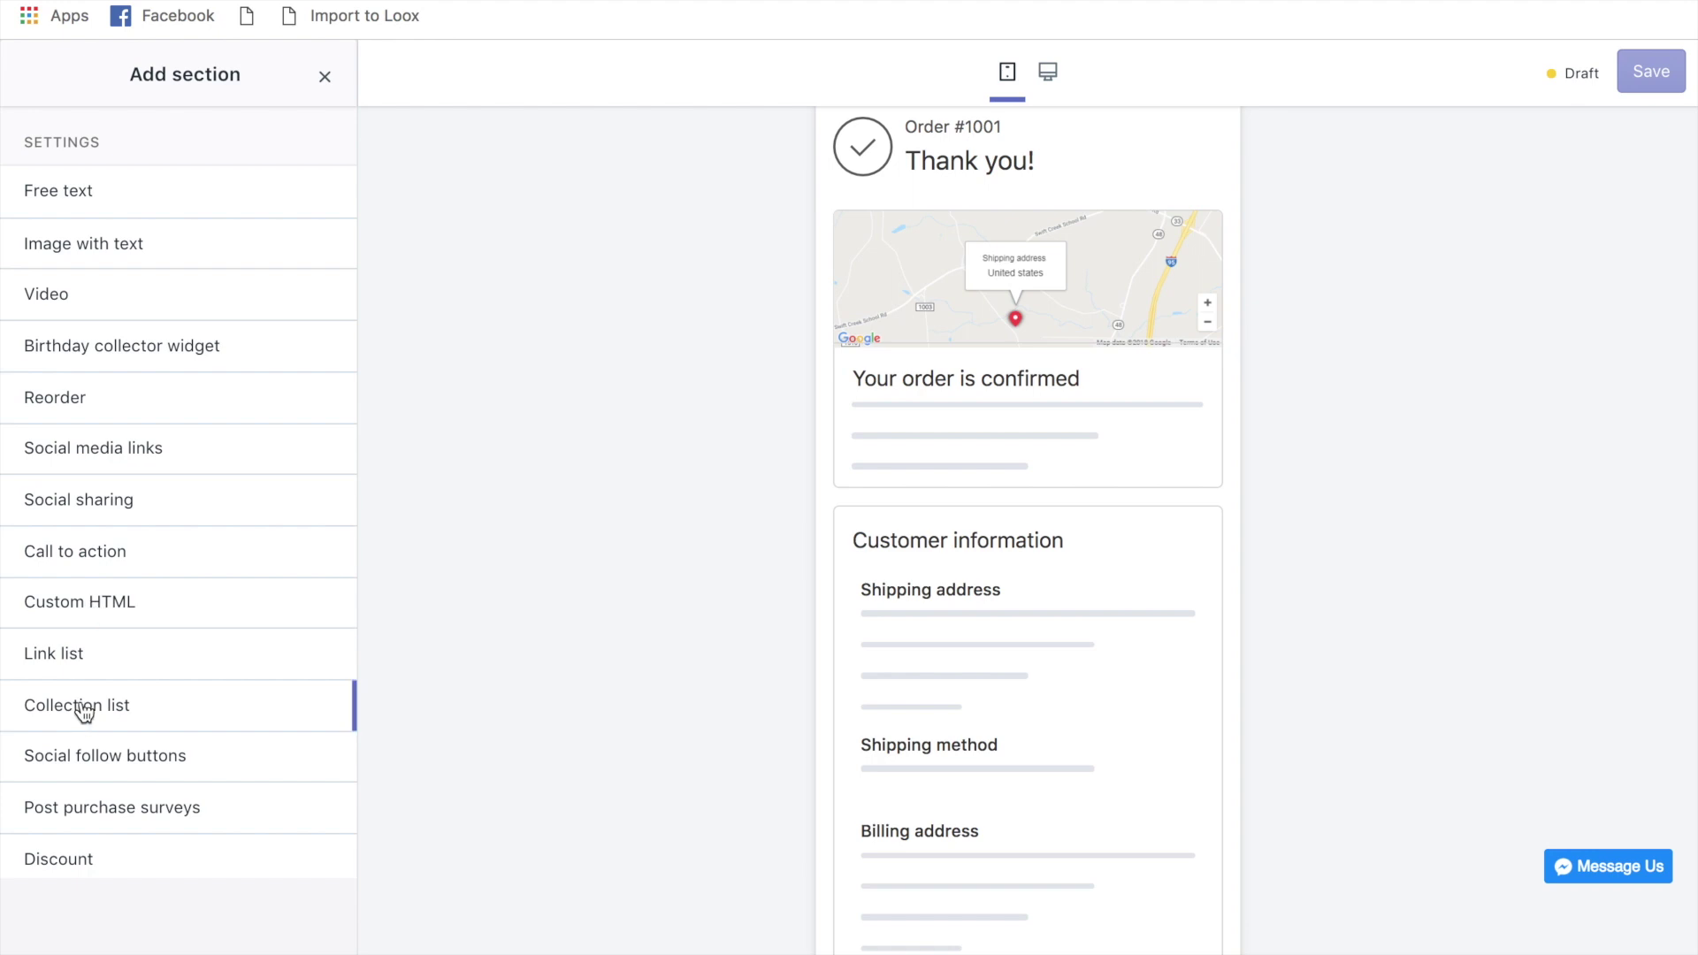
left_click(91, 406)
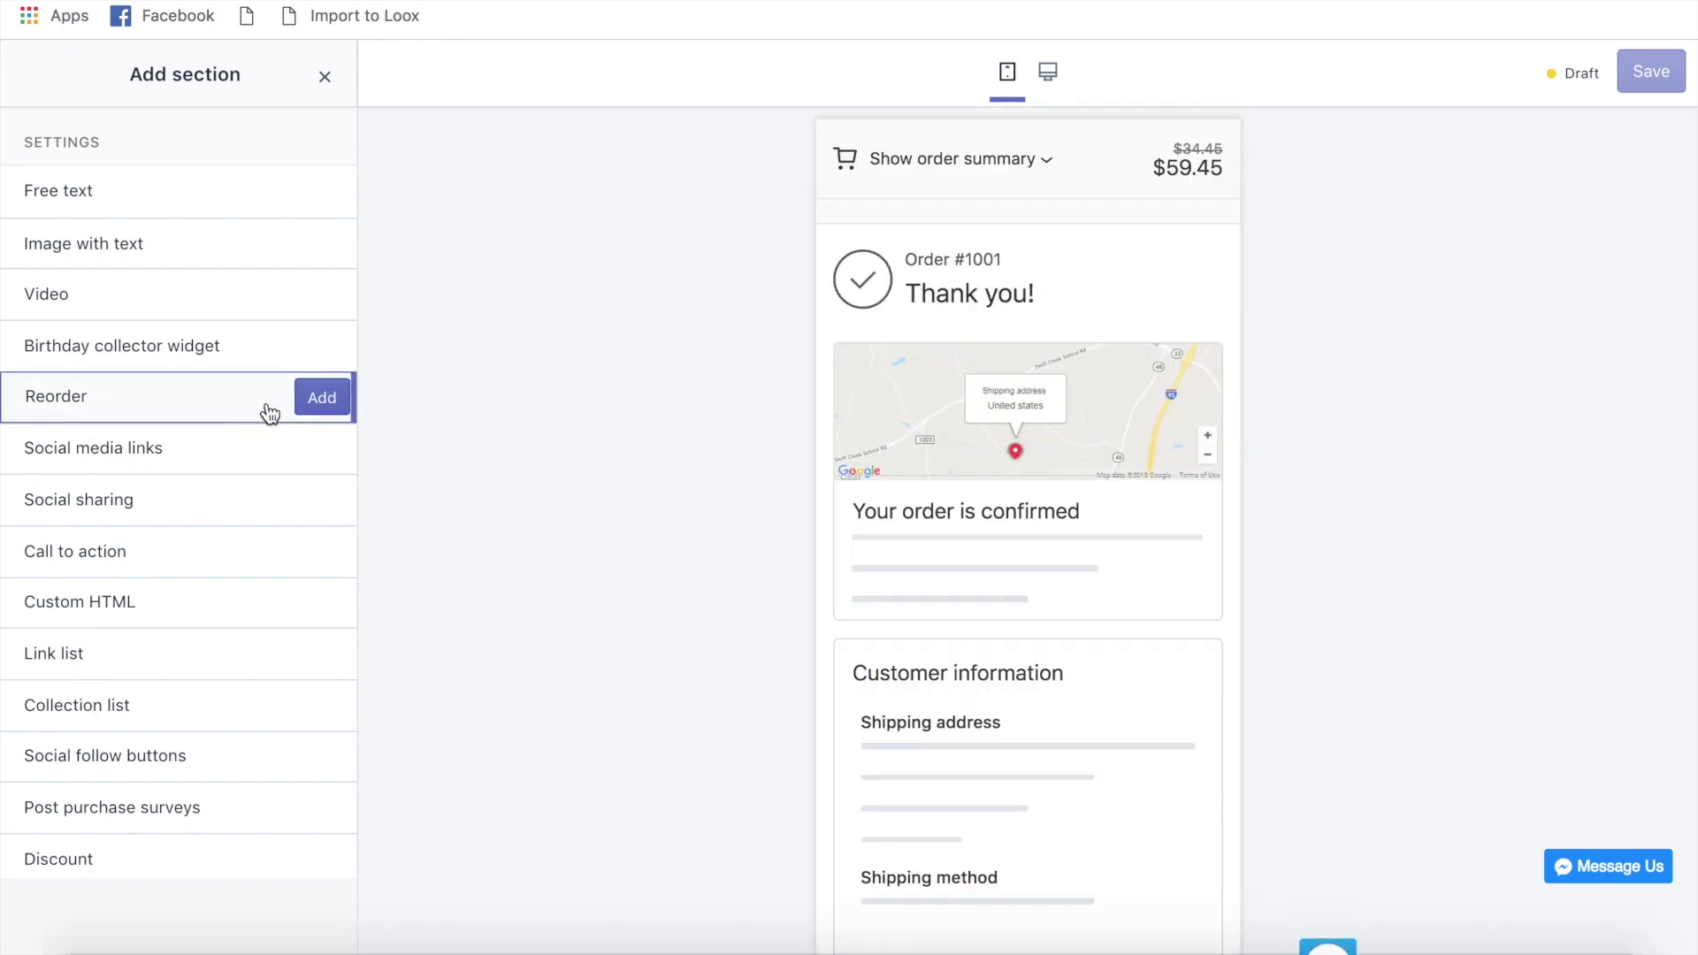
left_click(305, 401)
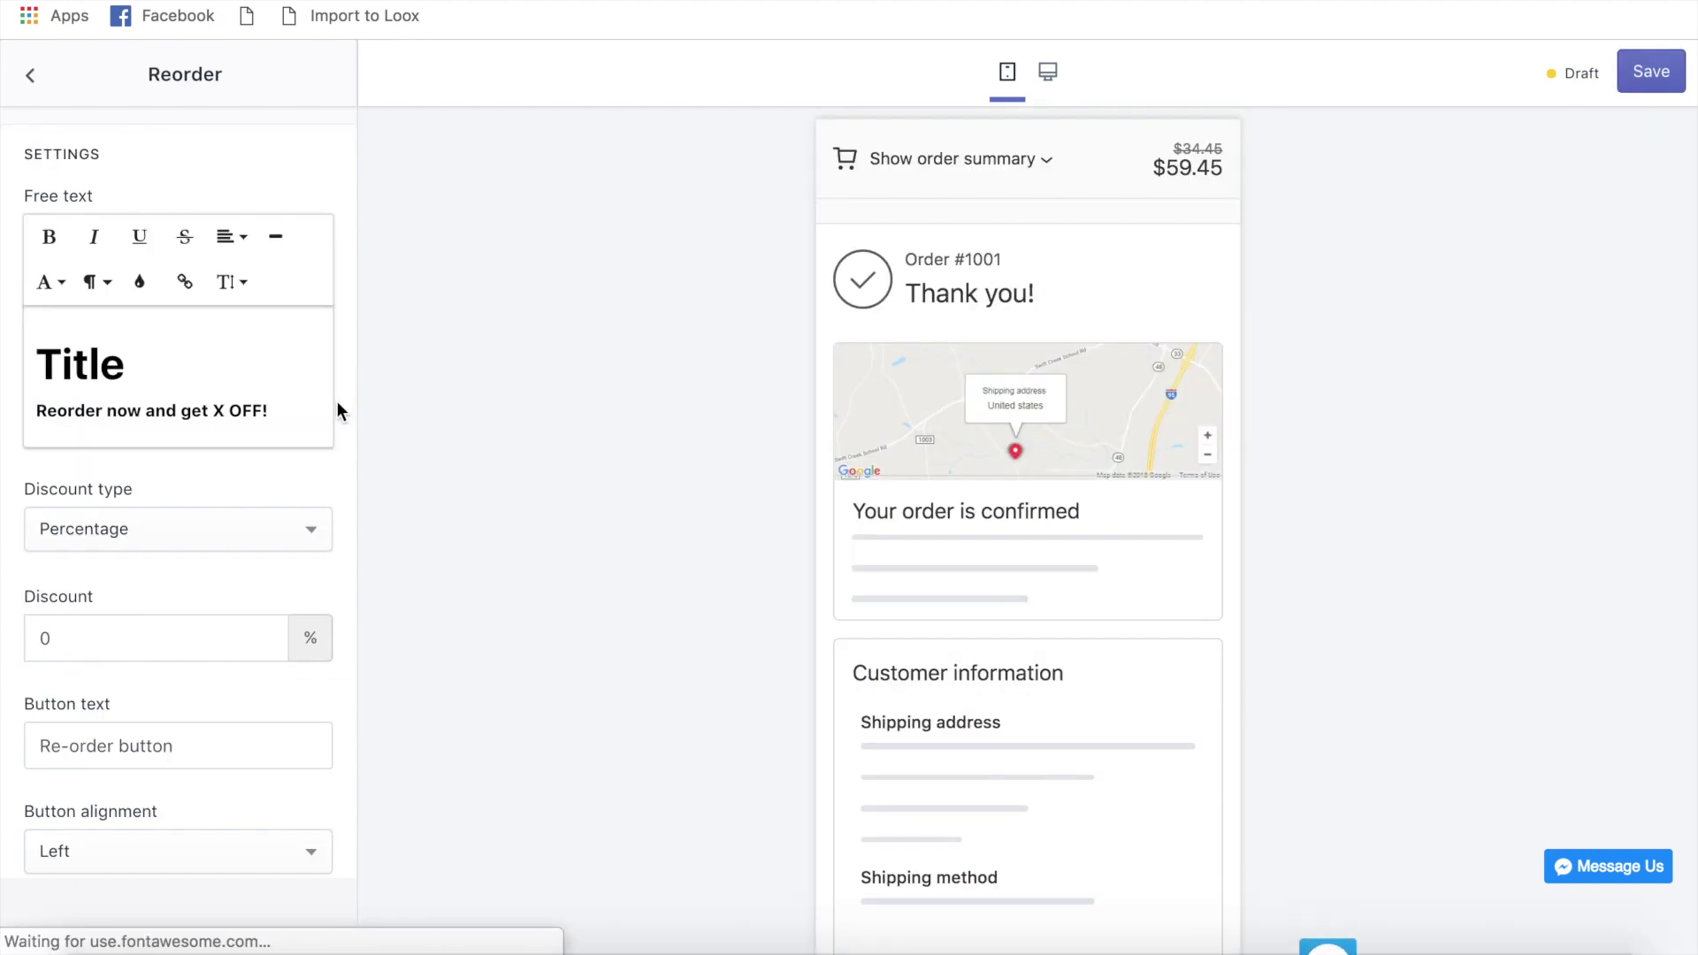
- Replace the Reorder section's title with "1 ITEM LEFT IN STOCK!"
scroll(862, 453, "down", 8)
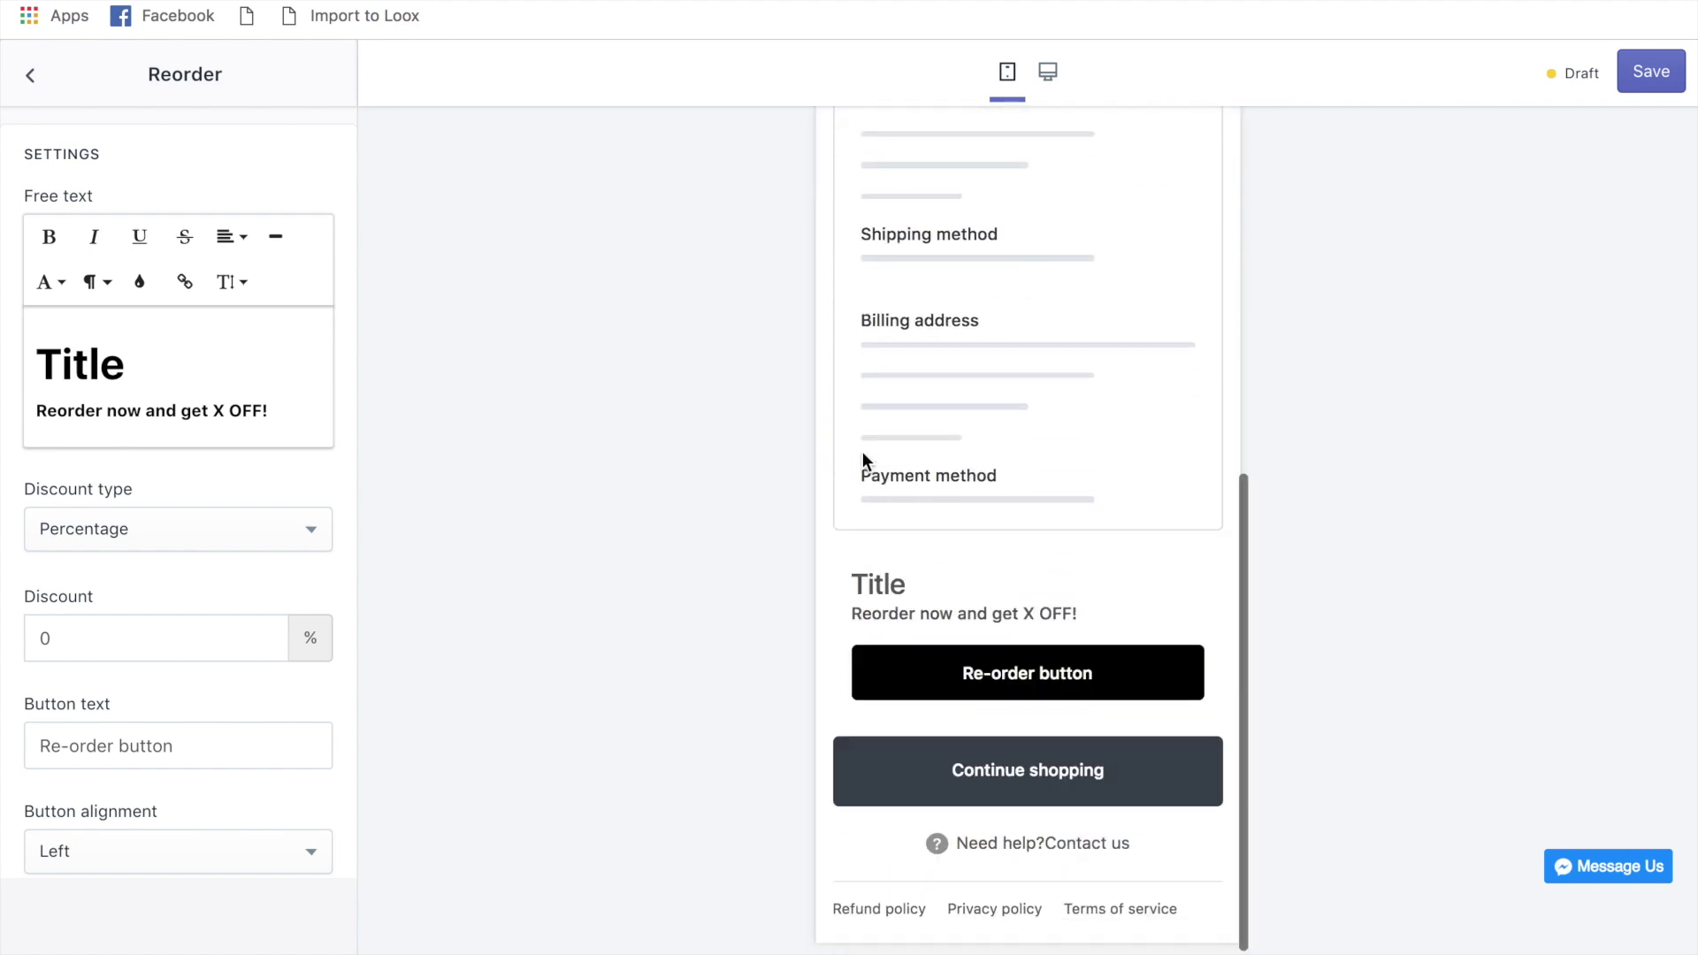
left_click_drag(197, 371, 34, 351)
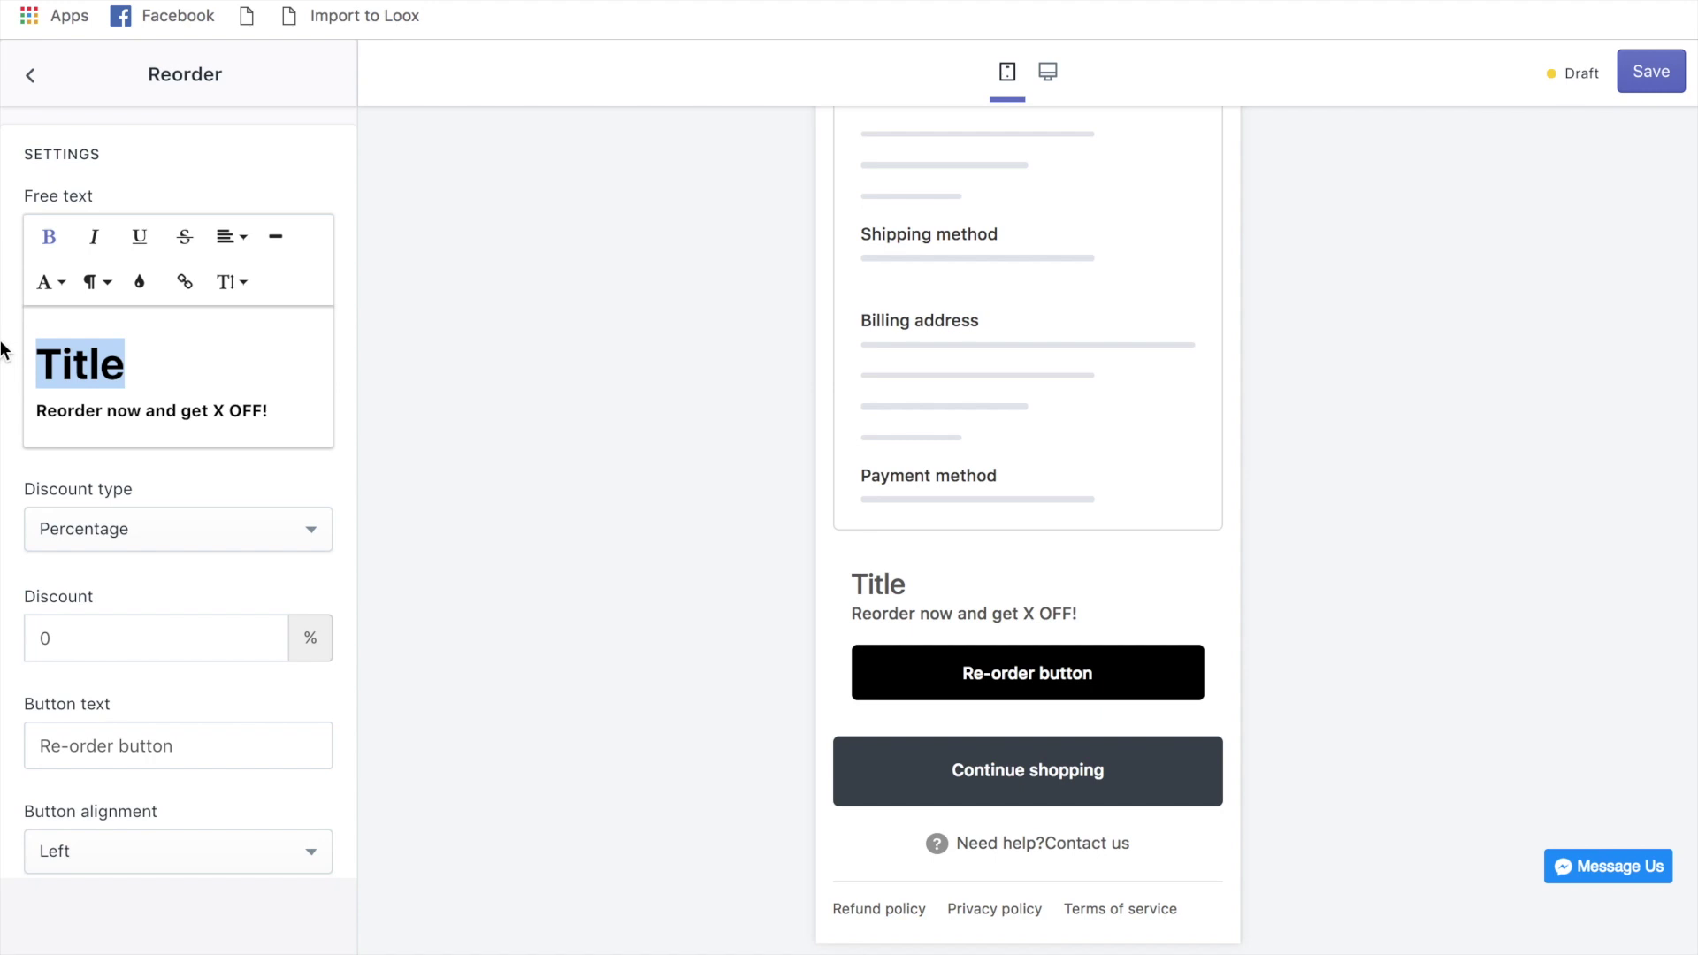
type("1")
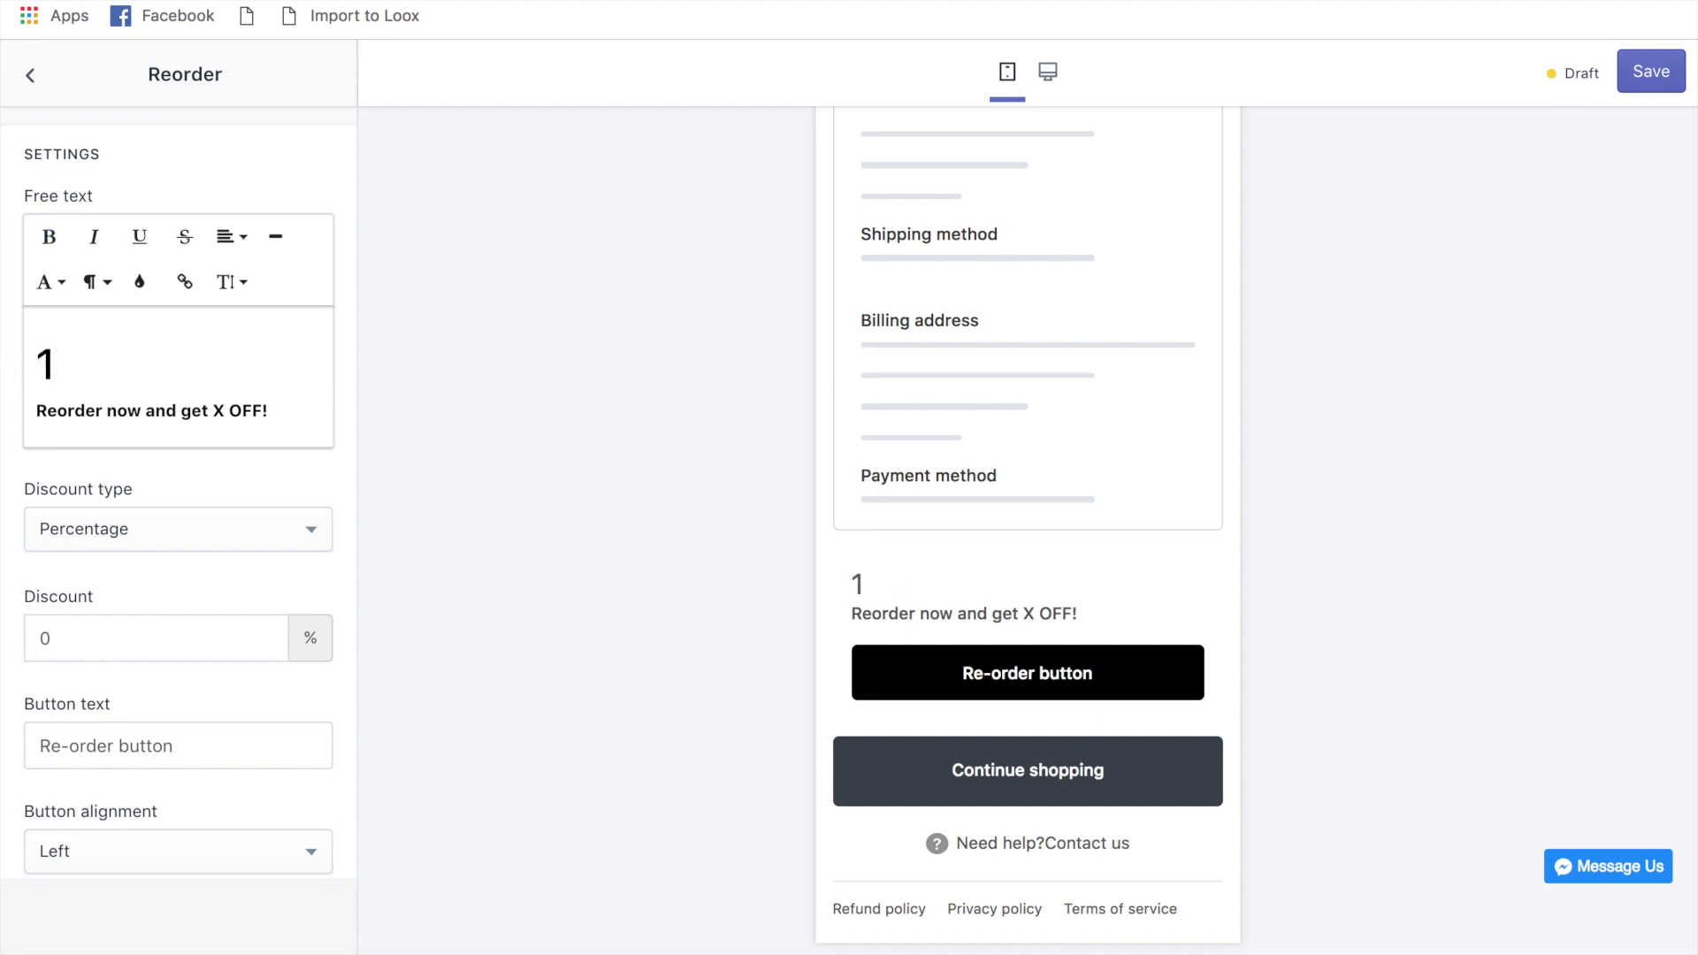
type(" ITEM LEFT IN STOCK!")
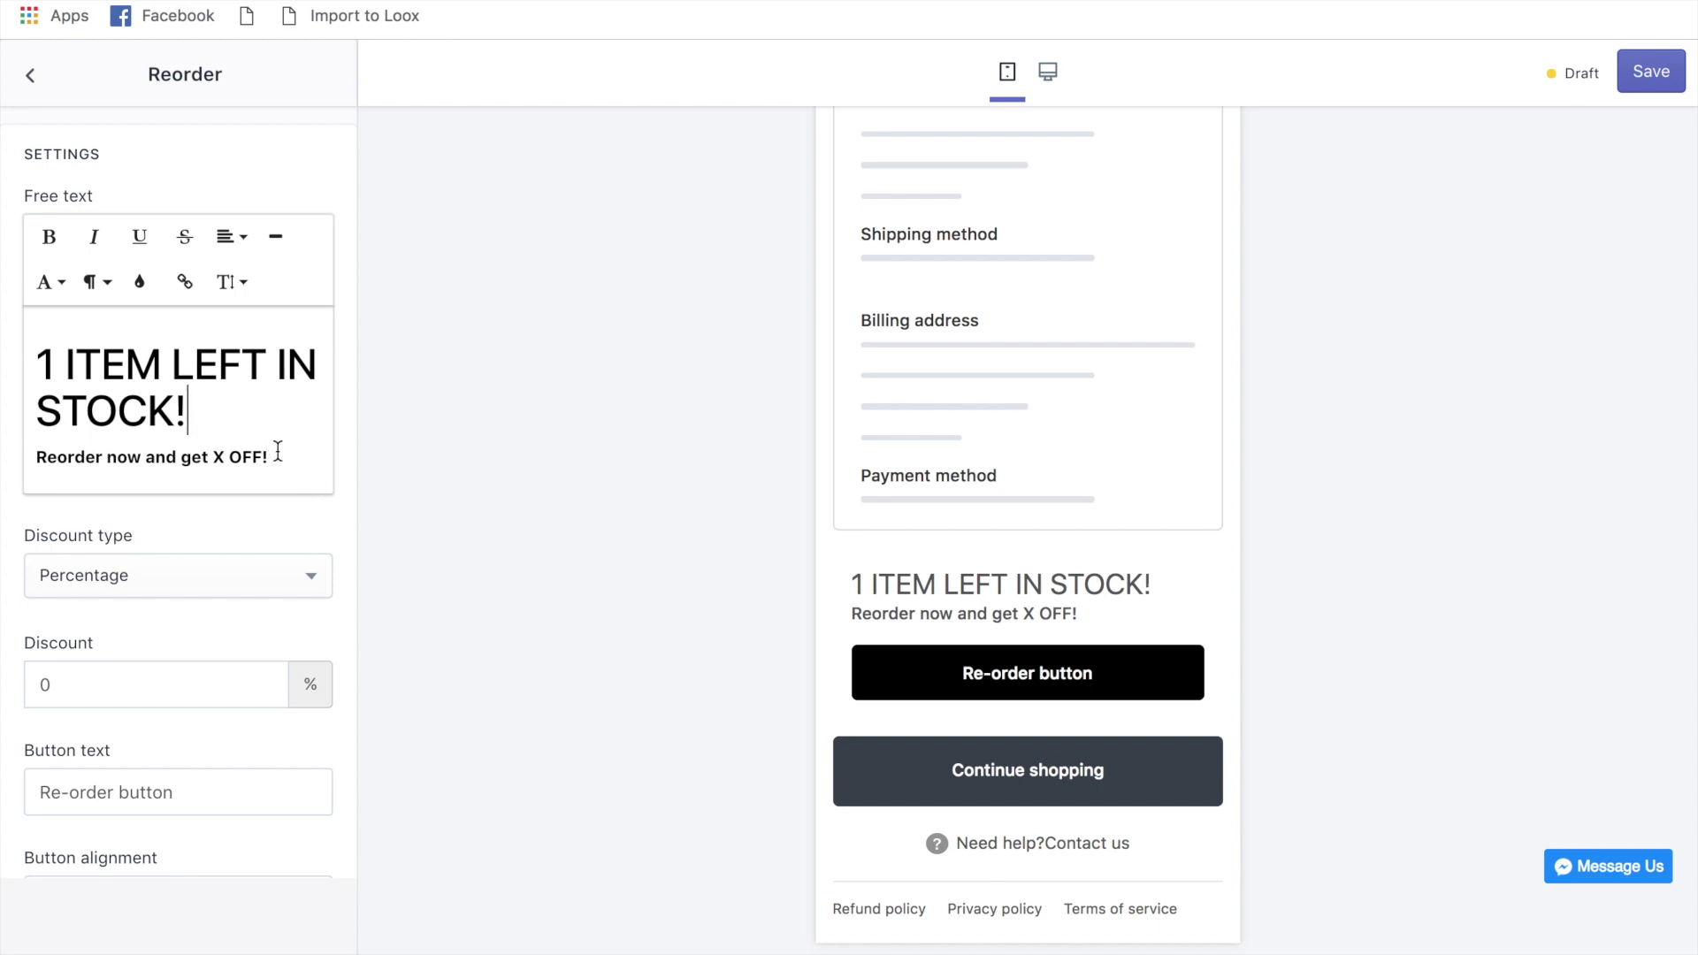
- Replace the line below the Reorder title with "CLAIM ANOTHER NOW FOR EXTRA 30% OFF TODAY ONLY!"
left_click_drag(270, 451, 3, 461)
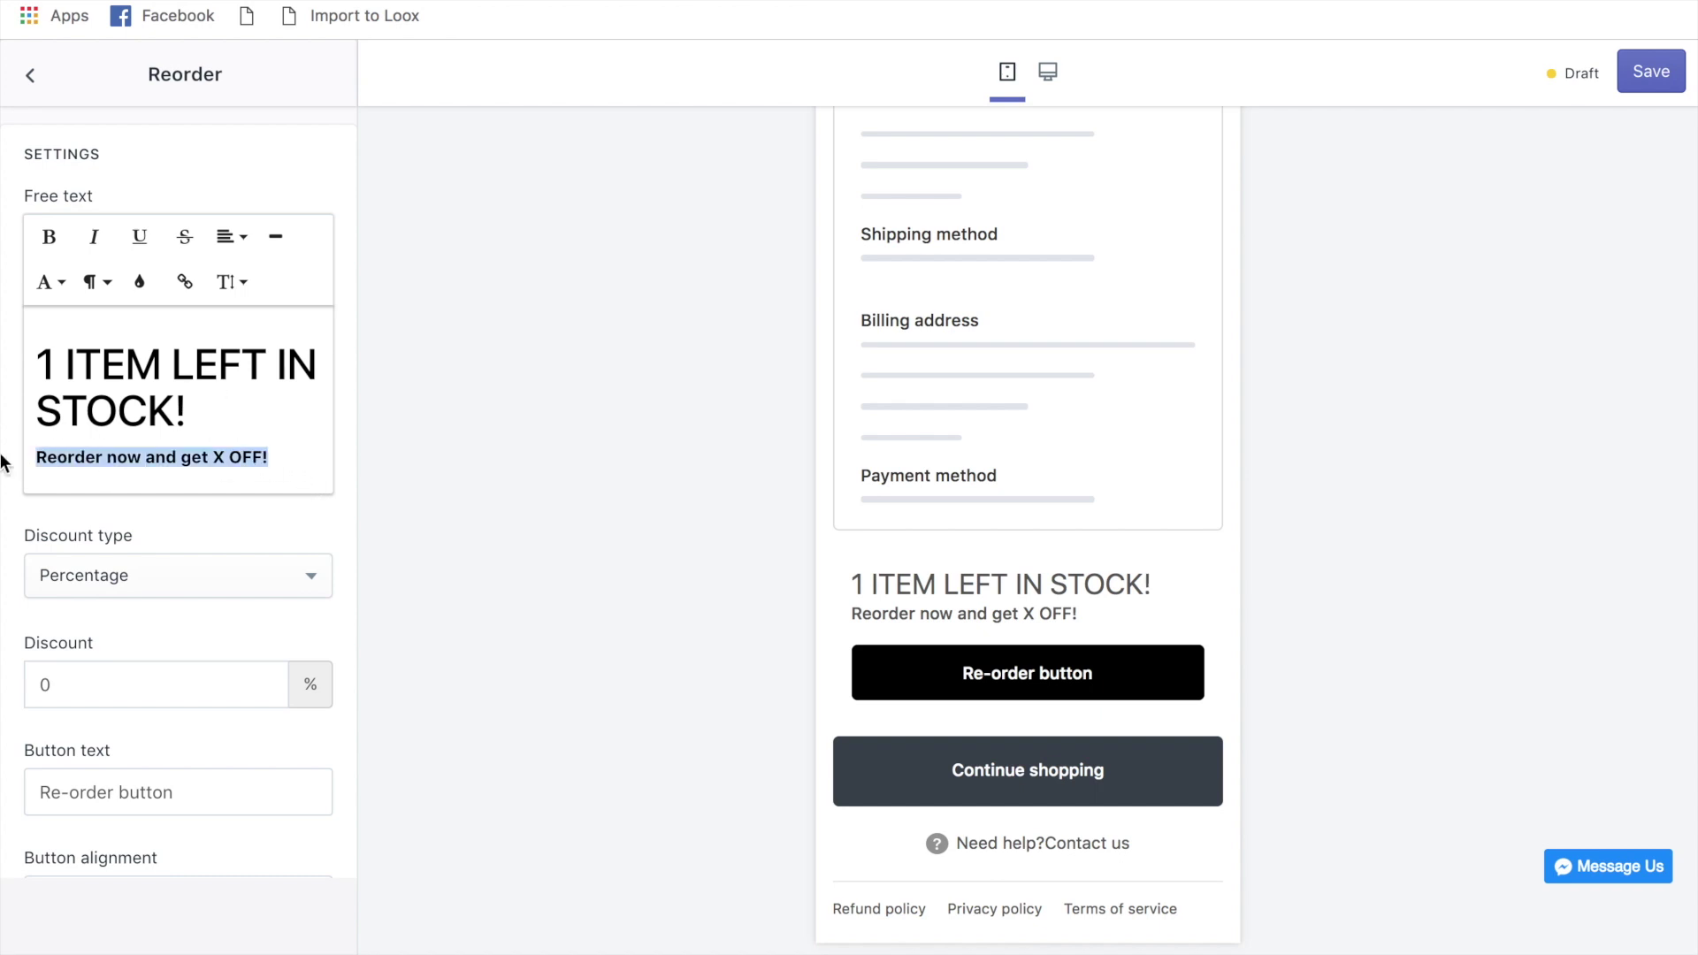
key("BackSpace")
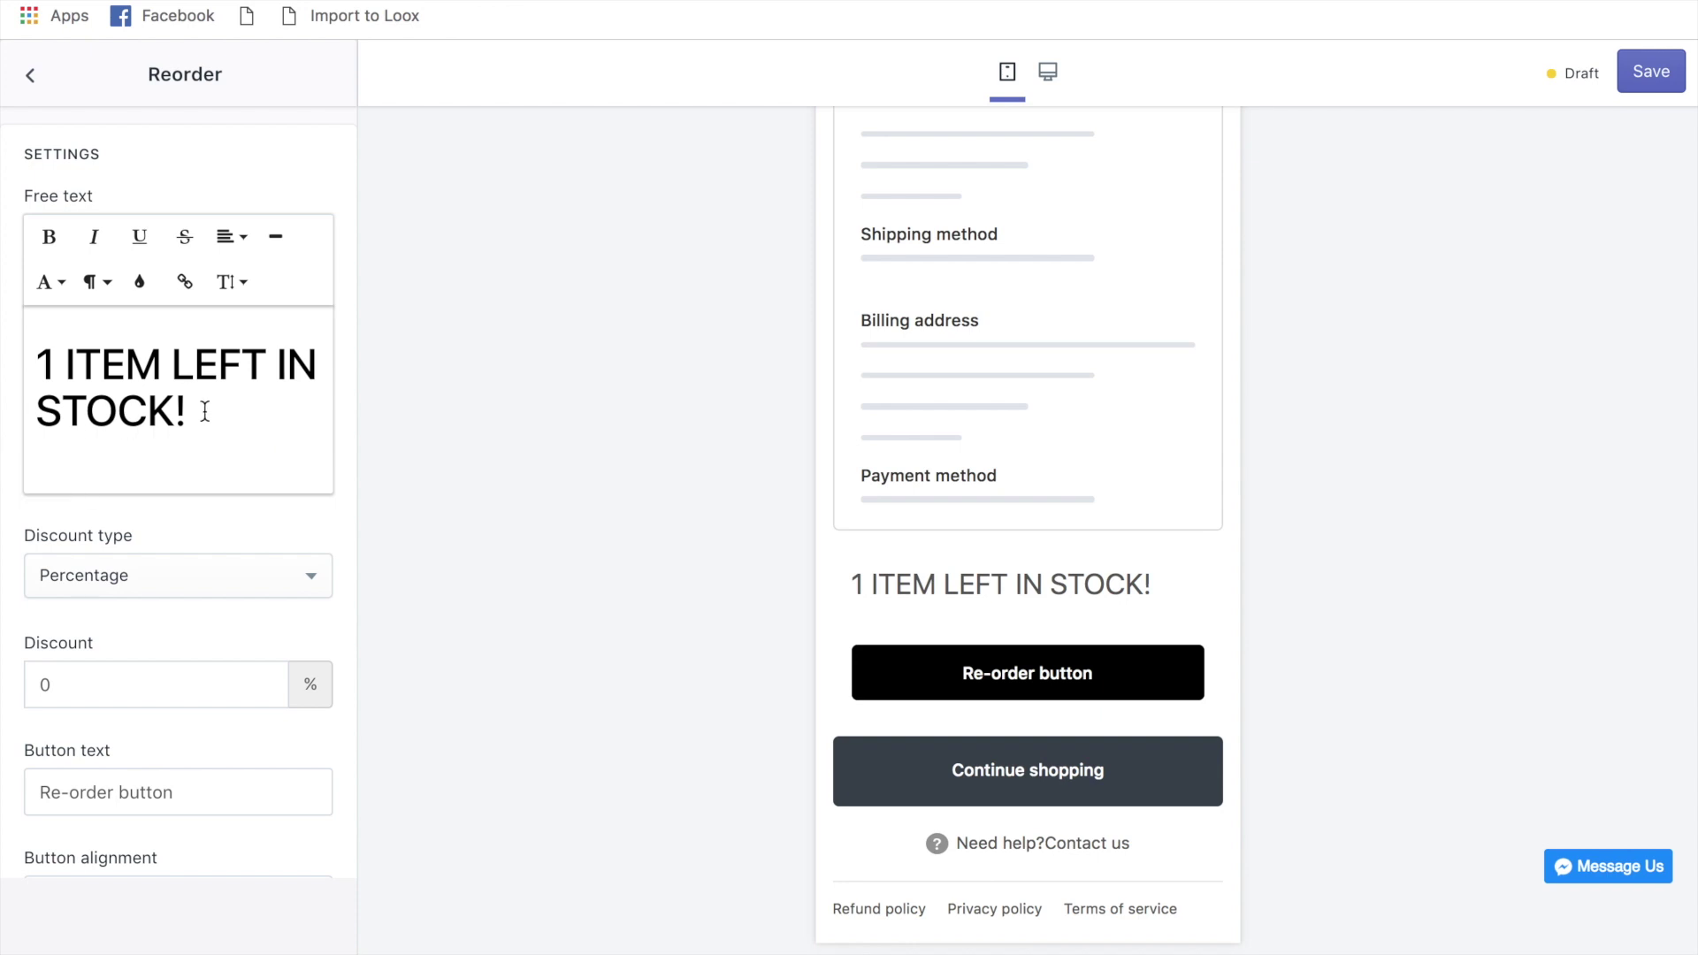
type("CLAI")
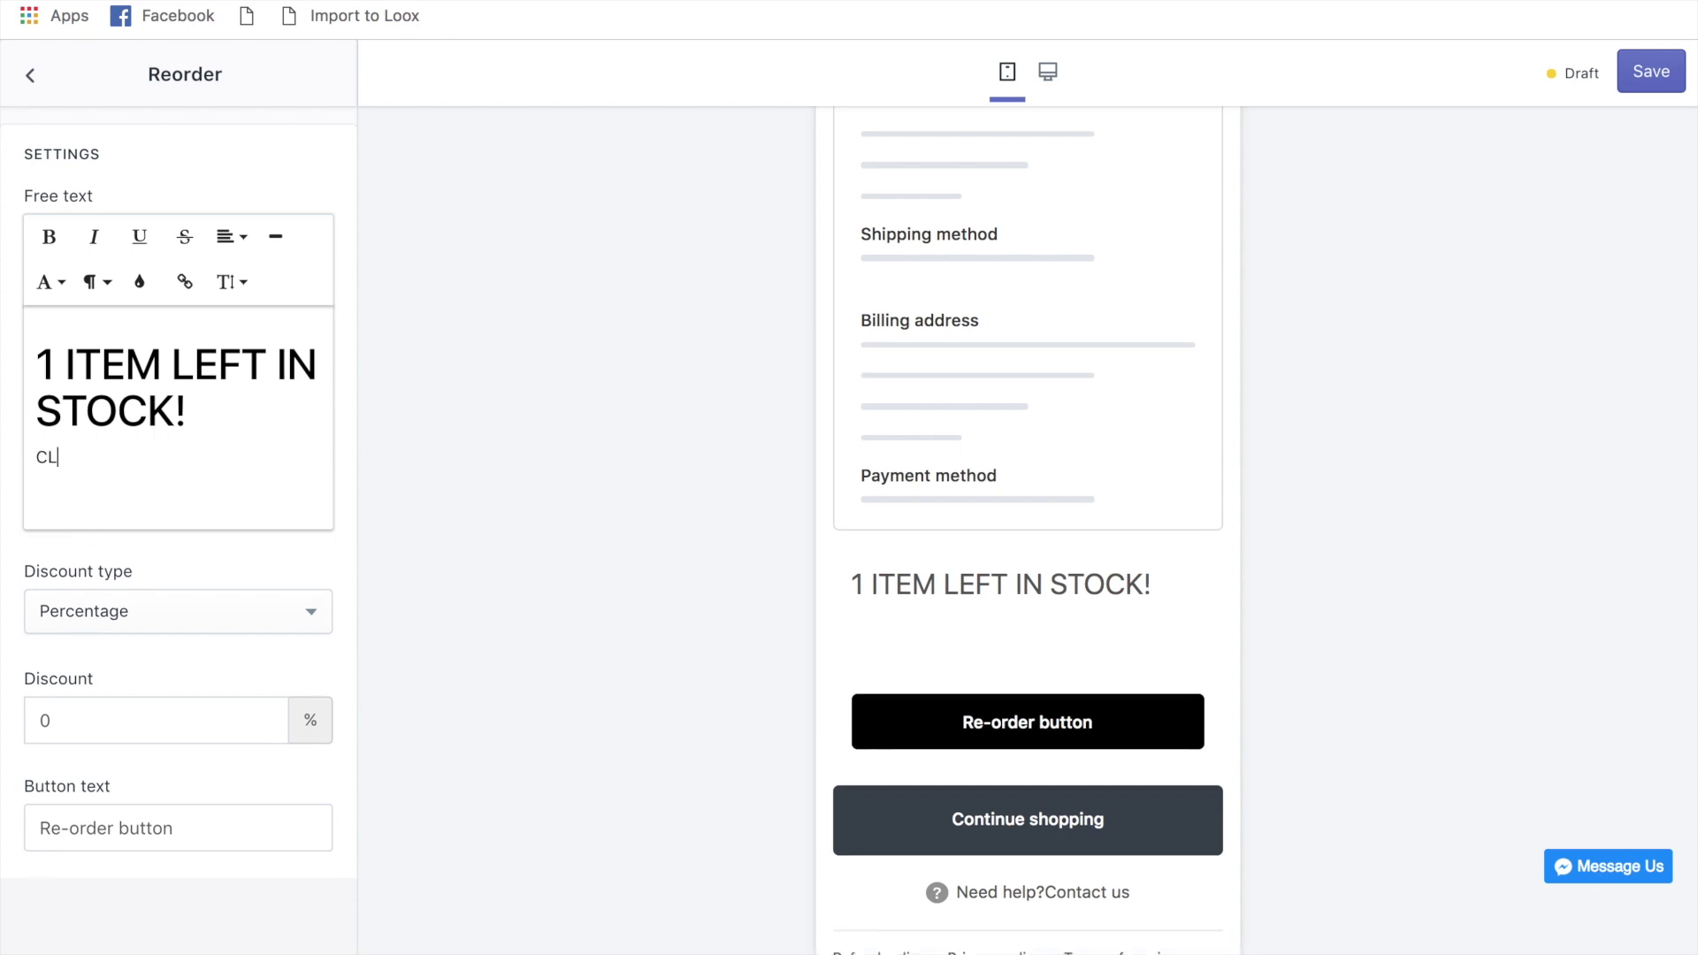
type("ANOTHER NOW FOR EXTRA")
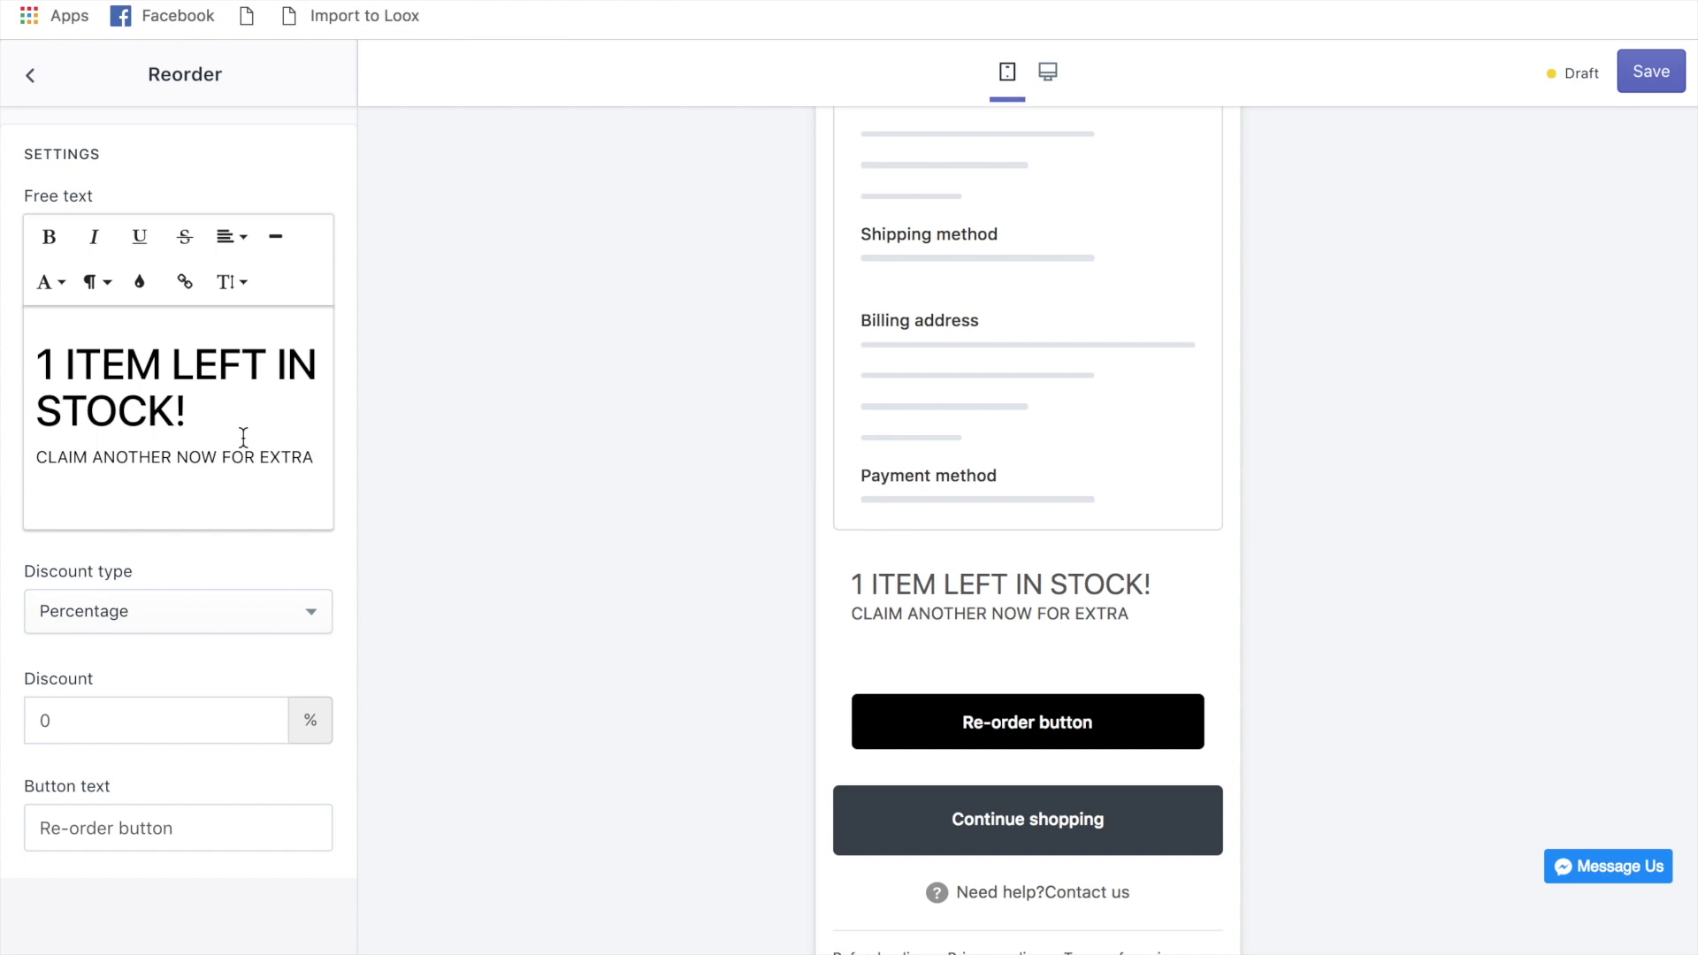
type("30%")
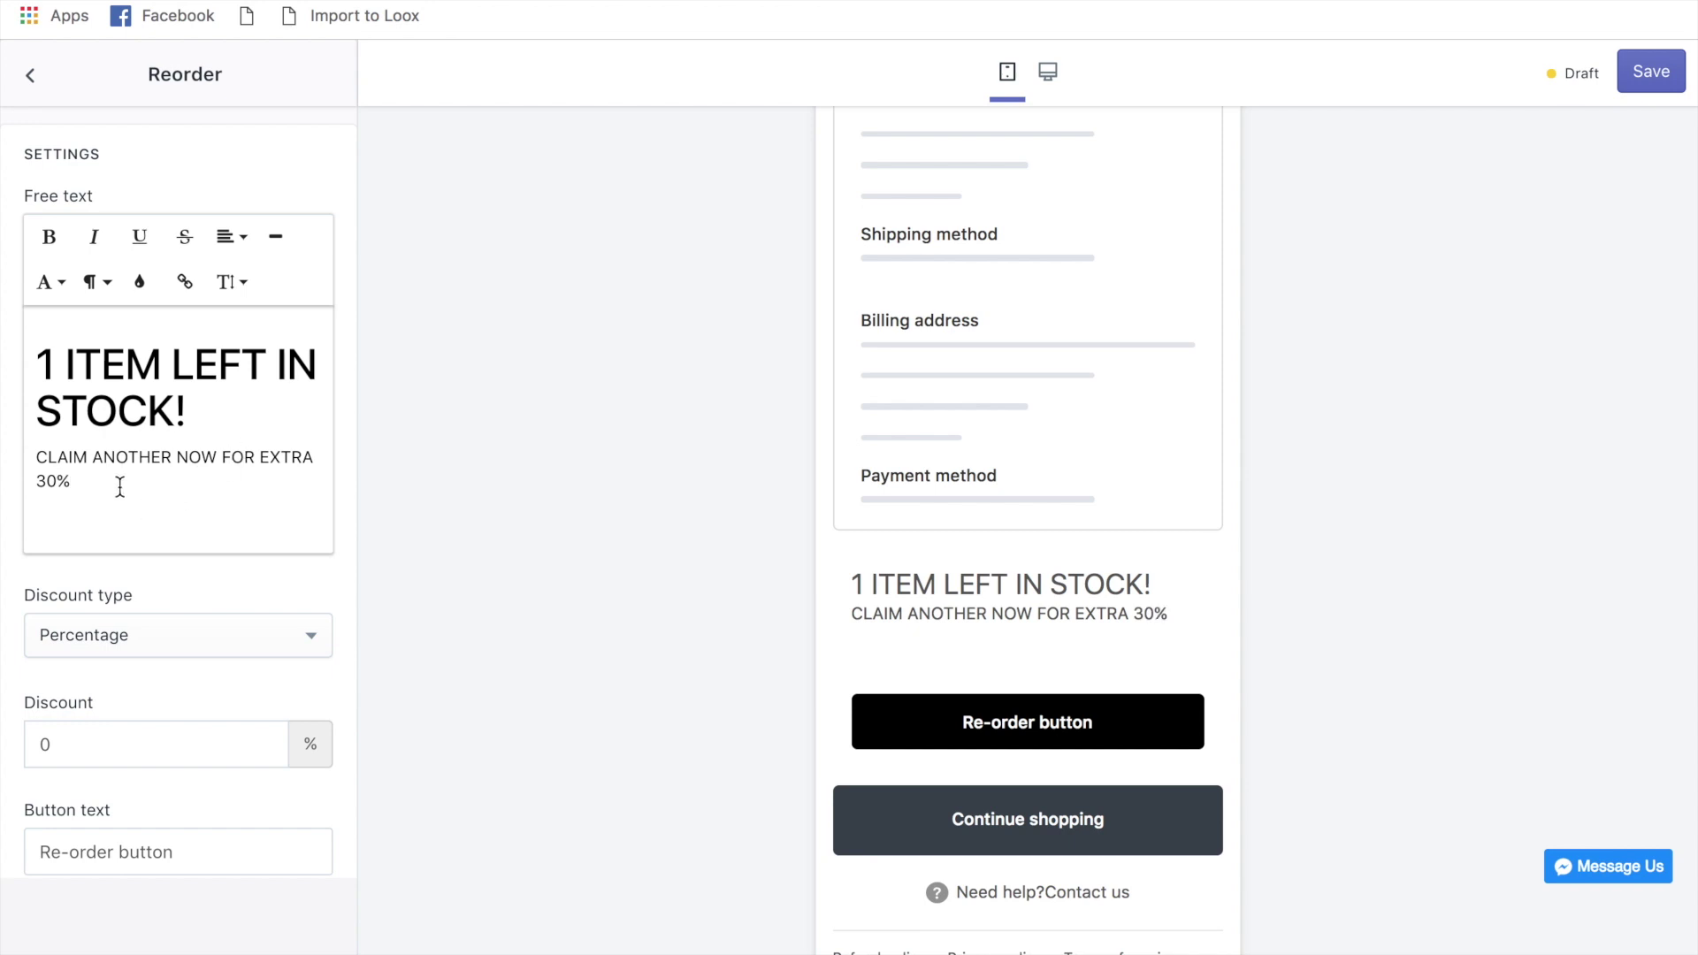
type(" OFF TODAY ONLY!")
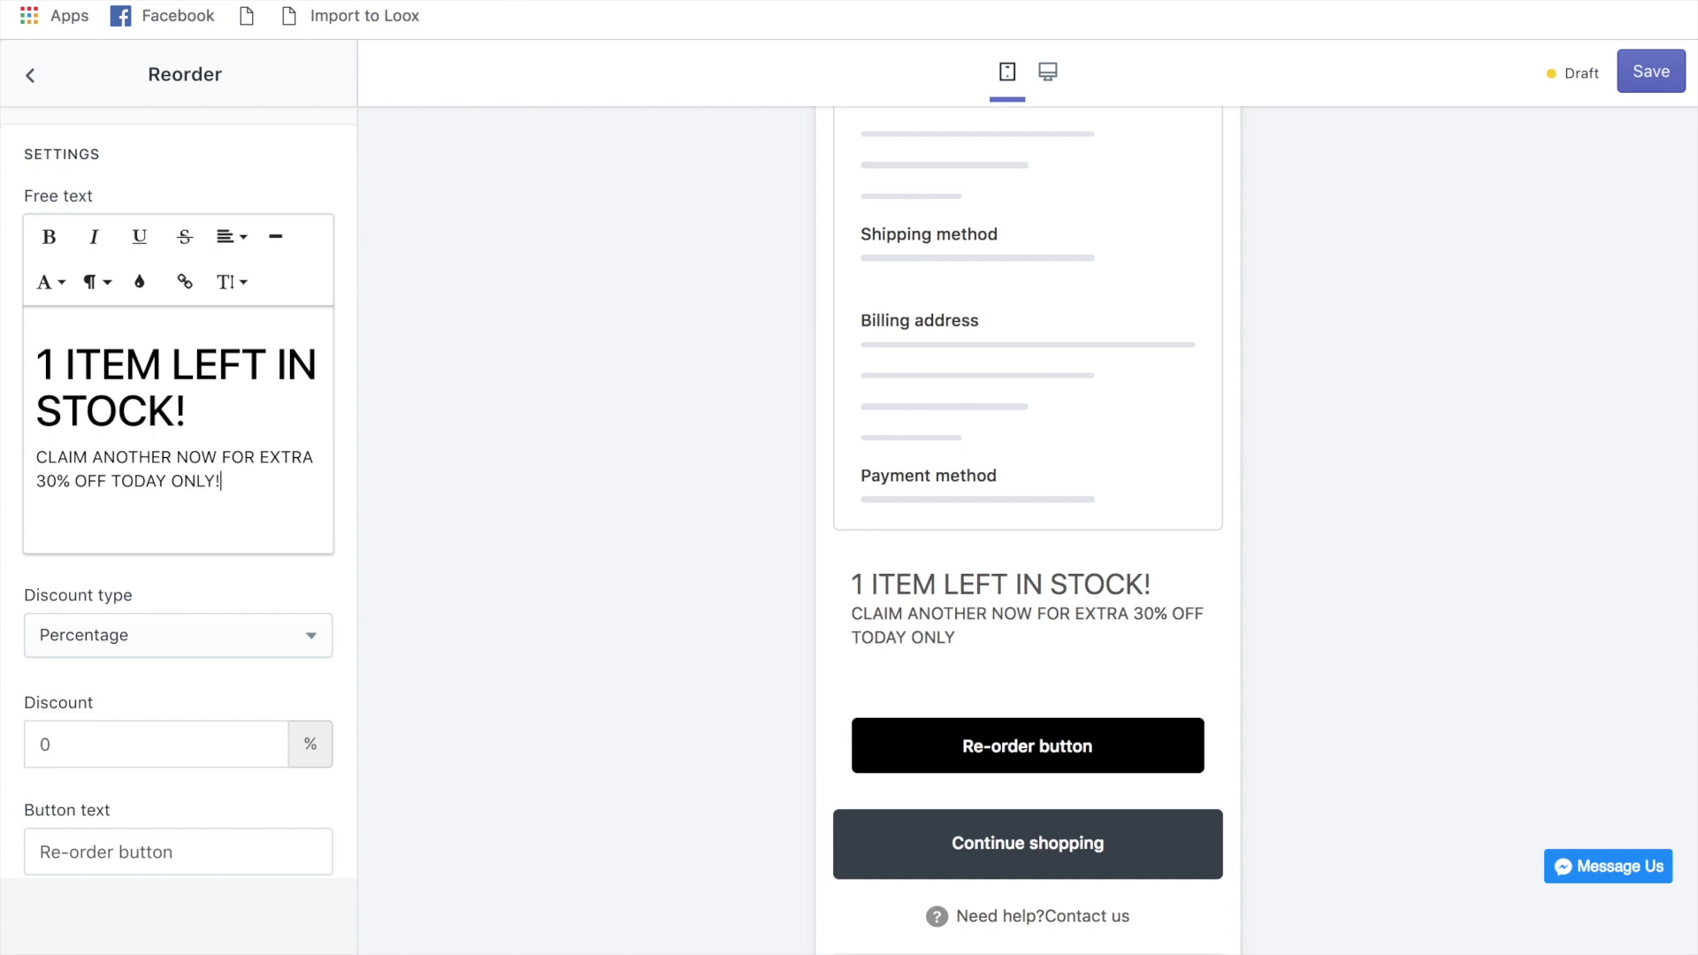
- Make the "1 ITEM LEFT IN STOCK!" title bold and underlined
triple_click(76, 368)
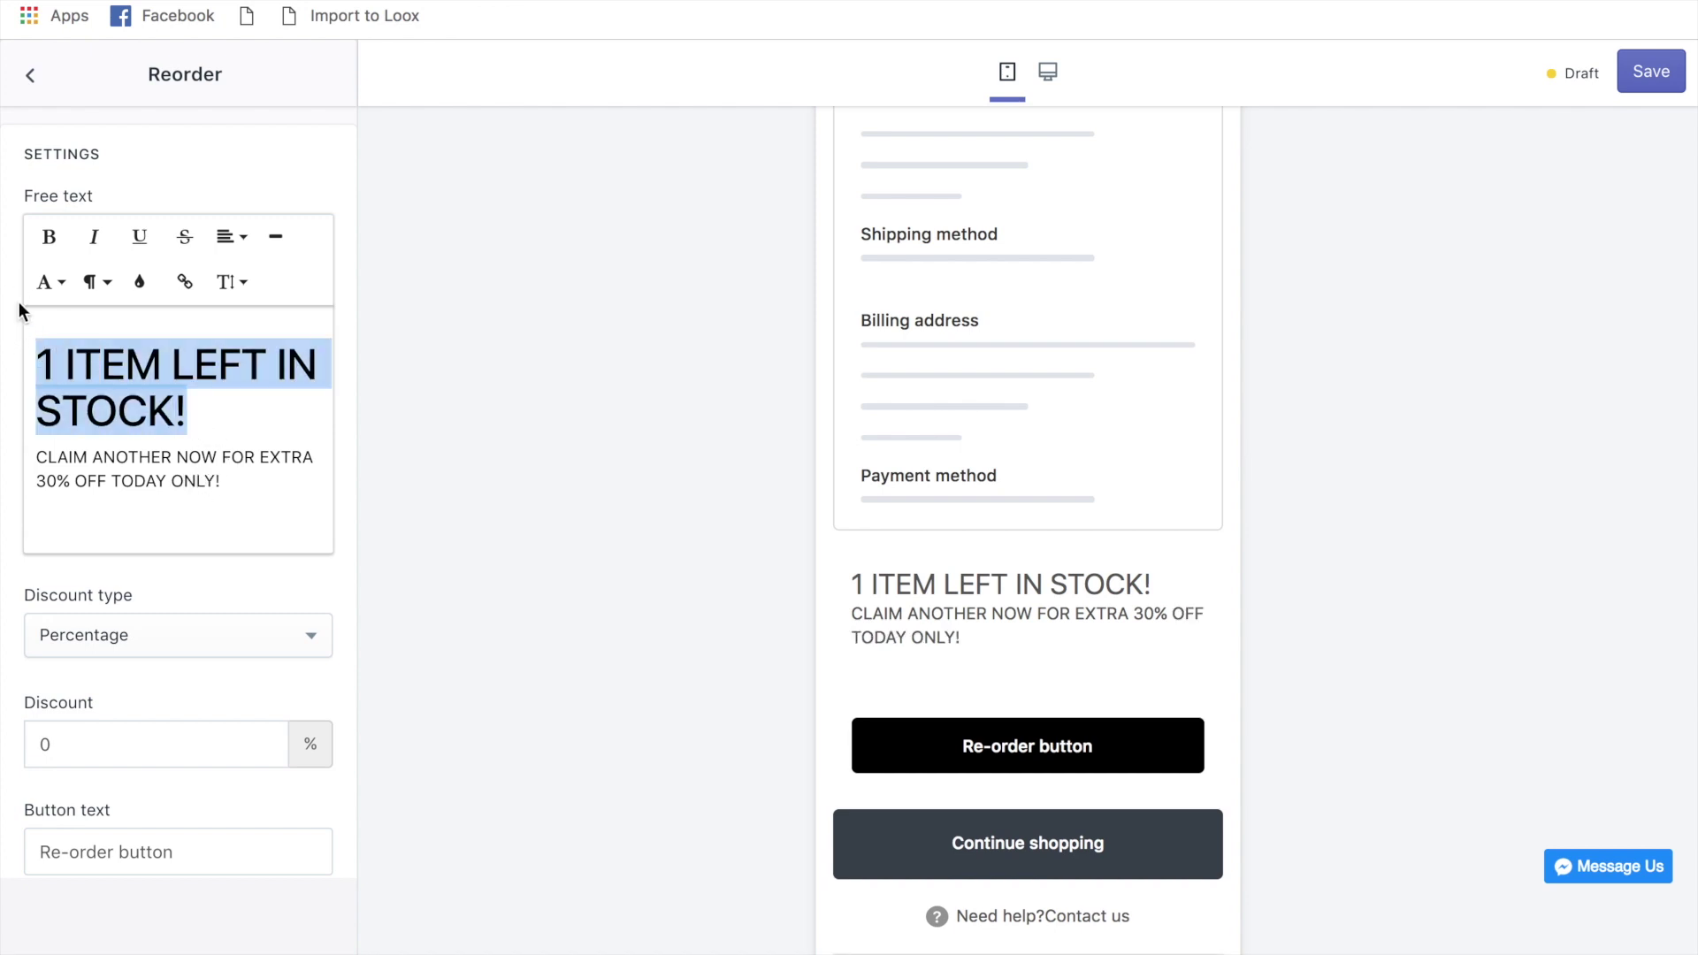
left_click(68, 283)
left_click(64, 281)
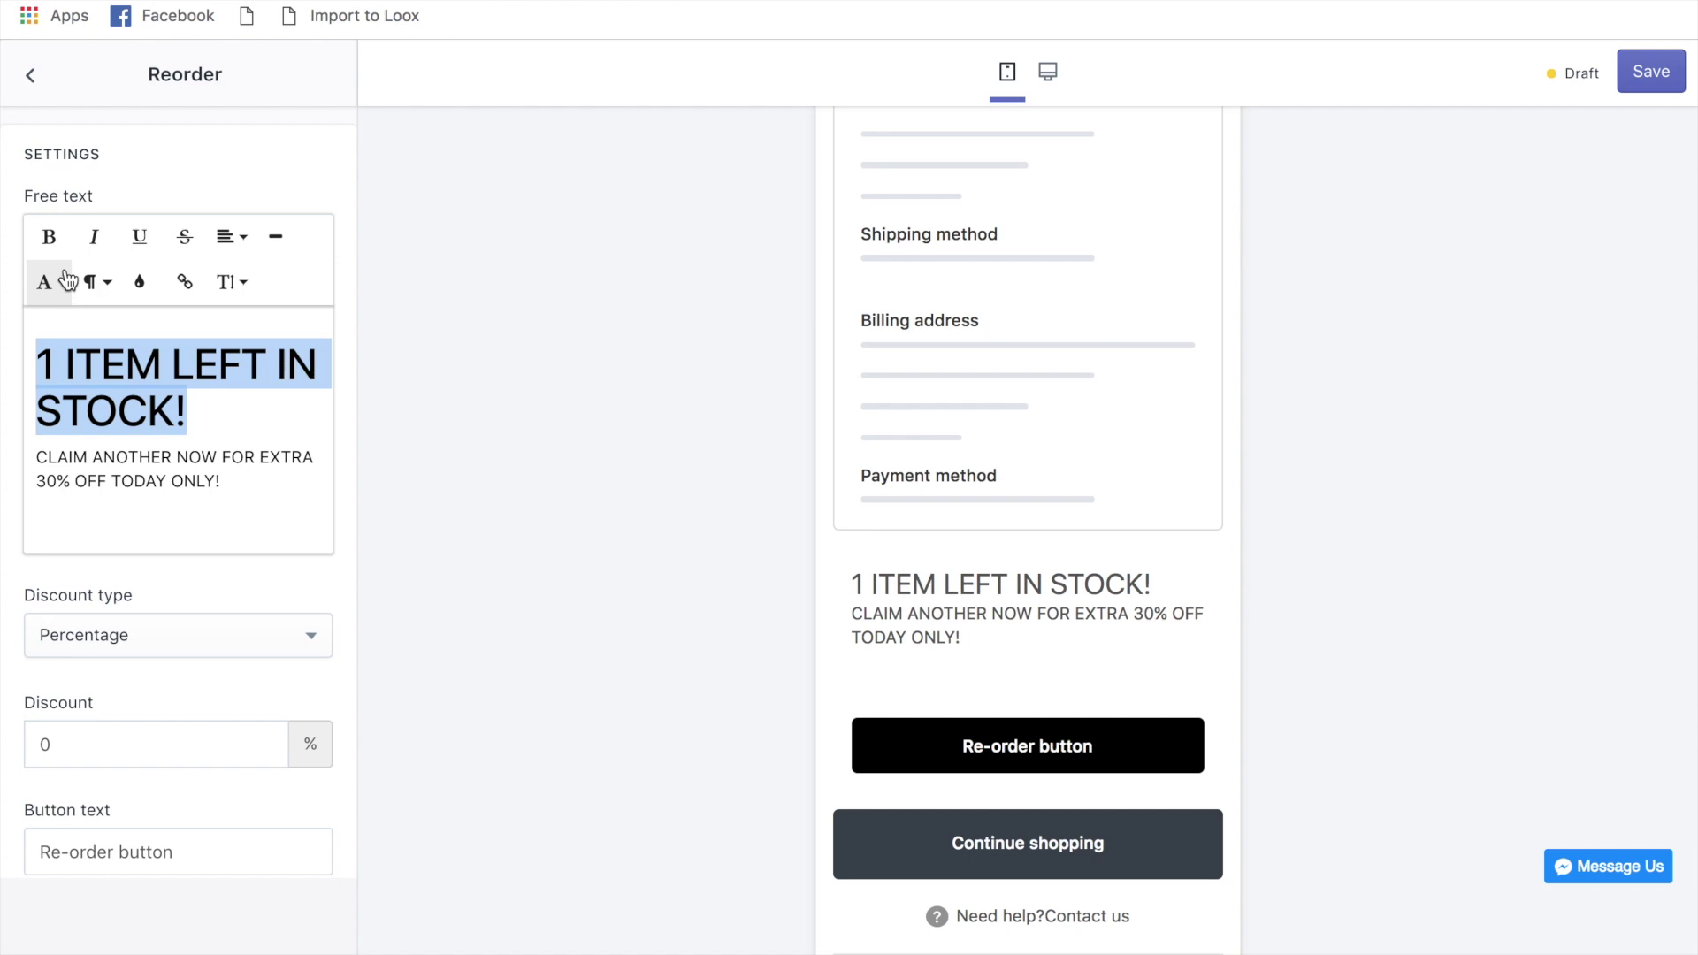
left_click(51, 237)
left_click(140, 236)
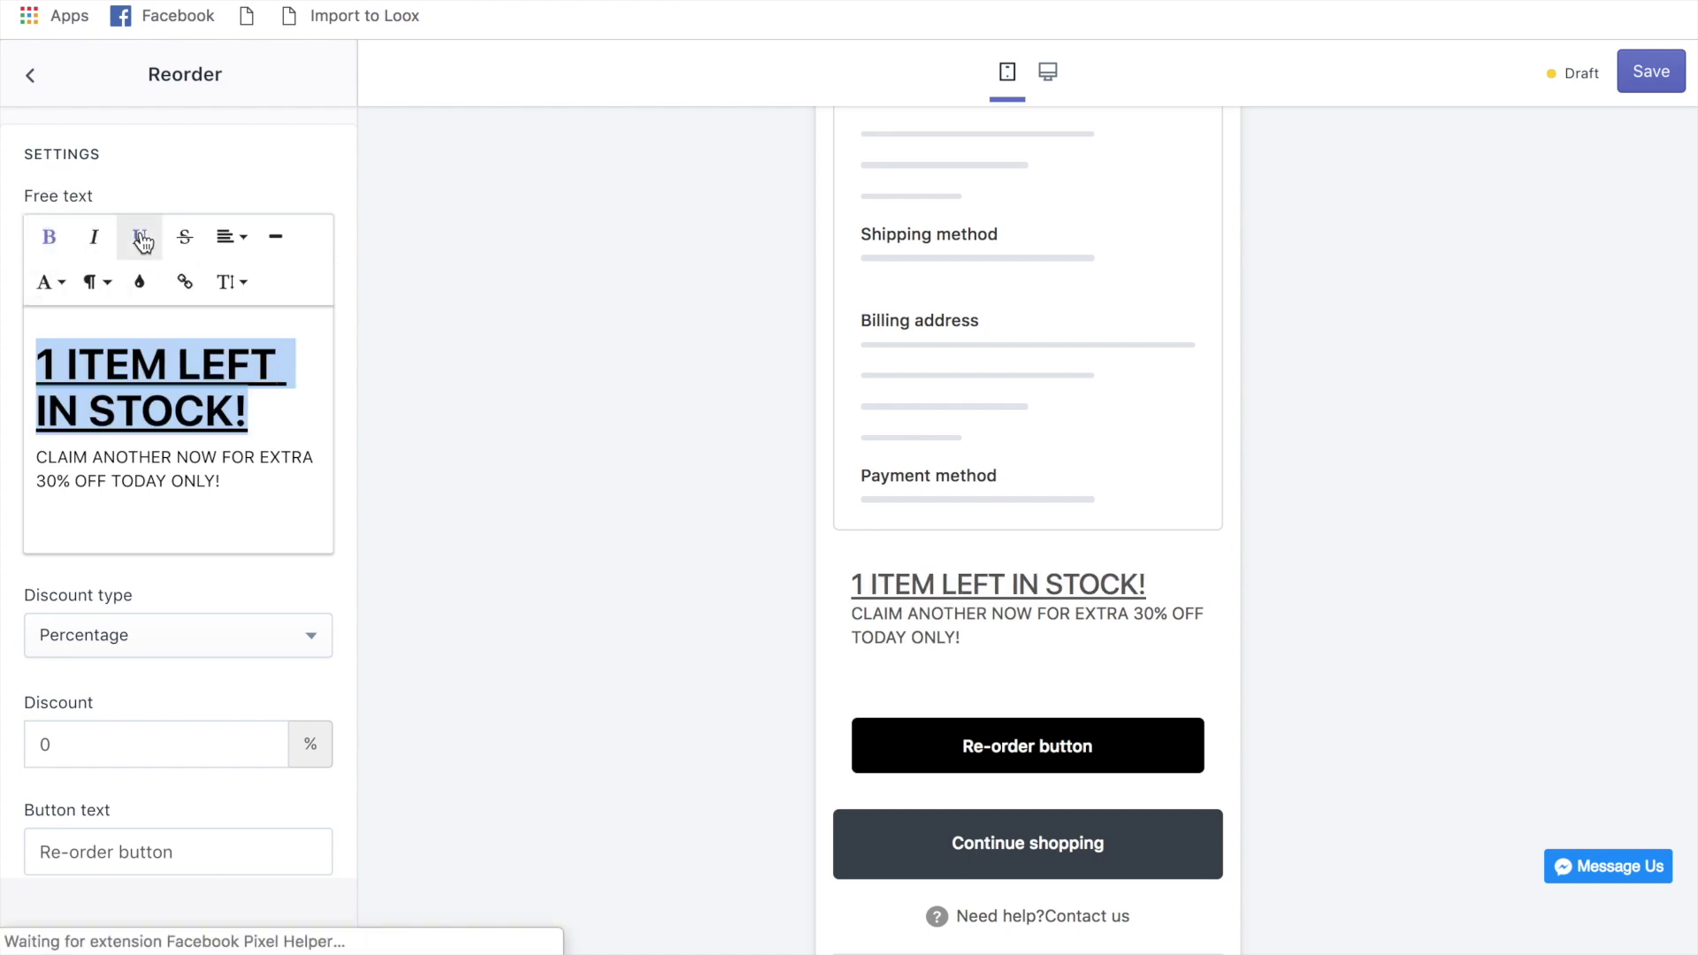
left_click(138, 281)
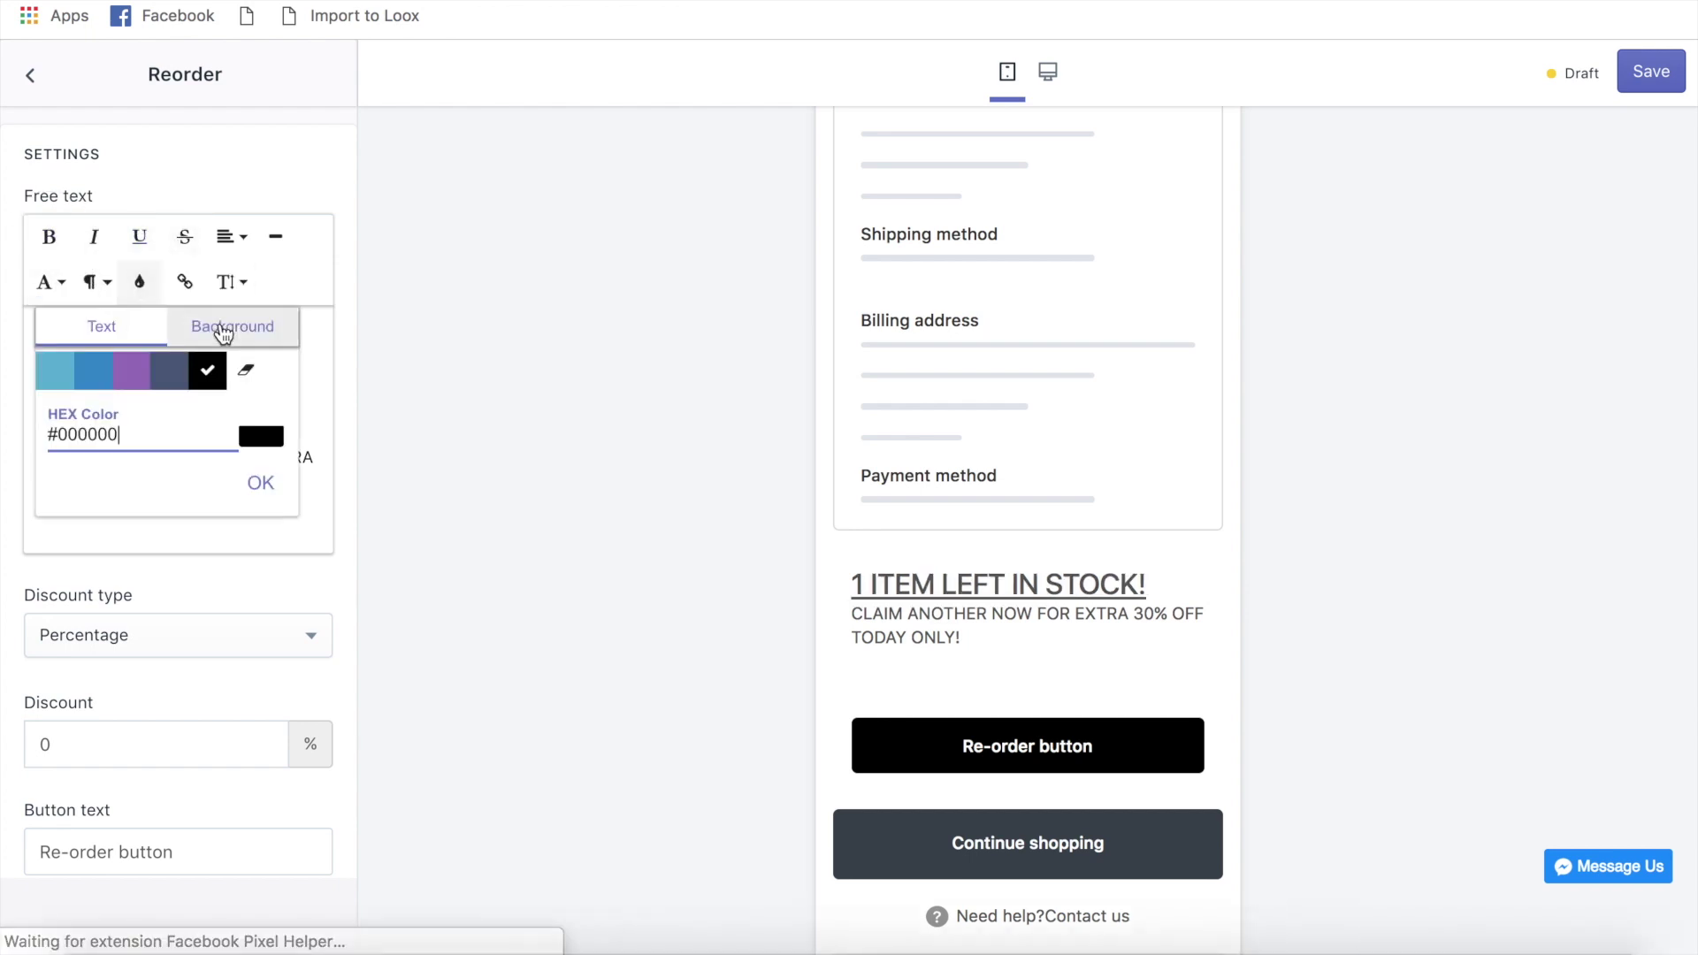
left_click(262, 437)
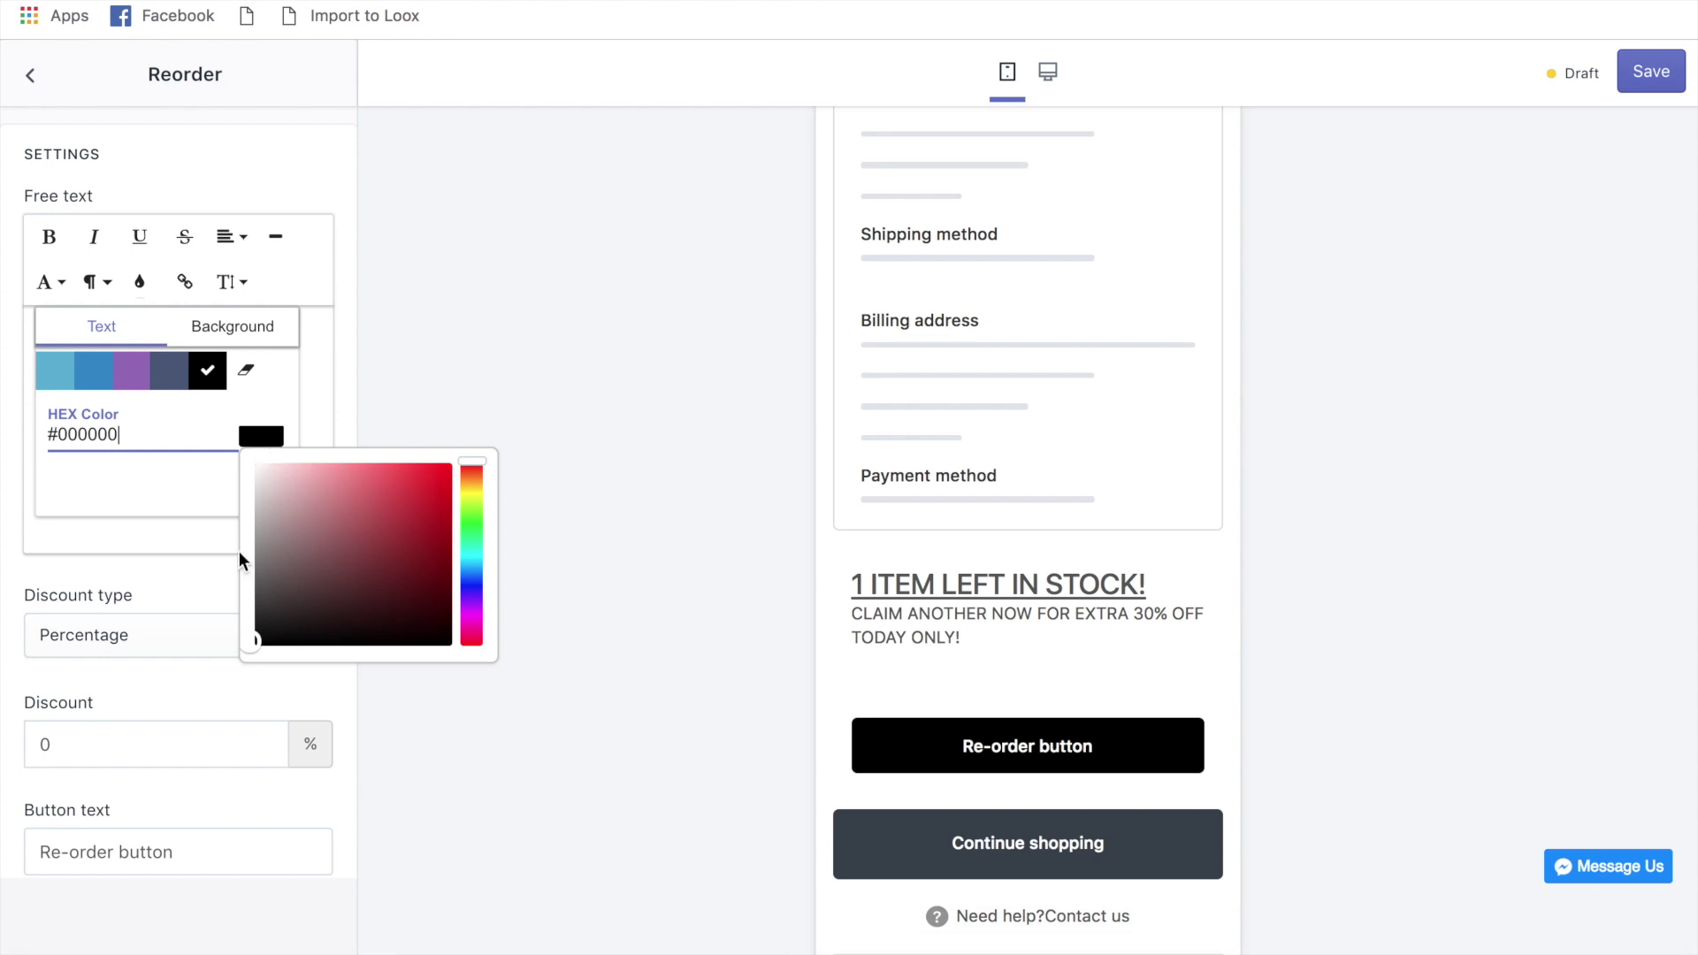
left_click_drag(251, 642, 502, 444)
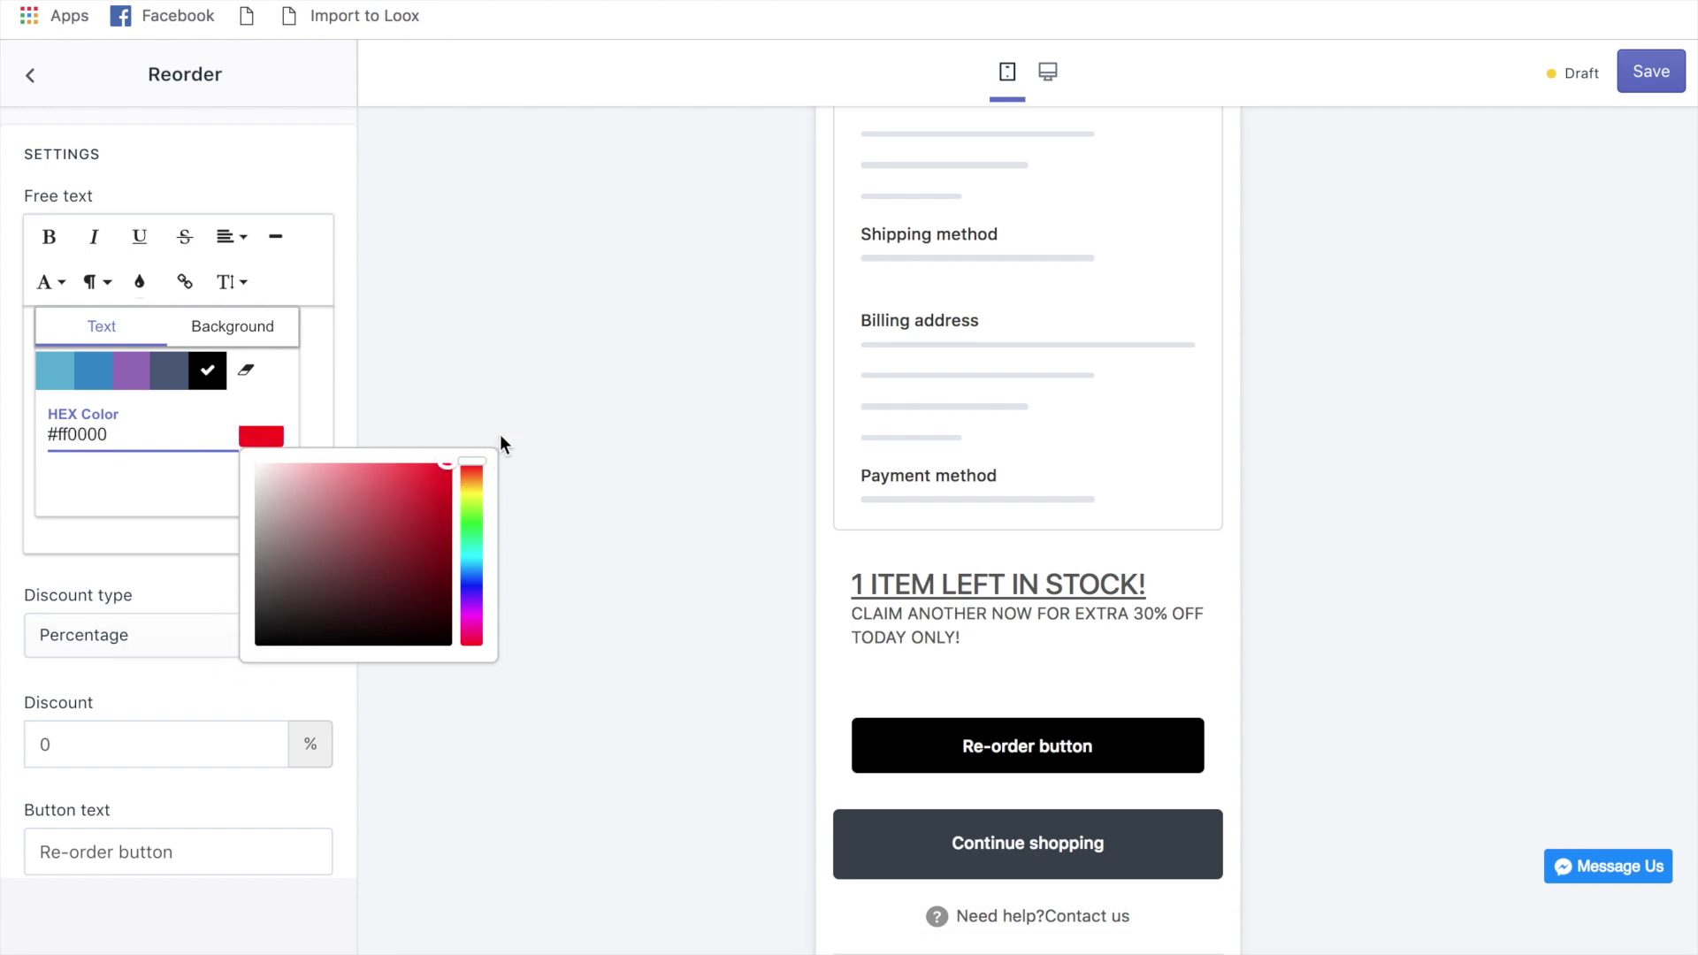
left_click(330, 381)
- Color the "1 ITEM LEFT IN STOCK!" title text red and insert an empty line below it
left_click_drag(286, 397, 11, 283)
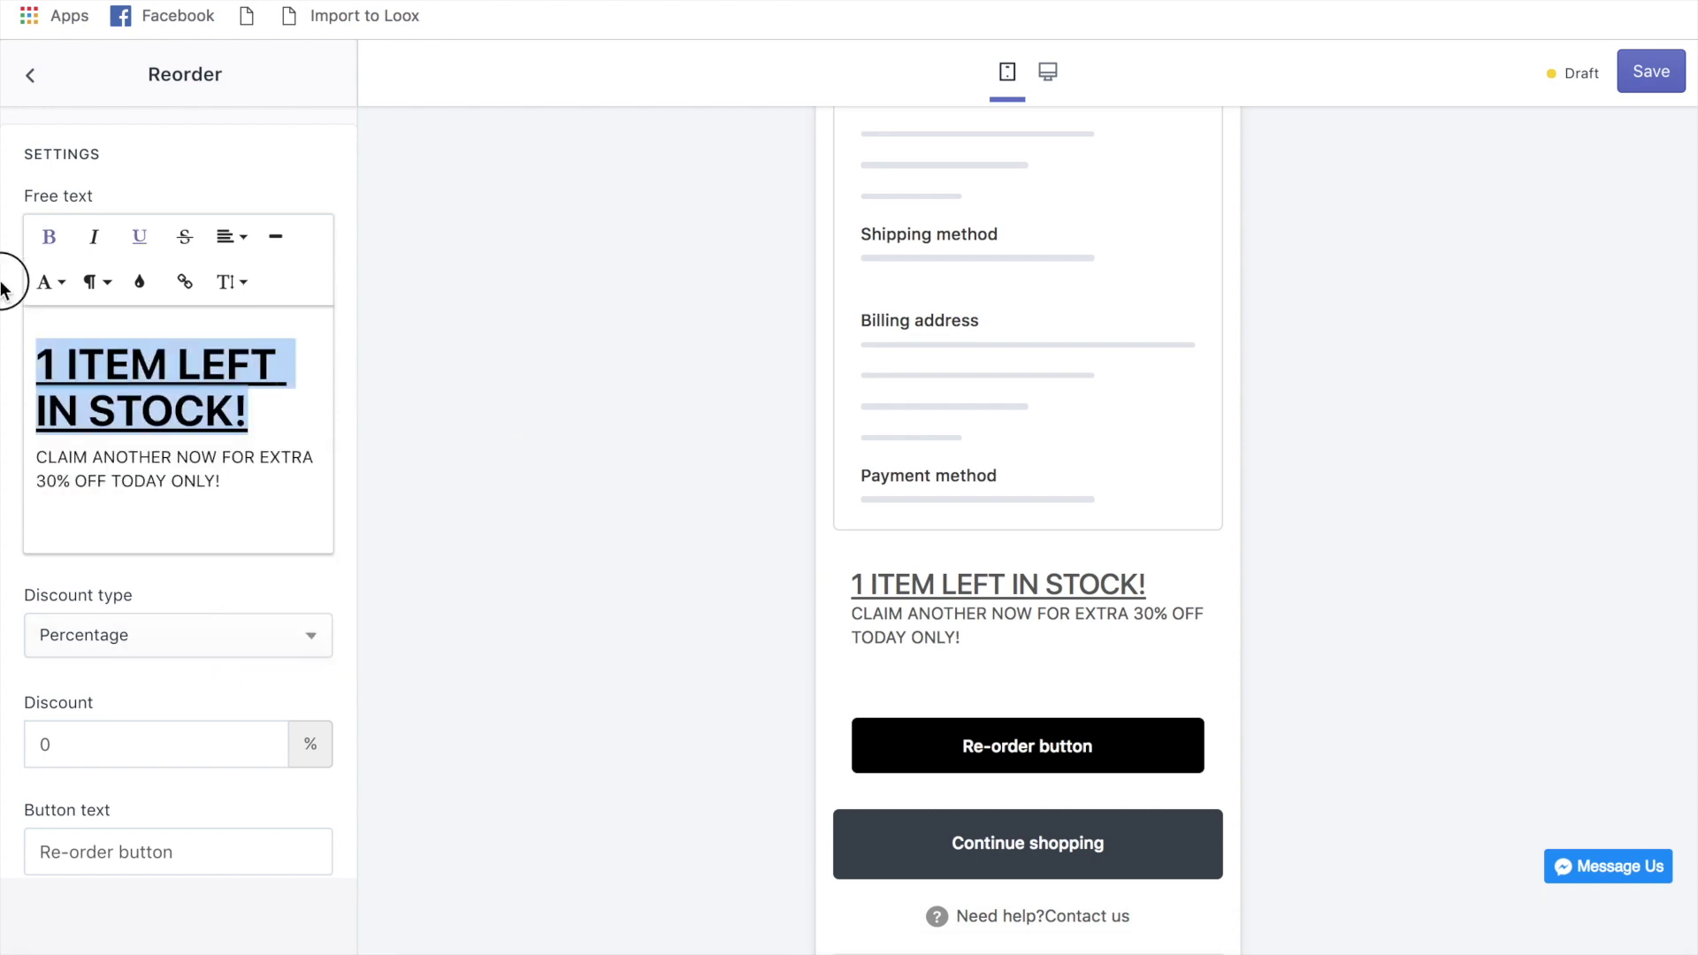
left_click(139, 281)
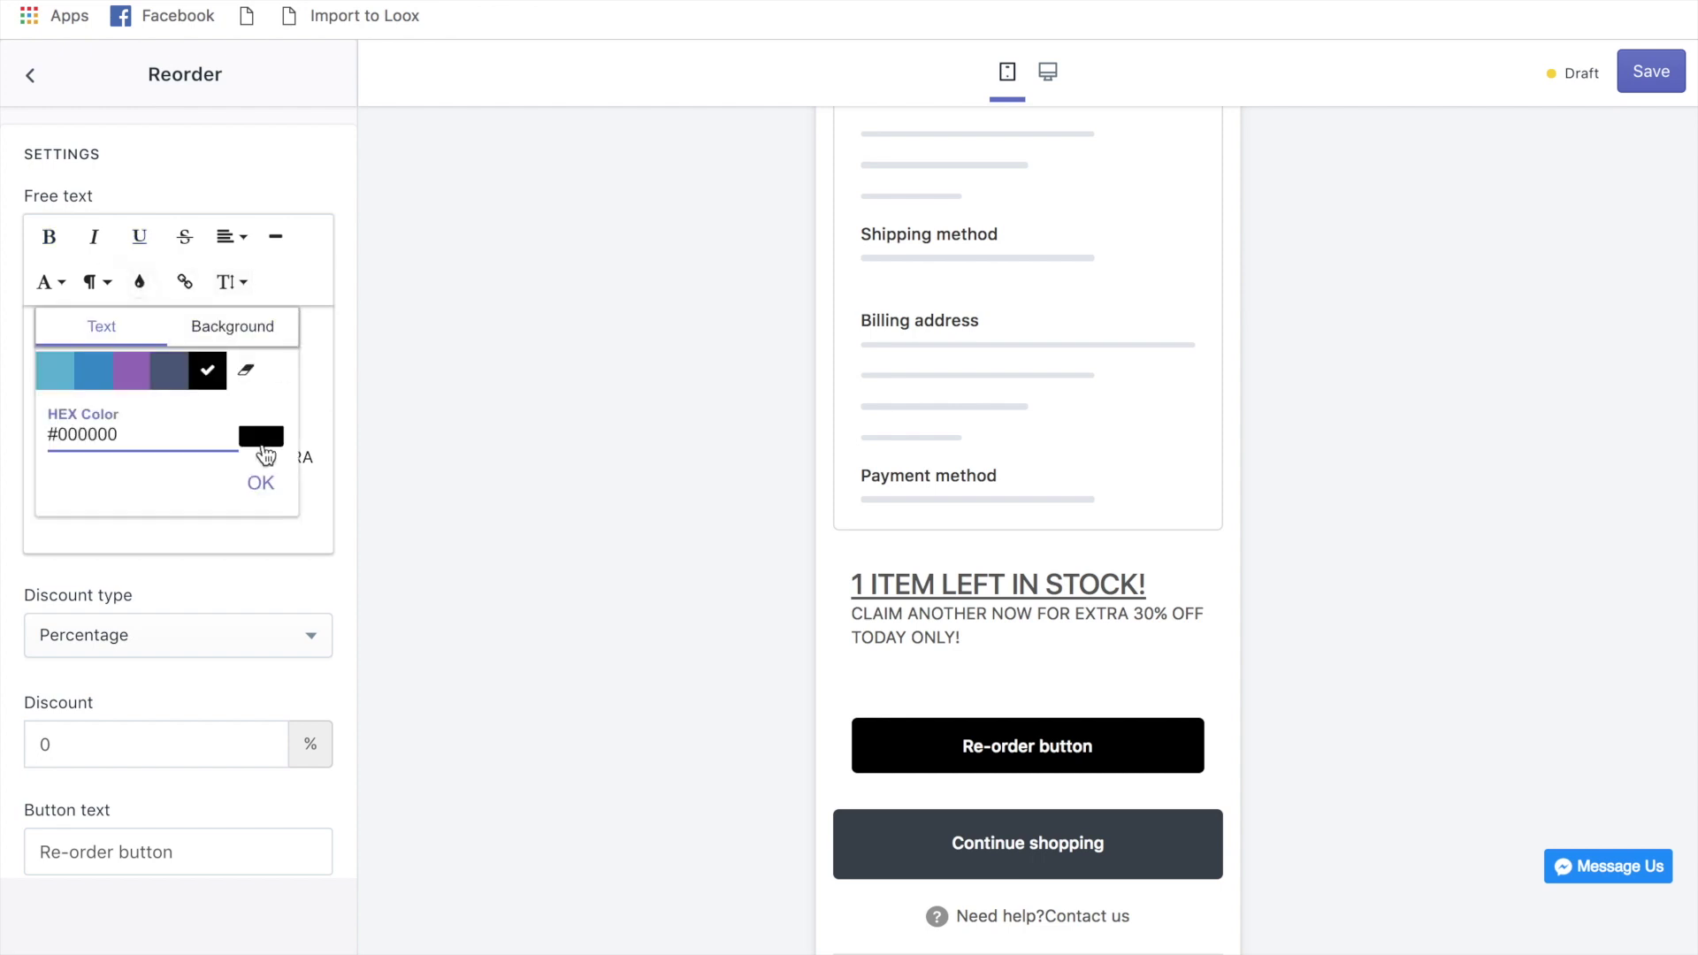
left_click(260, 442)
left_click_drag(254, 647, 496, 466)
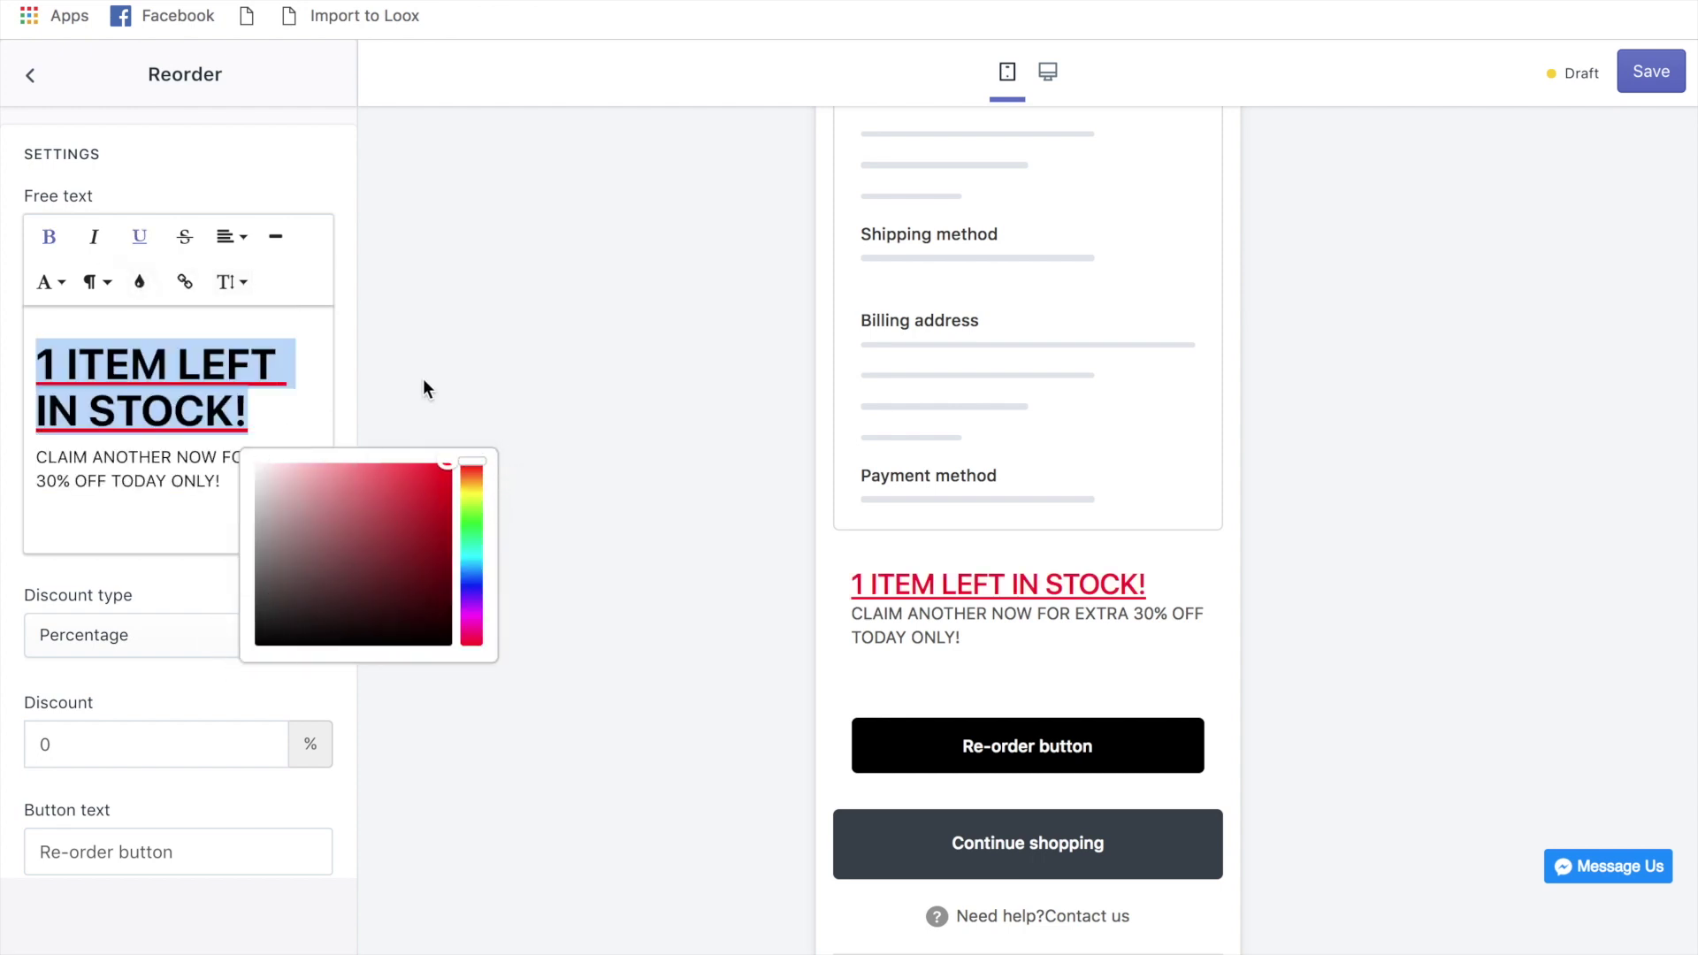
left_click(323, 412)
key("Return")
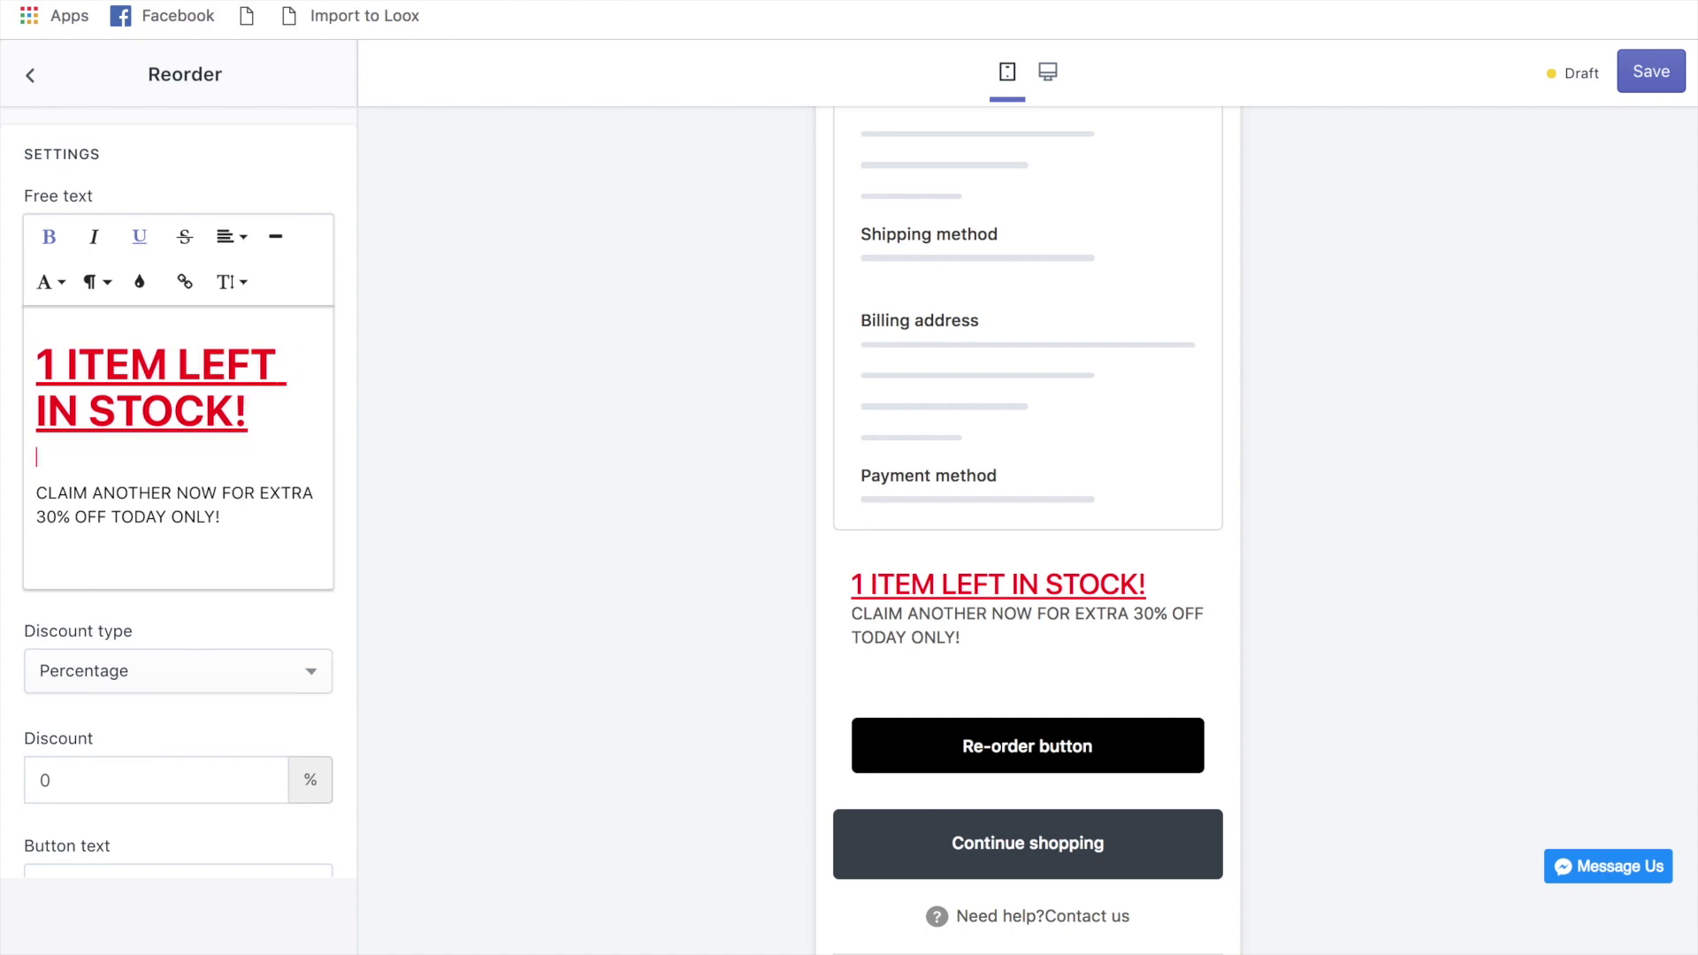
- Format the "CLAIM ANOTHER NOW" offer line as bold Arial in Heading 1 style
left_click_drag(216, 516, 17, 477)
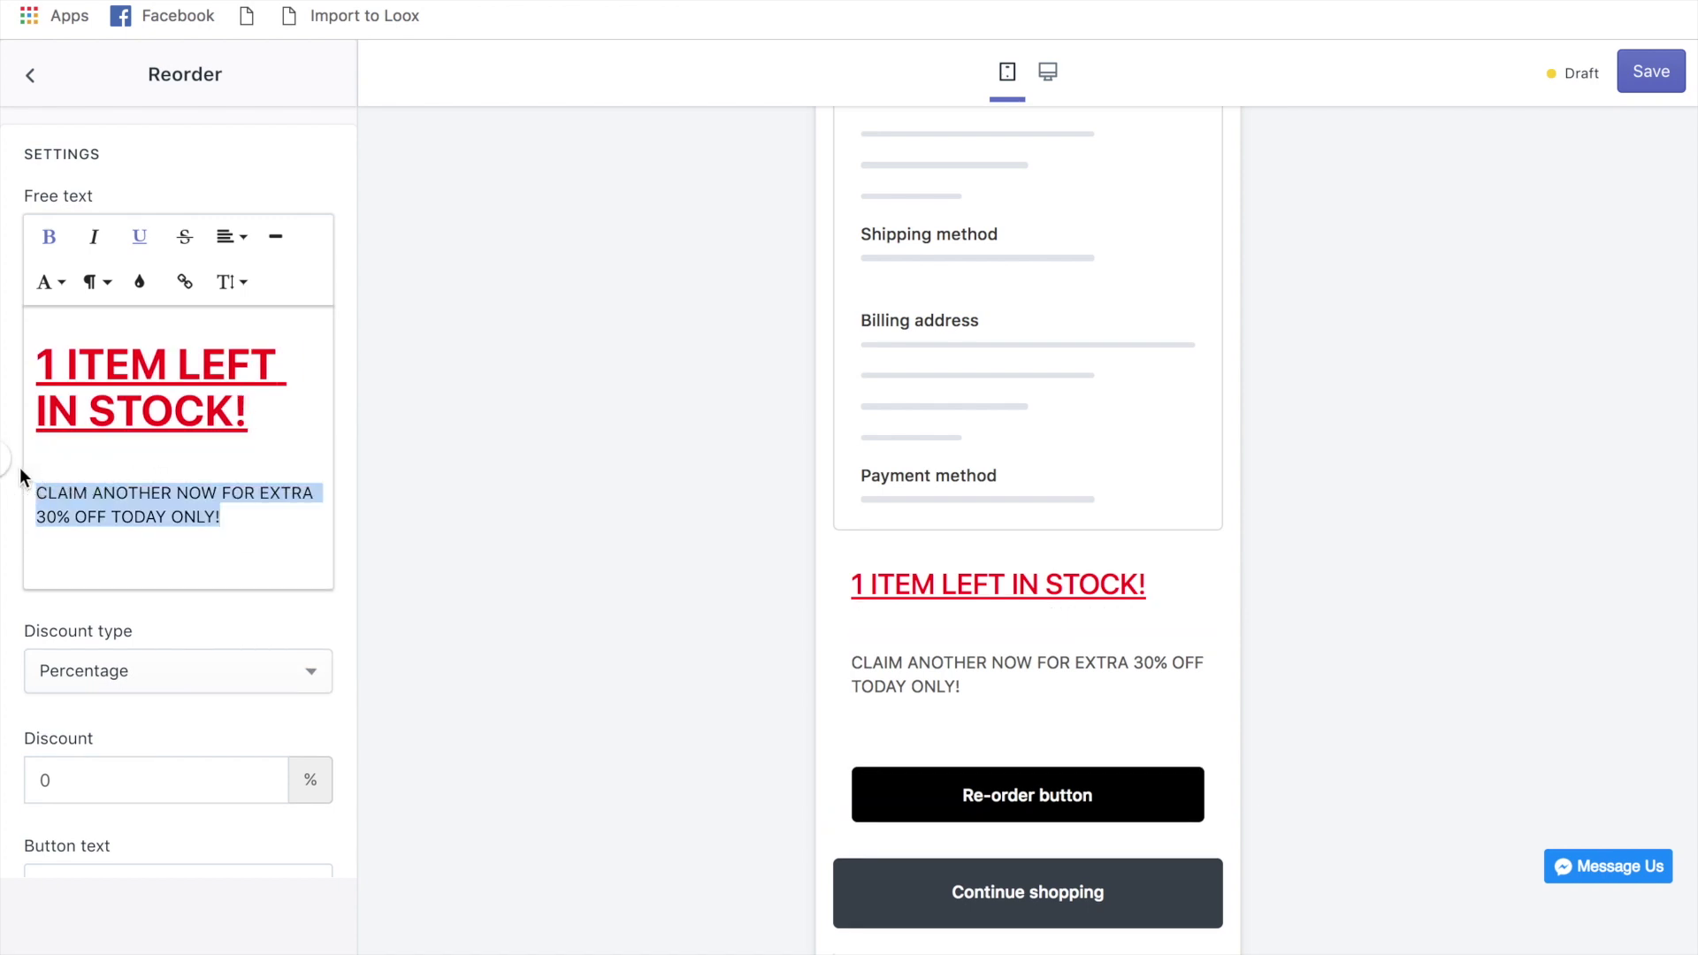
left_click(60, 282)
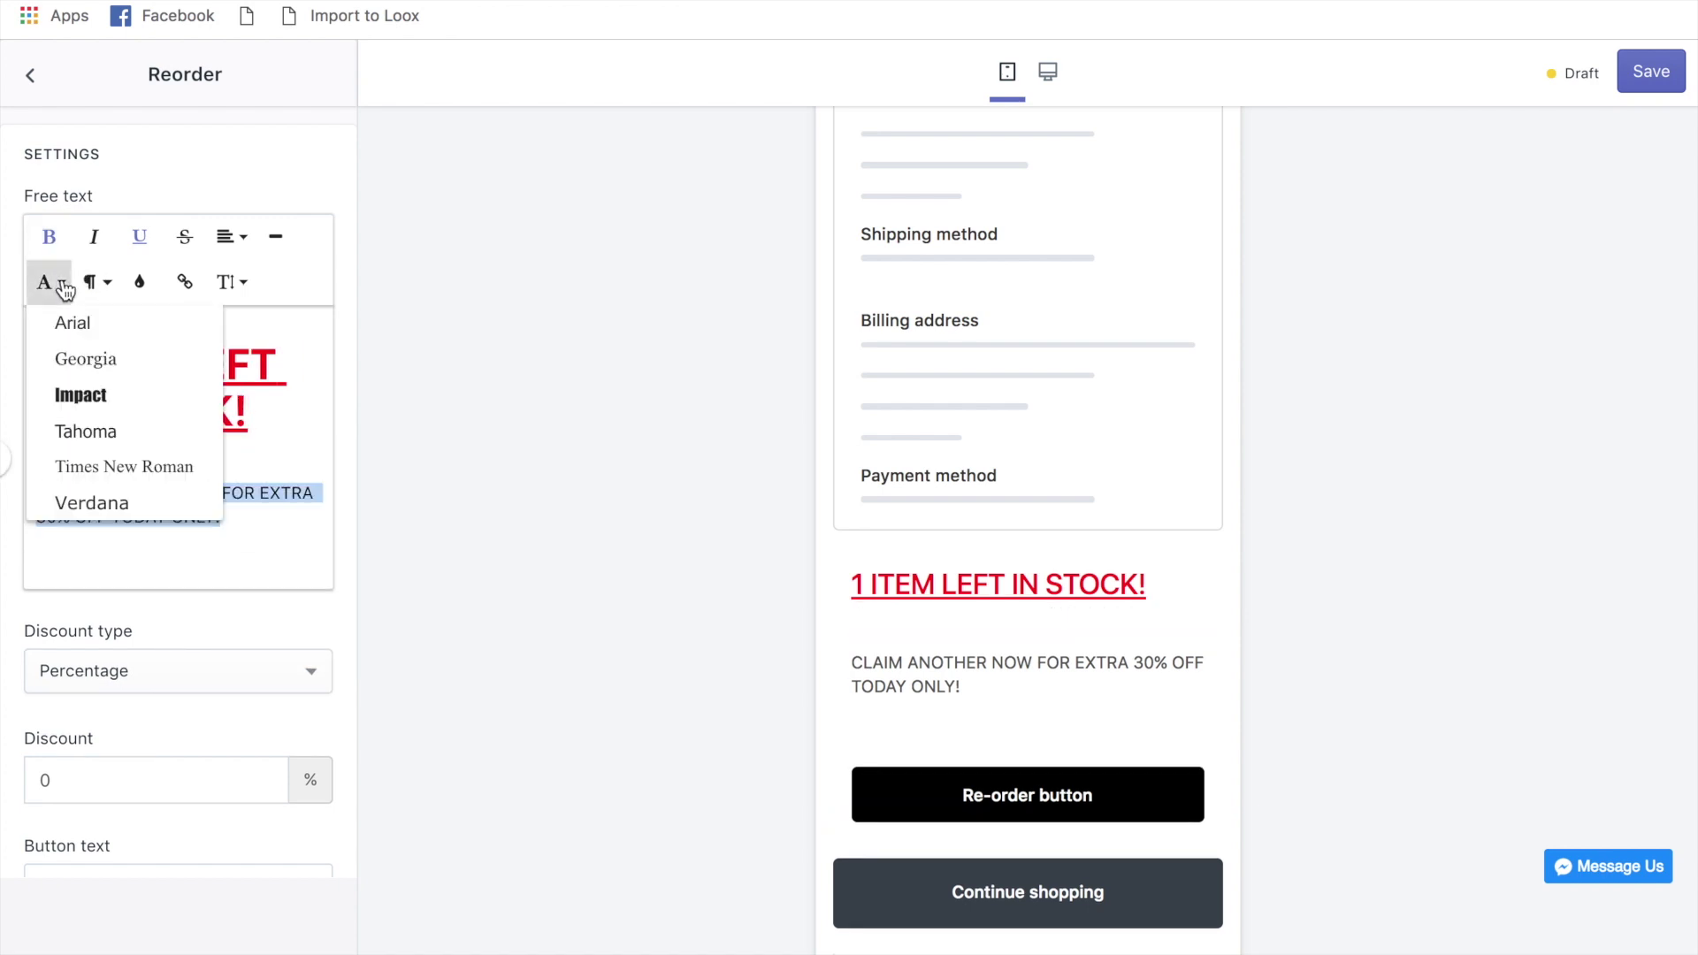
left_click(85, 329)
left_click(49, 236)
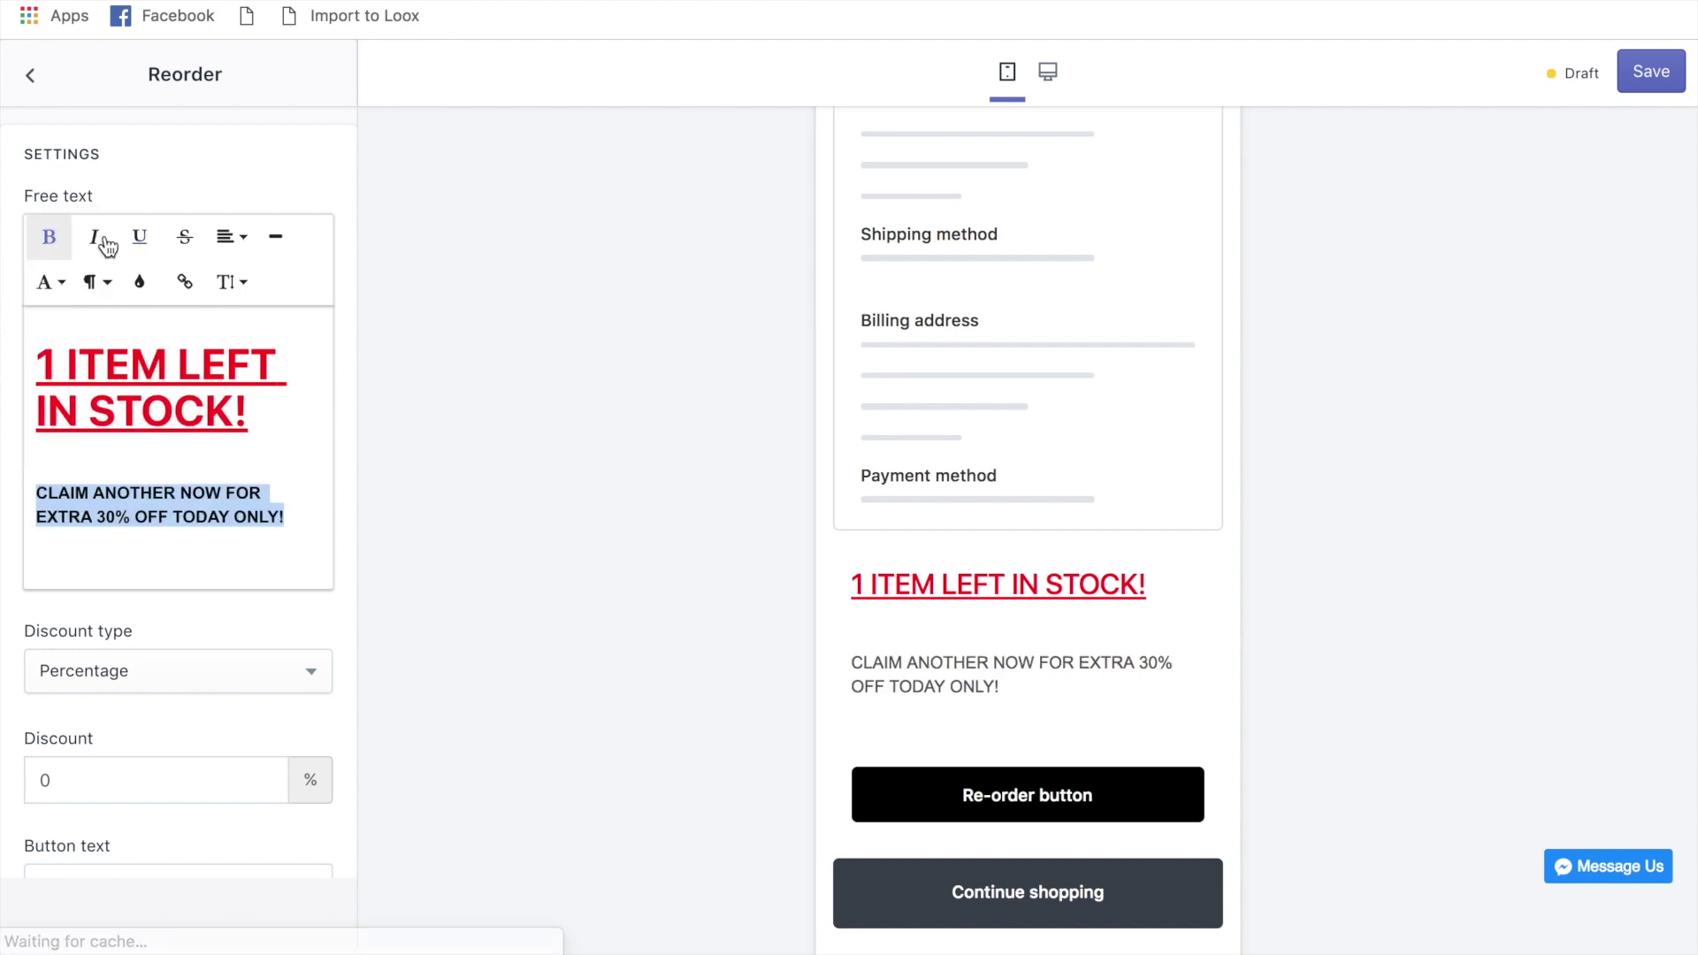
left_click(99, 281)
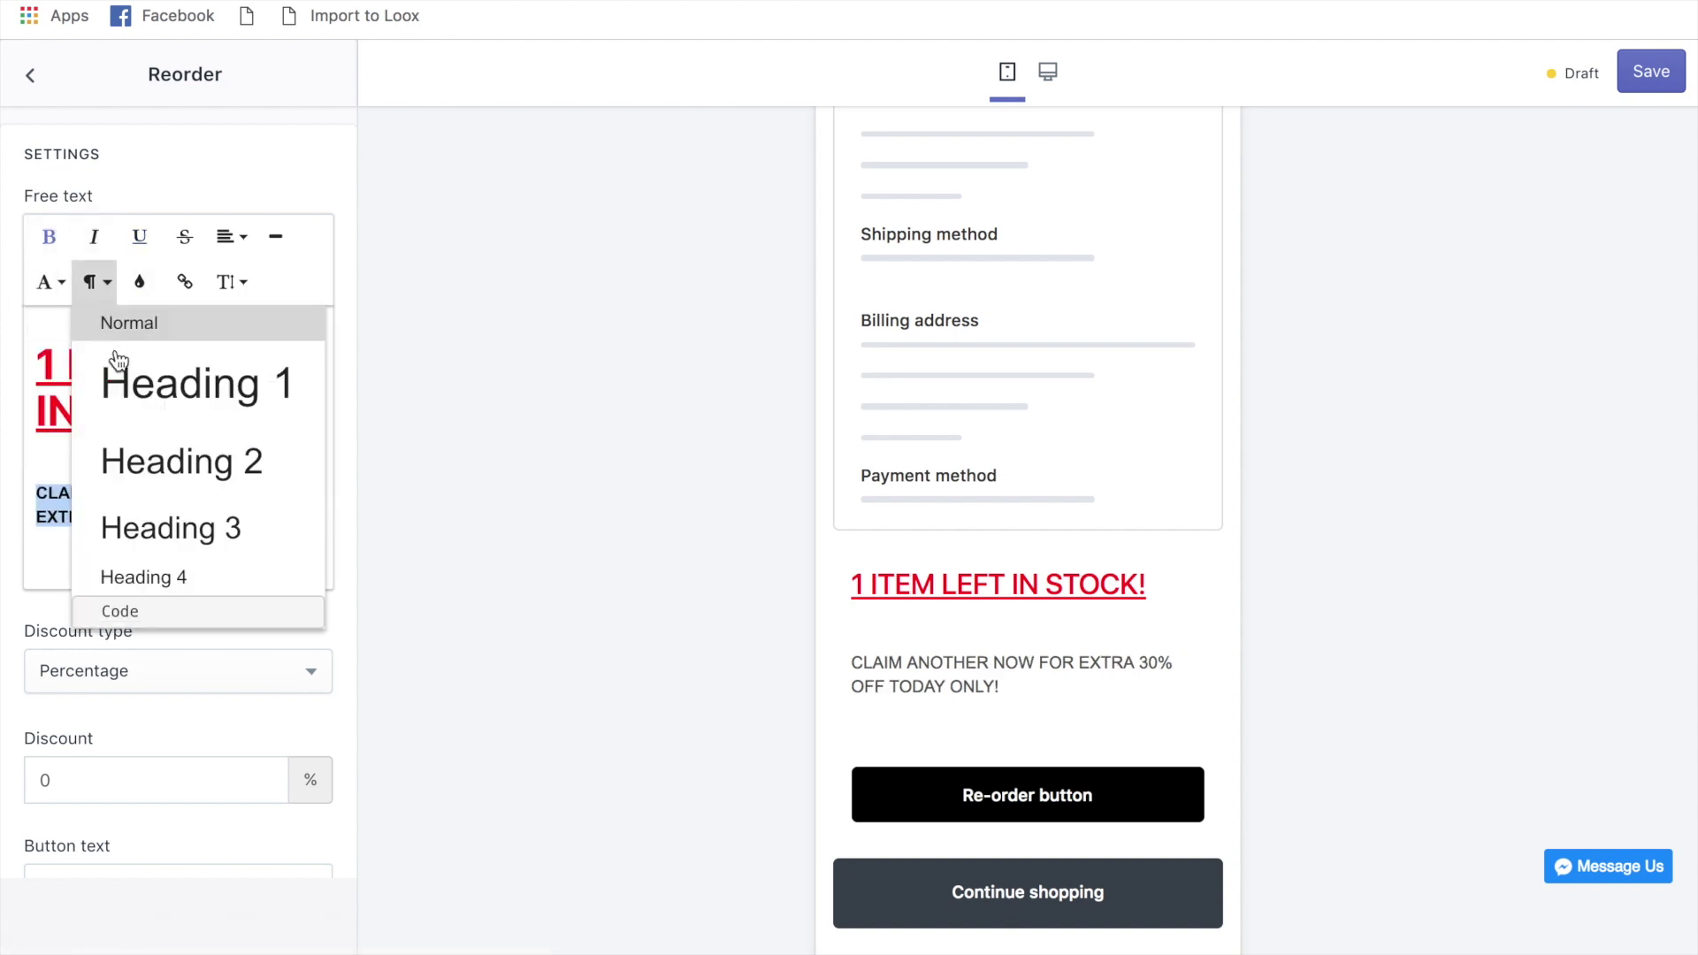
left_click(118, 362)
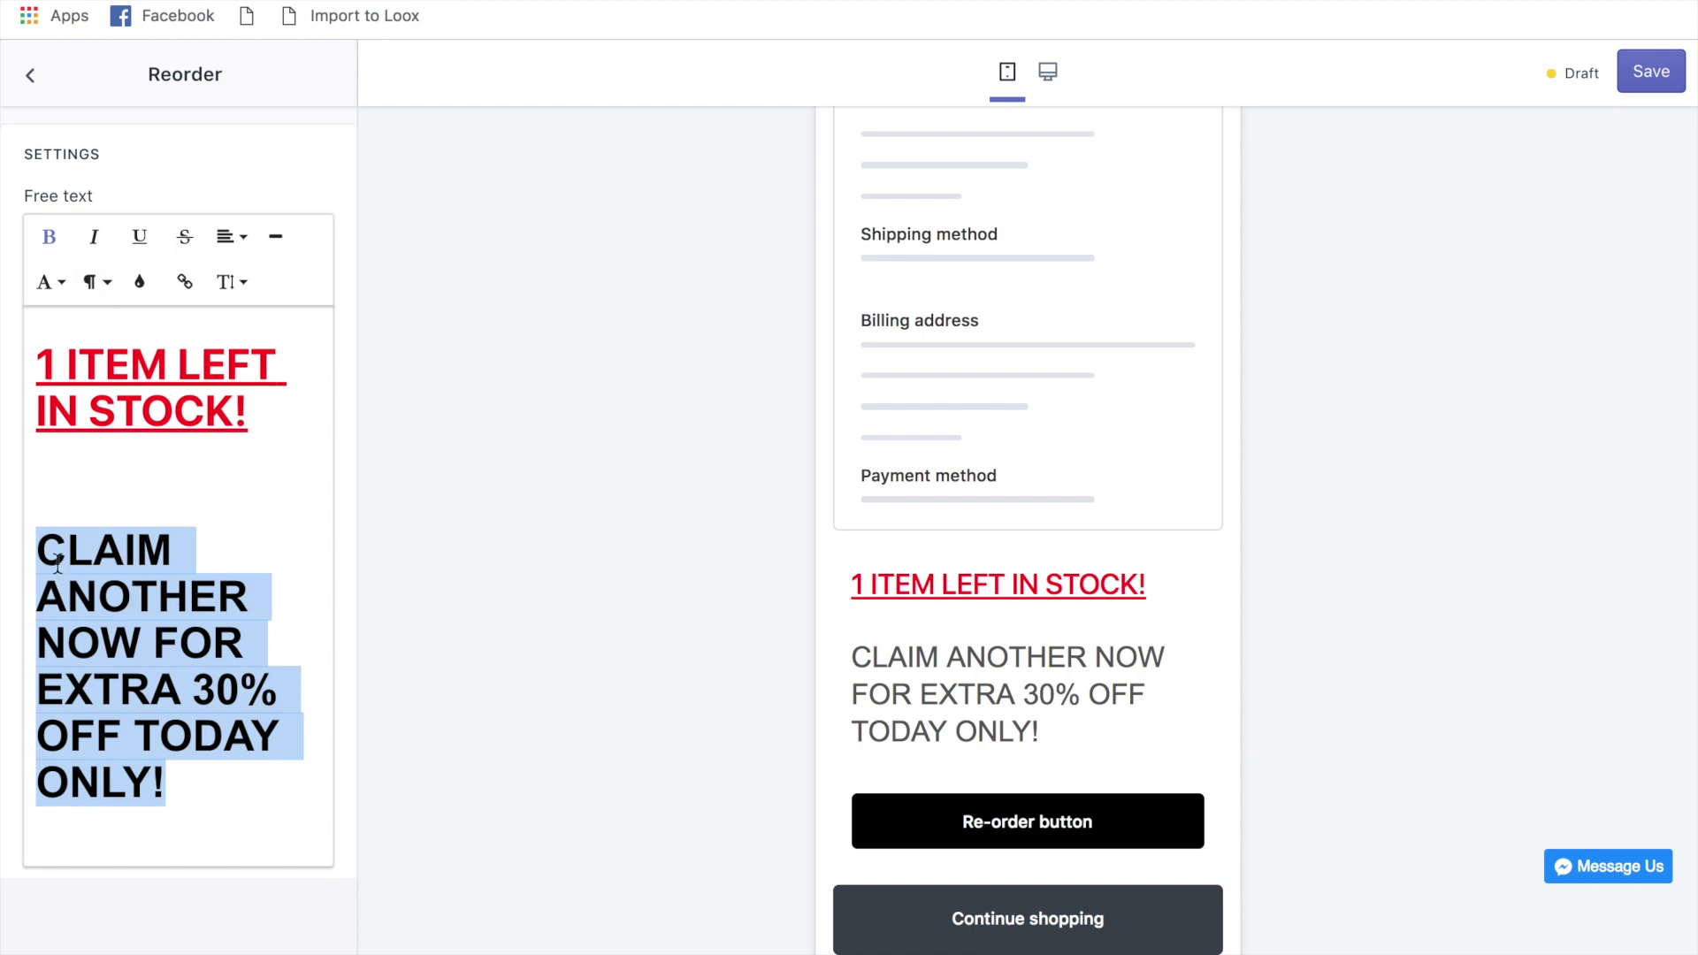
- Set the re-order button's background color to green, RGB(47, 188, 0)
left_click(68, 501)
scroll(203, 550, "down", 8)
left_click(58, 662)
left_click_drag(262, 696, 258, 748)
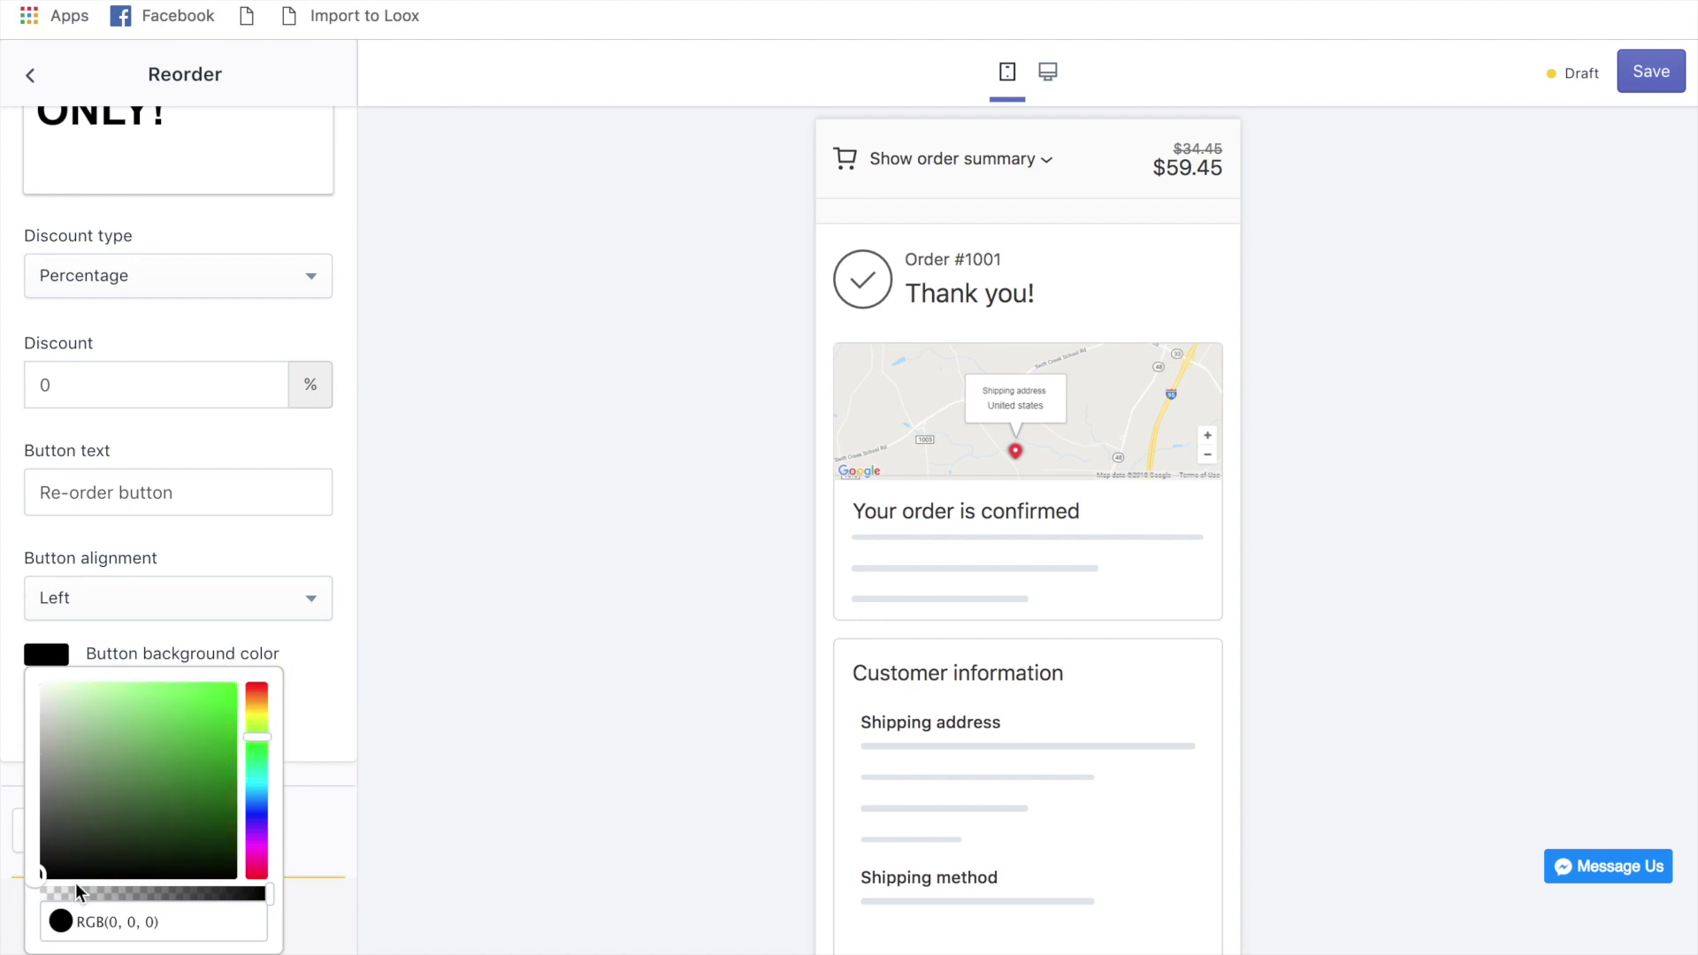
mouse_move(38, 874)
left_mouse_down()
mouse_move(315, 732)
mouse_move(334, 741)
mouse_move(350, 687)
left_mouse_up()
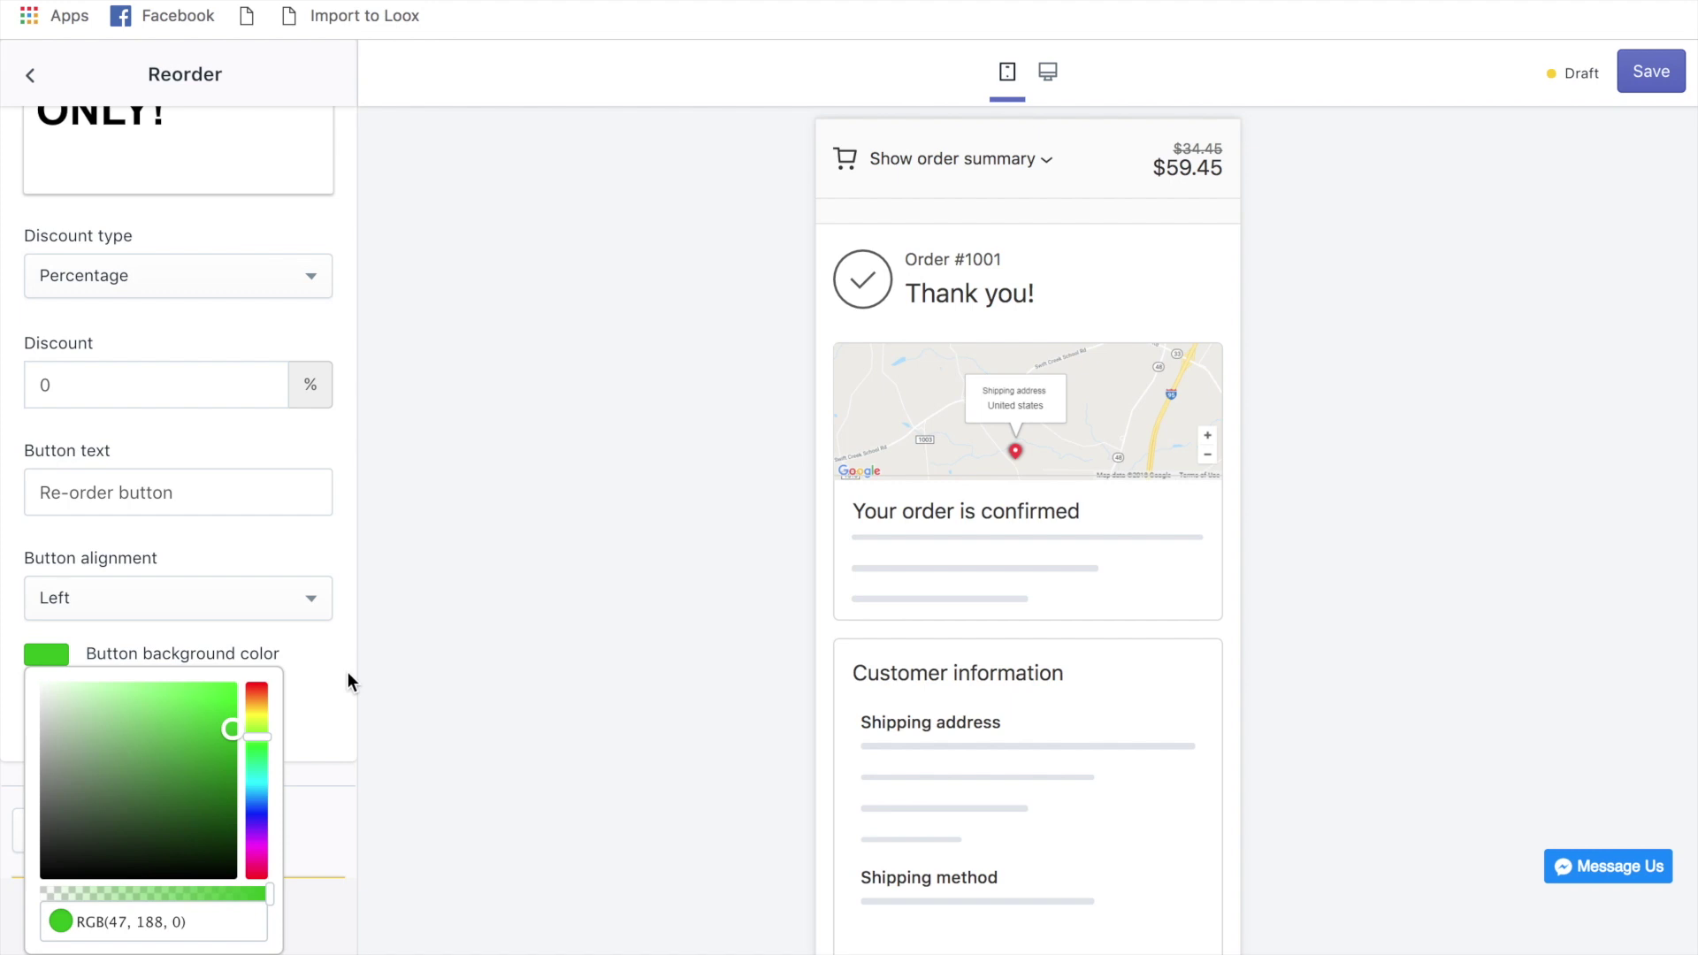
left_click(348, 671)
scroll(348, 676, "down", 2)
scroll(796, 606, "down", 10)
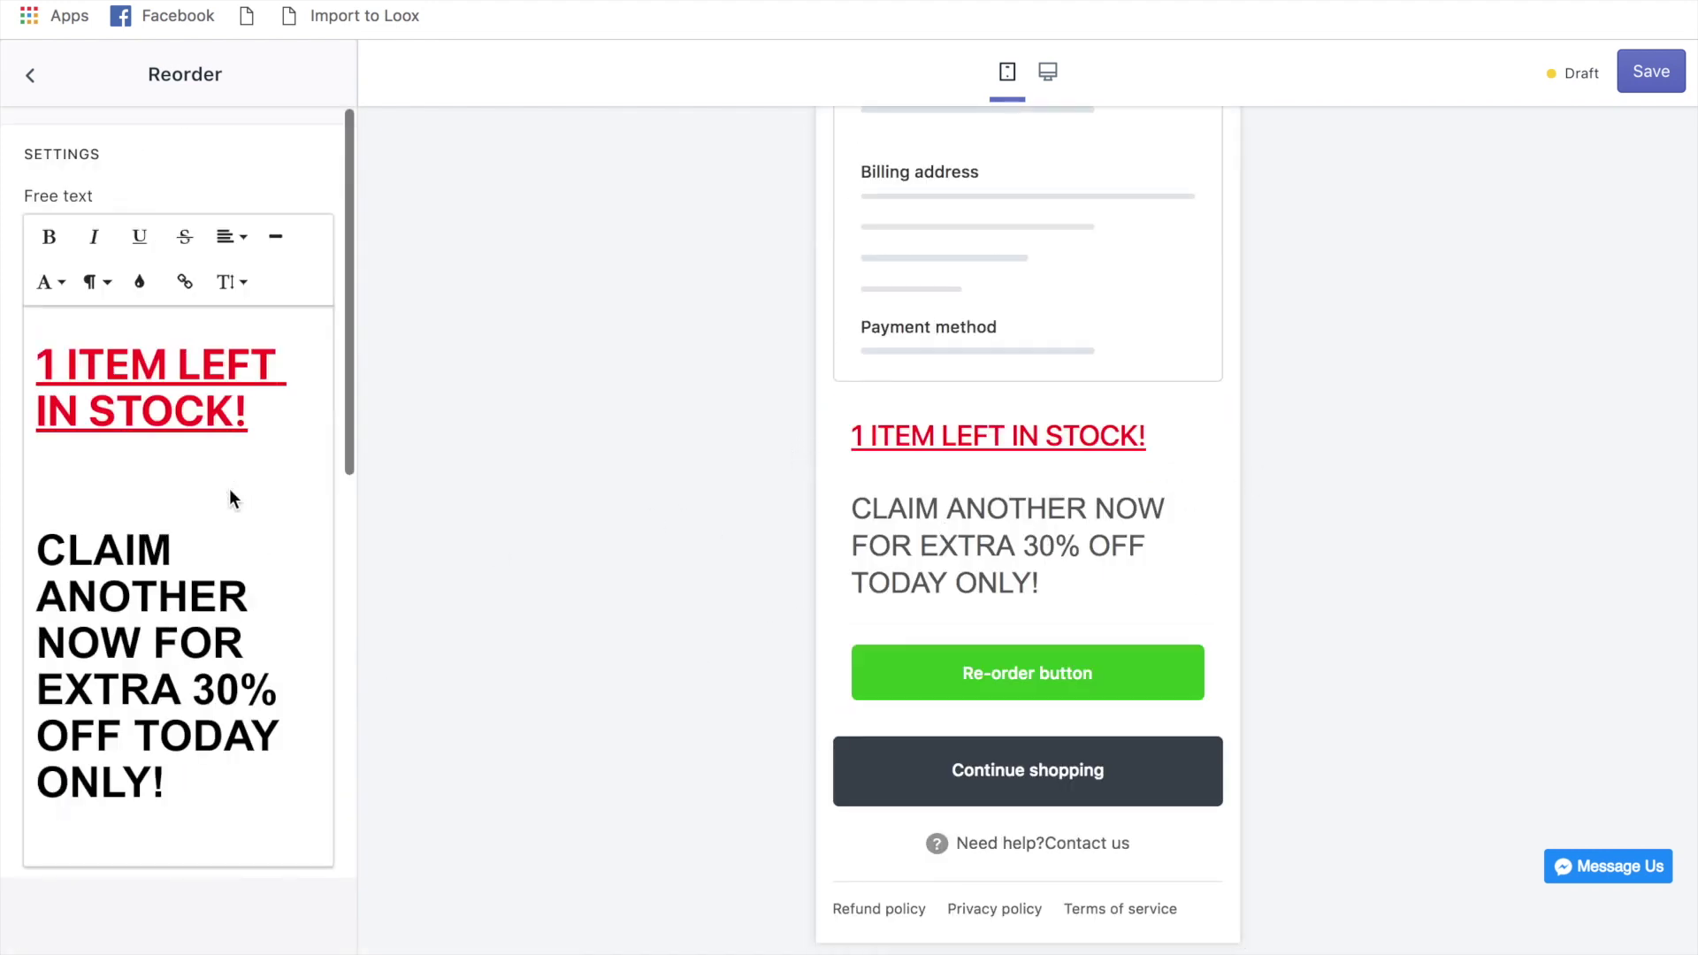
- Center all of the Reorder section's free text
key("ctrl+a")
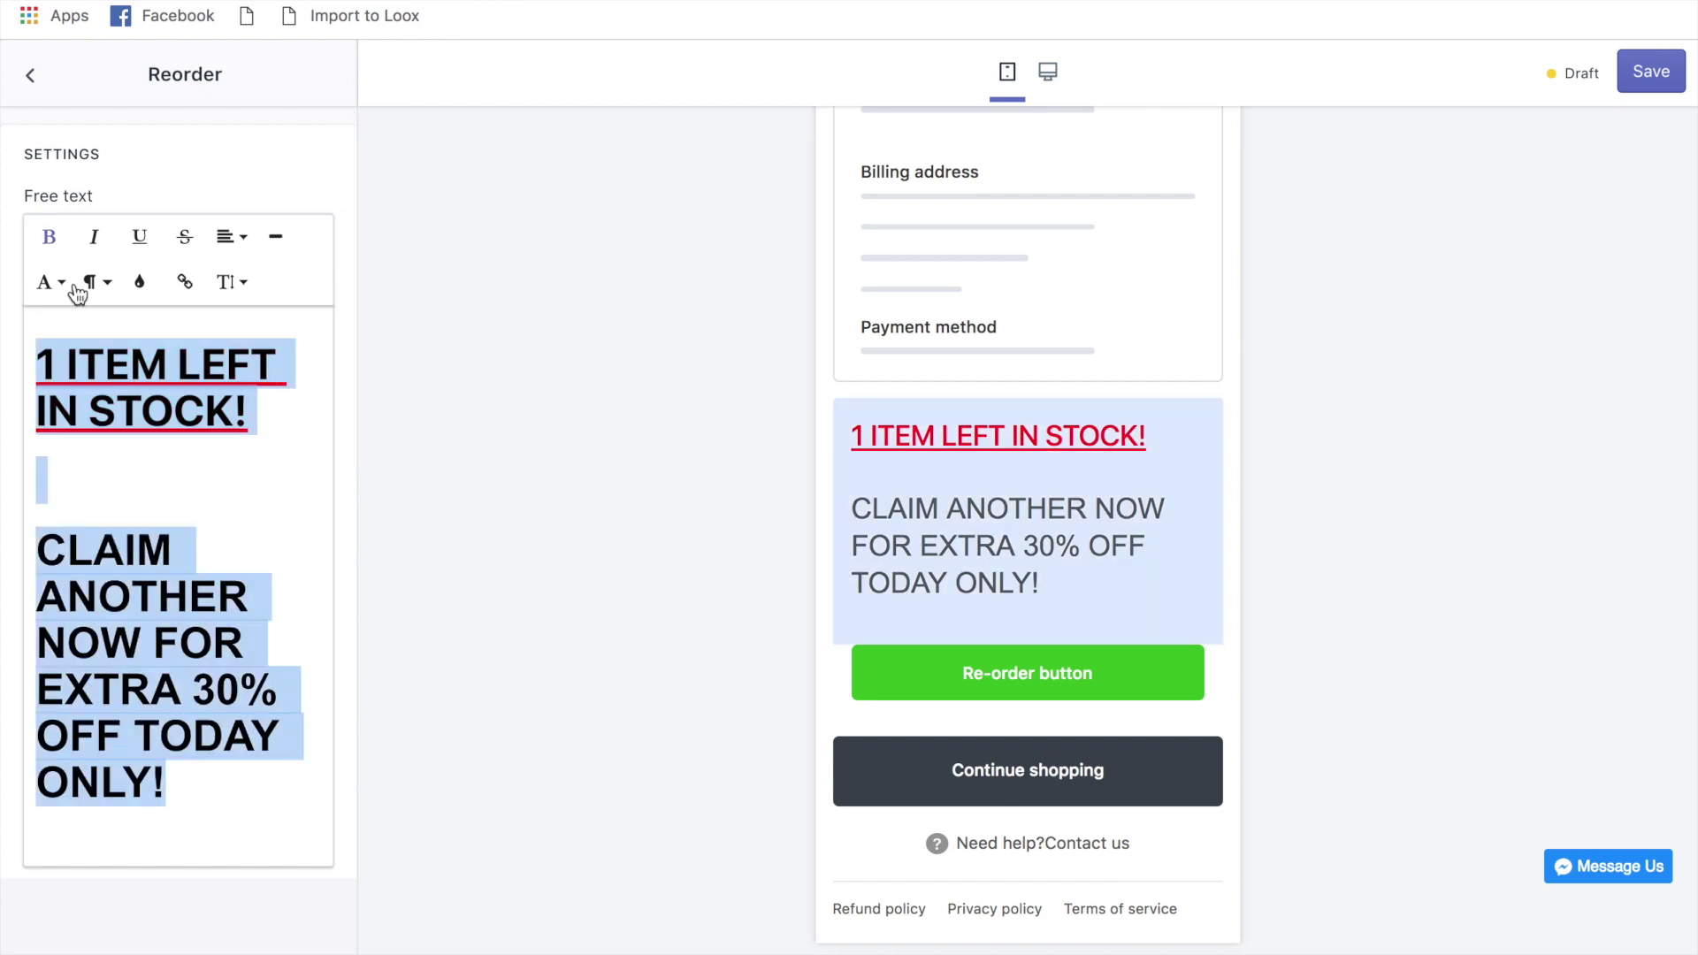
left_click(232, 237)
left_click(254, 290)
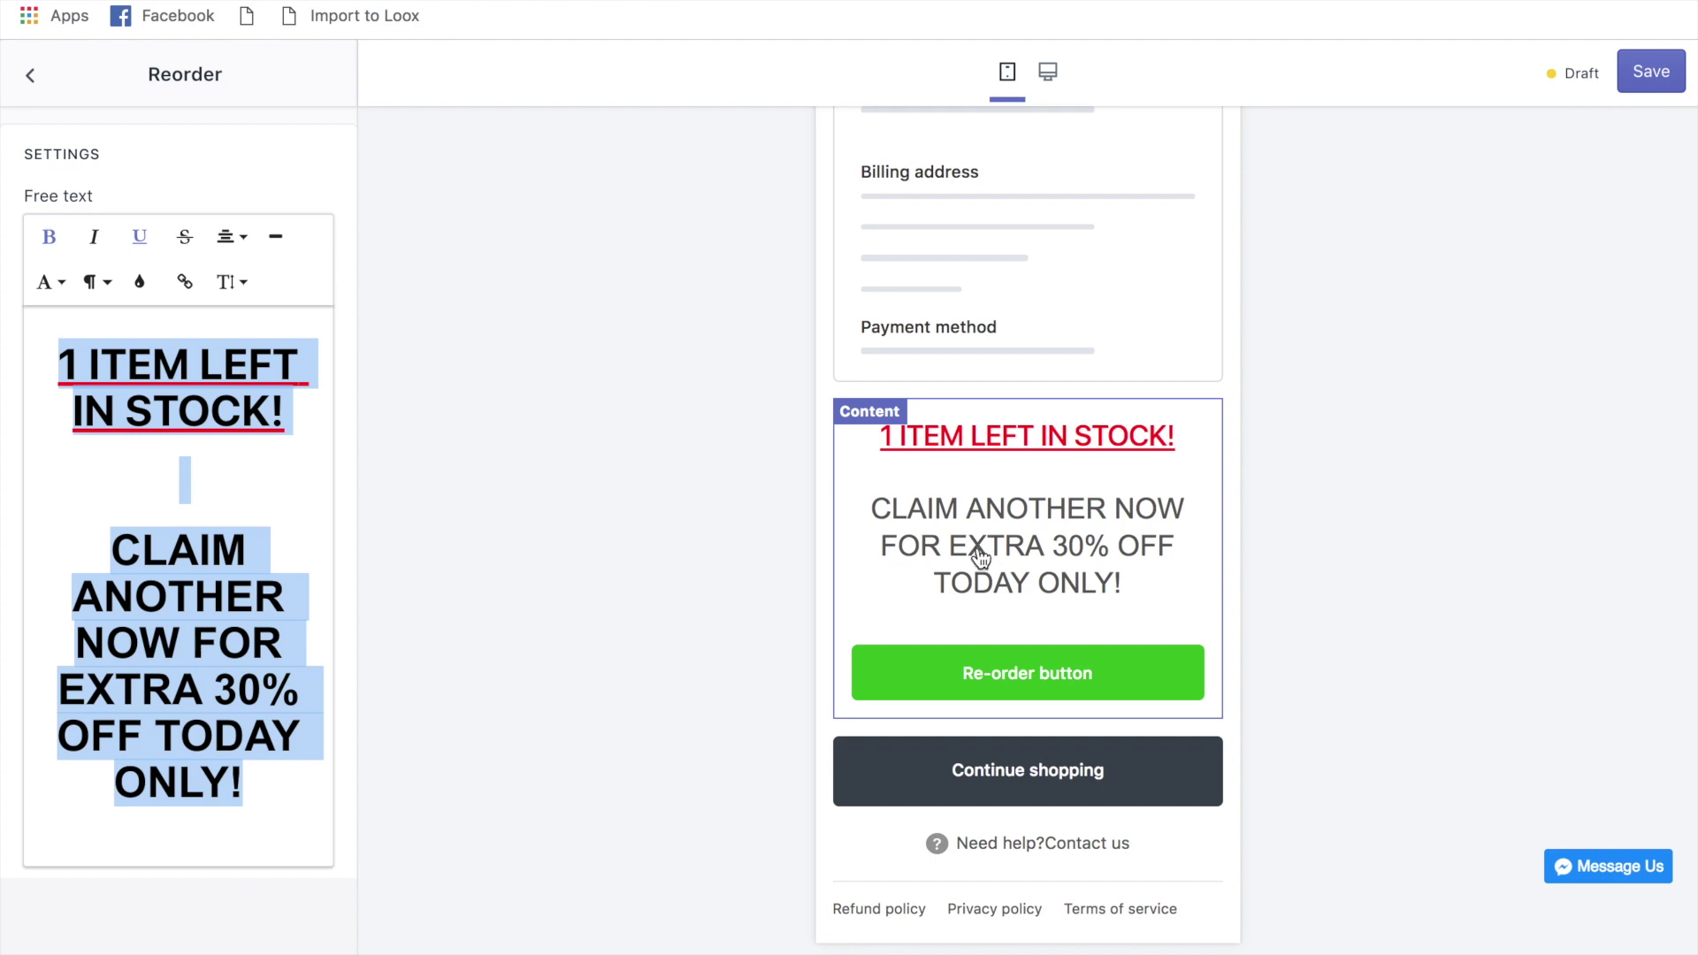
- Set the re-order button's text to "YES PLEASE!"
scroll(321, 577, "down", 10)
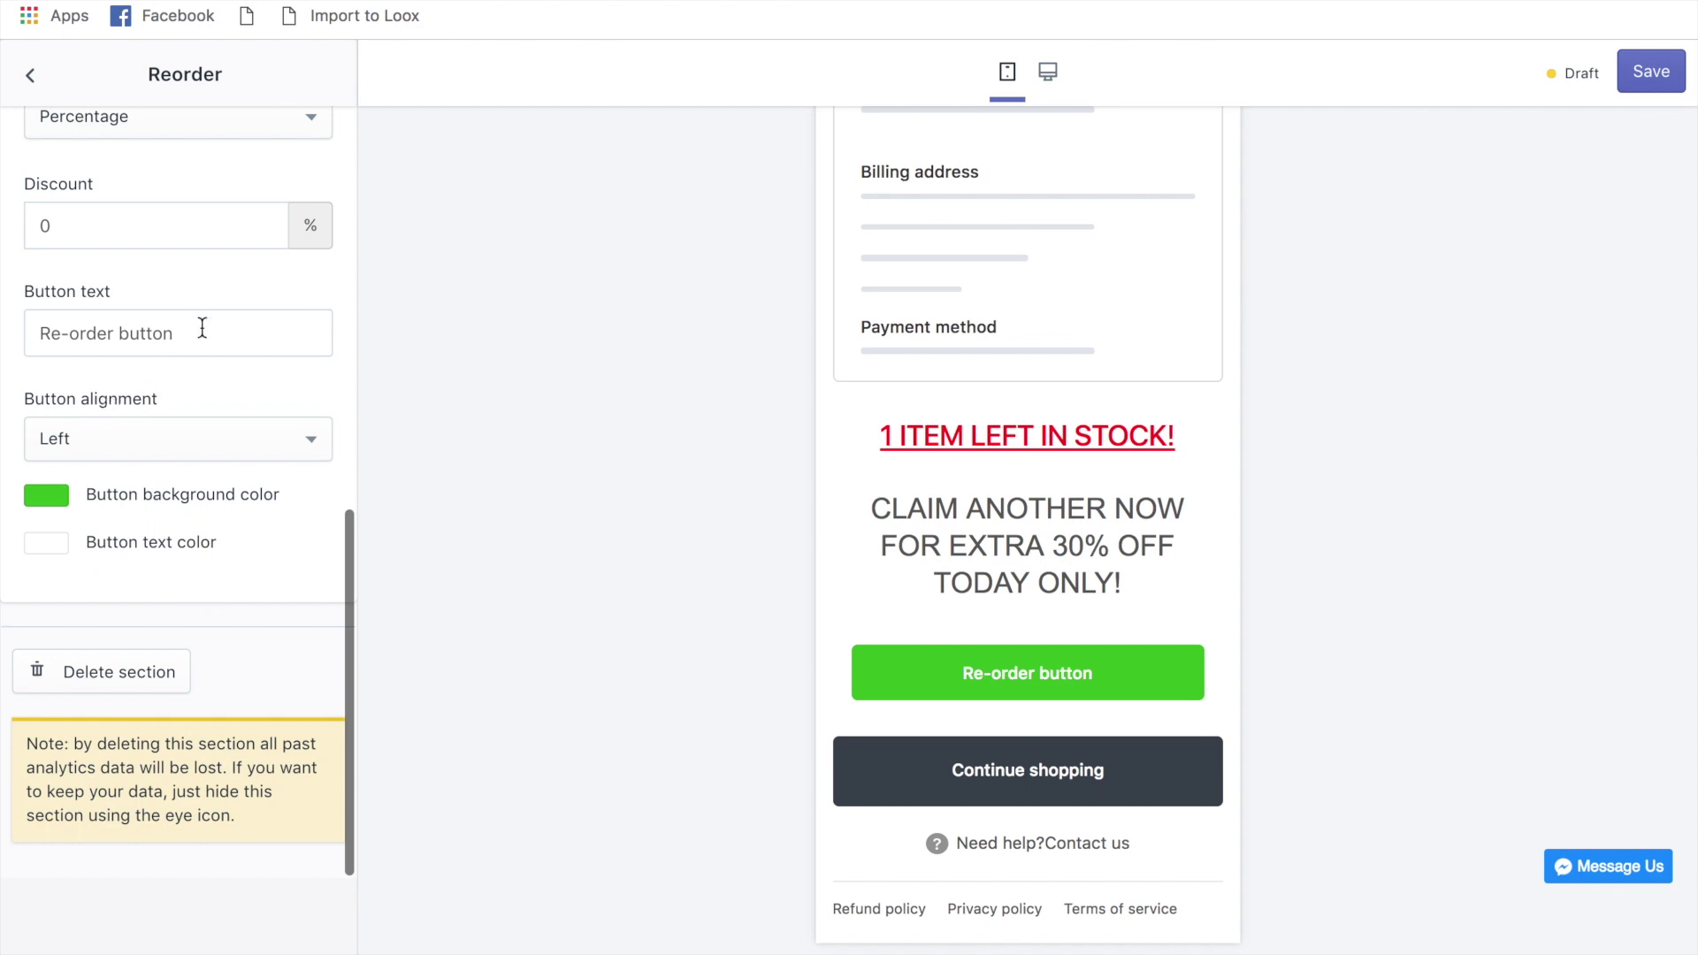
left_click_drag(201, 326, 3, 303)
type("Y")
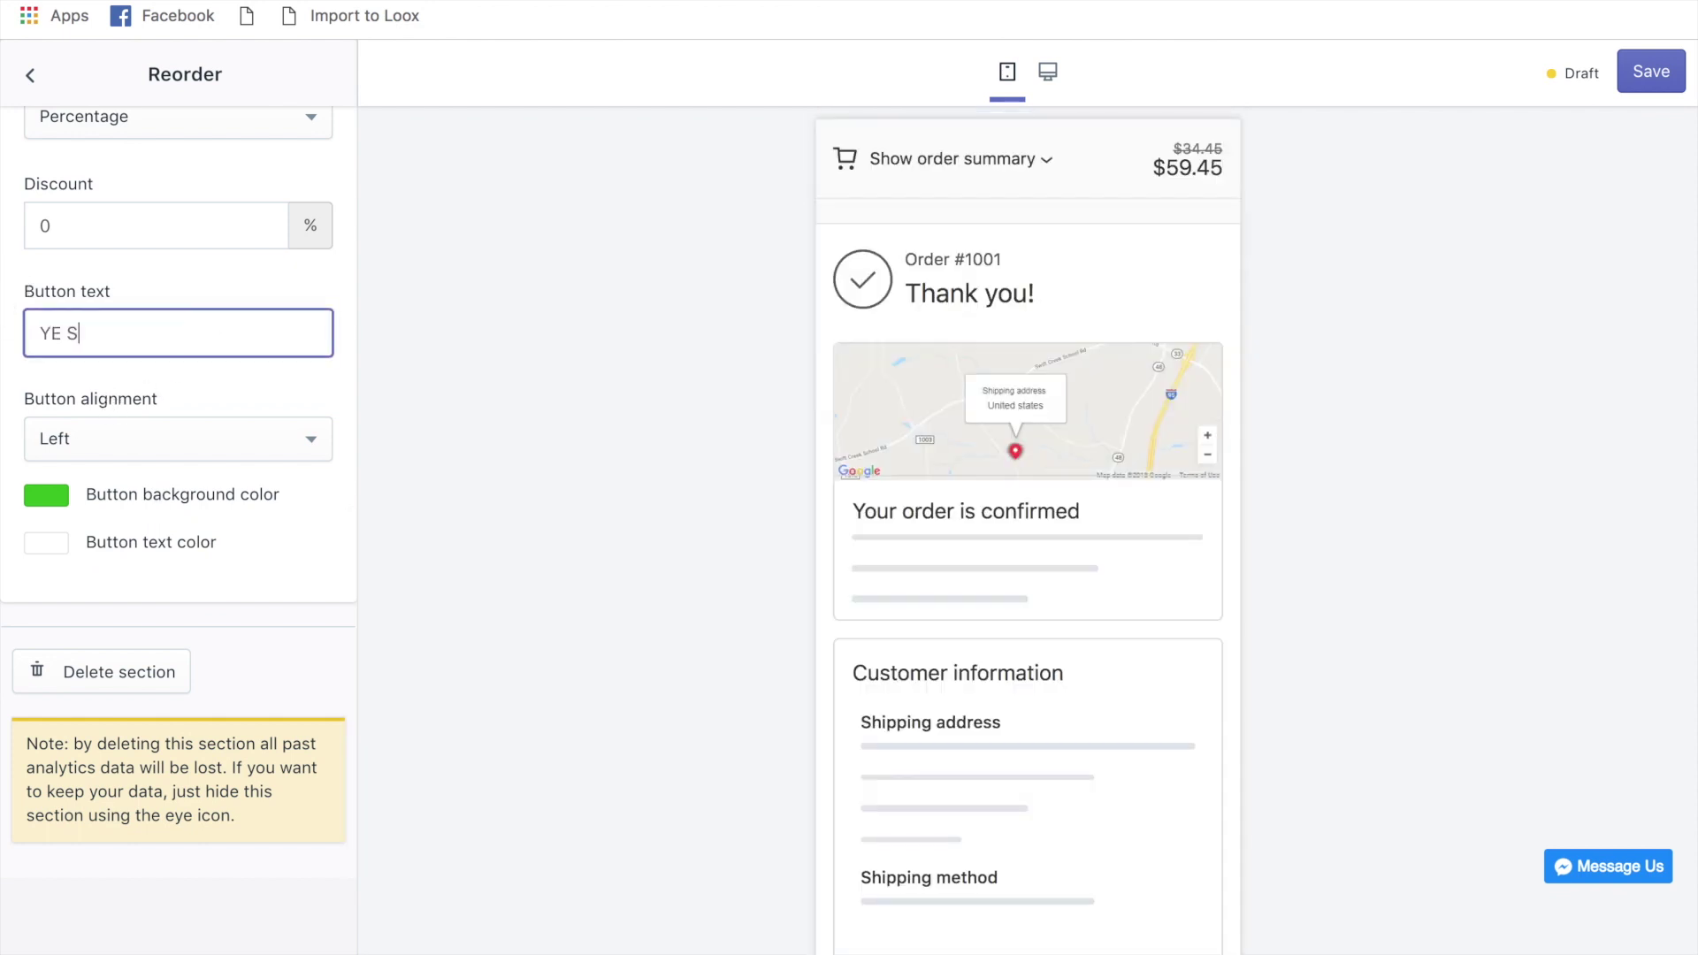
type("ES PLEASE!")
- Review the finished Reorder offer and its button in the mobile preview of the thank-you page
scroll(1161, 395, "down", 9)
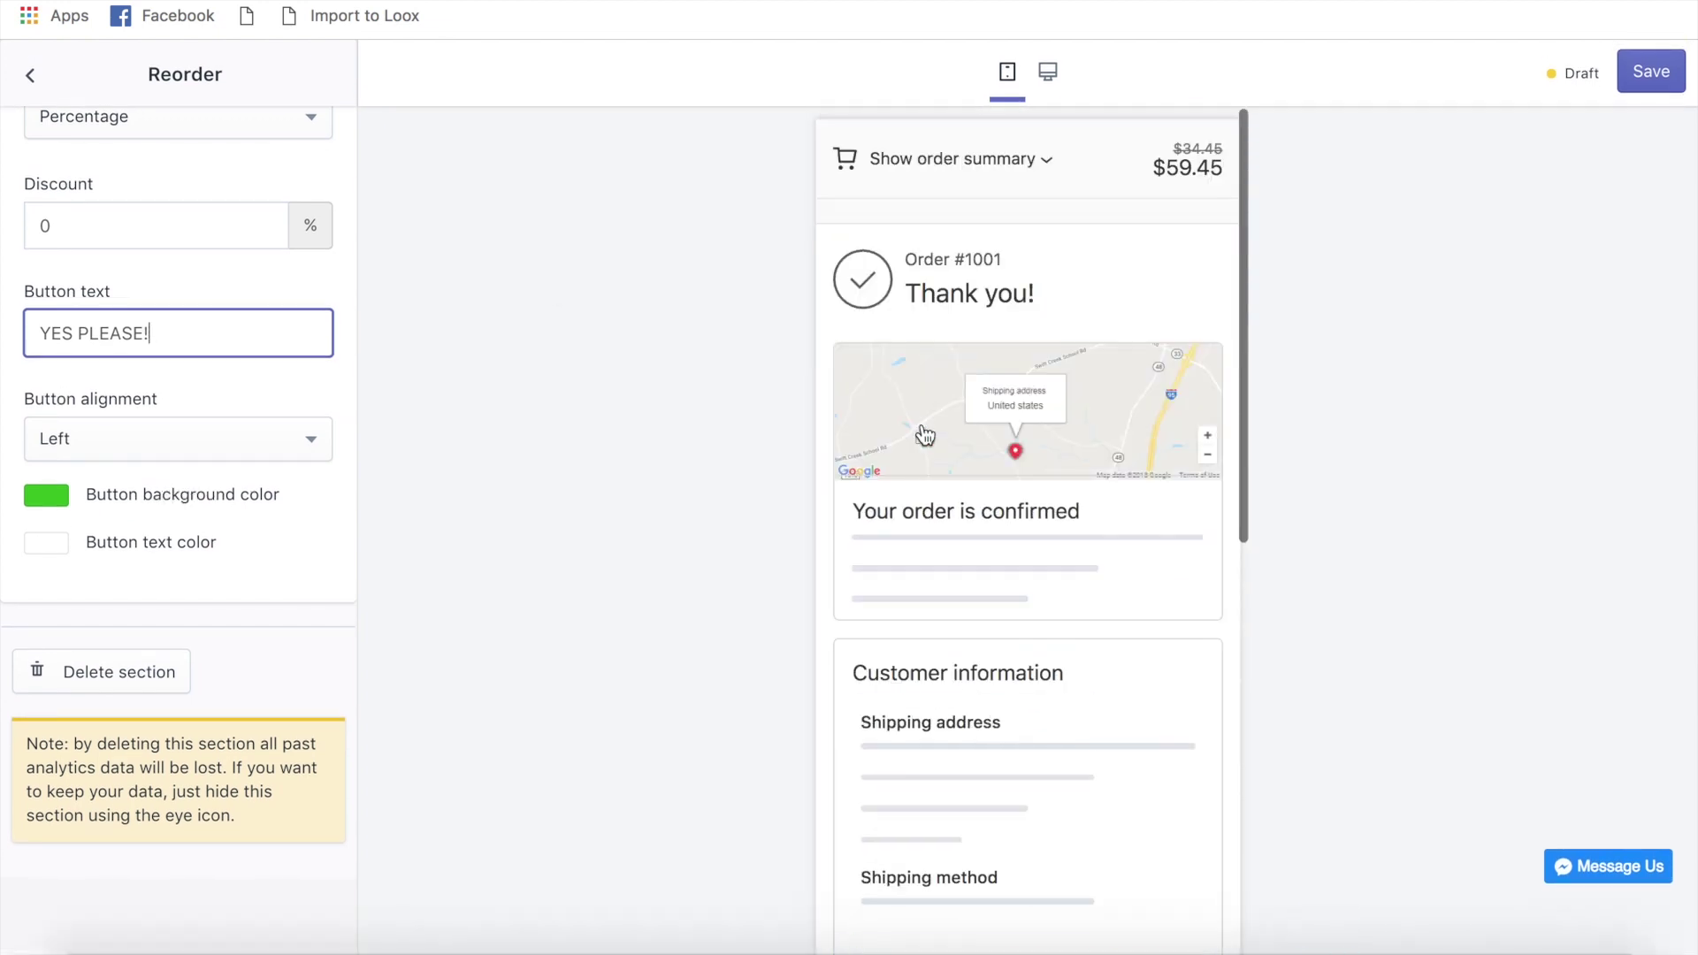
scroll(922, 423, "down", 1)
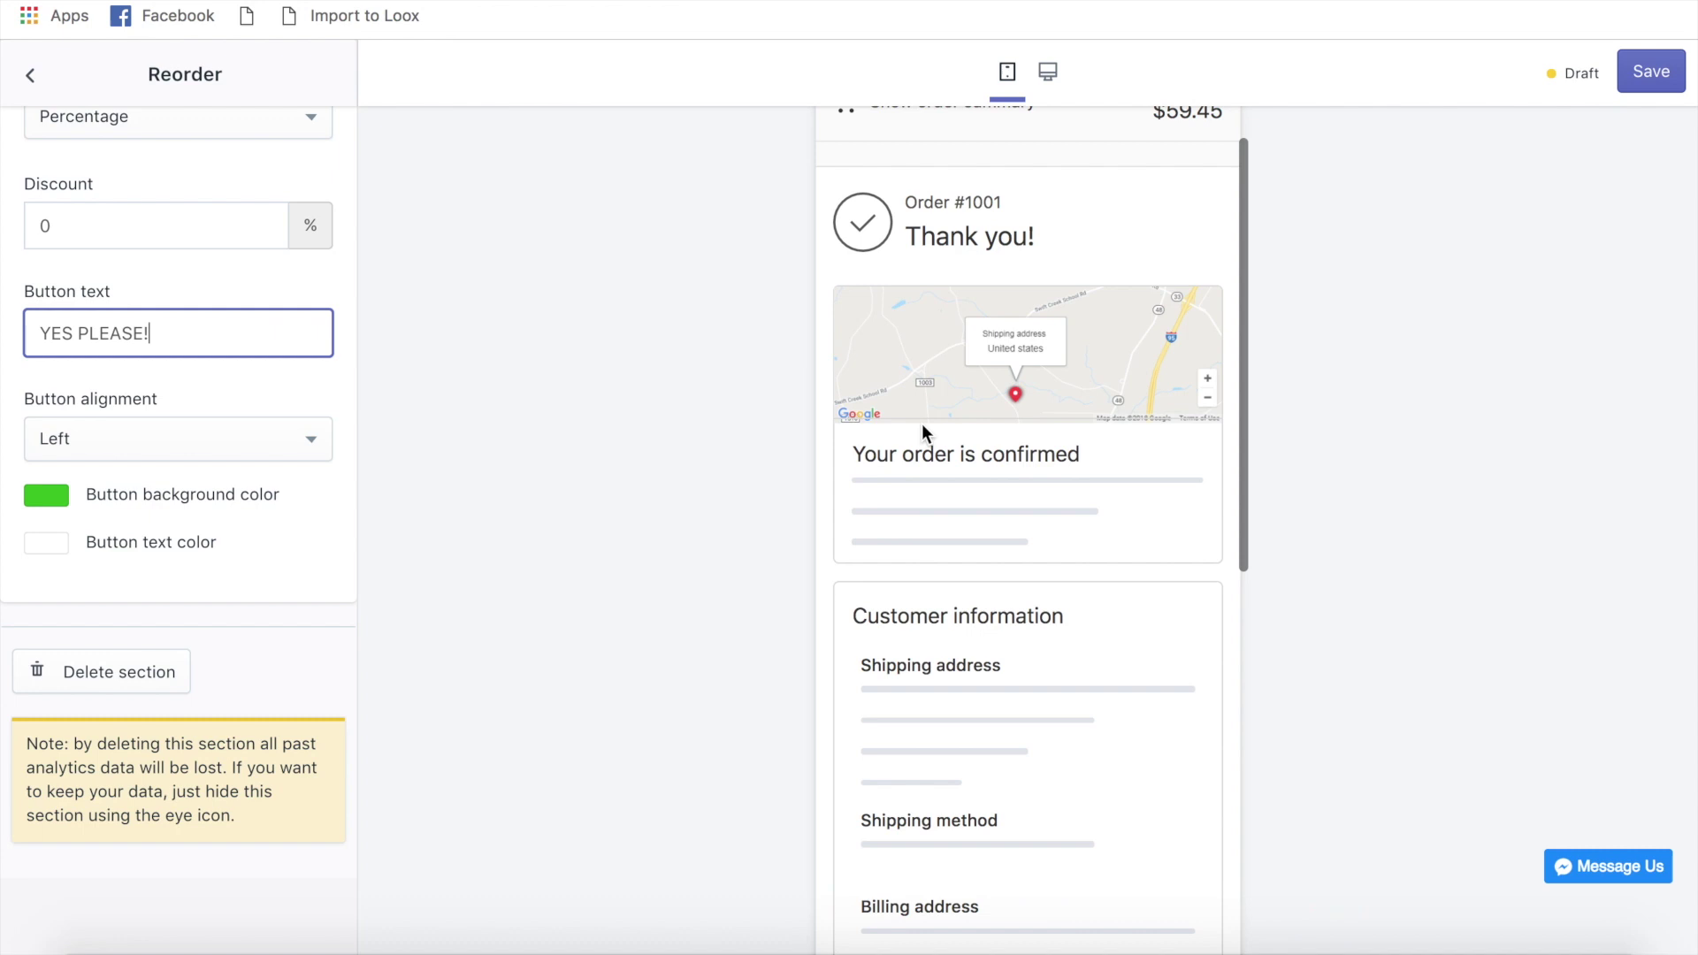
scroll(922, 422, "down", 1)
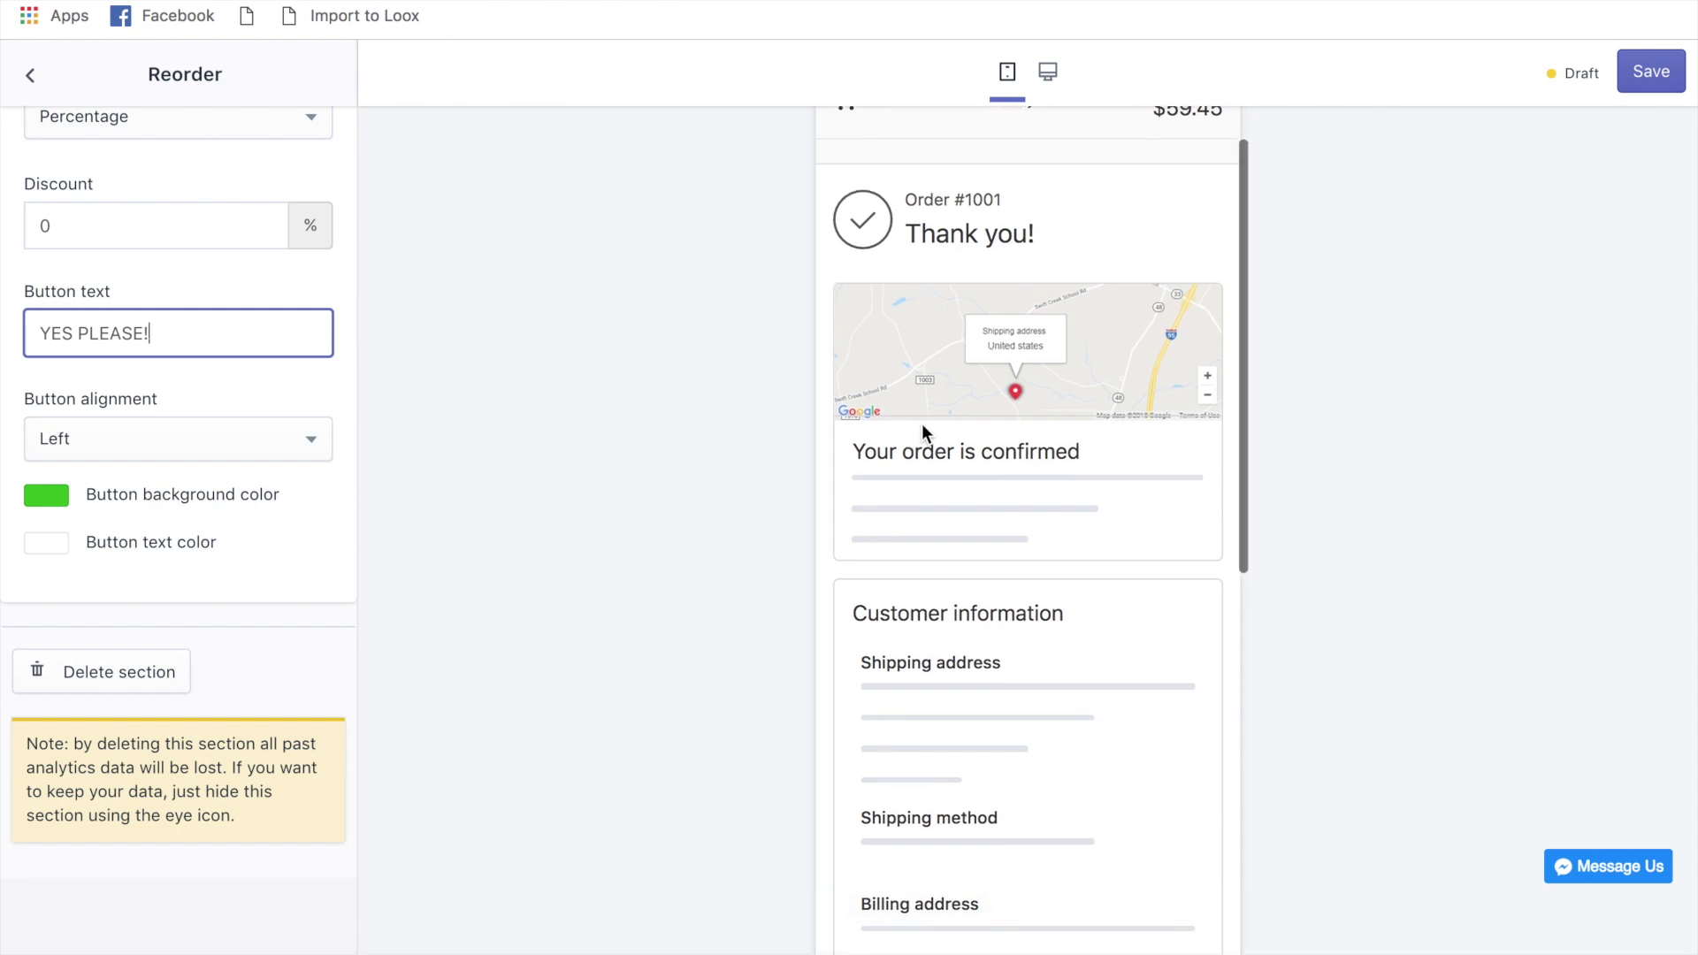
scroll(922, 423, "down", 1)
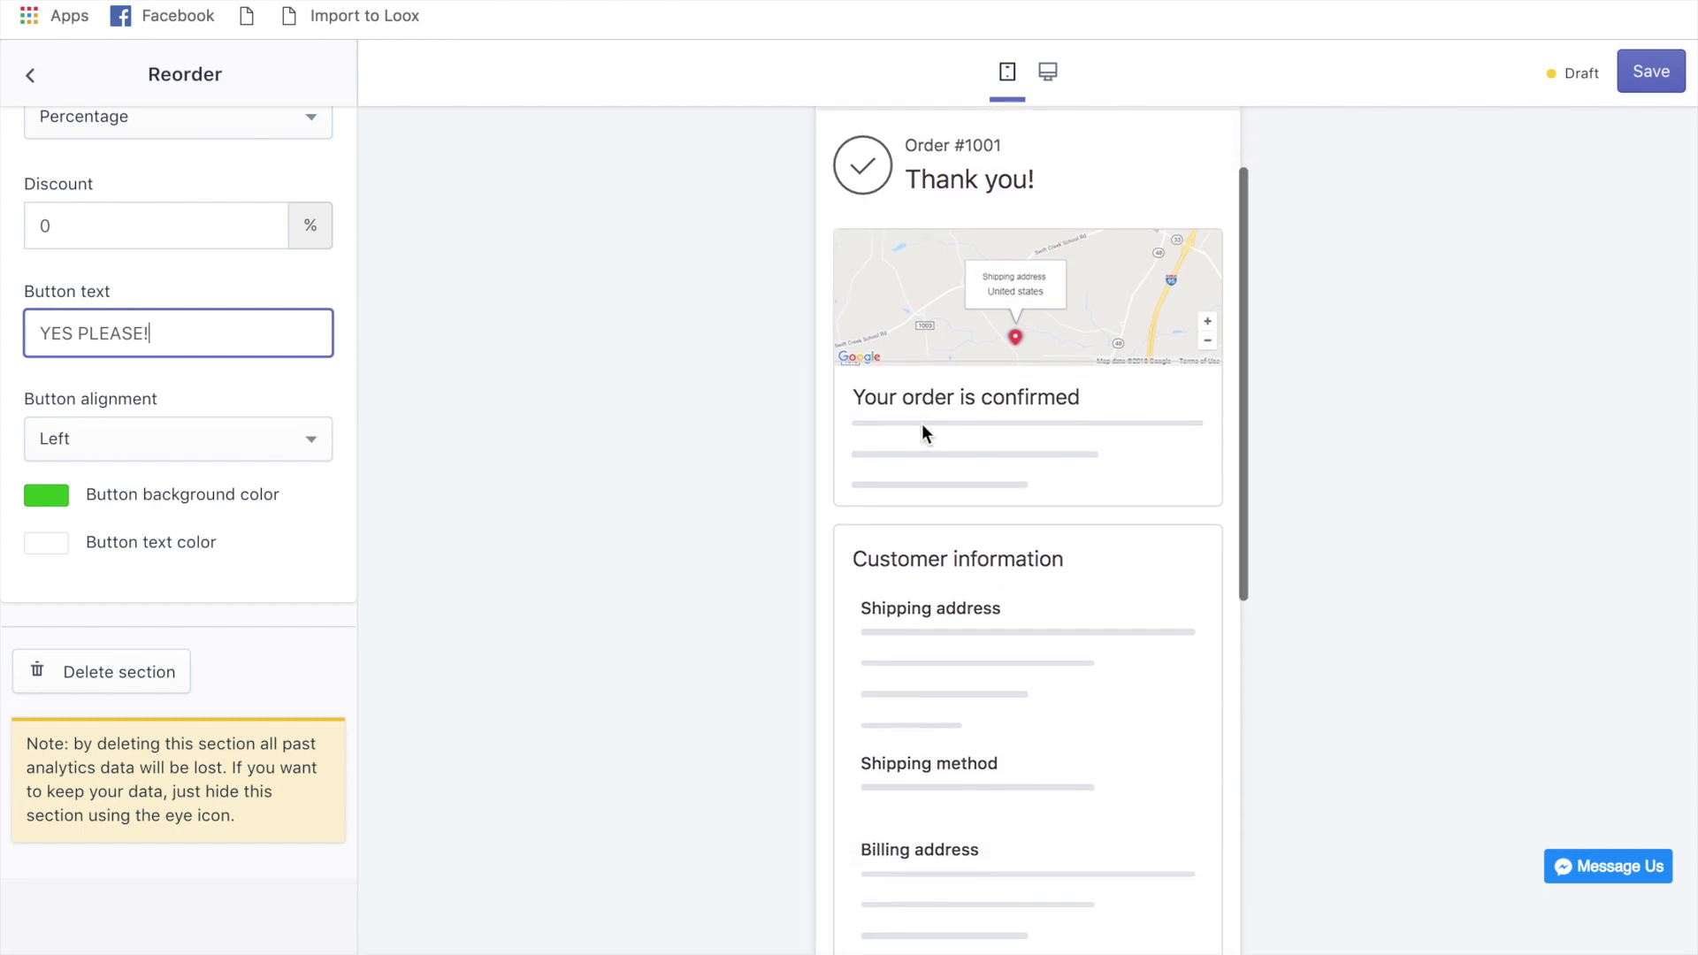
scroll(921, 423, "down", 8)
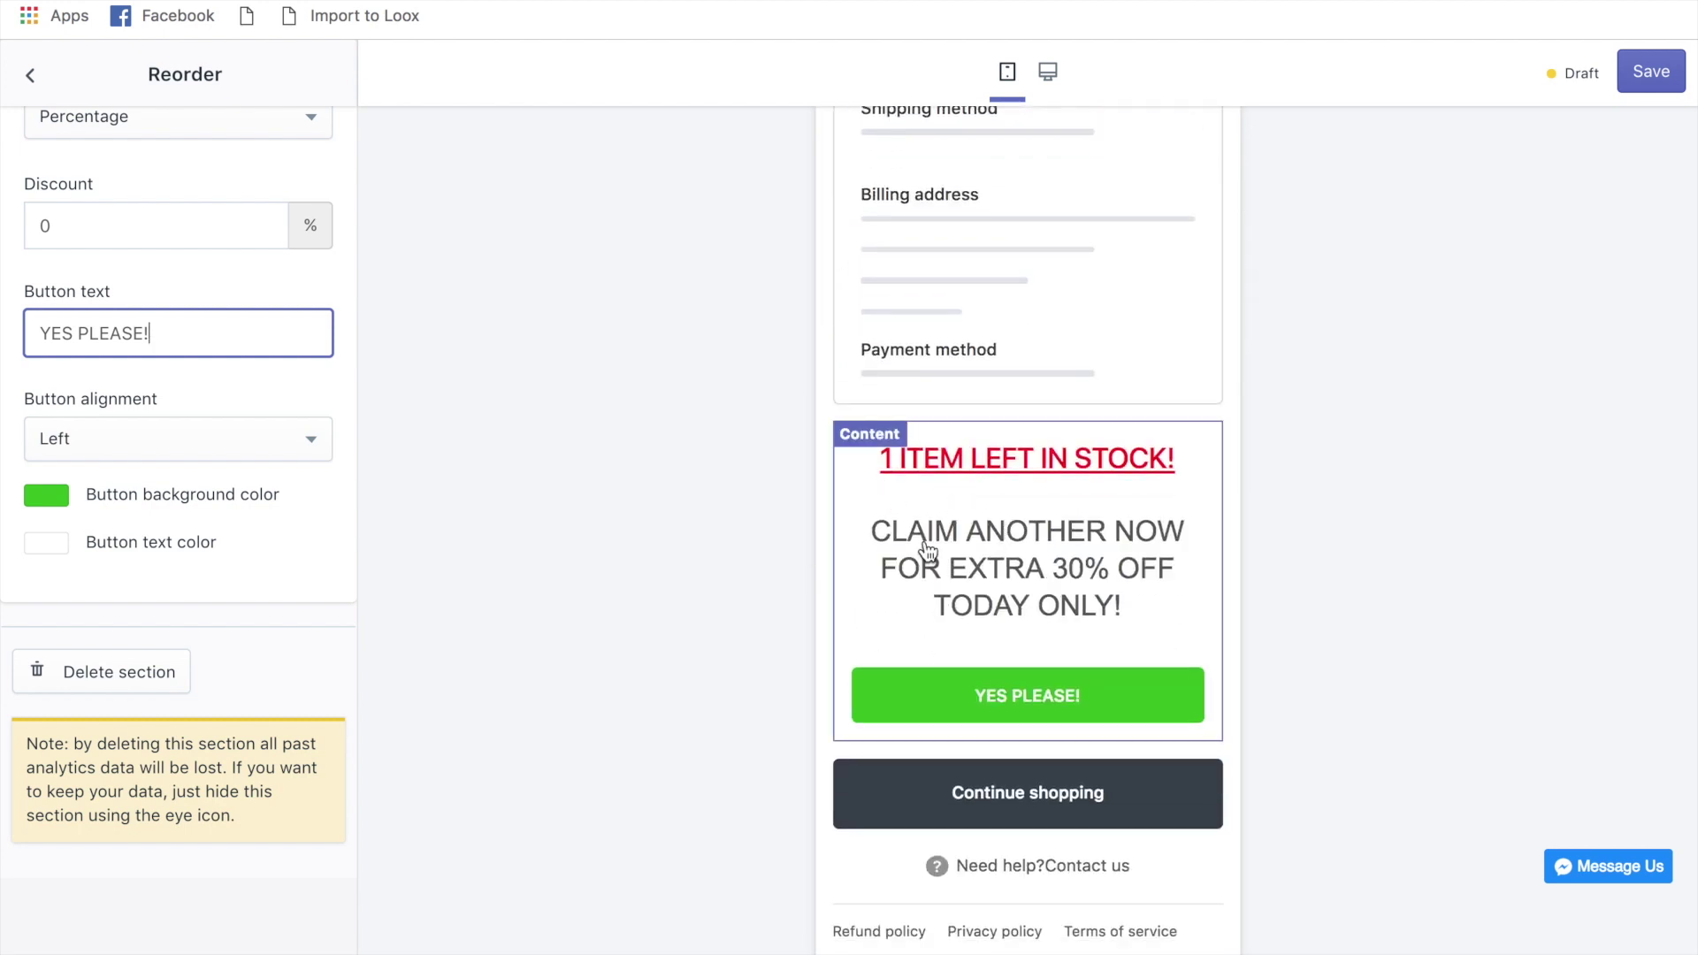
scroll(946, 544, "down", 1)
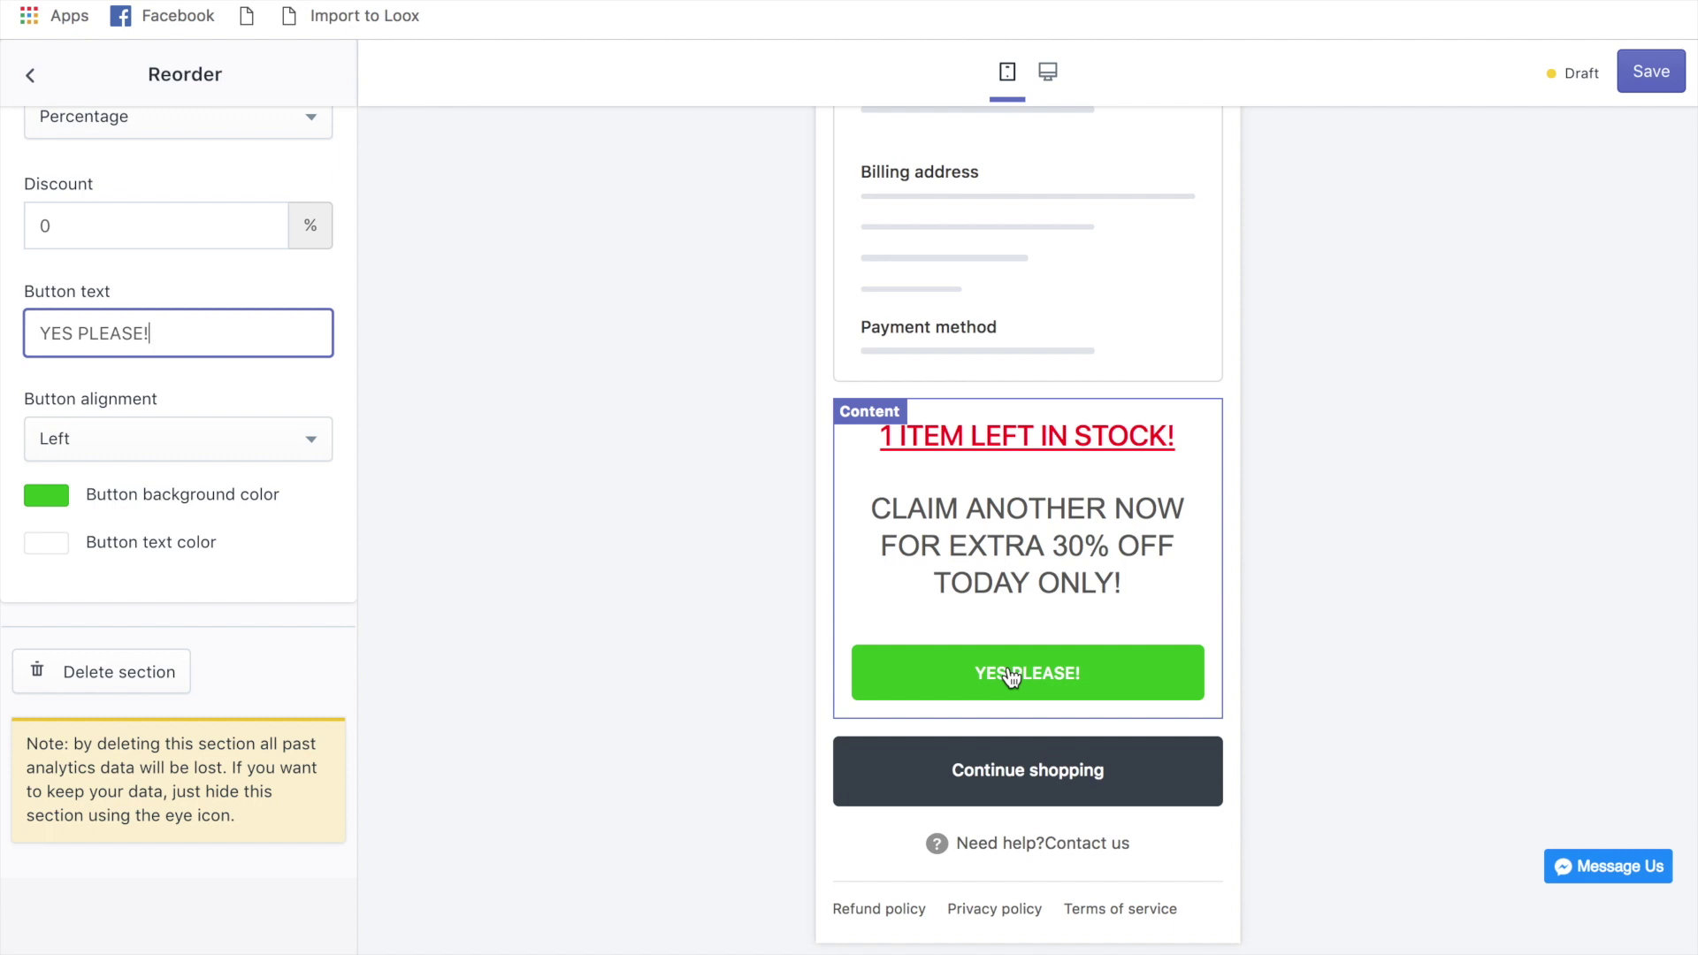
scroll(872, 672, "up", 10)
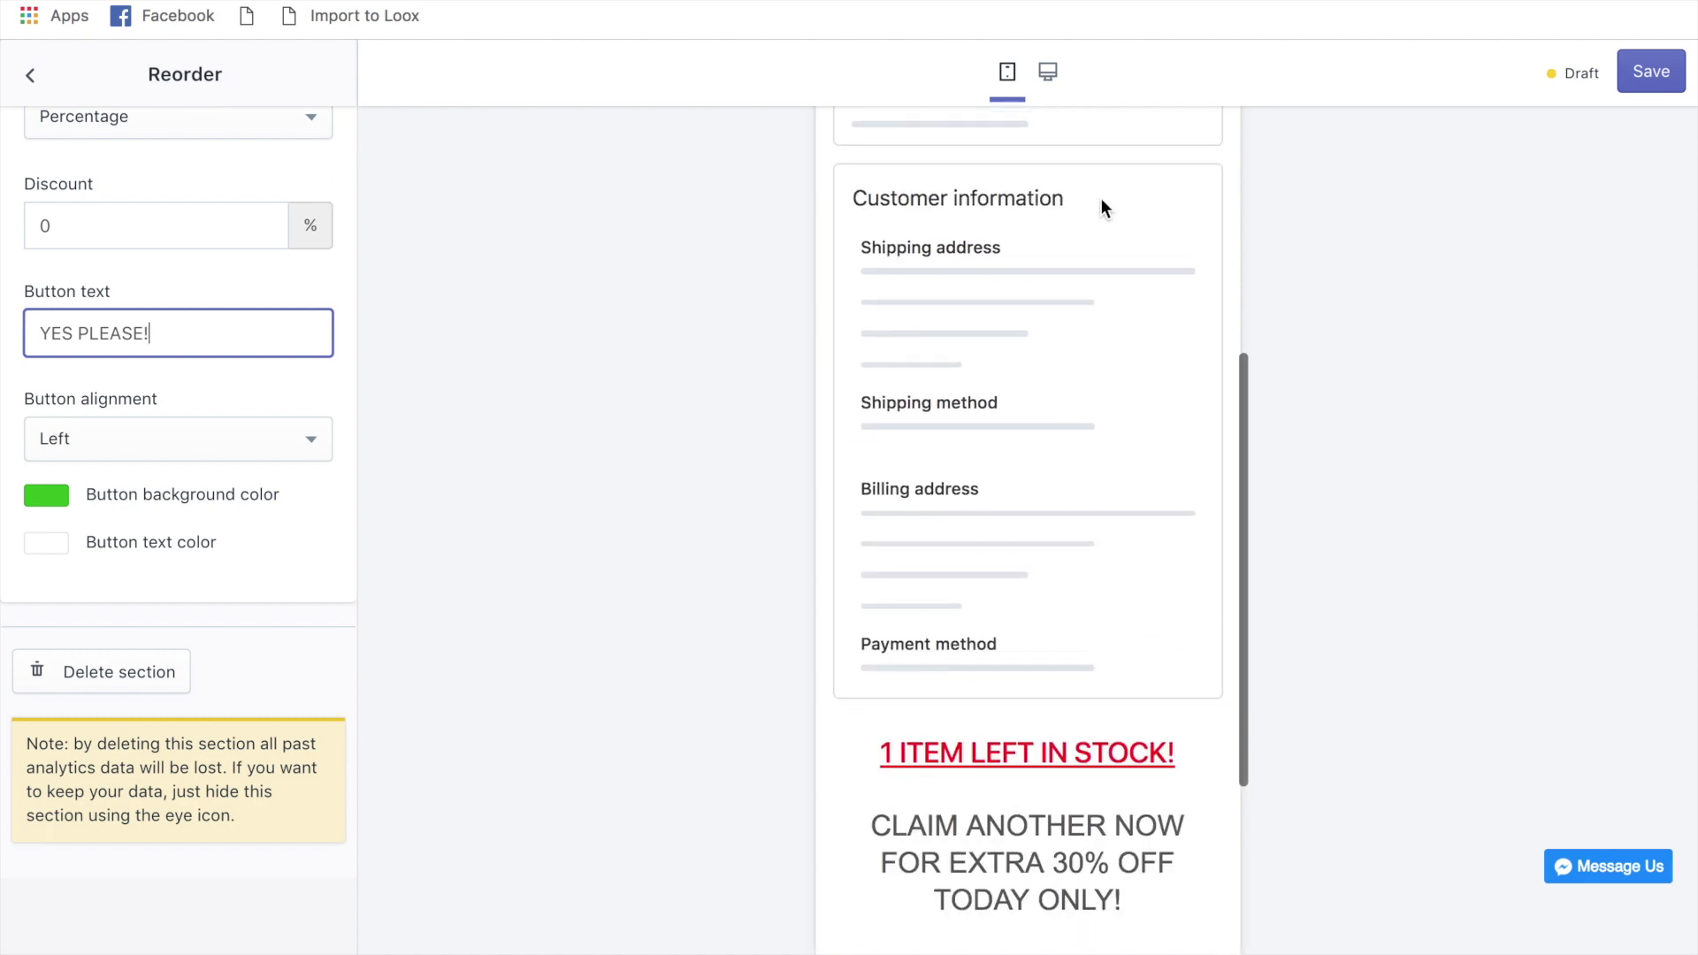
- Set the Reorder section's percentage discount to 30% to match the offer text on the thank-you page
scroll(876, 533, "down", 4)
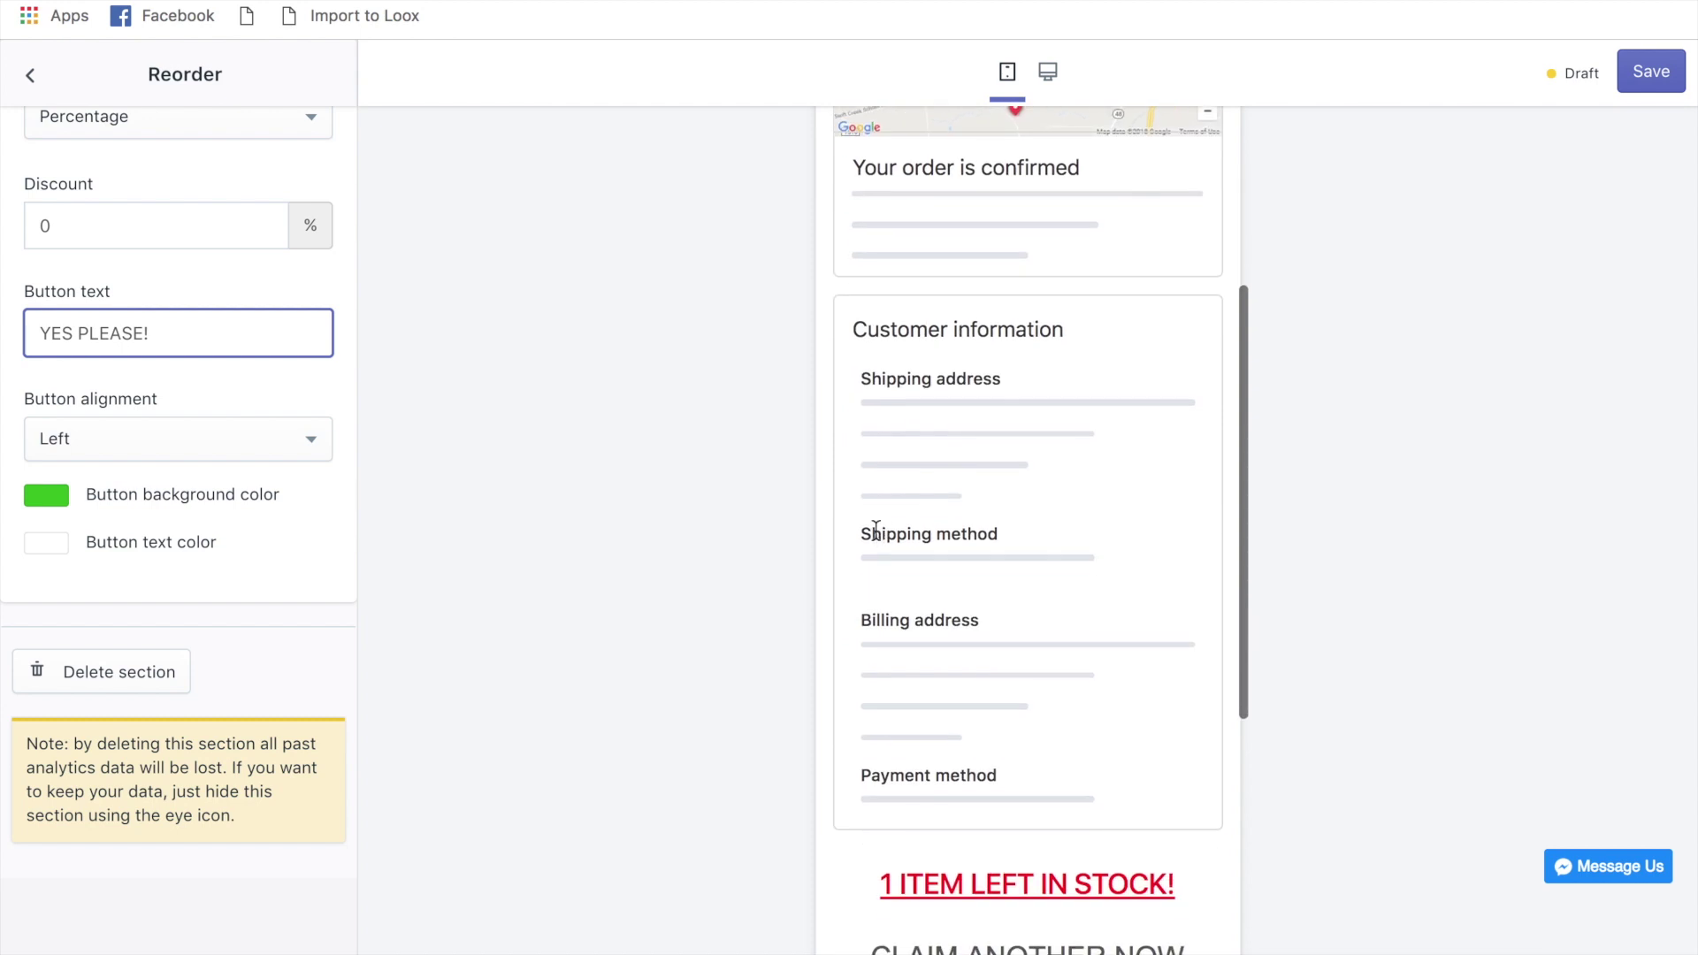
scroll(876, 528, "down", 5)
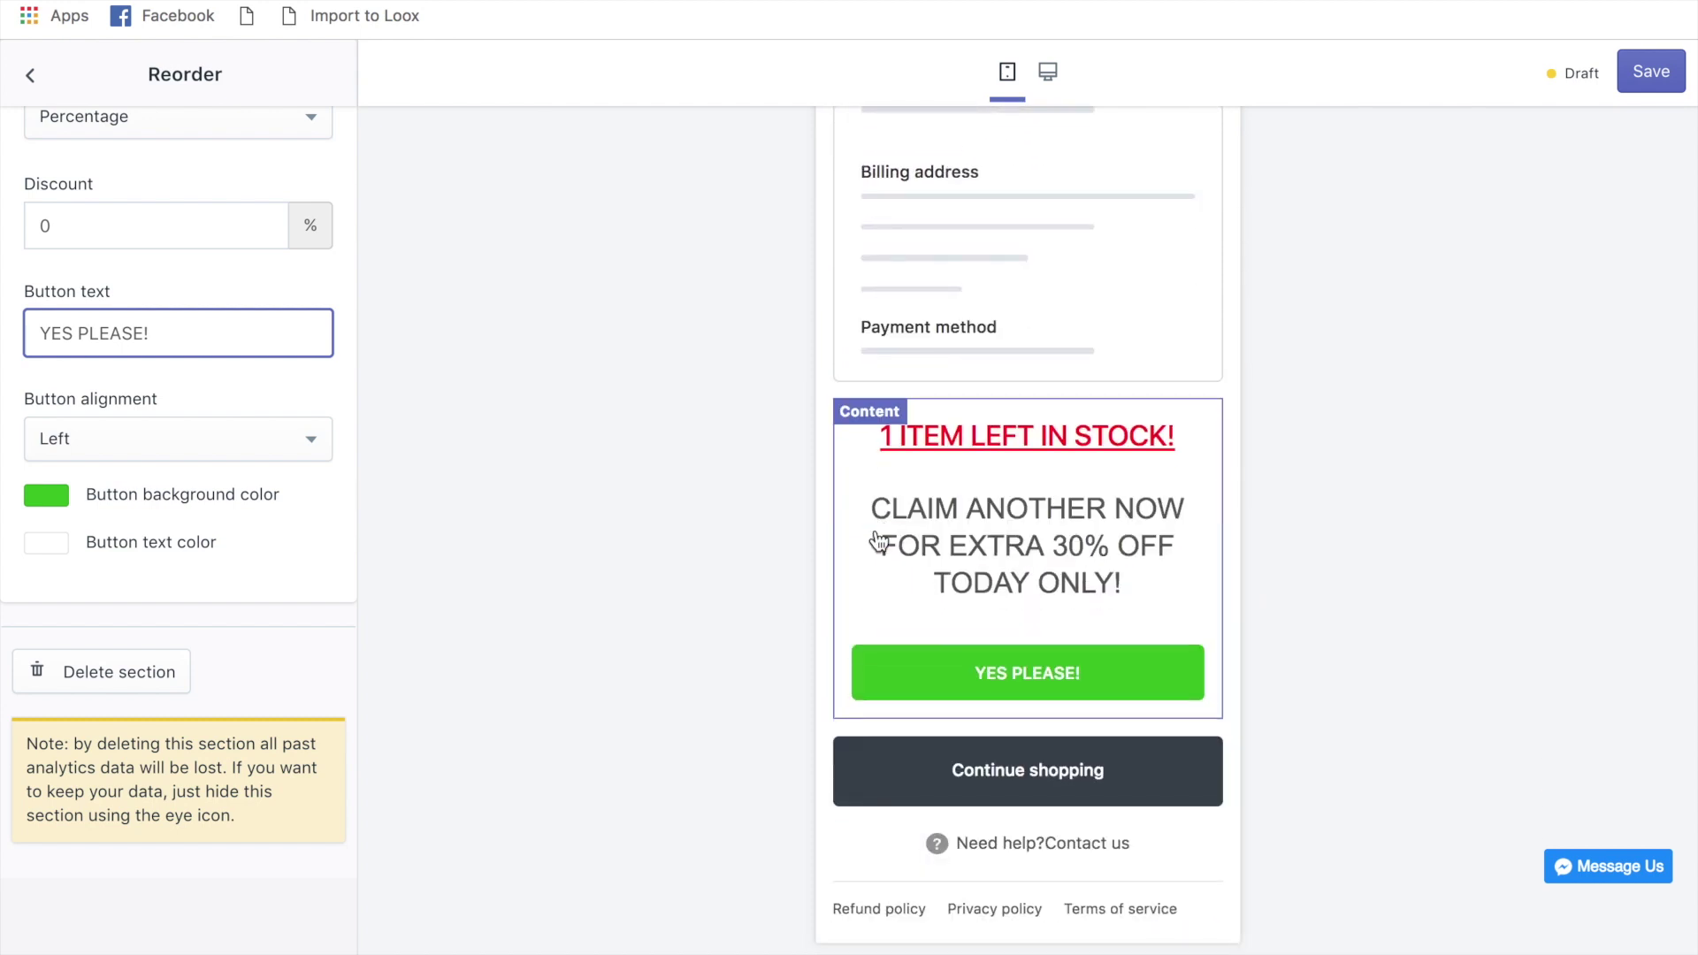
scroll(878, 541, "up", 1)
scroll(937, 478, "down", 1)
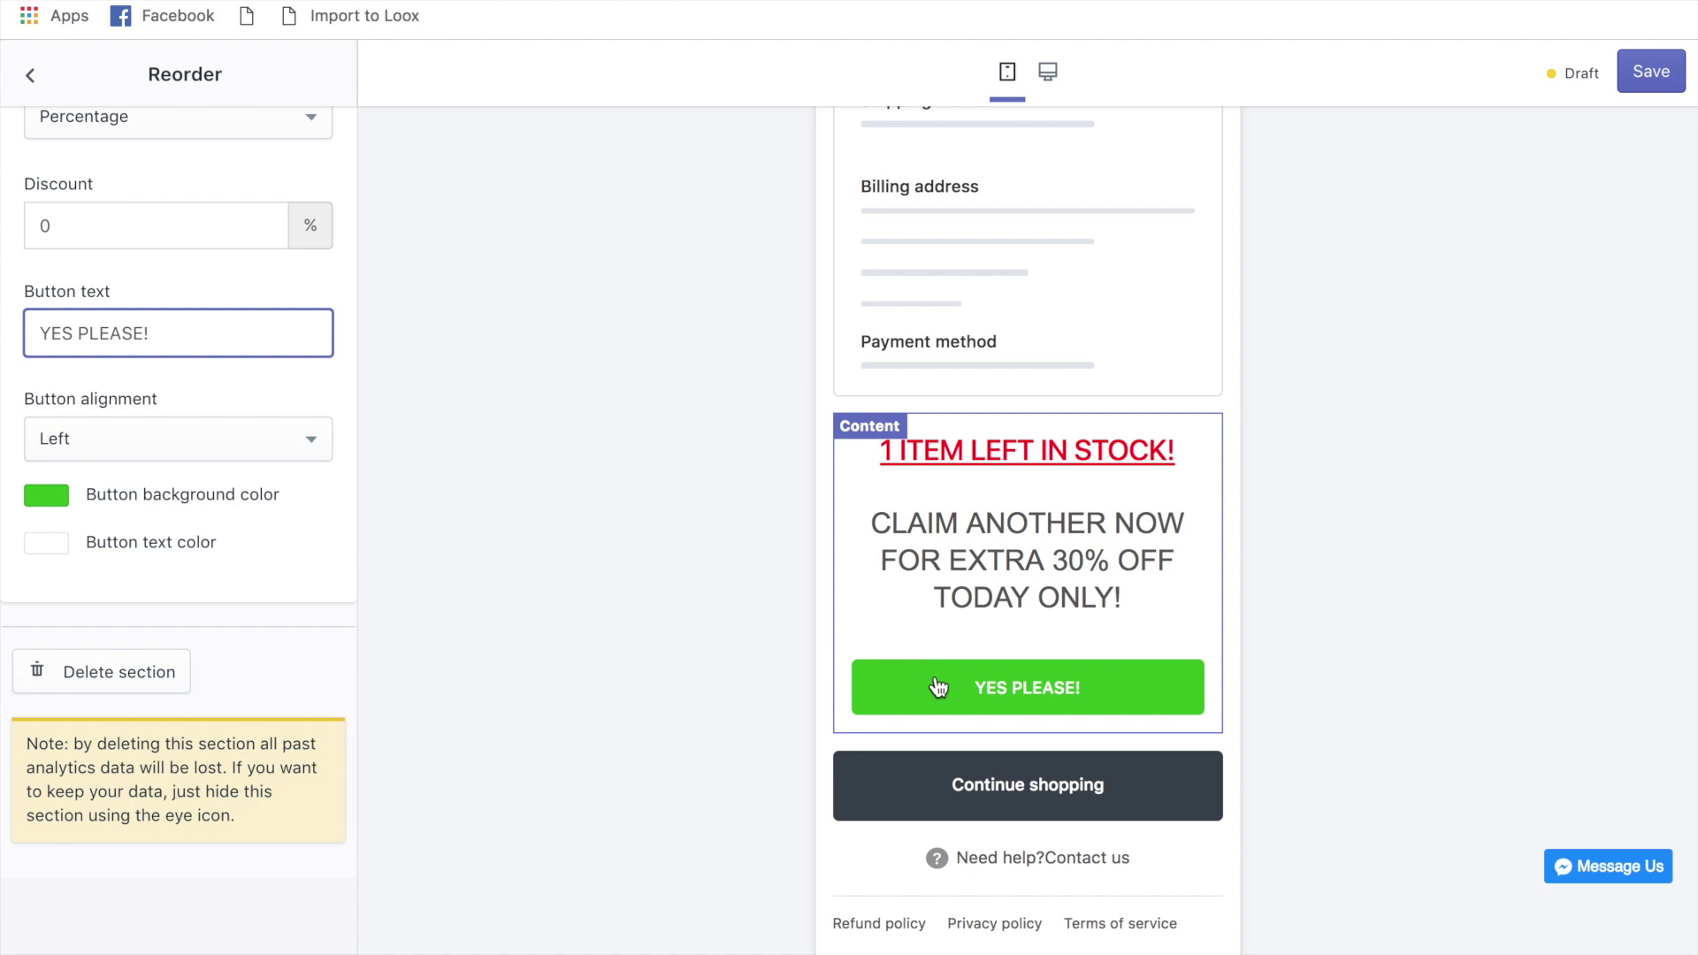
scroll(996, 581, "up", 1)
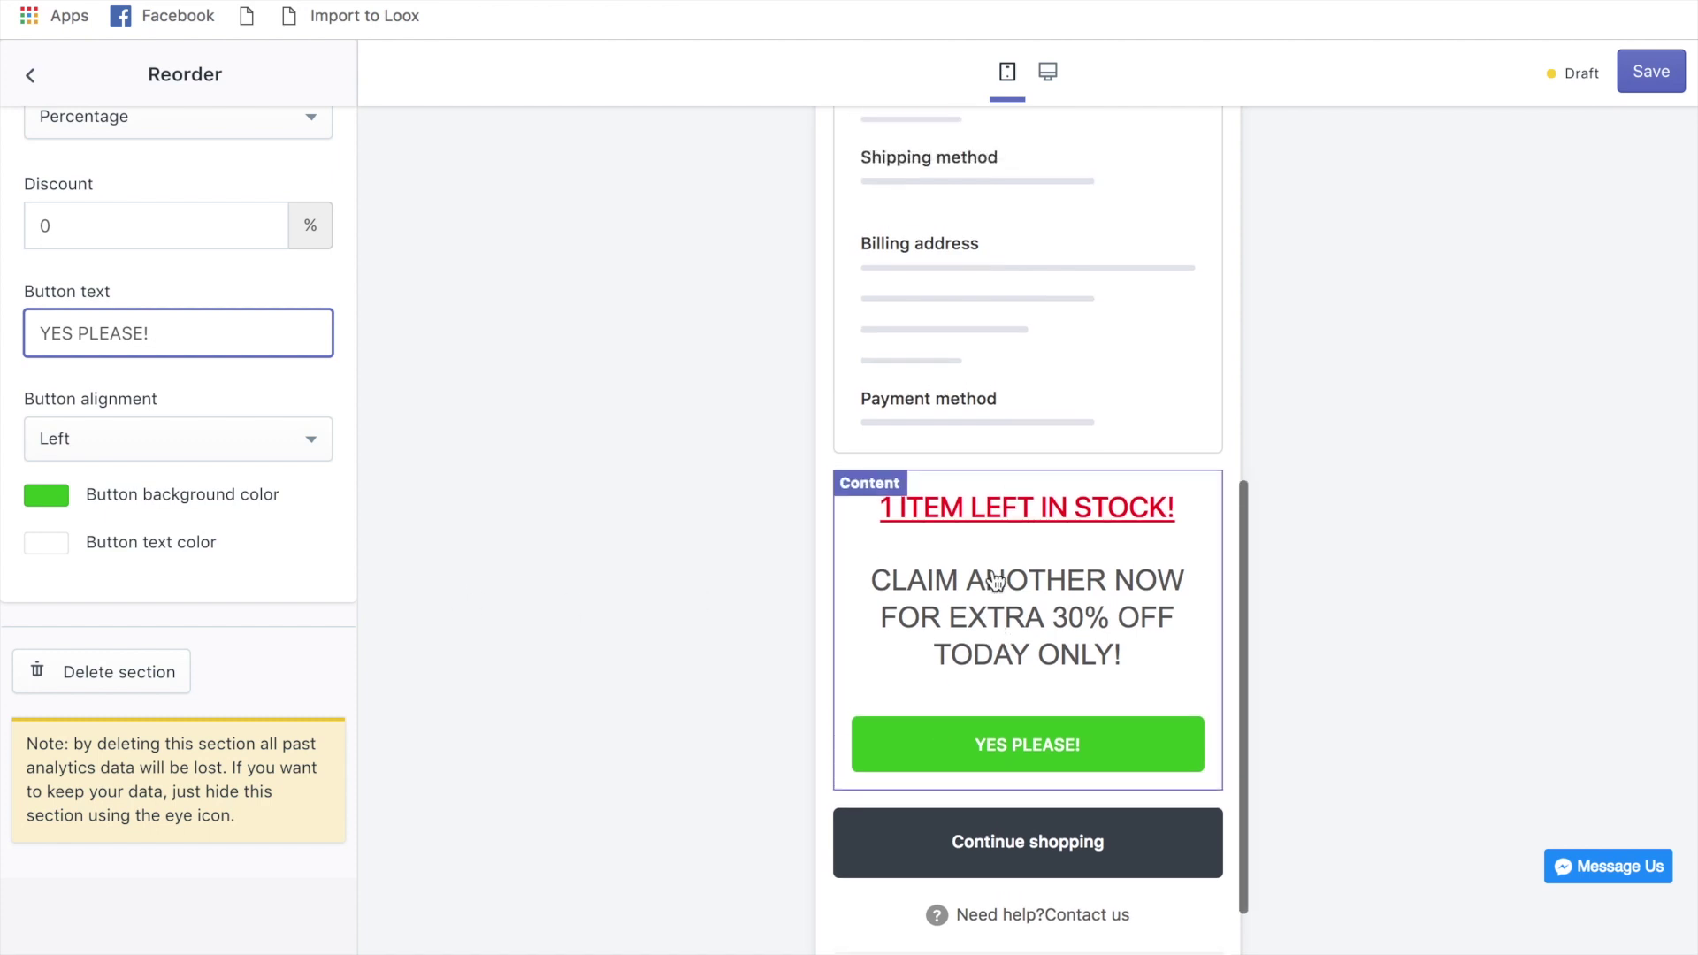
left_click(80, 227)
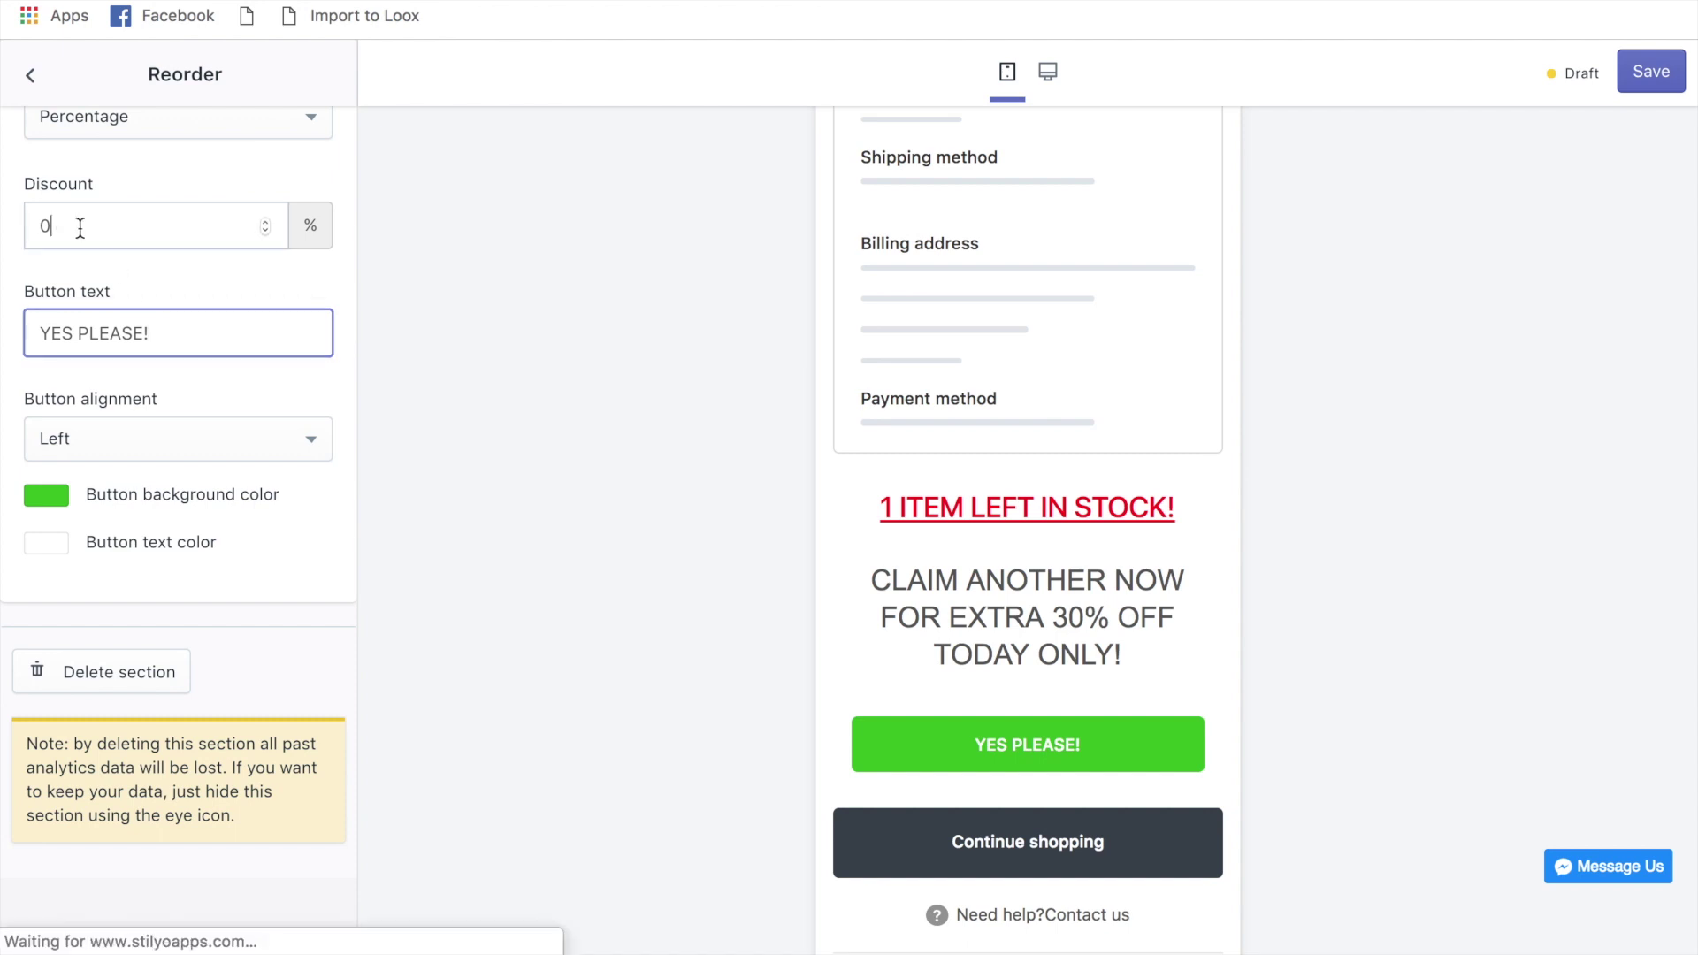
key("BackSpace")
type("3")
scroll(273, 332, "up", 3)
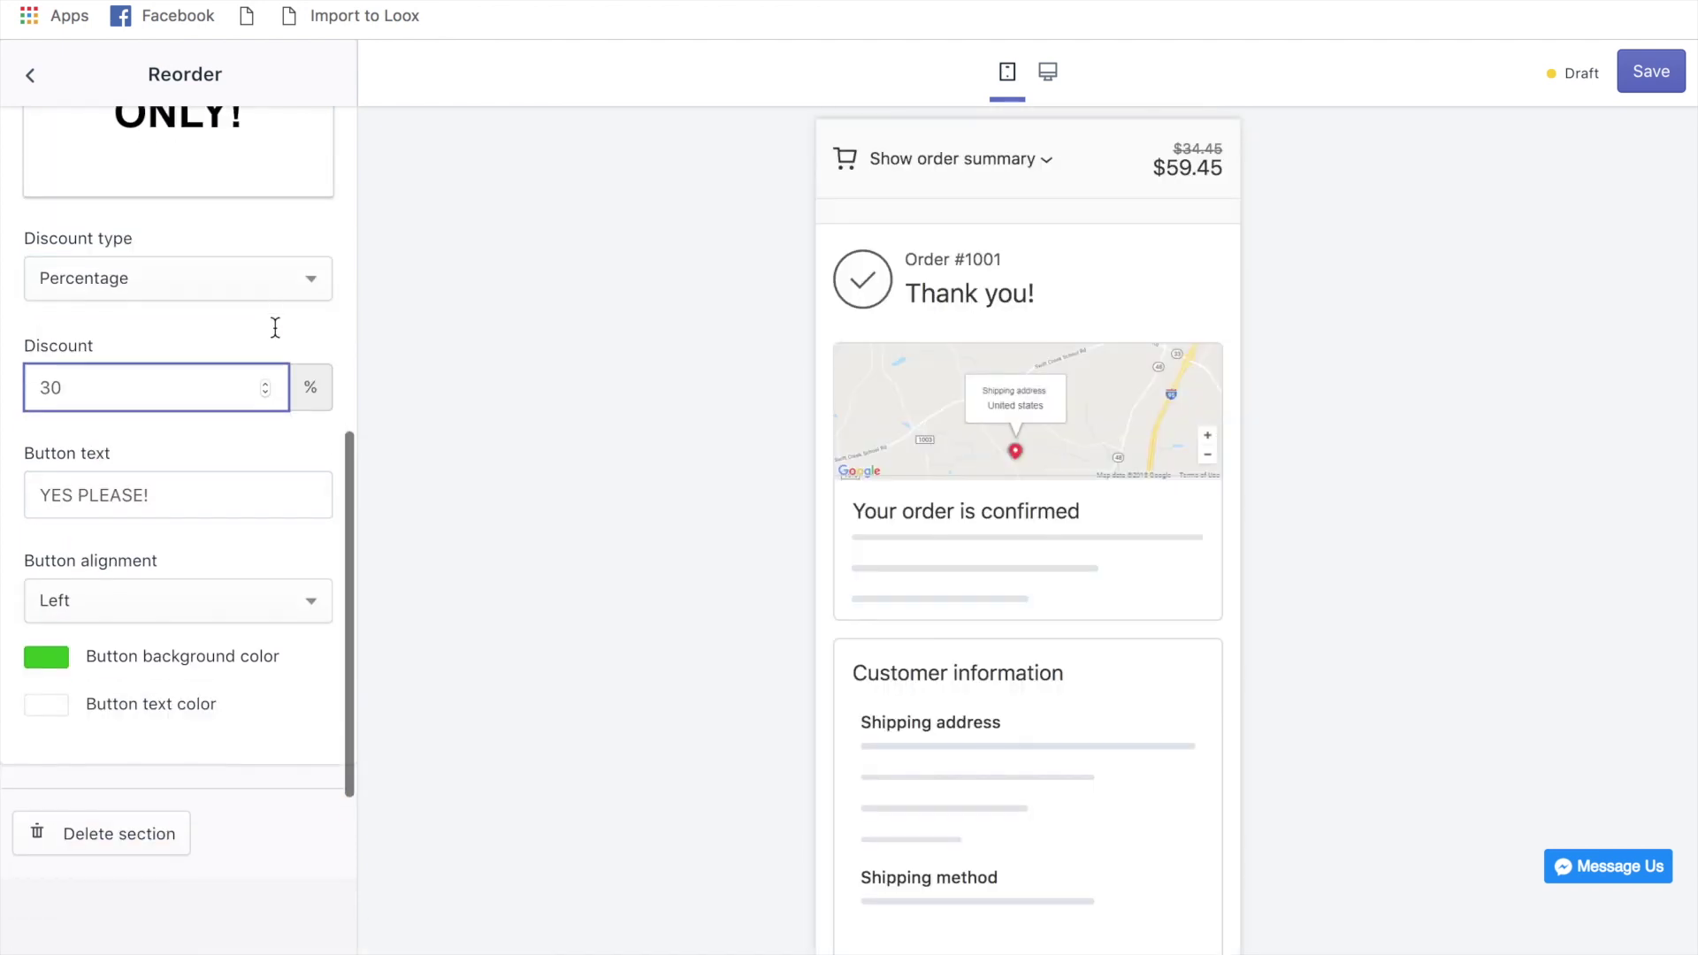
scroll(964, 409, "down", 10)
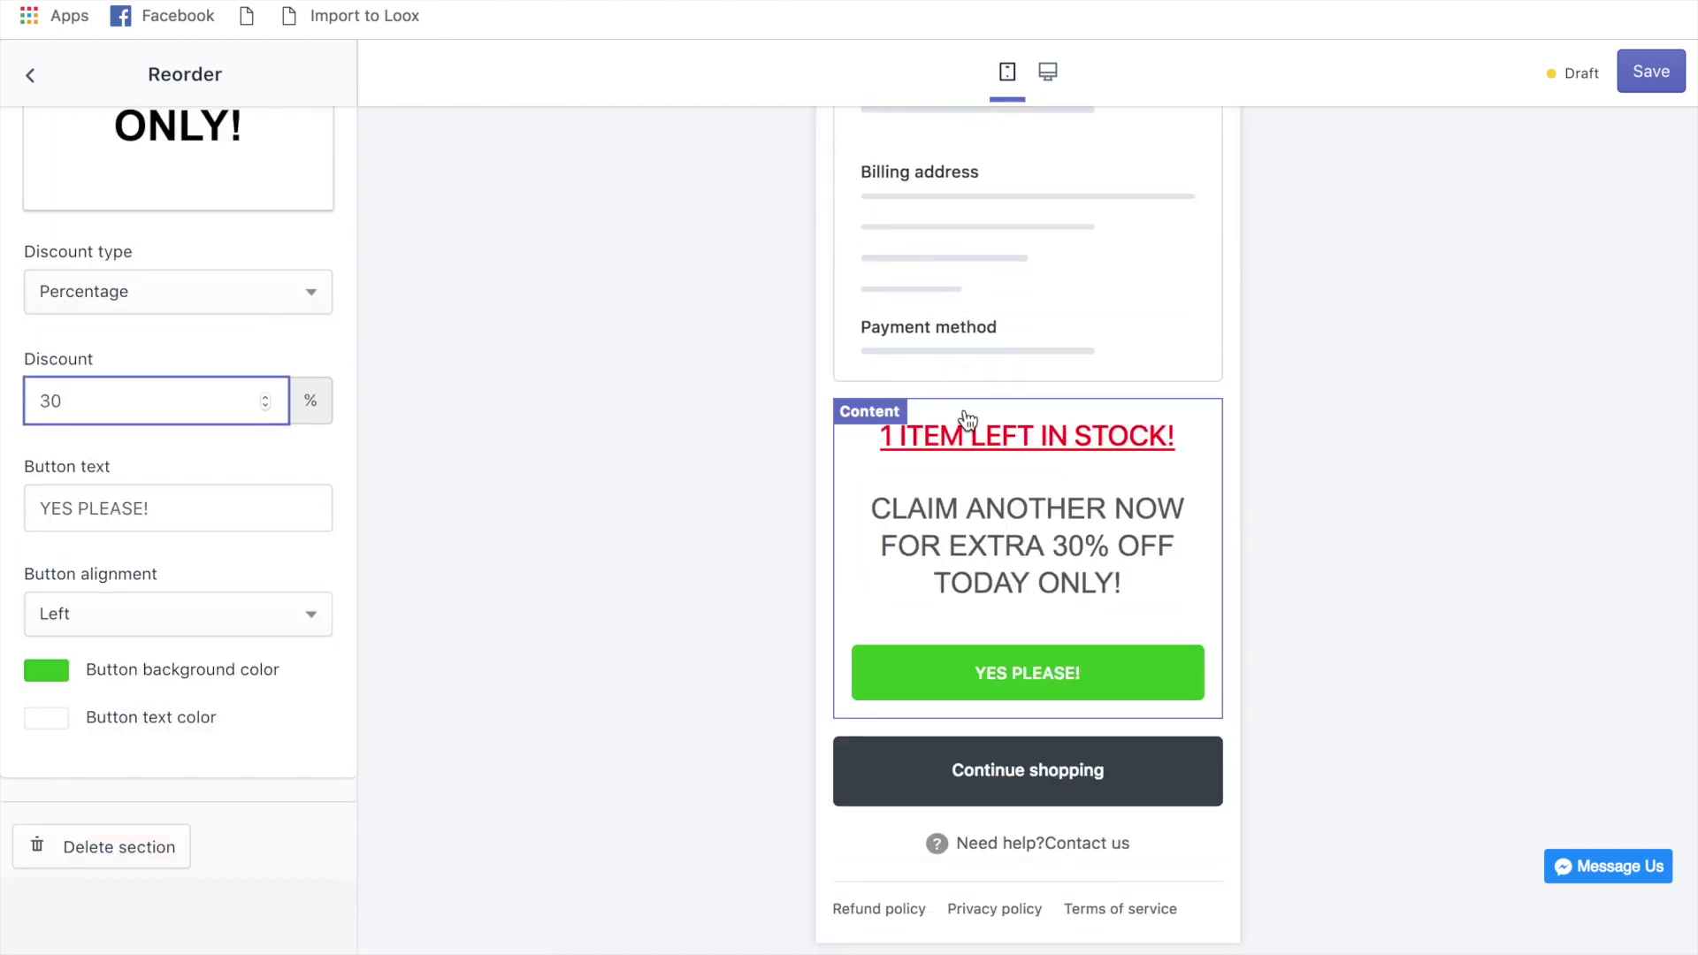
scroll(967, 419, "up", 10)
scroll(177, 389, "up", 6)
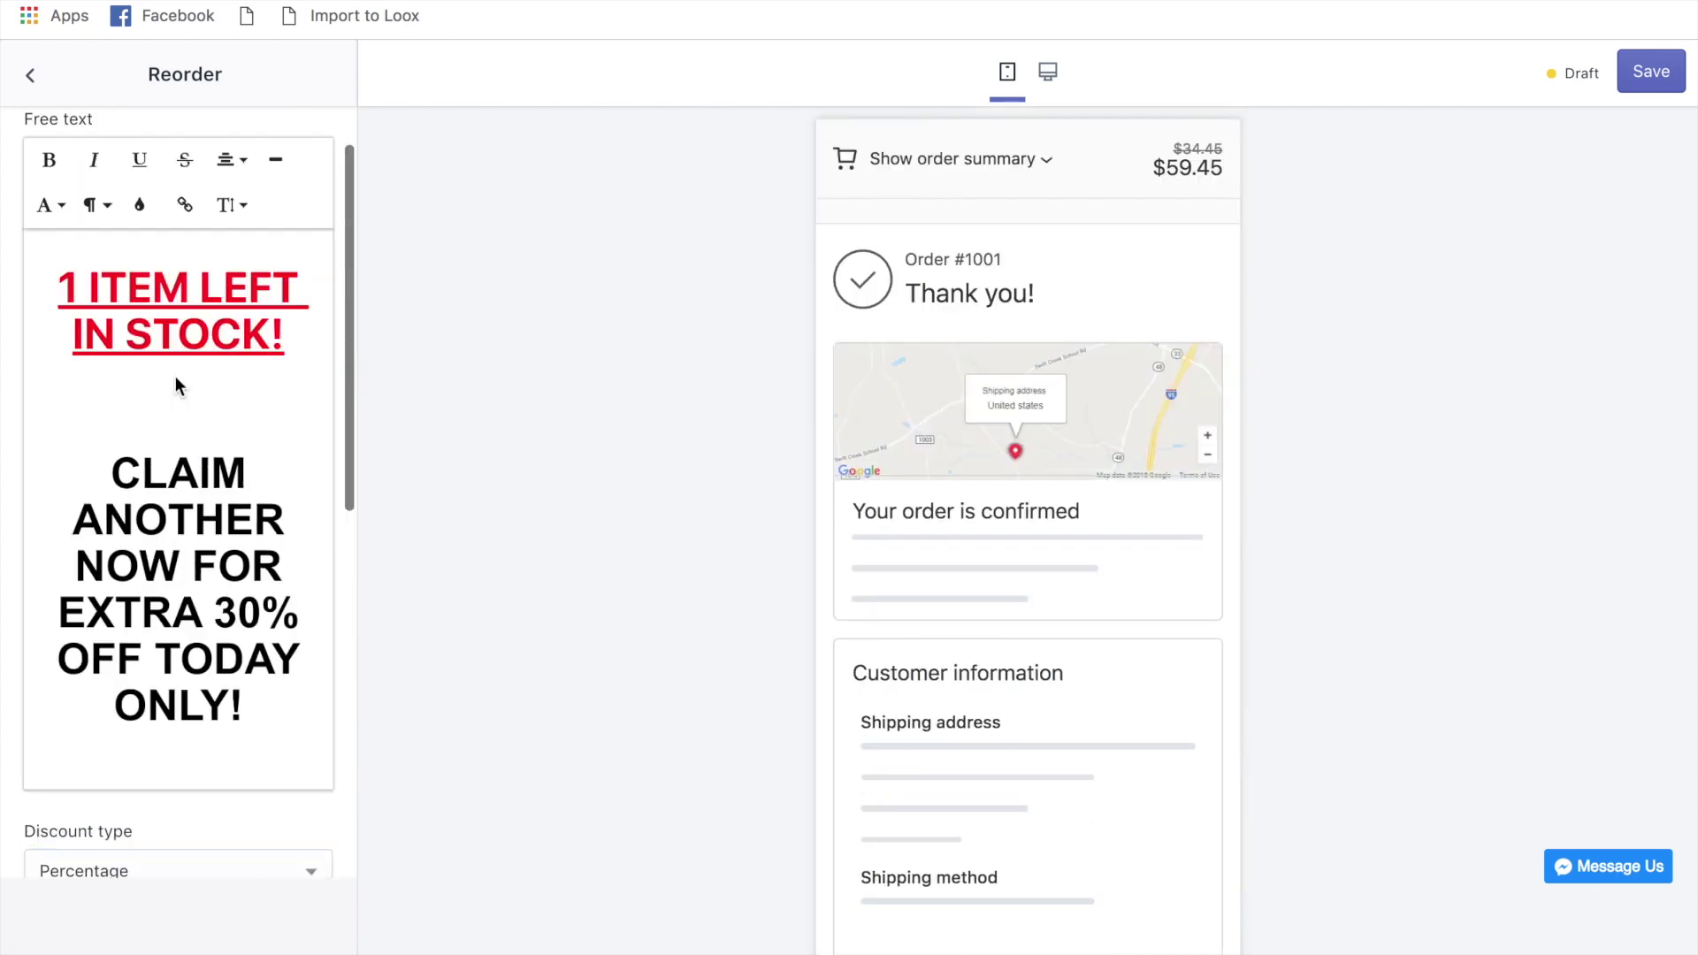
- Look through the section types that can be added to the thank-you page's left area
left_click(30, 75)
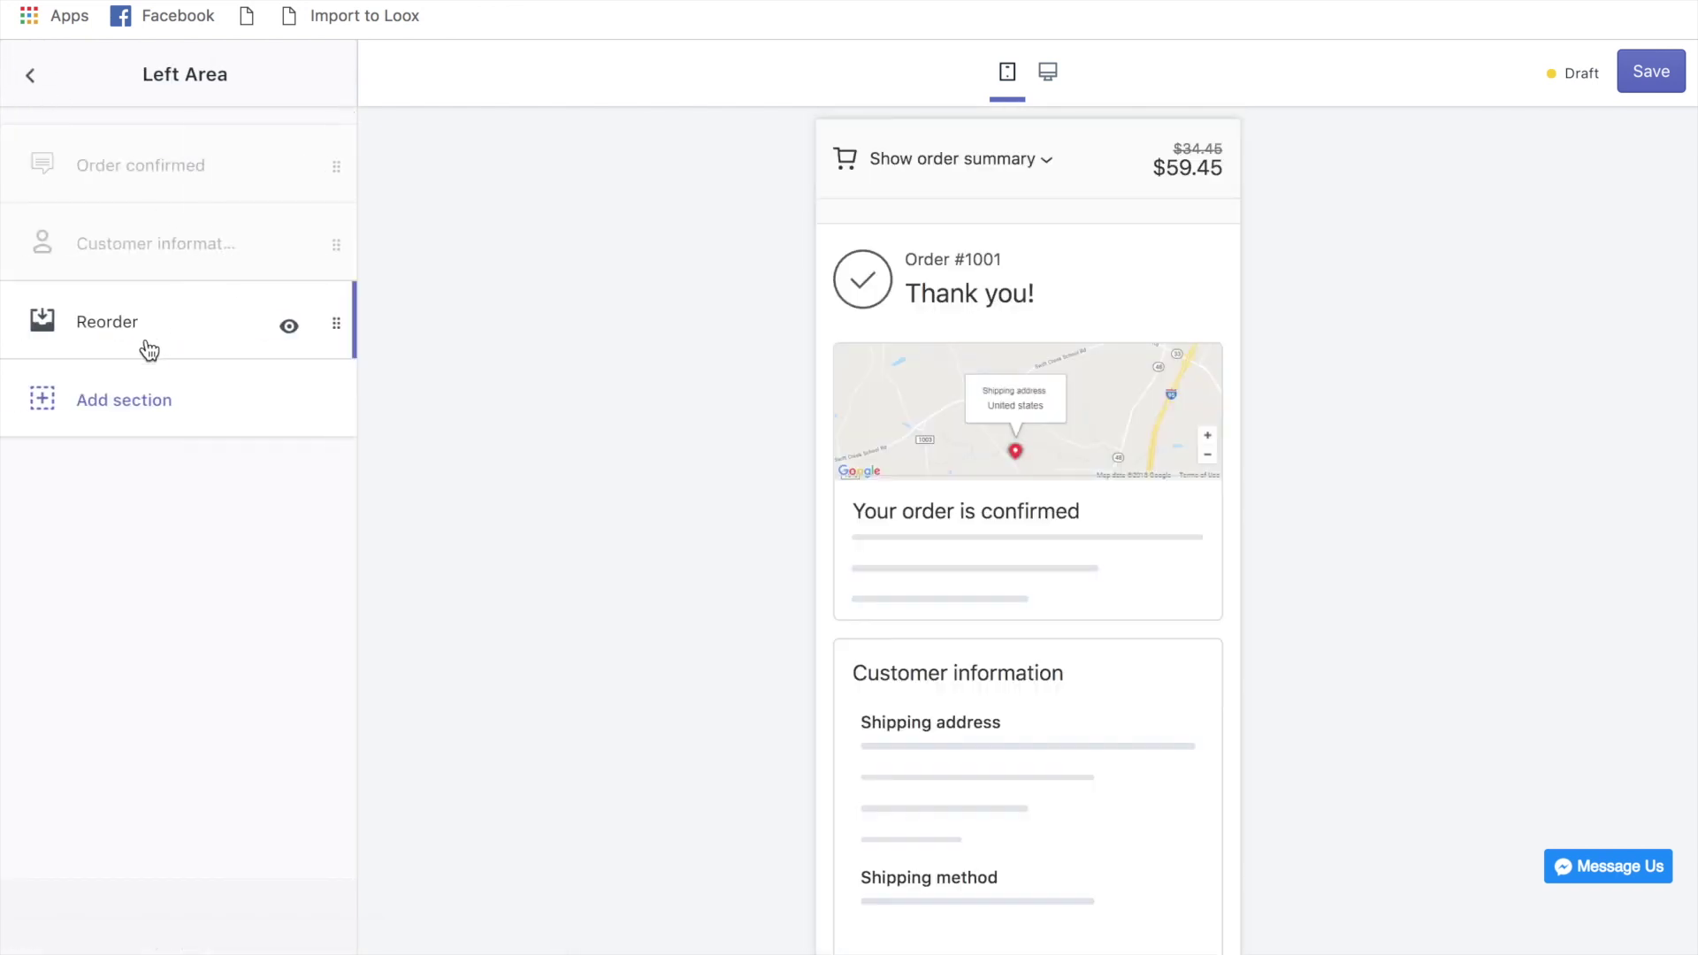
left_click(148, 405)
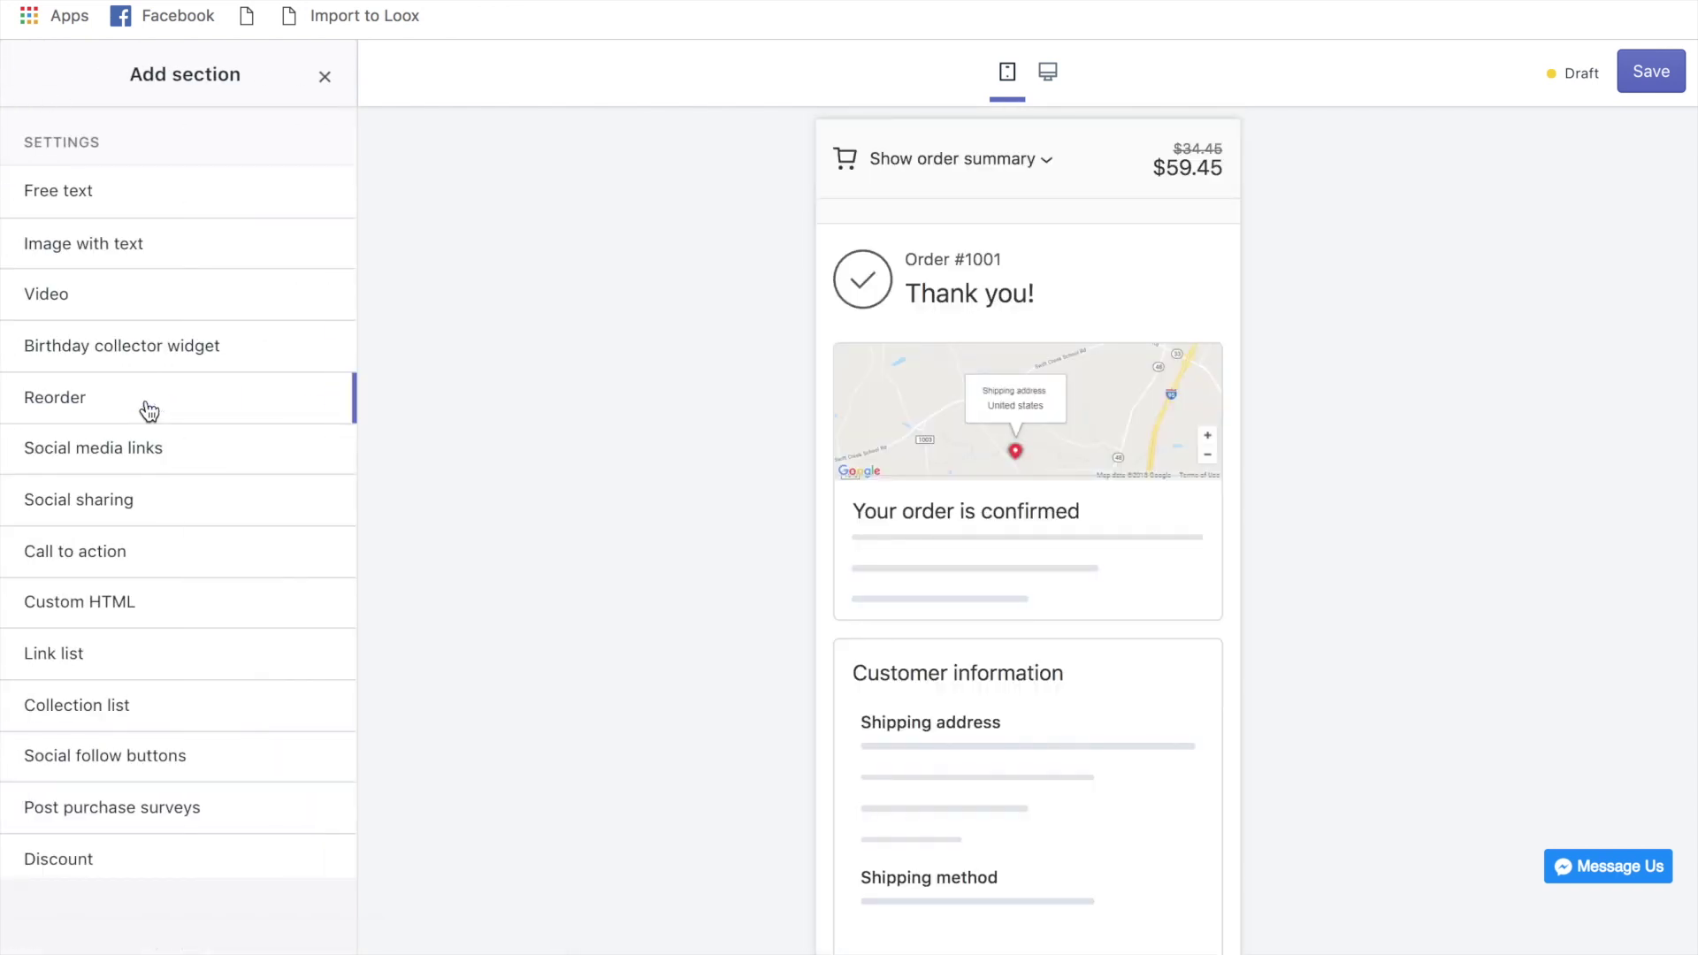
left_click(349, 88)
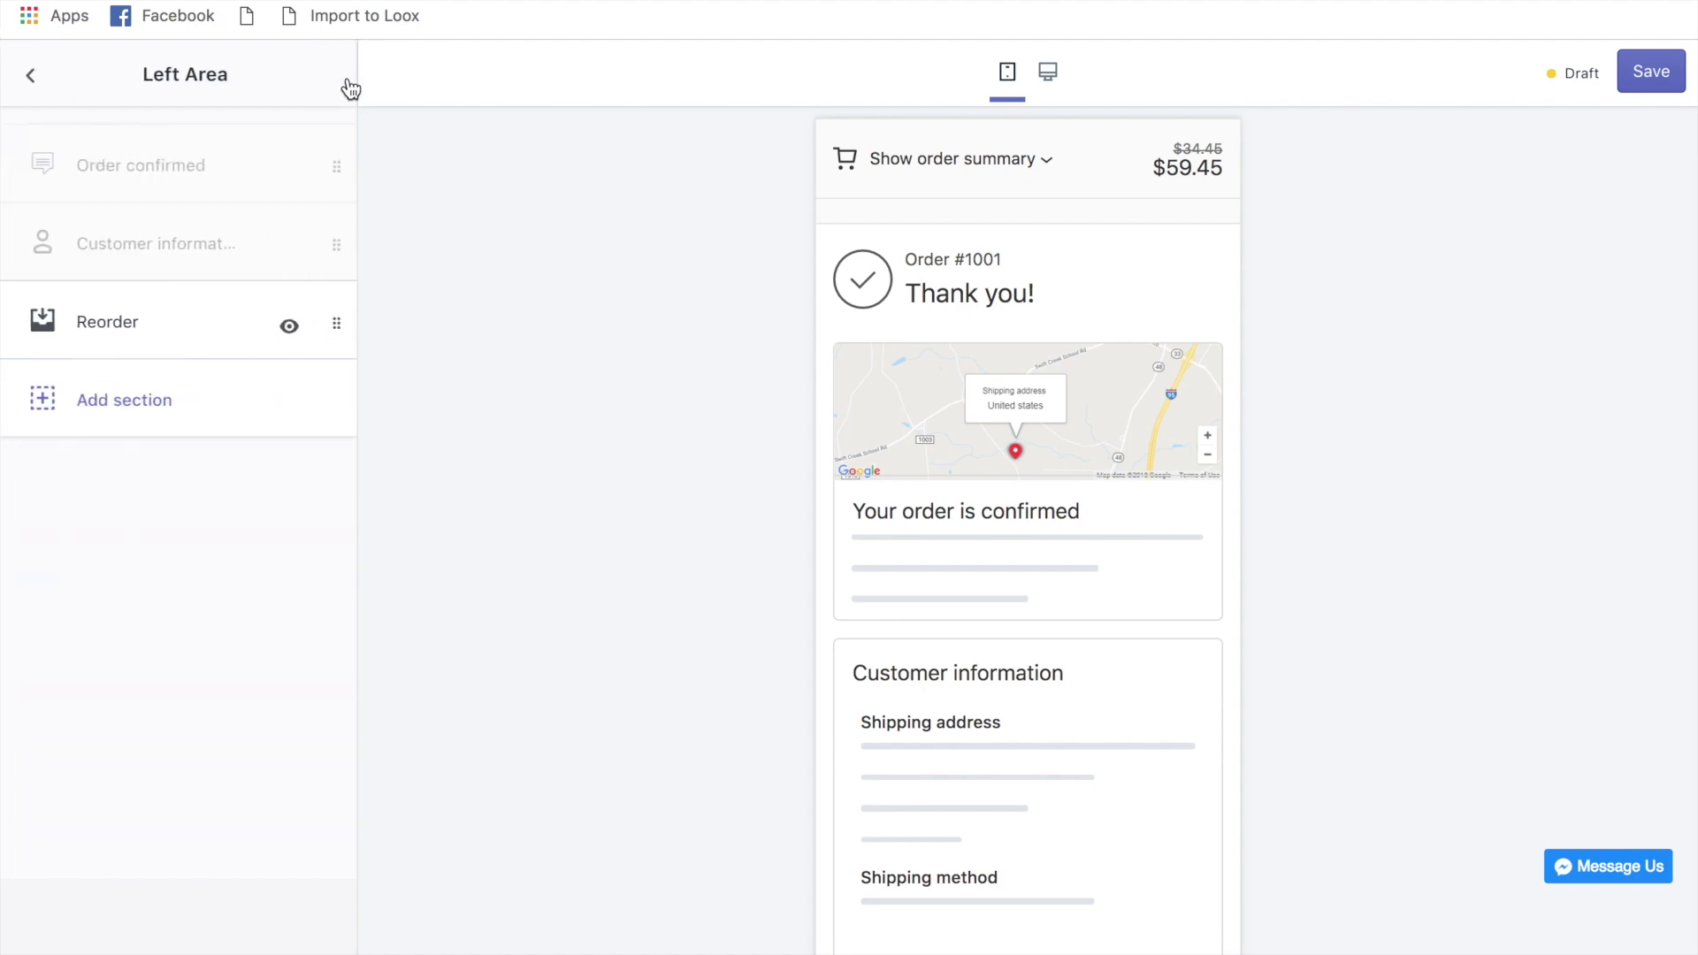
- Enable the pop-up with timer in the thank-you page's general settings
left_click(28, 75)
left_click(271, 153)
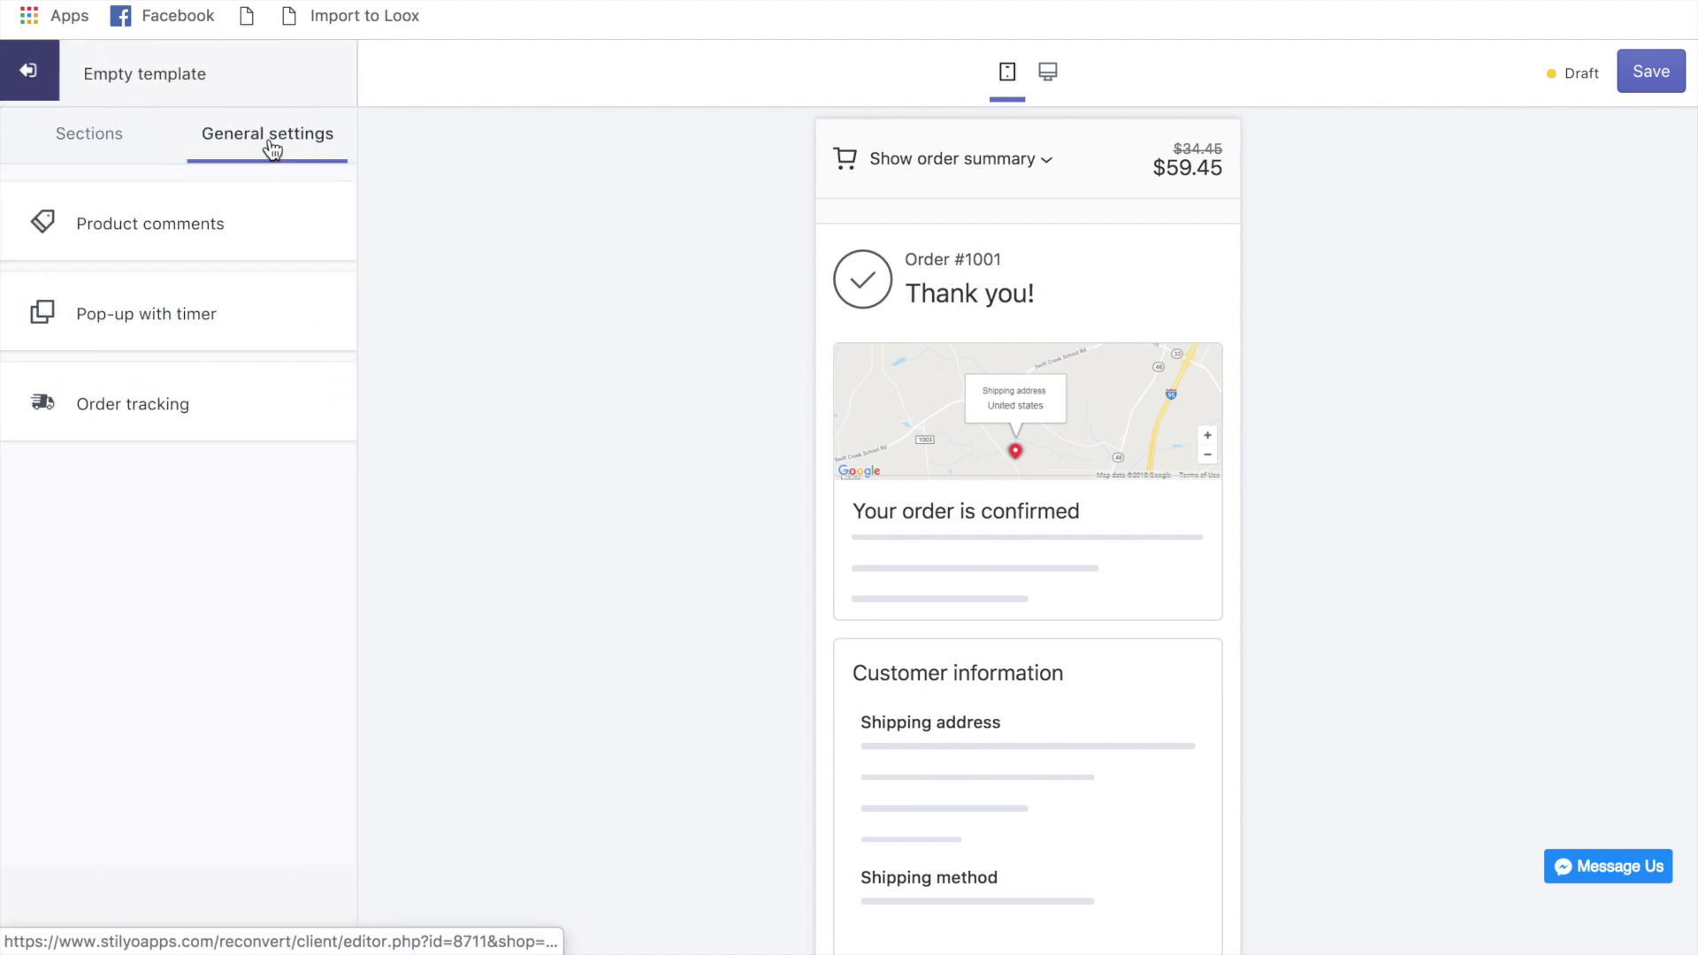
left_click(127, 326)
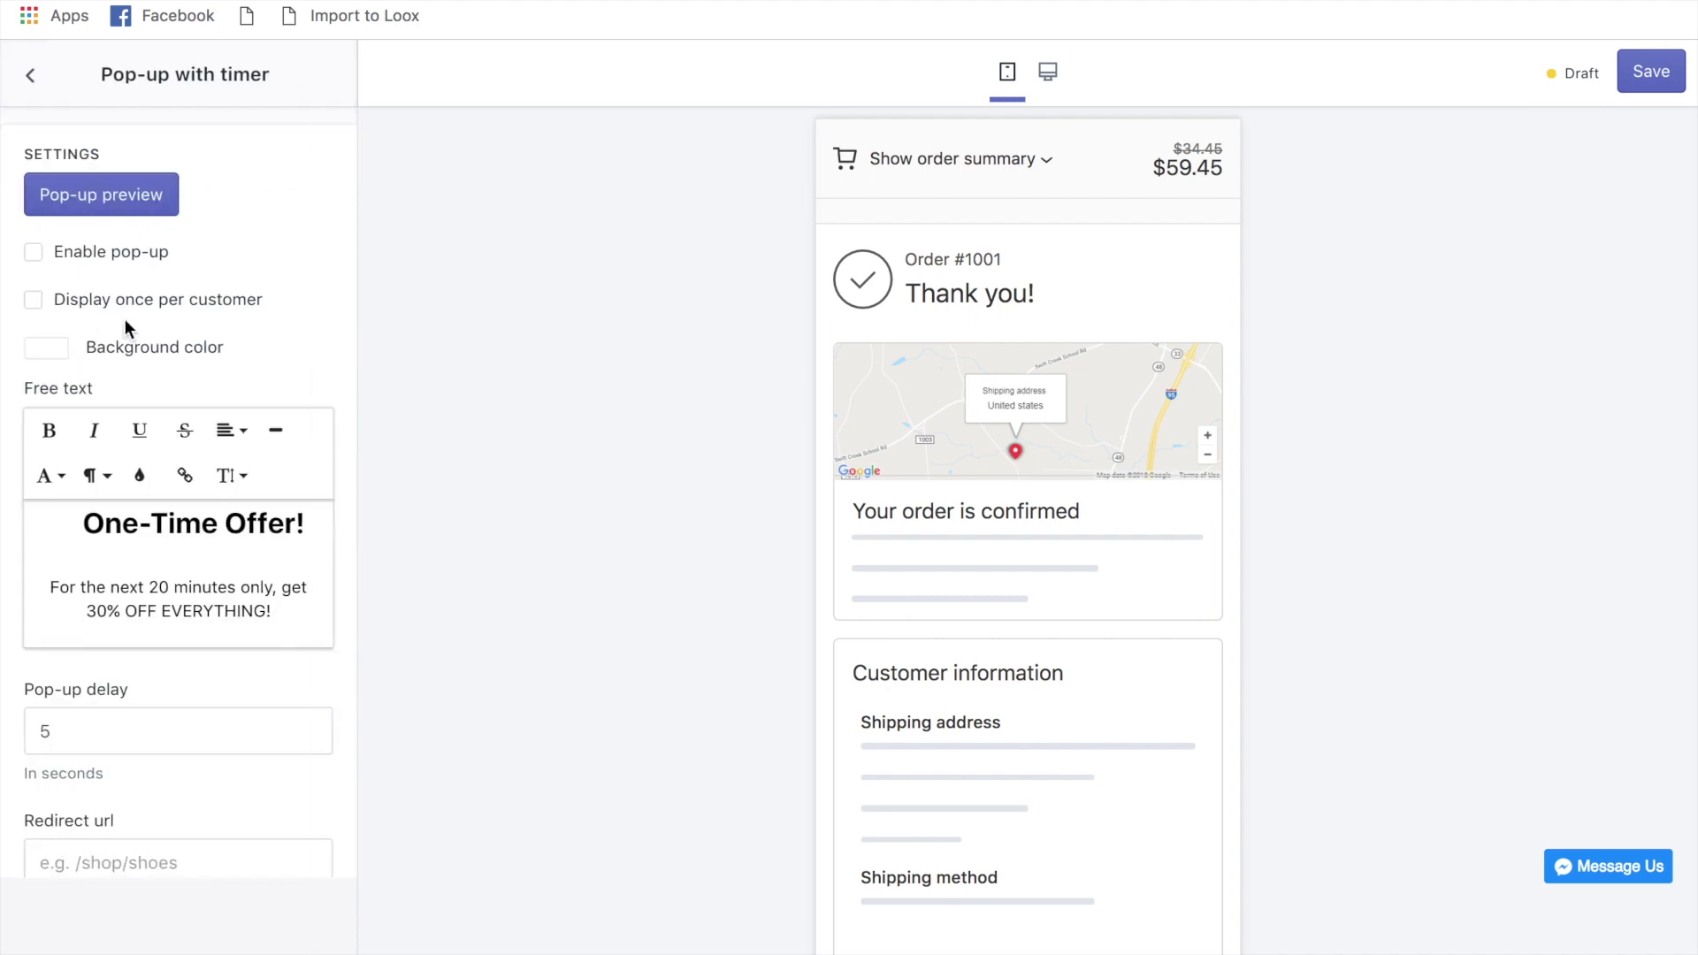
left_click(38, 257)
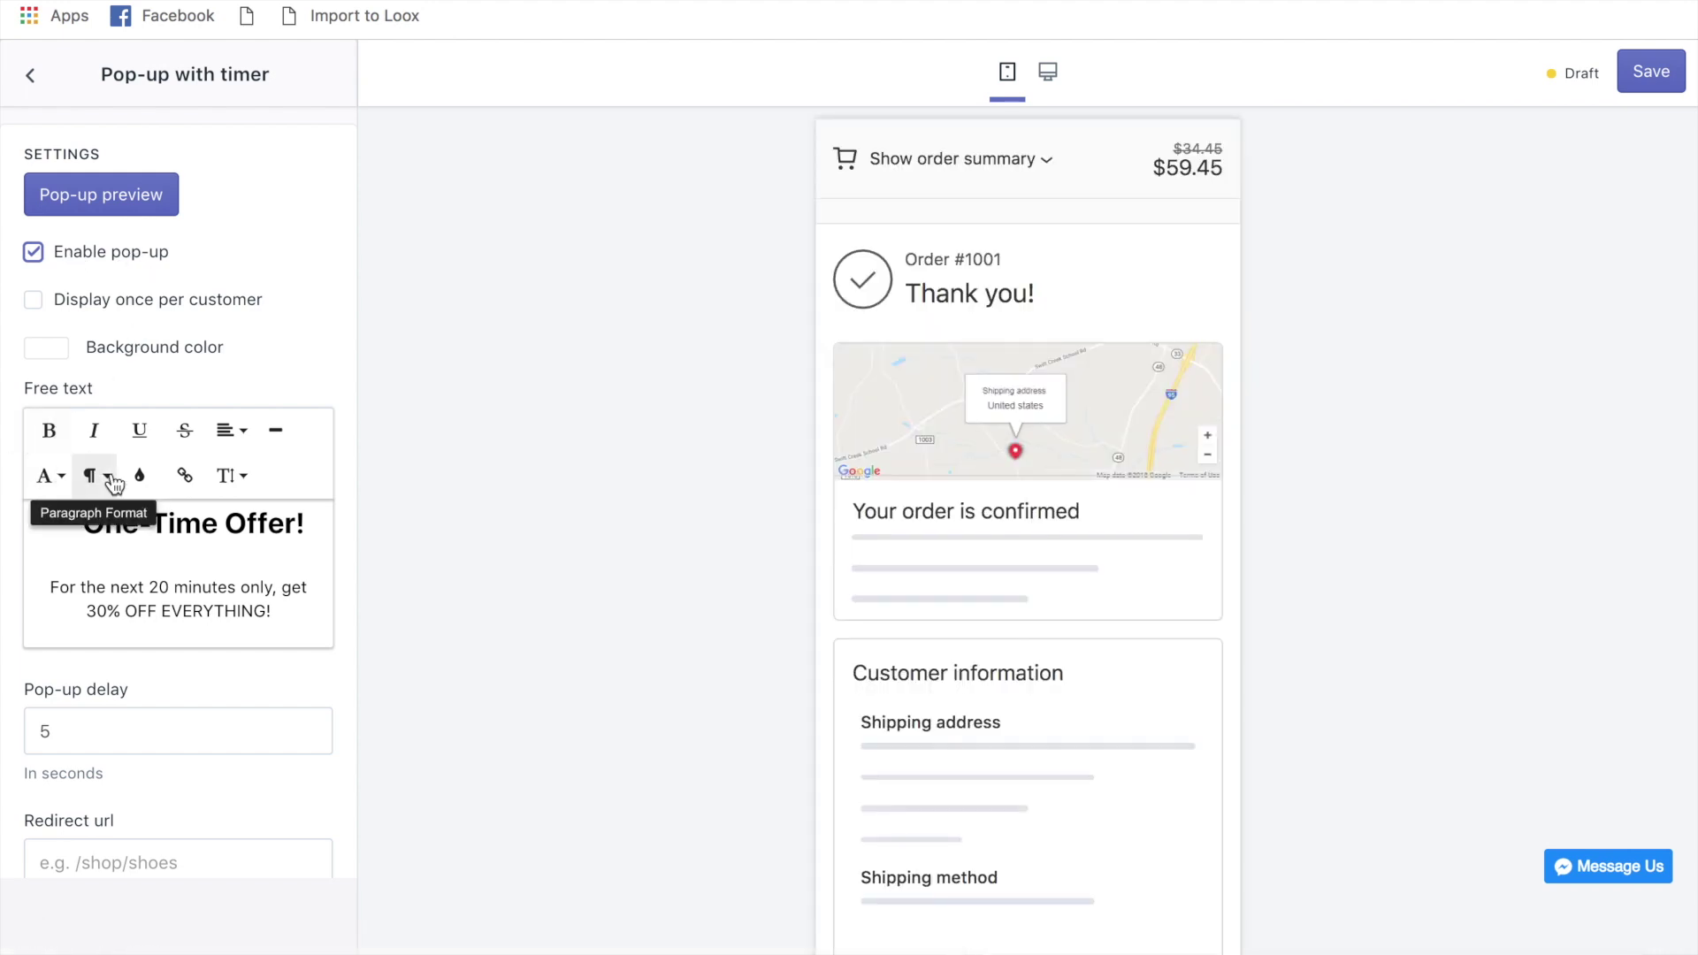
- Change the duration in the pop-up's free text to "For the next 30 minutes only"
scroll(315, 527, "down", 3)
left_click(167, 467)
key("BackSpace")
key("BackSpace")
type("30")
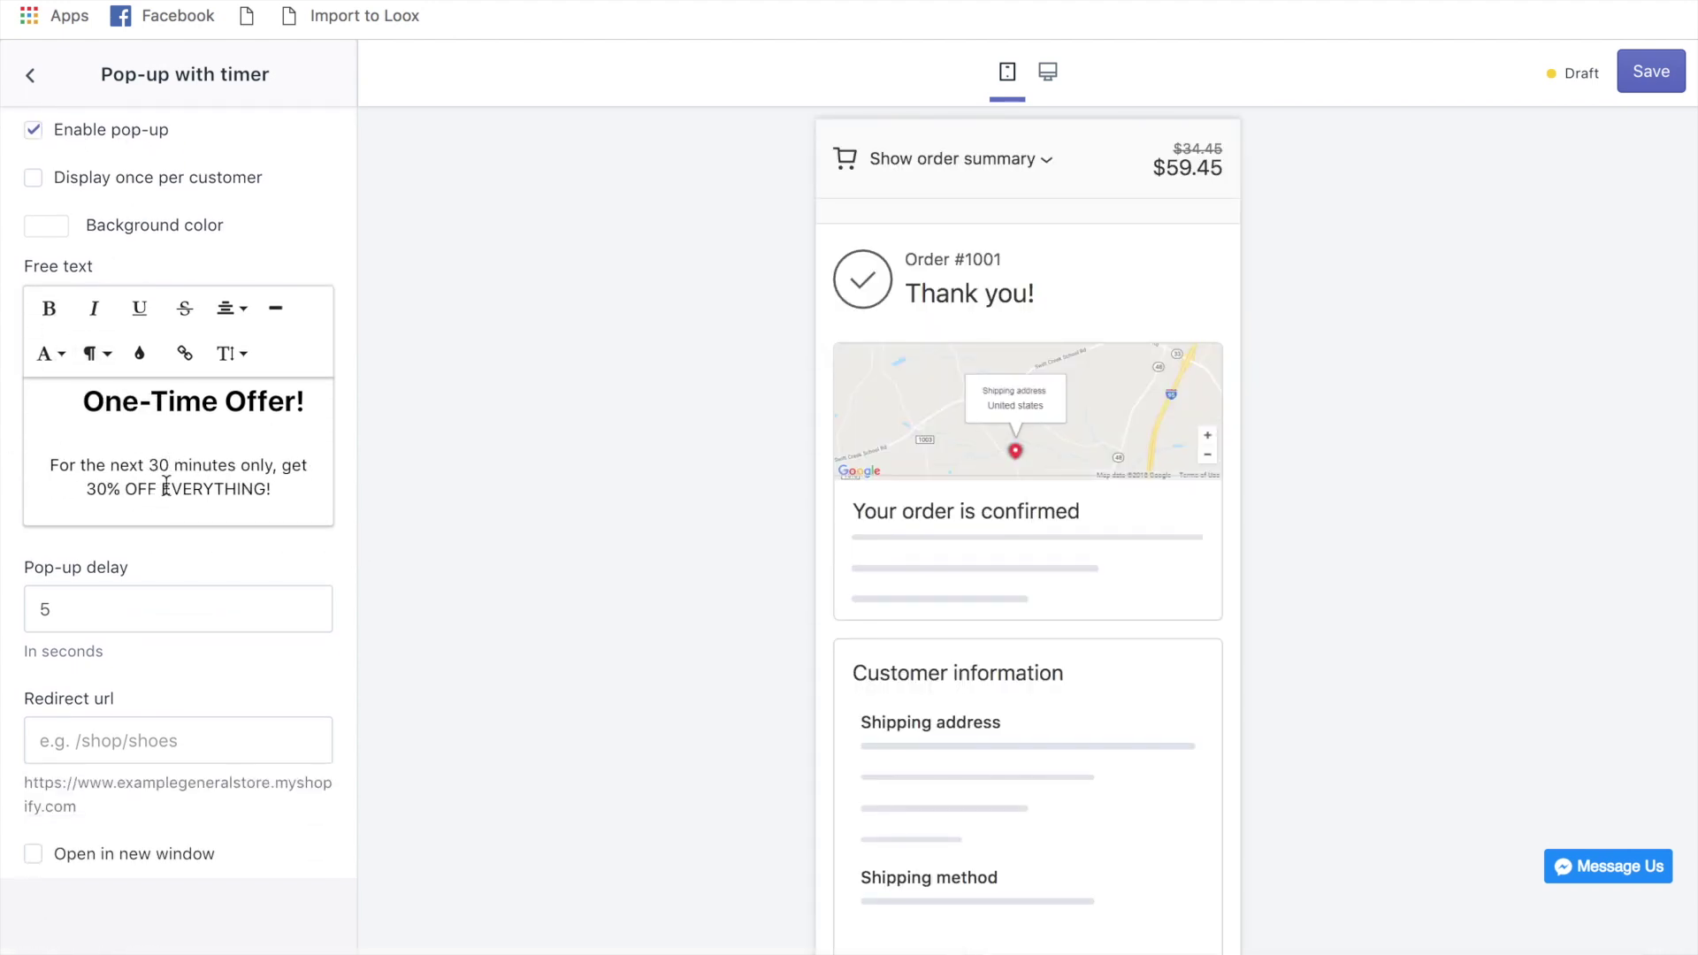
- Set the pop-up delay to 20 seconds and make its redirect URL open in a new window
scroll(161, 496, "down", 2)
left_click_drag(51, 531, 31, 530)
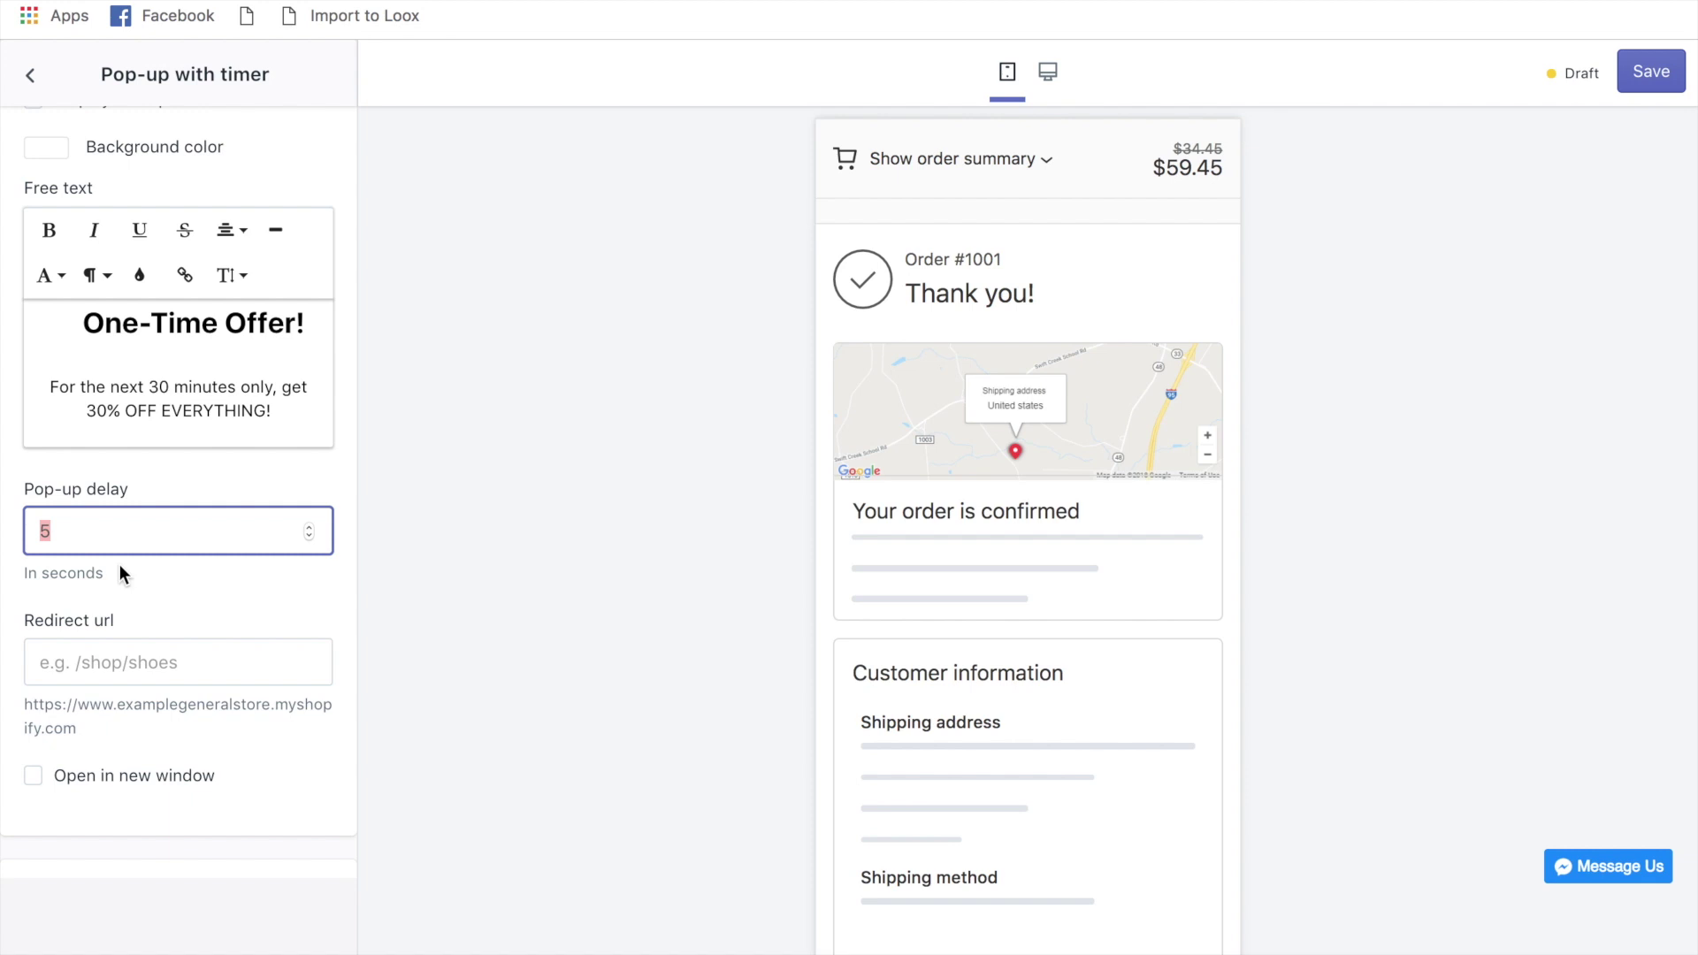
type("20")
scroll(191, 575, "down", 3)
scroll(193, 576, "down", 4)
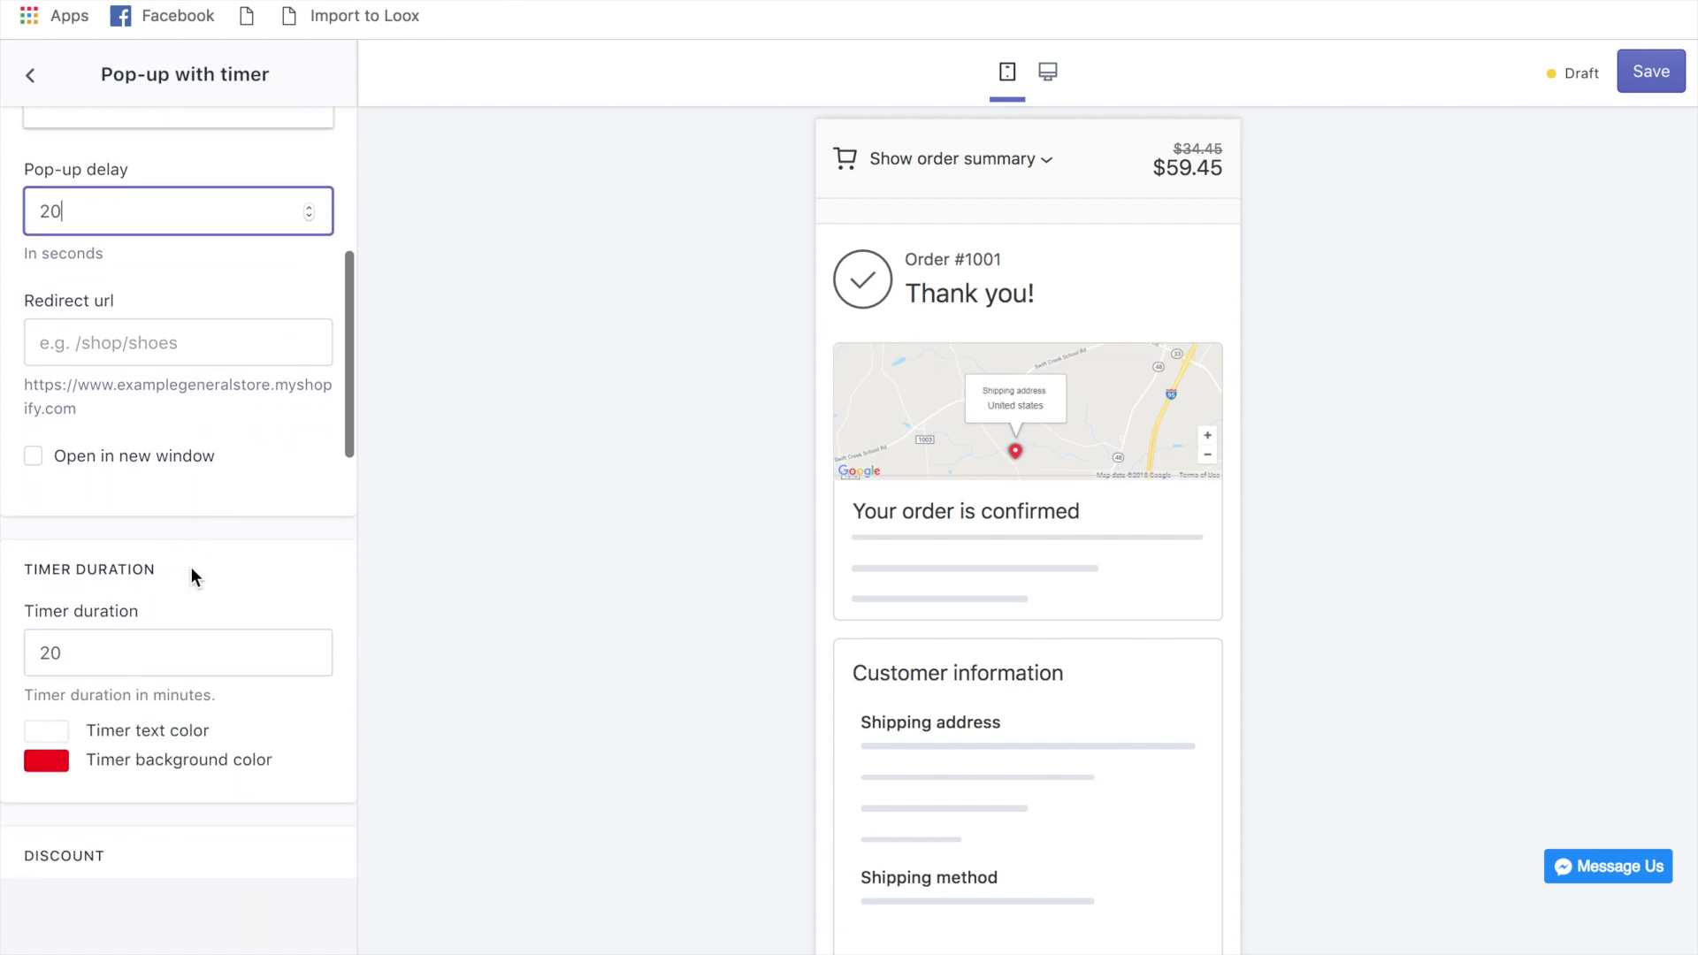
left_click(33, 457)
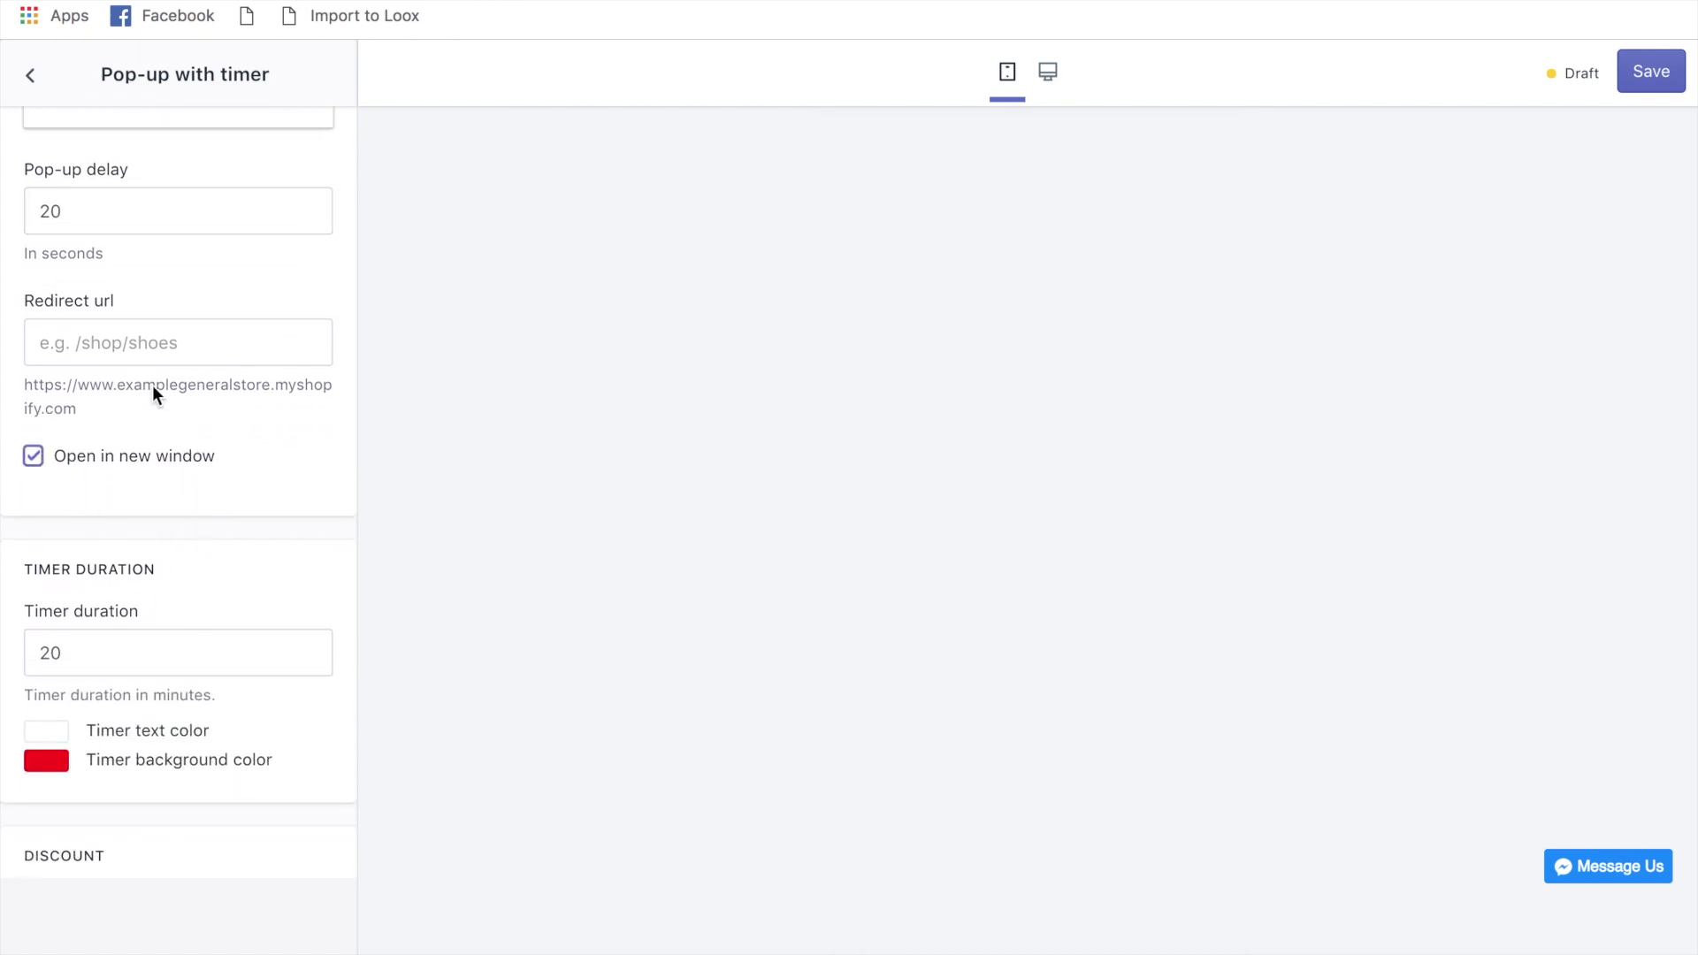
- Check the pop-up's timer and discount settings, and preview the One-Time Offer pop-up on the mobile thank-you page
scroll(183, 541, "down", 4)
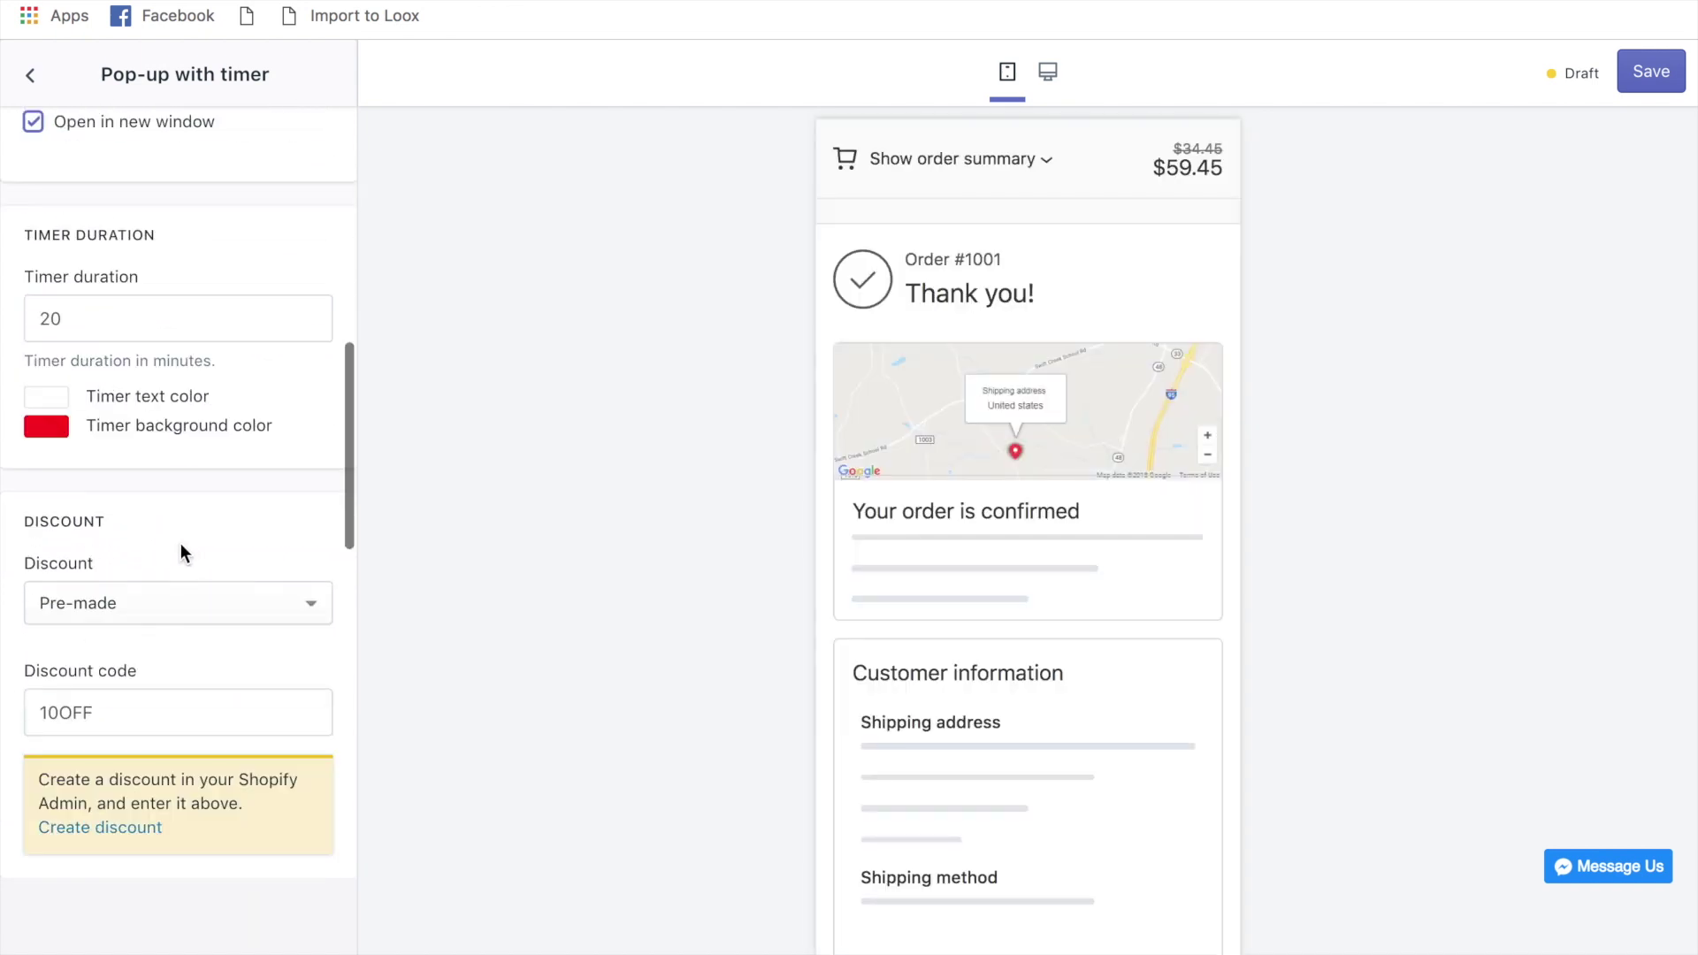
scroll(183, 541, "up", 10)
left_click(113, 194)
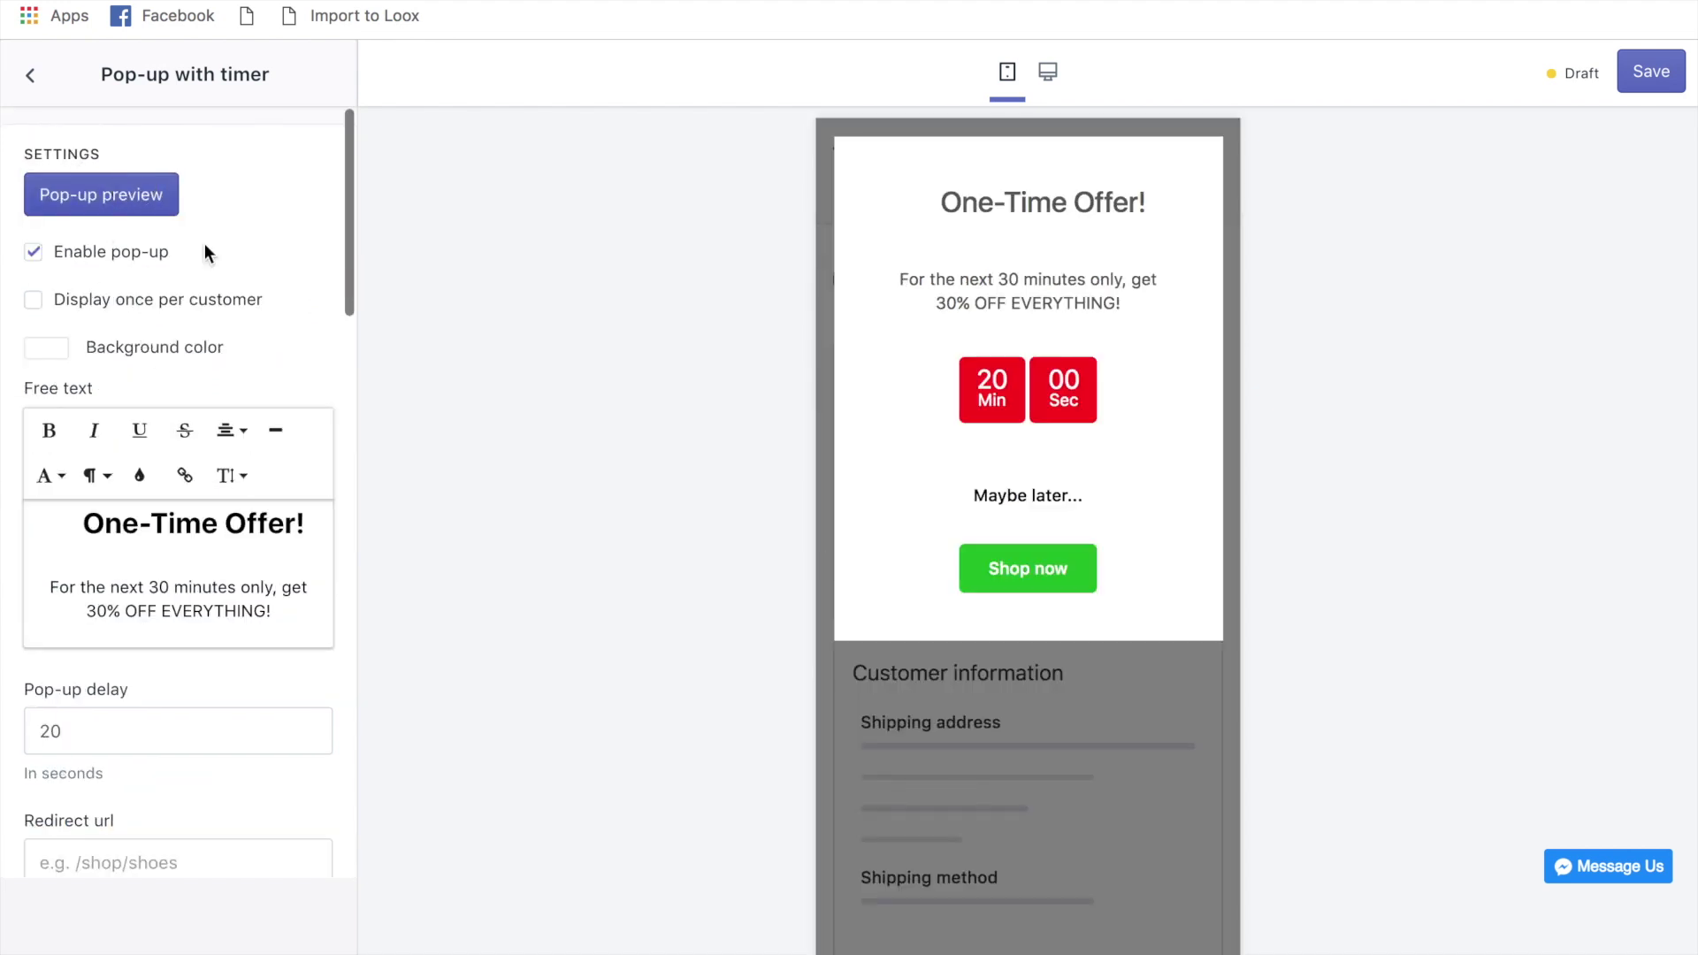
scroll(1145, 599, "down", 2)
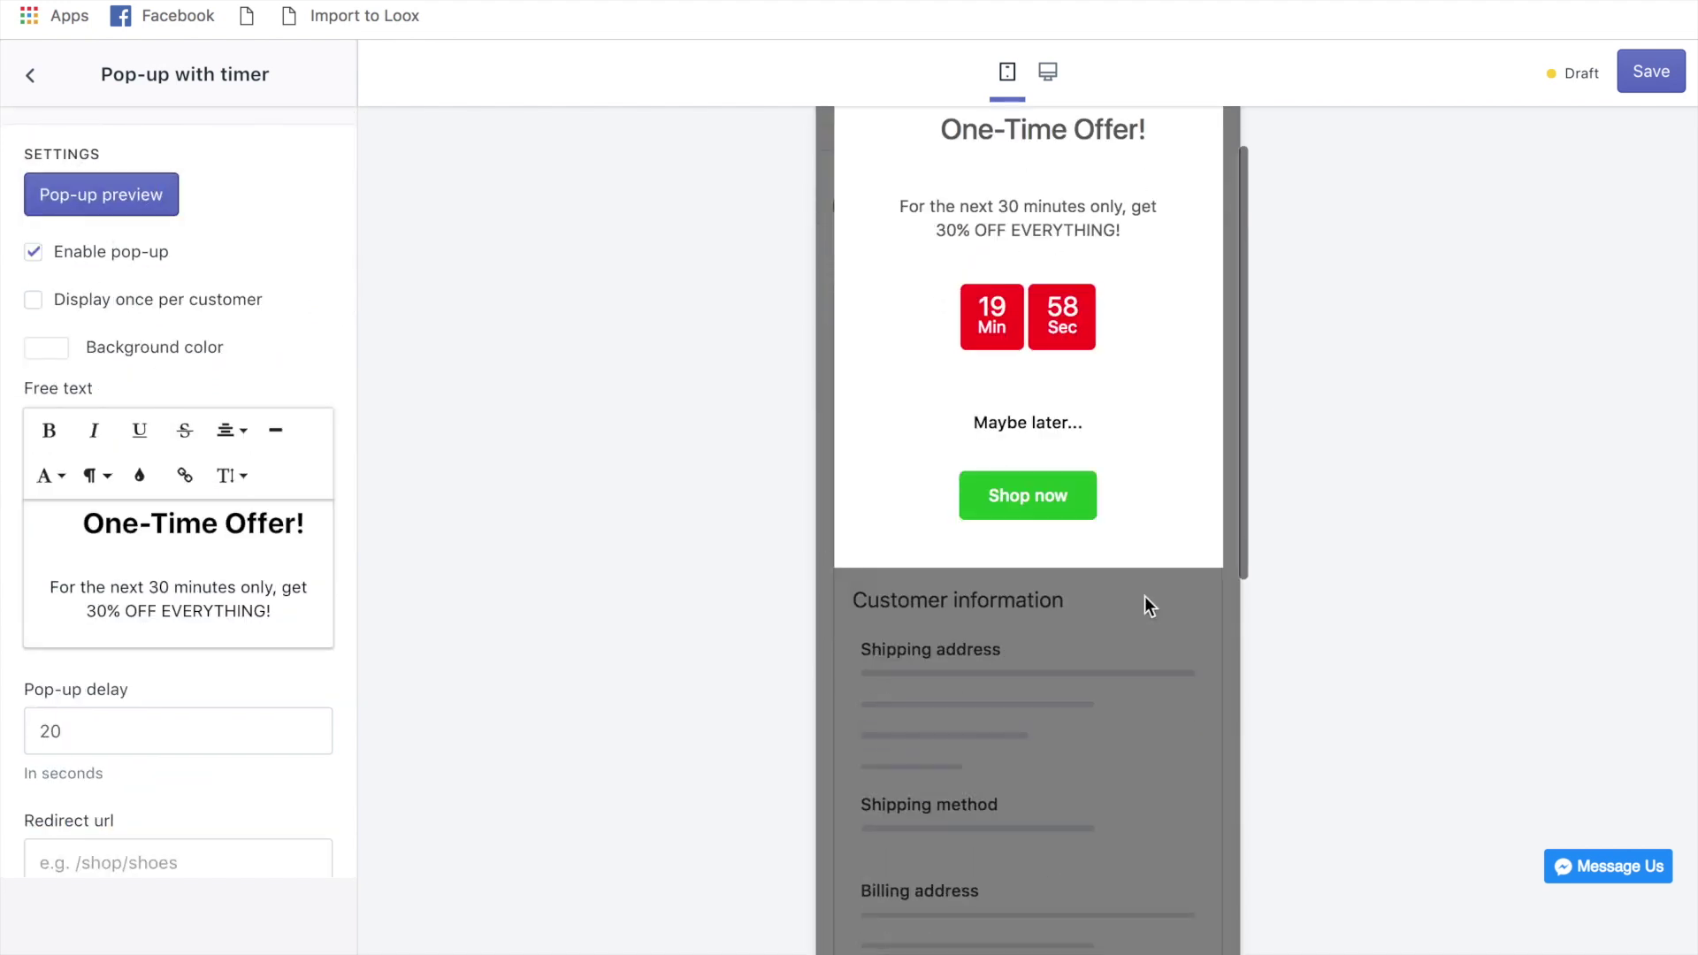
scroll(1145, 599, "up", 2)
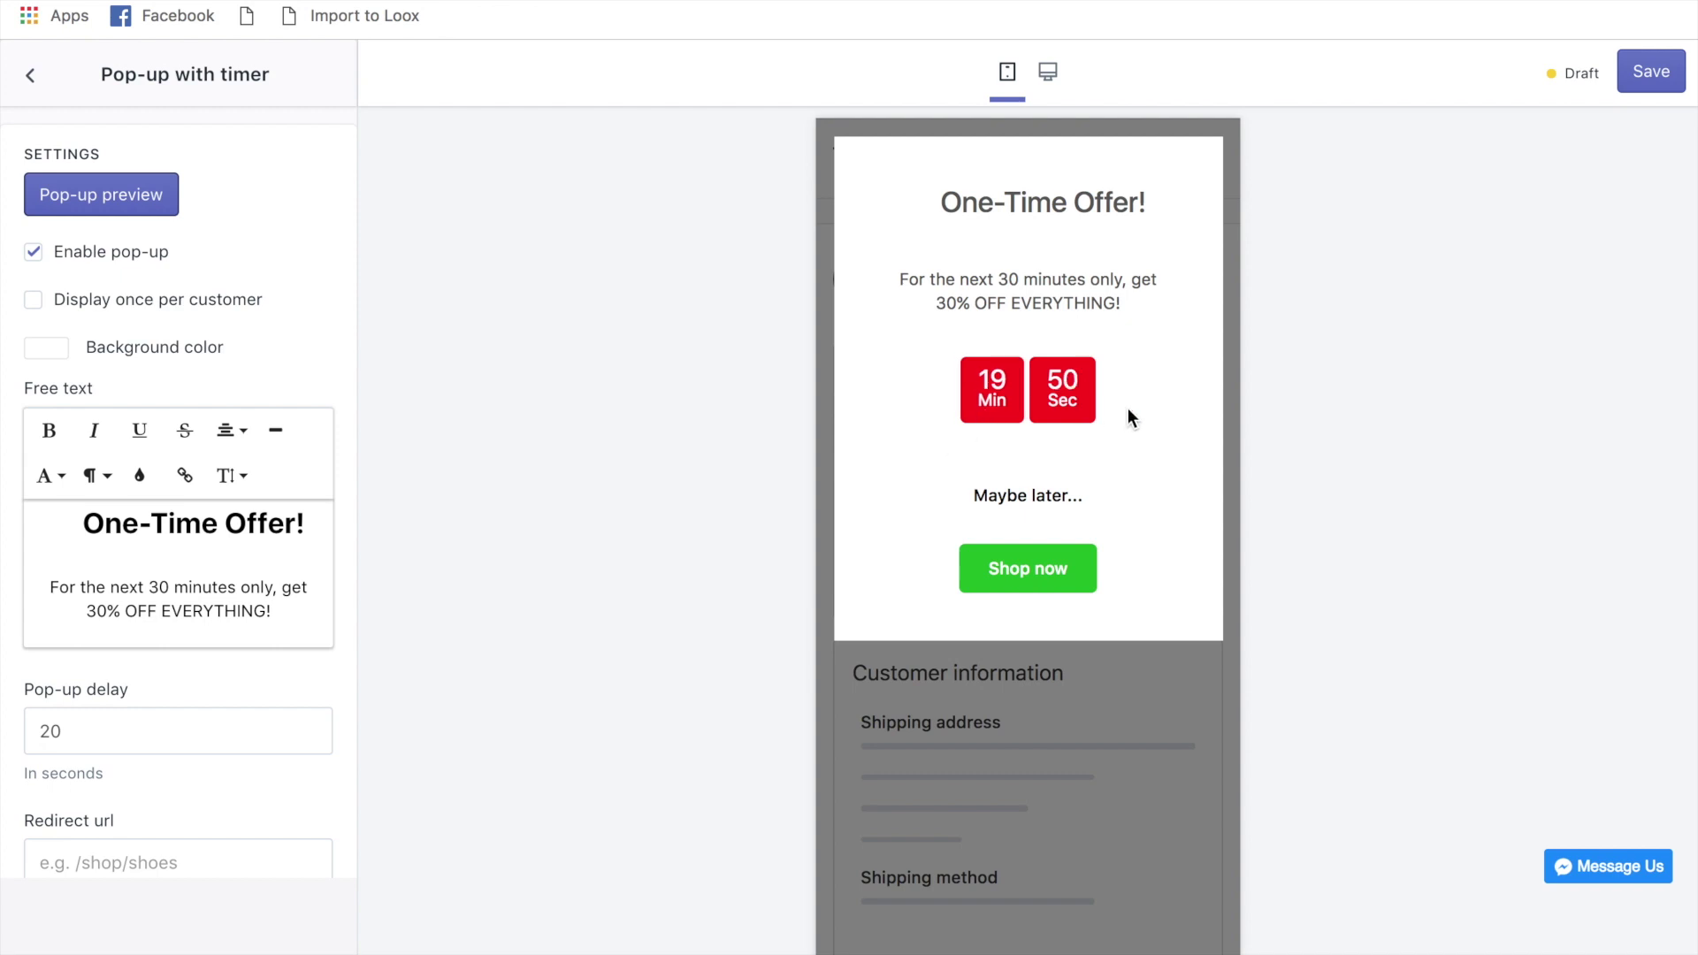
scroll(995, 506, "down", 1)
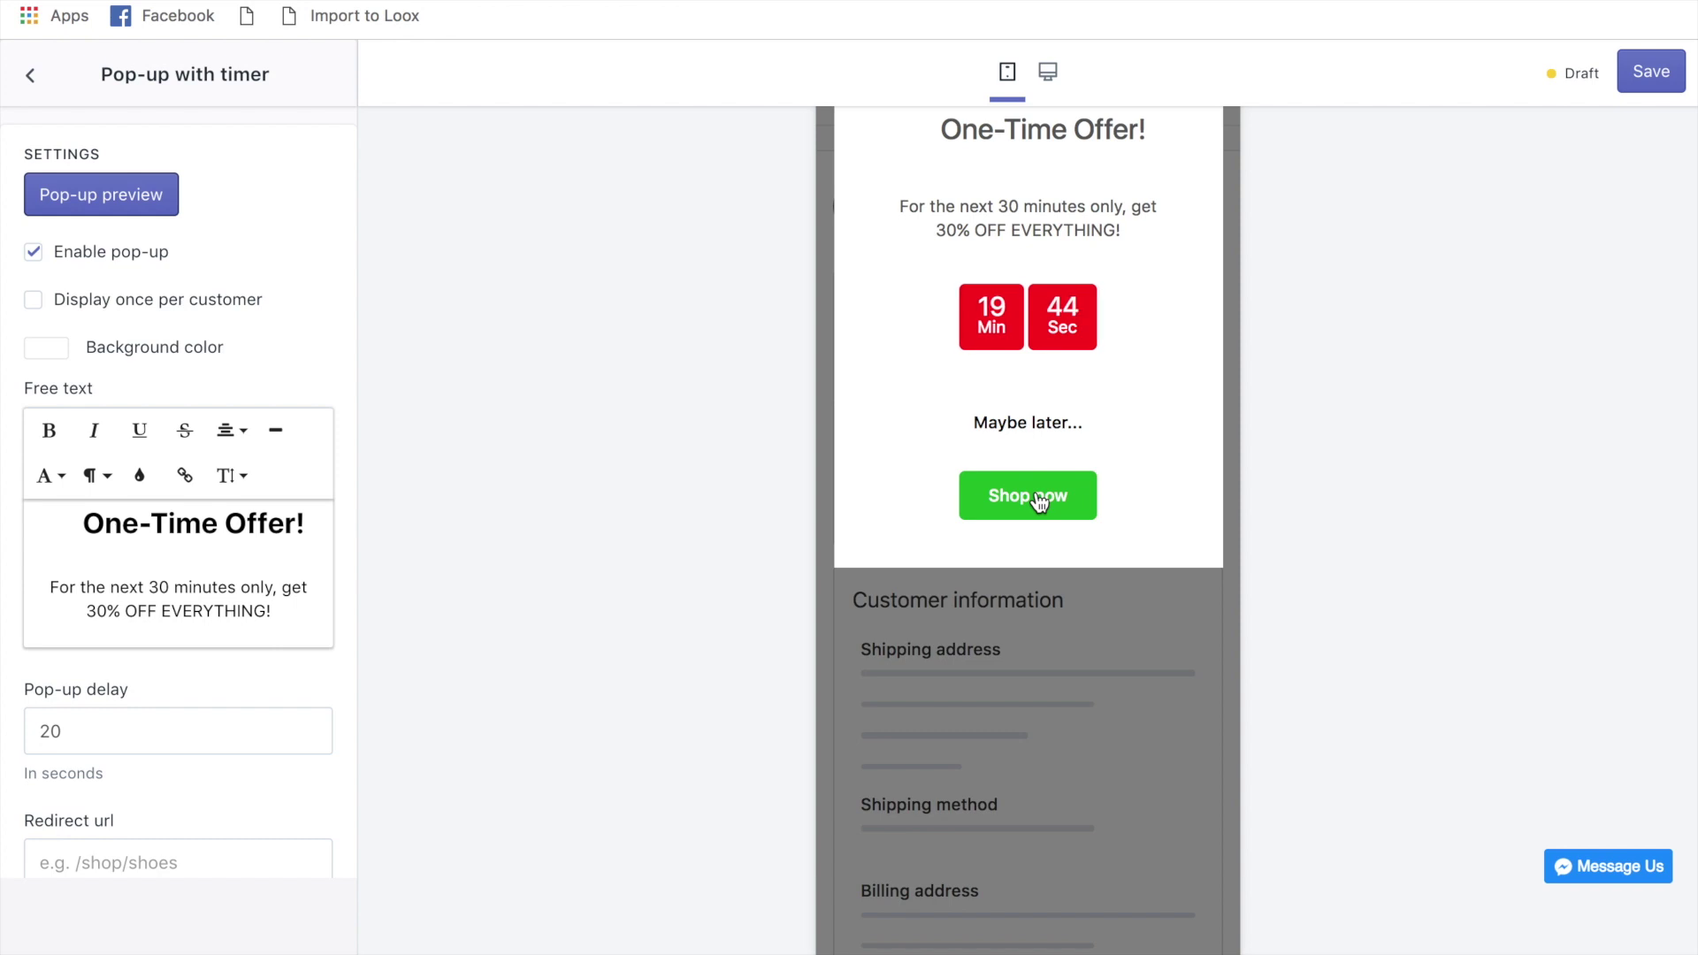
scroll(958, 621, "up", 2)
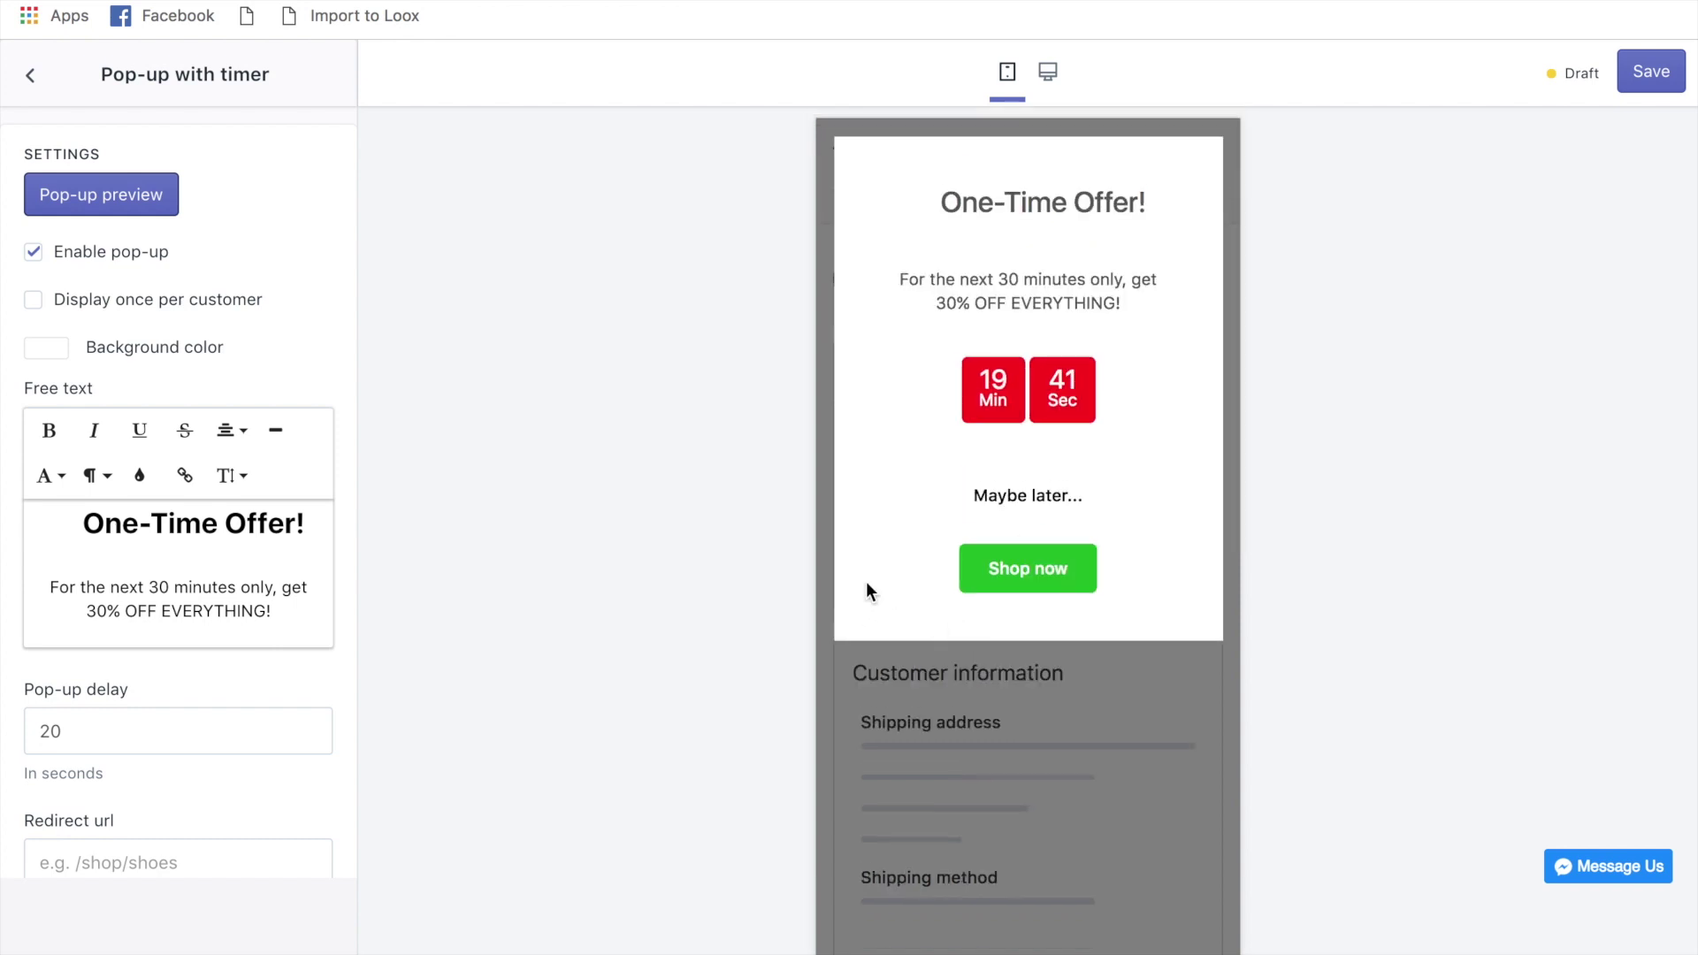